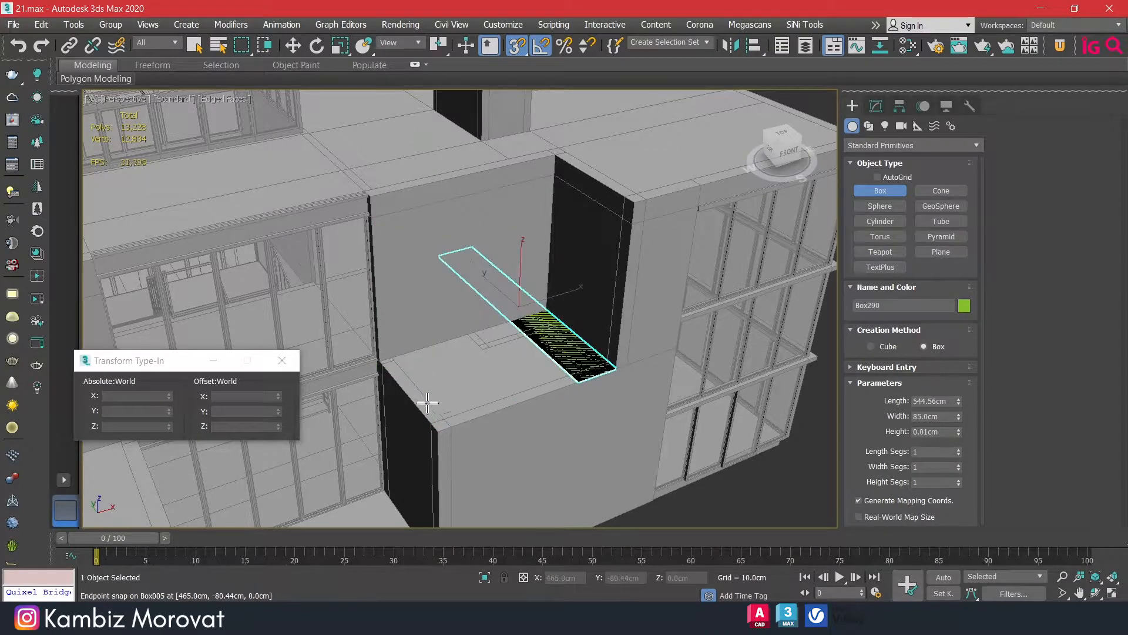
Draw a 235 x 375 cm box, 340 cm high, above the projecting block to fill the recess up to roof level.
{"action": "scroll", "coordinate": [378, 353], "scroll_direction": "up", "scroll_amount": 5}
{"action": "scroll", "coordinate": [406, 251], "scroll_direction": "down", "scroll_amount": 5}
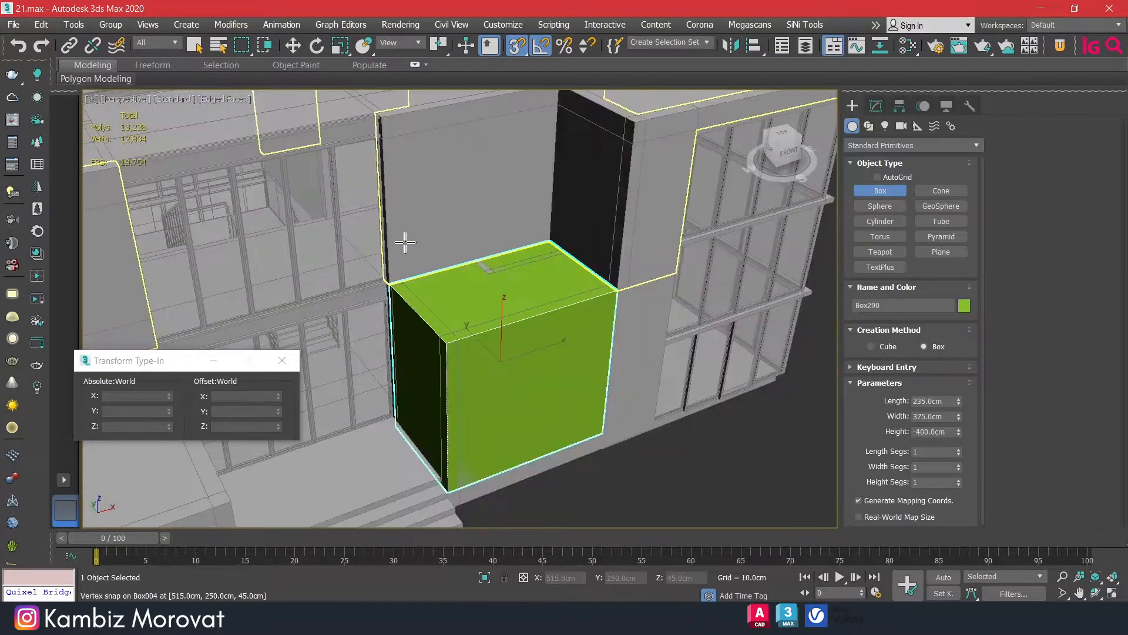
{"action": "left_click", "coordinate": [380, 111]}
{"action": "middle_click_drag", "start_coordinate": [532, 184], "coordinate": [579, 245]}
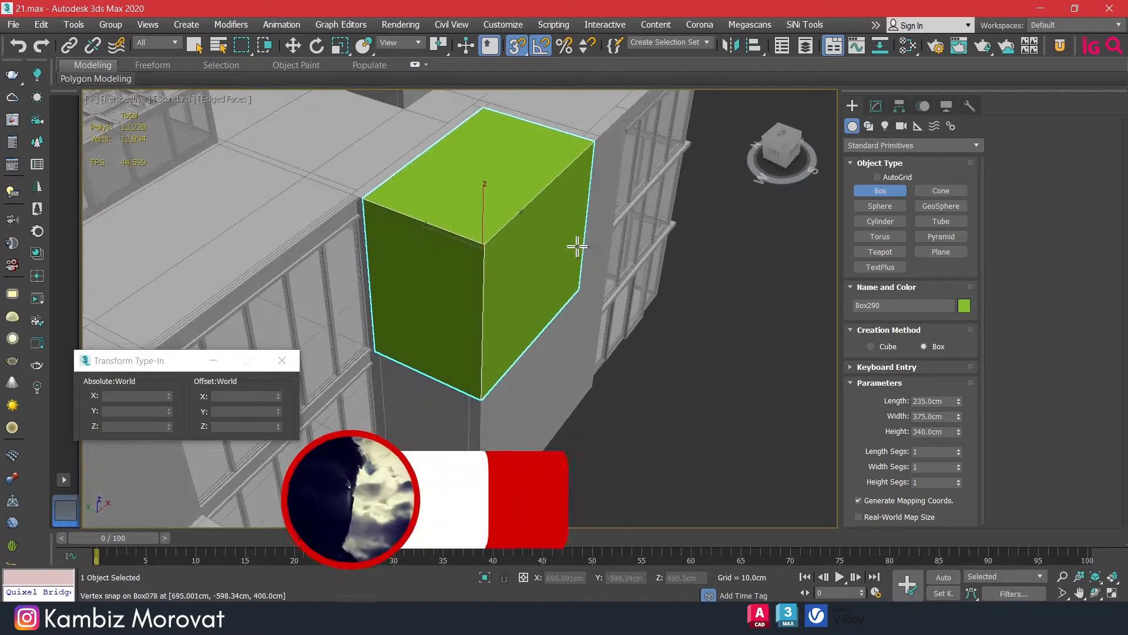
Add an Edit Poly modifier to the box and move its rear vertices forward to Y -598.34 cm, leaving a thin front strip.
{"action": "key", "text": "w"}
{"action": "left_click", "coordinate": [876, 105]}
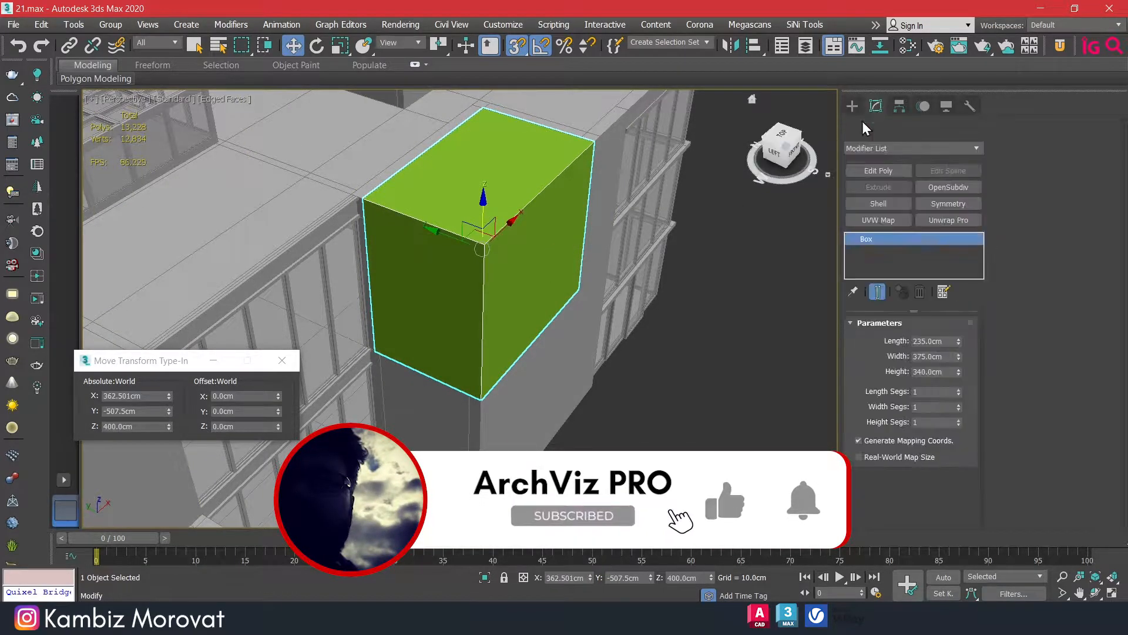
{"action": "left_click", "coordinate": [878, 171]}
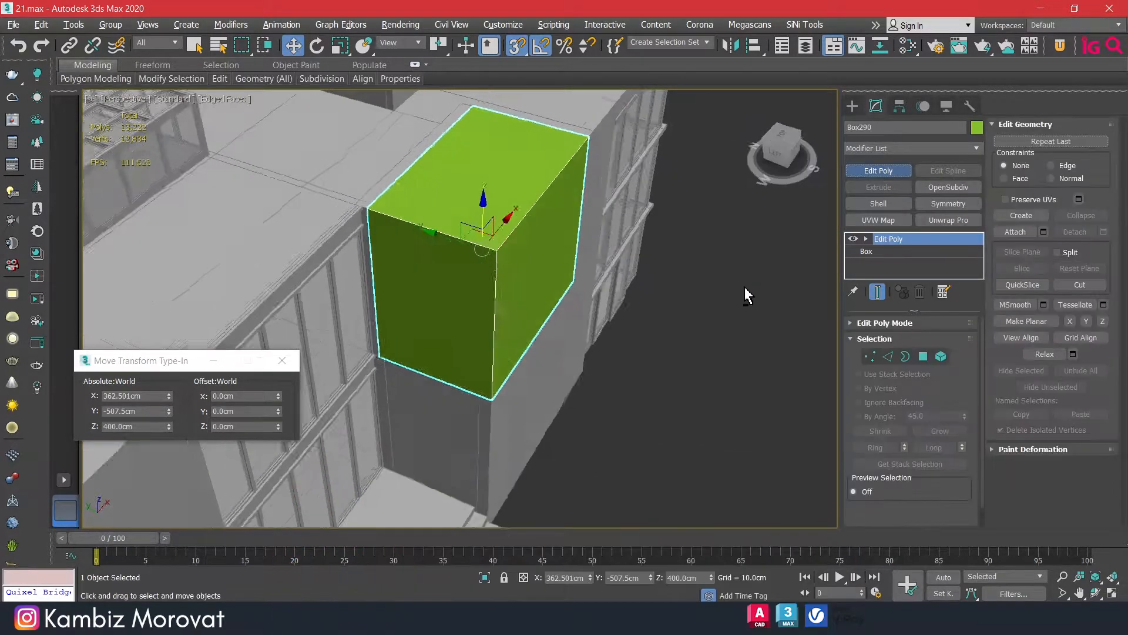
{"action": "middle_click_drag", "start_coordinate": [743, 286], "coordinate": [922, 351], "text": "alt"}
{"action": "left_click", "coordinate": [871, 357]}
{"action": "left_click_drag", "start_coordinate": [442, 439], "coordinate": [361, 79]}
{"action": "left_click_drag", "start_coordinate": [369, 251], "coordinate": [511, 135]}
Raise the strip's bottom vertices to Z 700 cm, snapping them to the neighbouring roof slab's underside.
{"action": "middle_click_drag", "start_coordinate": [511, 135], "coordinate": [522, 341], "text": "alt"}
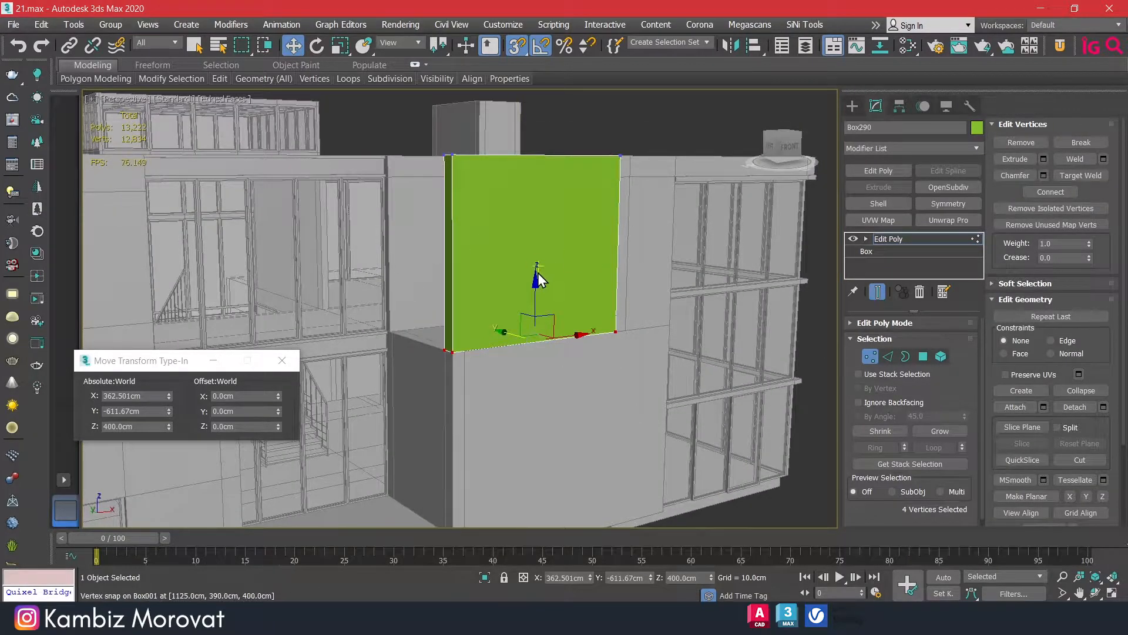
{"action": "left_click_drag", "start_coordinate": [629, 241], "coordinate": [620, 249]}
{"action": "key", "text": "ctrl+z"}
{"action": "left_click_drag", "start_coordinate": [535, 296], "coordinate": [617, 174]}
{"action": "middle_click_drag", "start_coordinate": [617, 174], "coordinate": [710, 194], "text": "alt"}
{"action": "scroll", "coordinate": [537, 201], "scroll_direction": "up", "scroll_amount": 2}
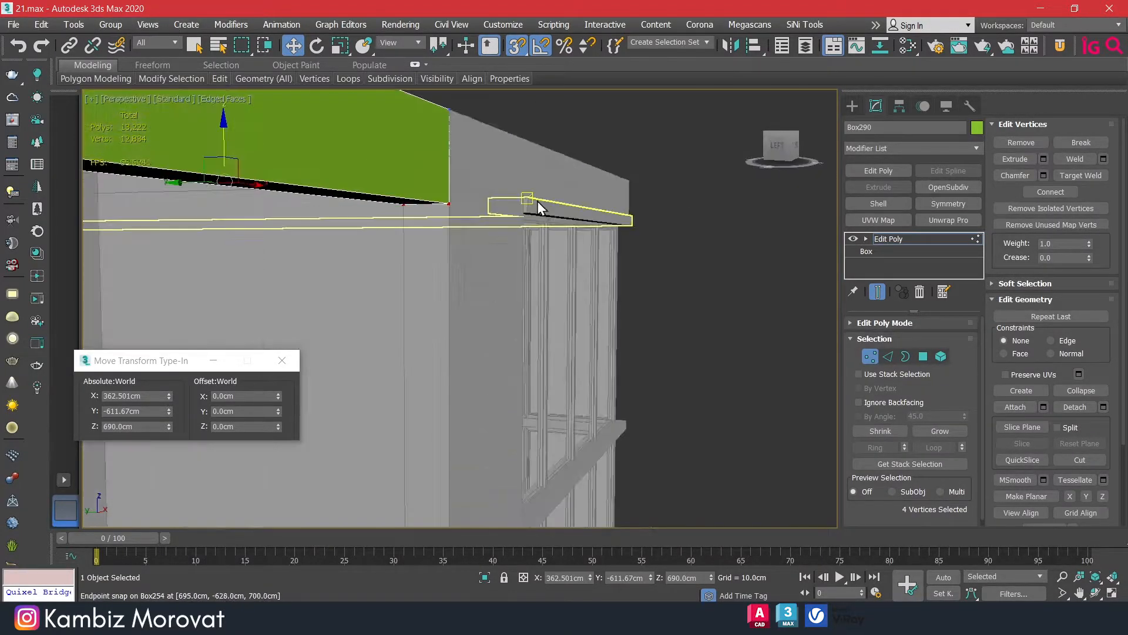
{"action": "middle_click_drag", "start_coordinate": [537, 201], "coordinate": [576, 234], "text": "alt"}
{"action": "left_click_drag", "start_coordinate": [362, 197], "coordinate": [540, 226]}
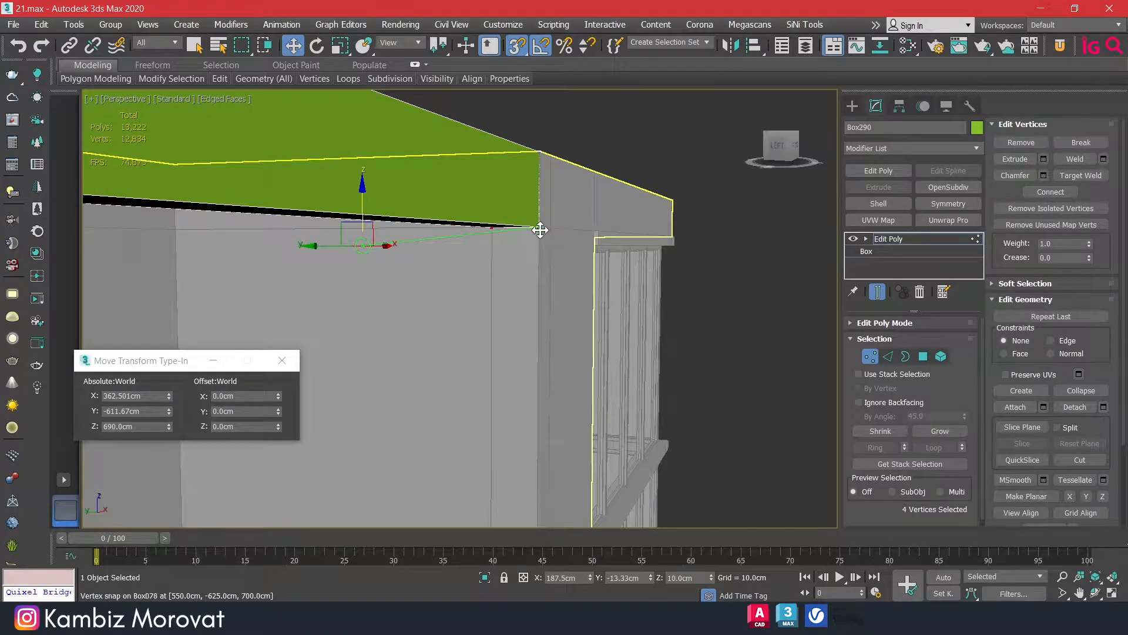
Connect the beam's lengthwise edges with one segment and move the new edge loop to X 200 cm near the free end.
{"action": "middle_click_drag", "start_coordinate": [540, 229], "coordinate": [469, 317], "text": "alt"}
{"action": "left_click", "coordinate": [885, 359]}
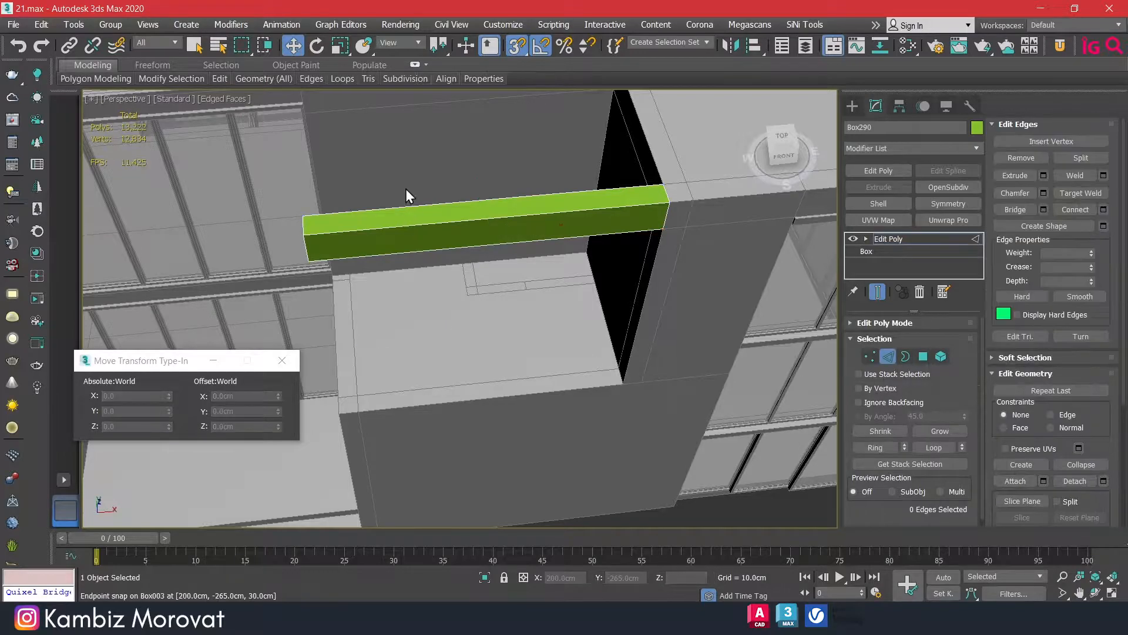
{"action": "left_click", "coordinate": [875, 447]}
{"action": "left_click", "coordinate": [1104, 210]}
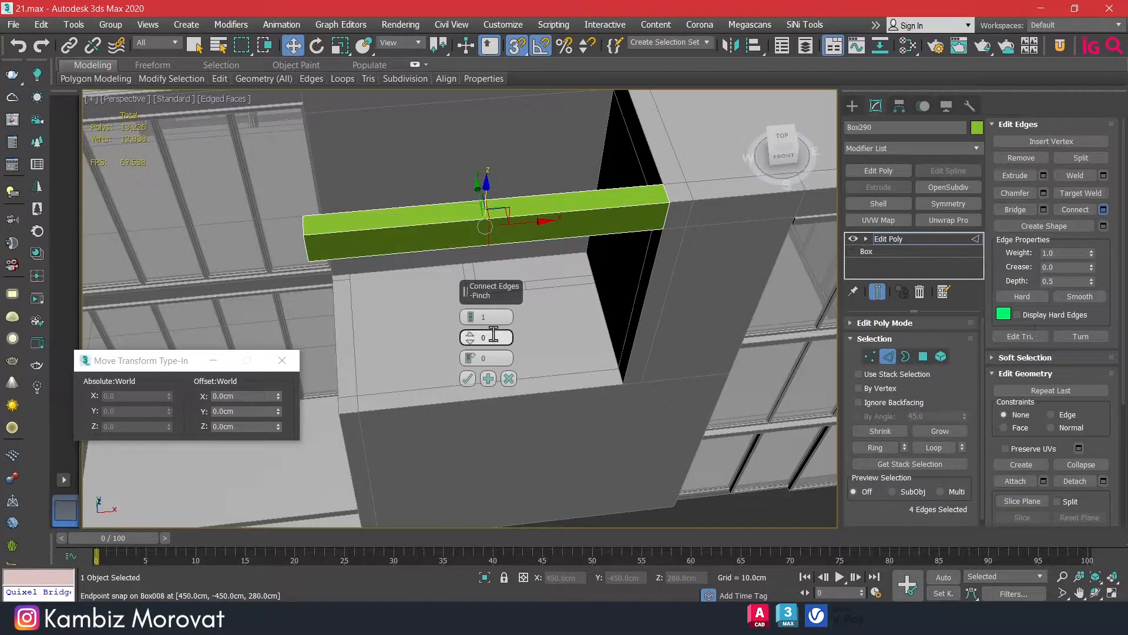
{"action": "left_click", "coordinate": [469, 383]}
{"action": "left_click_drag", "start_coordinate": [356, 394], "coordinate": [390, 389]}
Extrude the inner polygon at the beam's free end back to the building wall, forming an L-shaped roof beam.
{"action": "middle_click_drag", "start_coordinate": [390, 389], "coordinate": [695, 388], "text": "alt"}
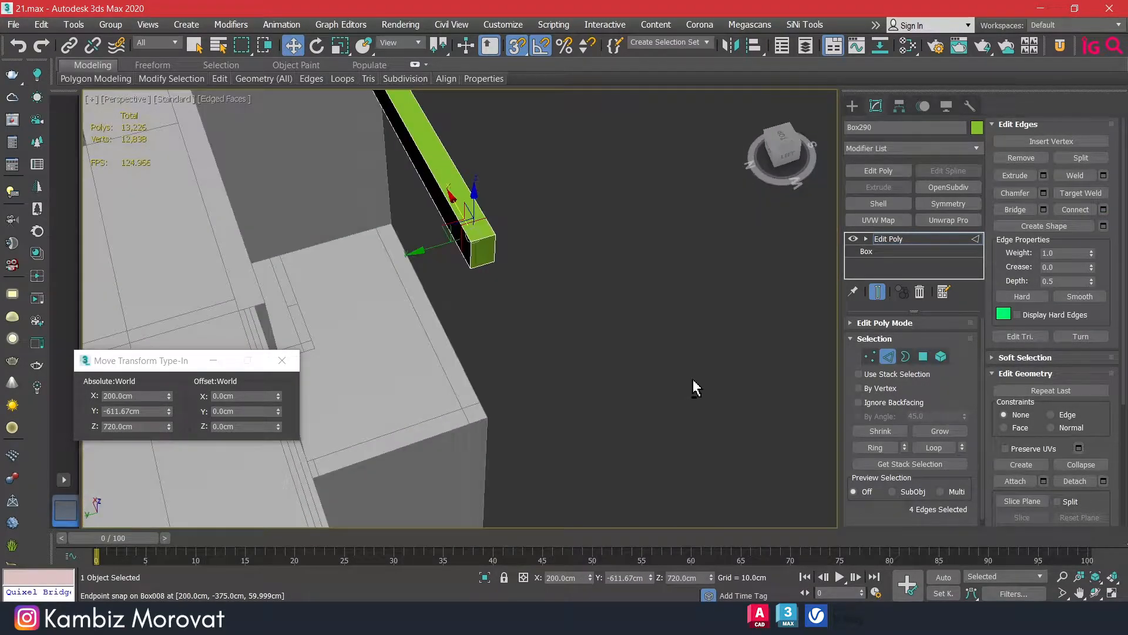
{"action": "left_click", "coordinate": [924, 356]}
{"action": "left_click", "coordinate": [463, 250]}
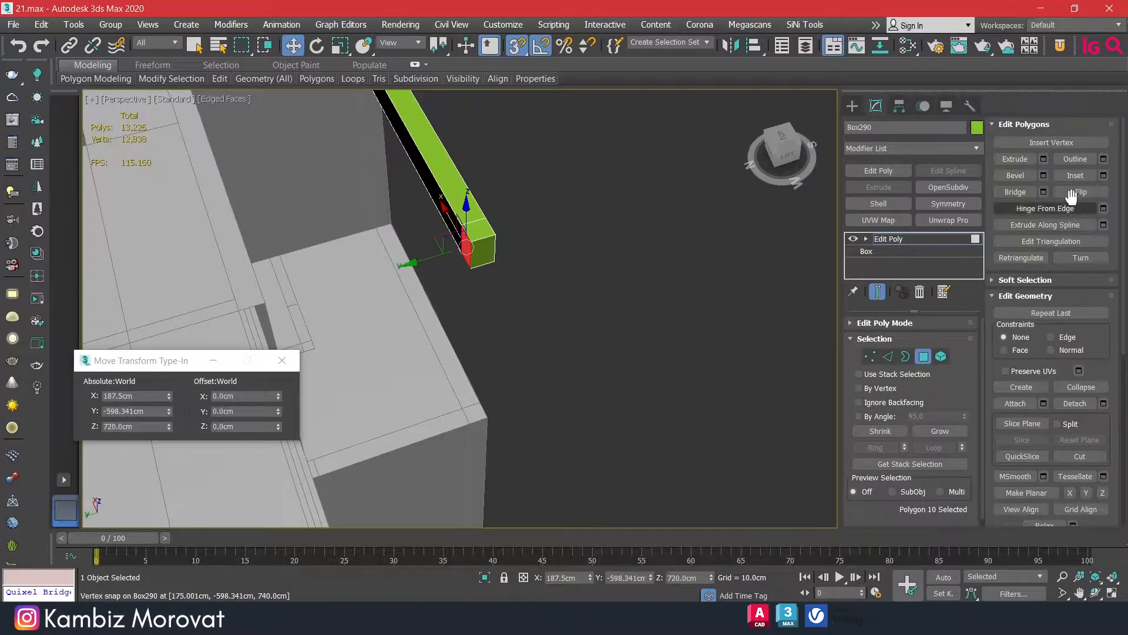
{"action": "left_click", "coordinate": [1045, 159]}
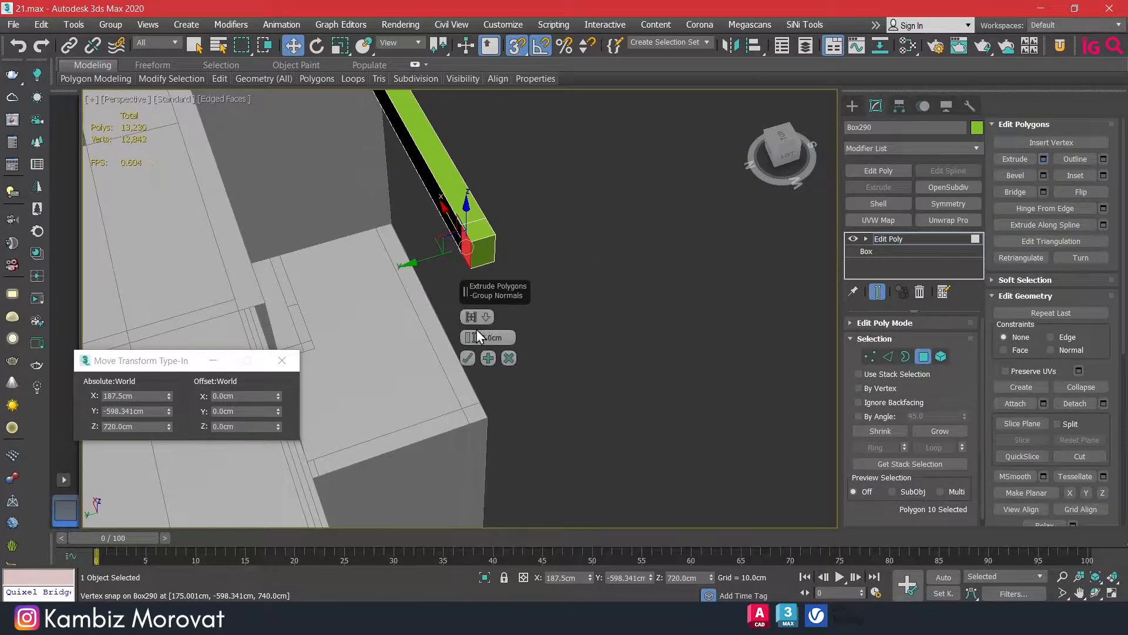
{"action": "left_click_drag", "start_coordinate": [469, 338], "coordinate": [475, 339]}
{"action": "left_click", "coordinate": [467, 358]}
{"action": "middle_click_drag", "start_coordinate": [468, 358], "coordinate": [395, 279], "text": "alt"}
{"action": "left_click_drag", "start_coordinate": [390, 278], "coordinate": [348, 270]}
{"action": "middle_click_drag", "start_coordinate": [348, 270], "coordinate": [629, 288], "text": "alt"}
{"action": "left_click", "coordinate": [921, 362]}
{"action": "middle_click_drag", "start_coordinate": [531, 309], "coordinate": [532, 265]}
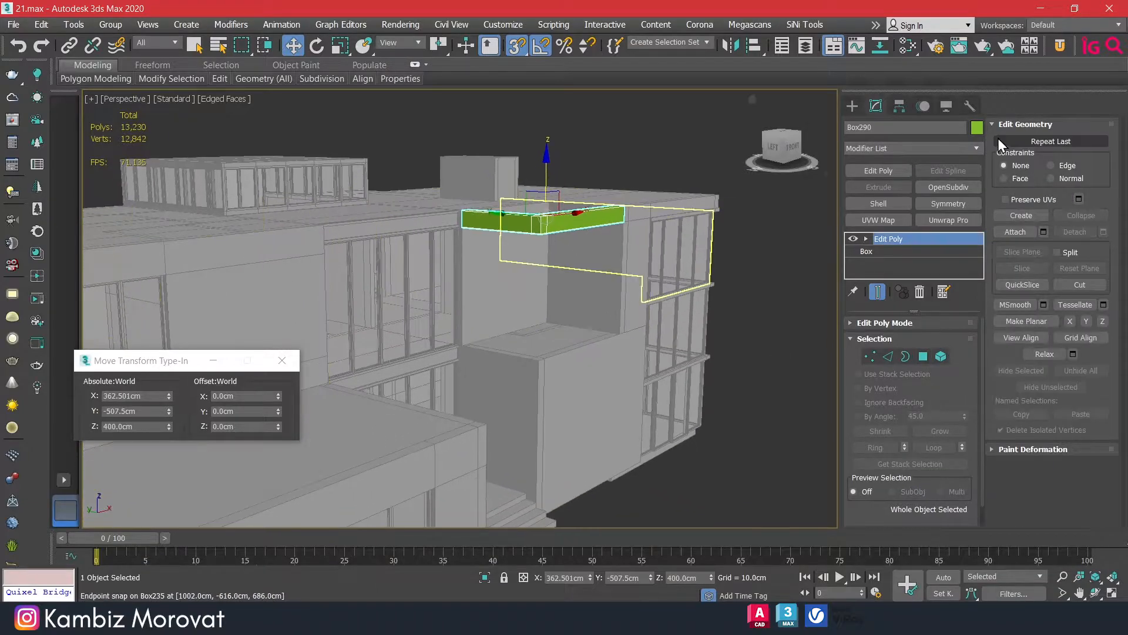
Change the L-shaped beam's object color to the grey custom color used on the building.
{"action": "left_click", "coordinate": [977, 127]}
{"action": "left_click", "coordinate": [438, 338]}
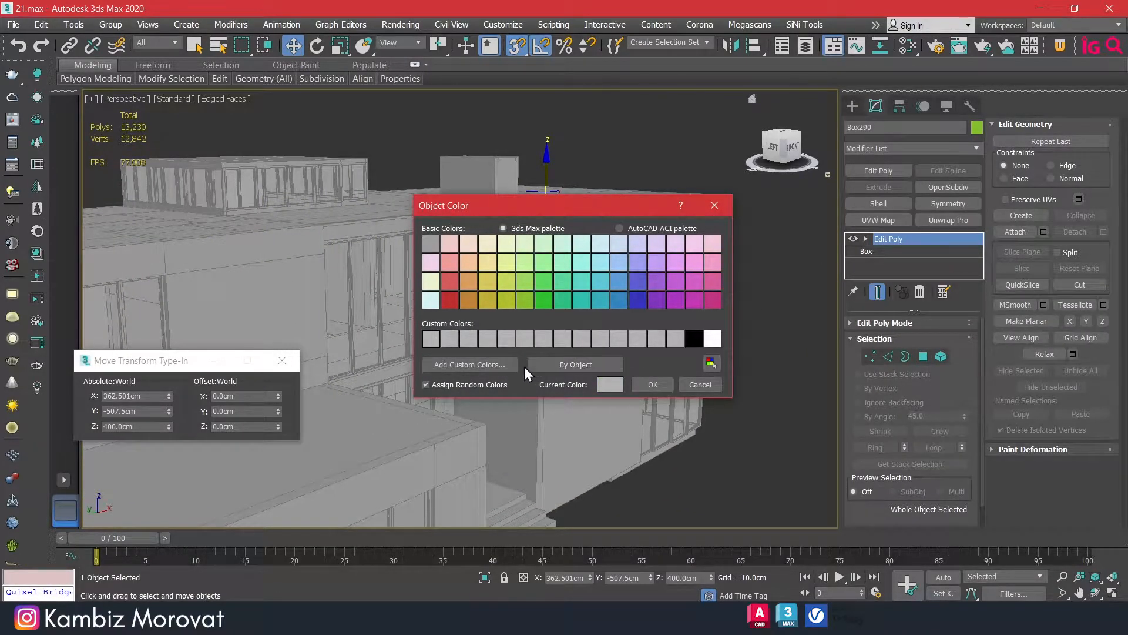
{"action": "left_click", "coordinate": [711, 365]}
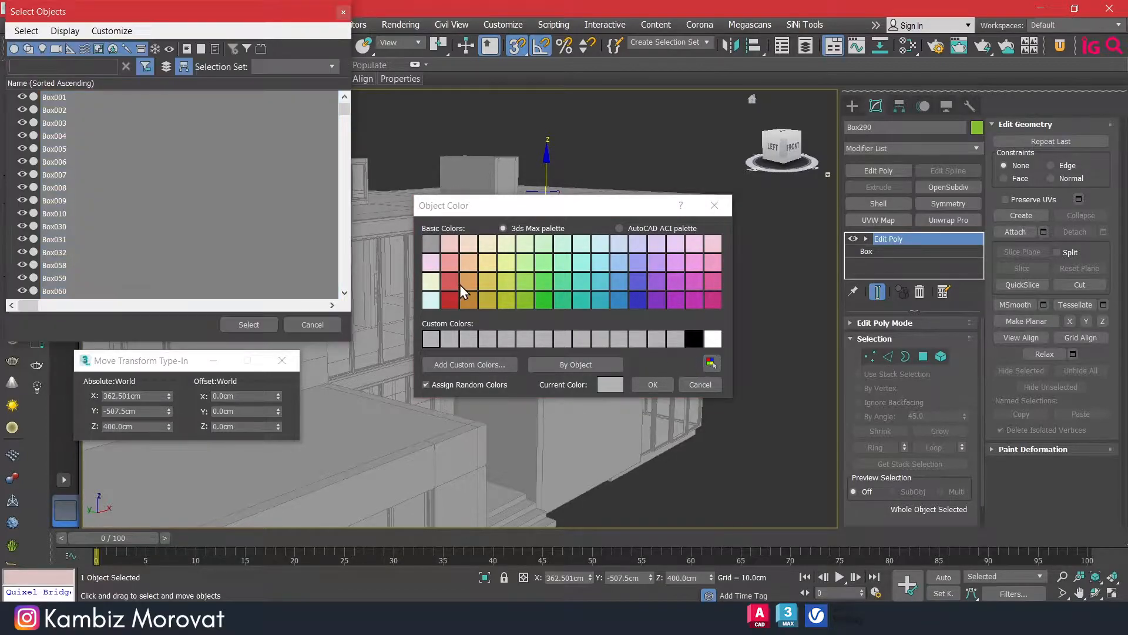
{"action": "left_click", "coordinate": [343, 12]}
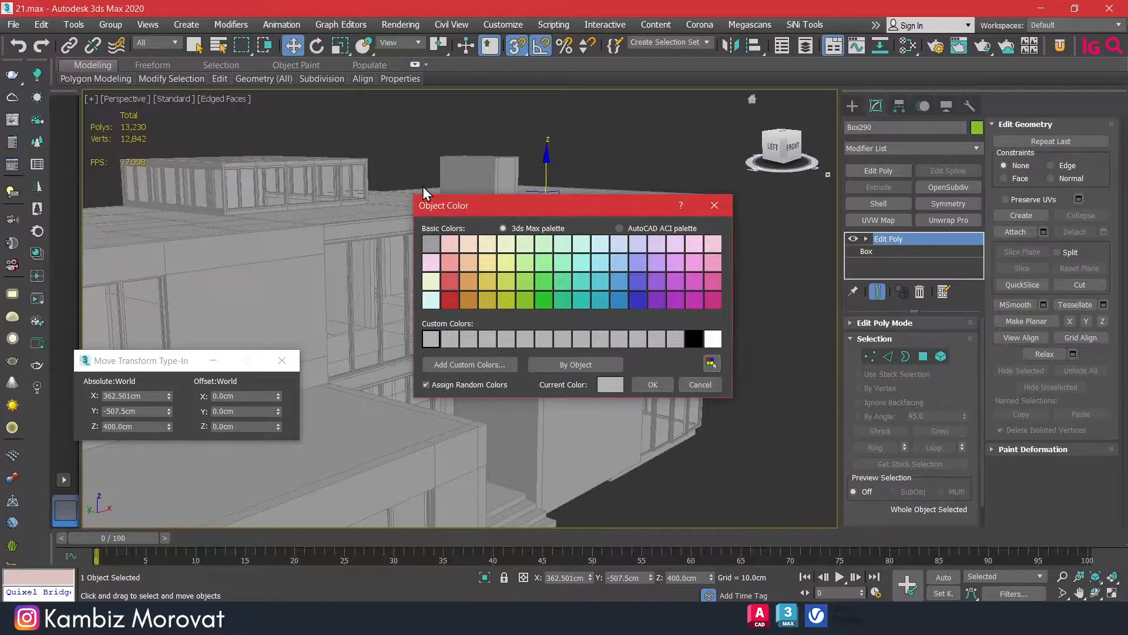
{"action": "left_click", "coordinate": [665, 383]}
Draw a 460 x 690 cm box on the lower terrace roof and set its height to 40 cm.
{"action": "middle_click_drag", "start_coordinate": [645, 315], "coordinate": [604, 314]}
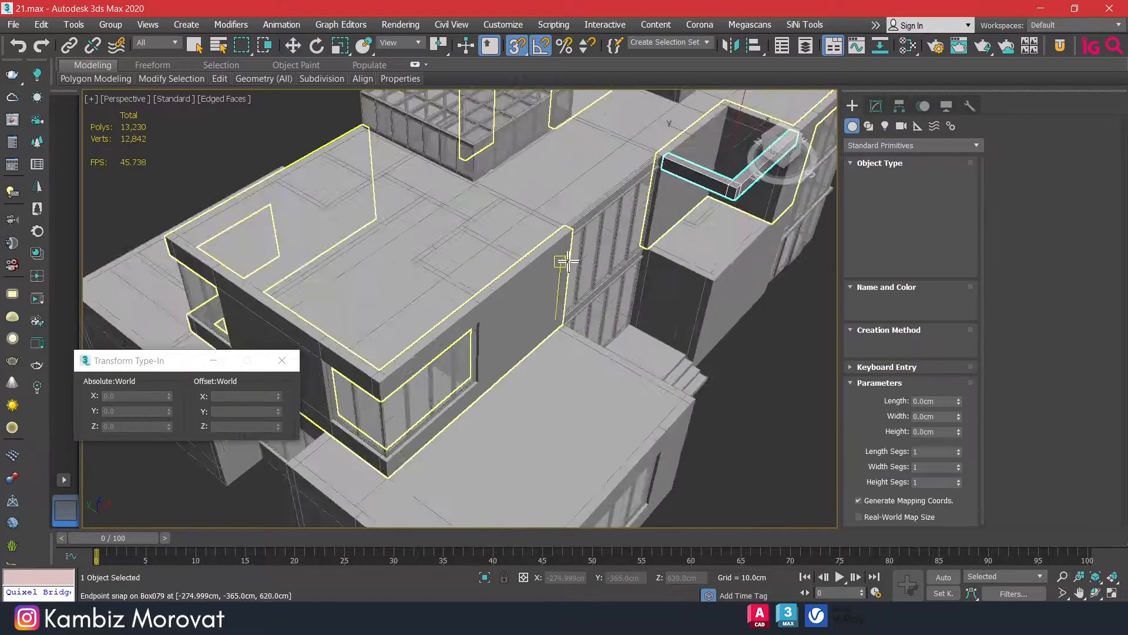
{"action": "scroll", "coordinate": [563, 256], "scroll_direction": "up", "scroll_amount": 3}
{"action": "middle_click_drag", "start_coordinate": [542, 354], "coordinate": [591, 245]}
{"action": "middle_click_drag", "start_coordinate": [409, 415], "coordinate": [468, 350]}
{"action": "left_click_drag", "start_coordinate": [403, 411], "coordinate": [765, 315]}
{"action": "scroll", "coordinate": [544, 355], "scroll_direction": "down", "scroll_amount": 3}
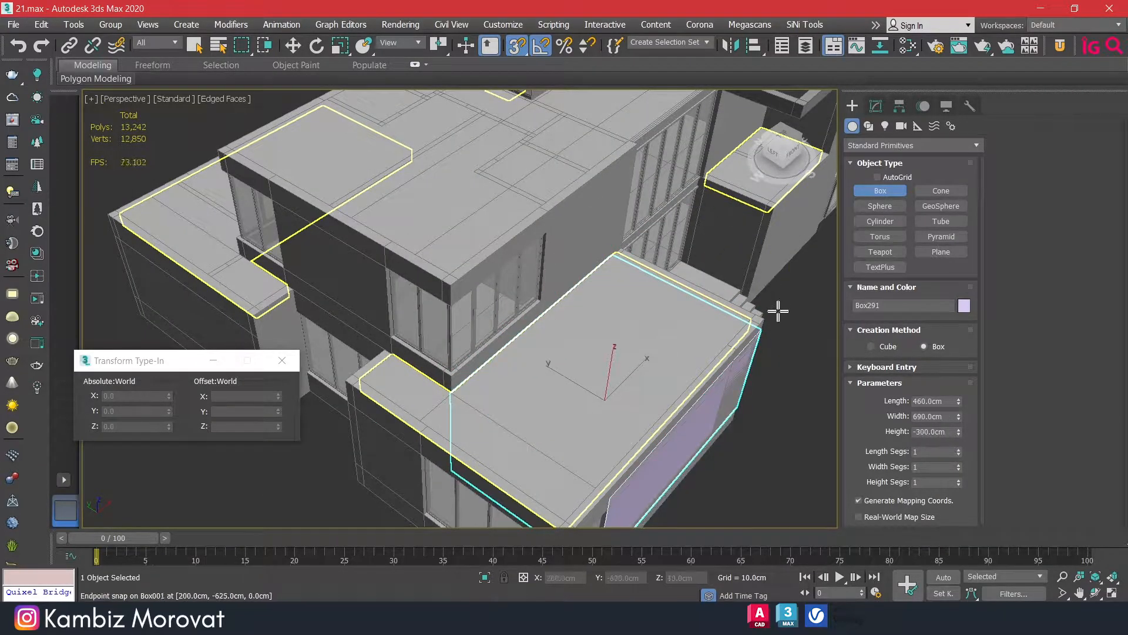
{"action": "middle_click_drag", "start_coordinate": [777, 305], "coordinate": [742, 305]}
{"action": "left_click", "coordinate": [920, 431]}
{"action": "type", "text": "40"}
{"action": "key", "text": "Return"}
{"action": "right_click", "coordinate": [652, 401]}
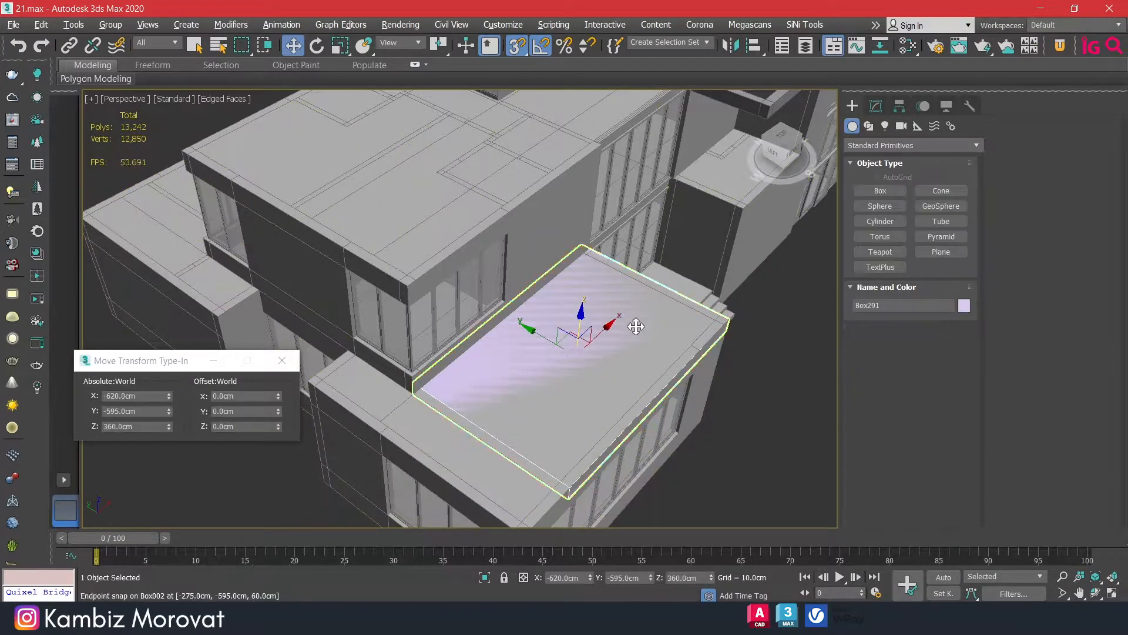
Raise the new box to Z 680 cm so it sits at the upper floor's roof level.
{"action": "middle_click_drag", "start_coordinate": [624, 318], "coordinate": [610, 289], "text": "alt"}
{"action": "left_click_drag", "start_coordinate": [578, 298], "coordinate": [519, 216]}
{"action": "left_click_drag", "start_coordinate": [533, 284], "coordinate": [376, 210]}
{"action": "scroll", "coordinate": [347, 225], "scroll_direction": "up", "scroll_amount": 5}
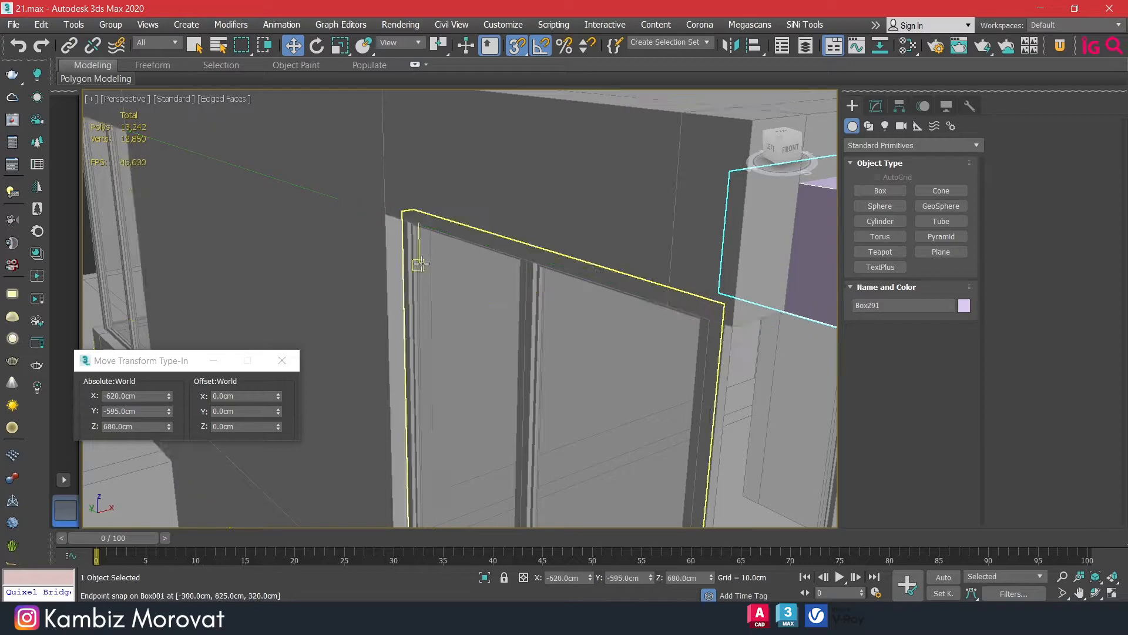
{"action": "scroll", "coordinate": [419, 261], "scroll_direction": "down", "scroll_amount": 6}
{"action": "middle_click_drag", "start_coordinate": [739, 278], "coordinate": [540, 270]}
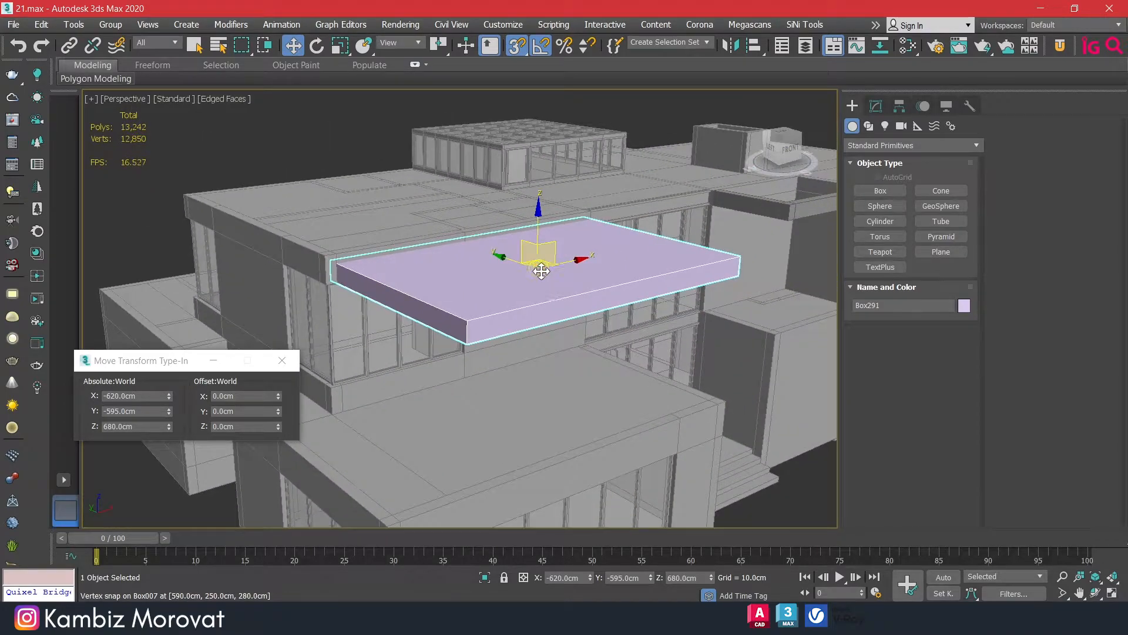
Add an Edit Poly modifier to the slab and snap its rear vertices to the upper roof's front edge.
{"action": "left_click", "coordinate": [877, 104]}
{"action": "left_click", "coordinate": [886, 170]}
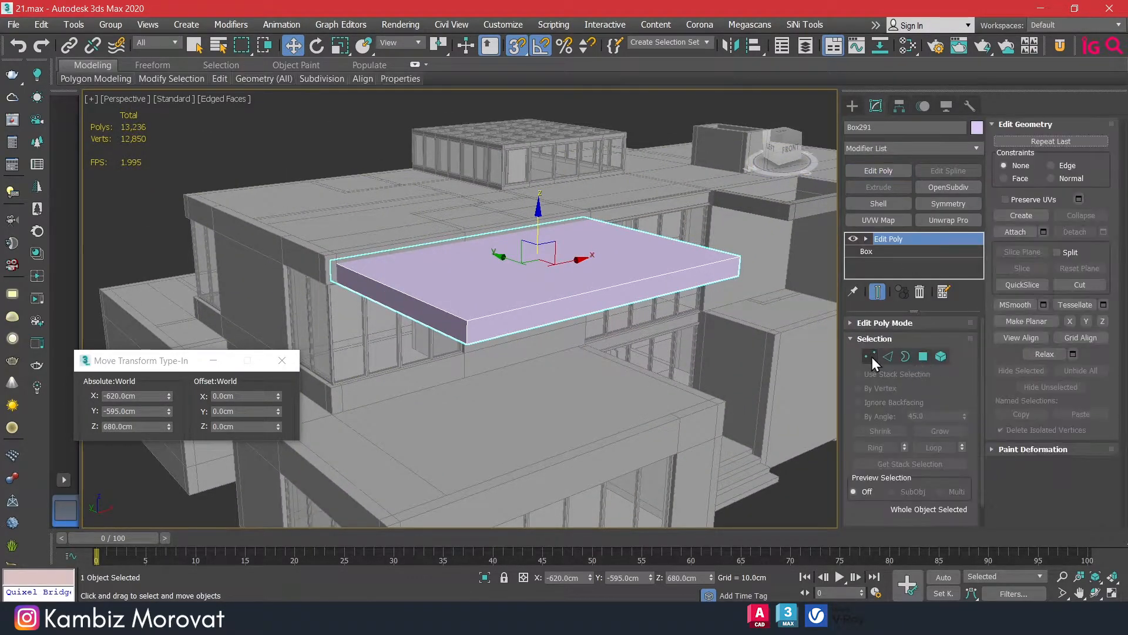
{"action": "left_click", "coordinate": [870, 356]}
{"action": "scroll", "coordinate": [460, 315], "scroll_direction": "up", "scroll_amount": 3}
{"action": "middle_click_drag", "start_coordinate": [460, 315], "coordinate": [517, 371], "text": "alt"}
{"action": "left_click_drag", "start_coordinate": [331, 103], "coordinate": [331, 99]}
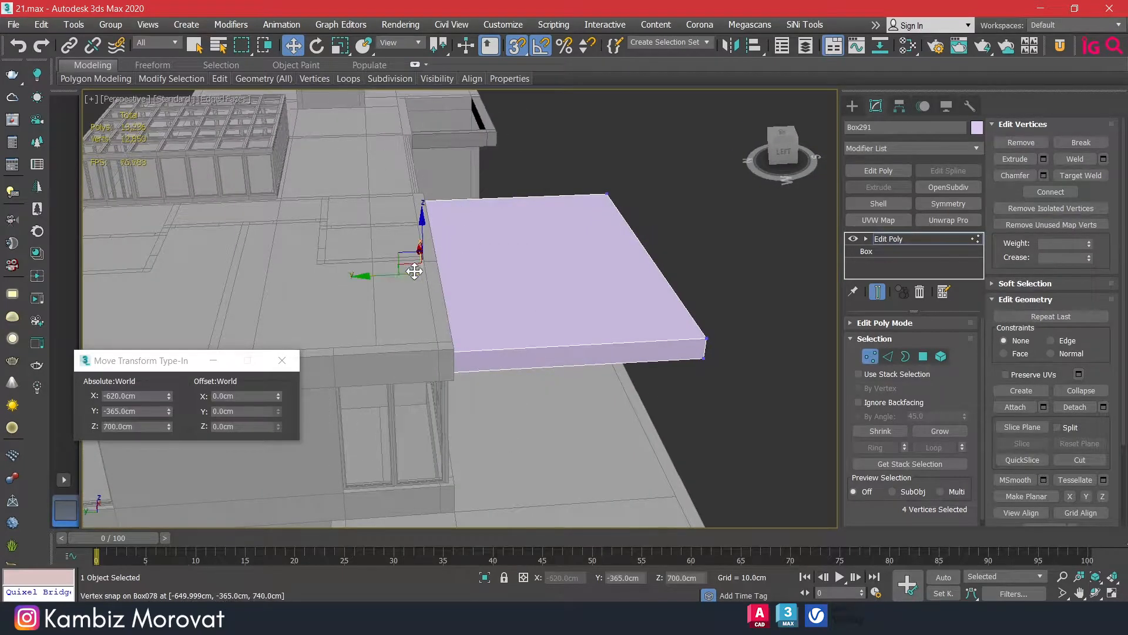
{"action": "left_click_drag", "start_coordinate": [408, 257], "coordinate": [454, 353]}
Raise the slab's top face to Z 740 cm and move its outer end face to X -990 cm.
{"action": "middle_click_drag", "start_coordinate": [454, 353], "coordinate": [650, 270], "text": "alt"}
{"action": "left_click", "coordinate": [924, 356]}
{"action": "left_click", "coordinate": [564, 264]}
{"action": "left_click_drag", "start_coordinate": [548, 215], "coordinate": [595, 224]}
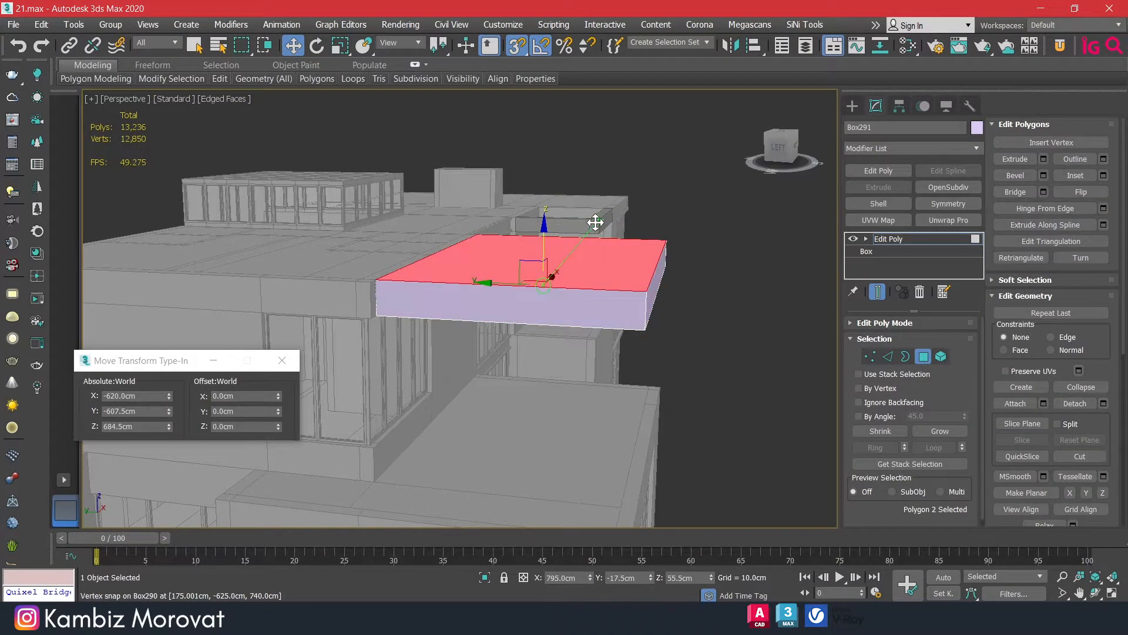
{"action": "middle_click_drag", "start_coordinate": [608, 232], "coordinate": [494, 283], "text": "alt"}
{"action": "left_click", "coordinate": [375, 298]}
{"action": "middle_click_drag", "start_coordinate": [424, 301], "coordinate": [557, 274]}
{"action": "left_click_drag", "start_coordinate": [546, 259], "coordinate": [456, 230]}
Extrude the slab's outer end face and extend it past the building corner to X -1125 cm.
{"action": "middle_click_drag", "start_coordinate": [456, 229], "coordinate": [626, 242]}
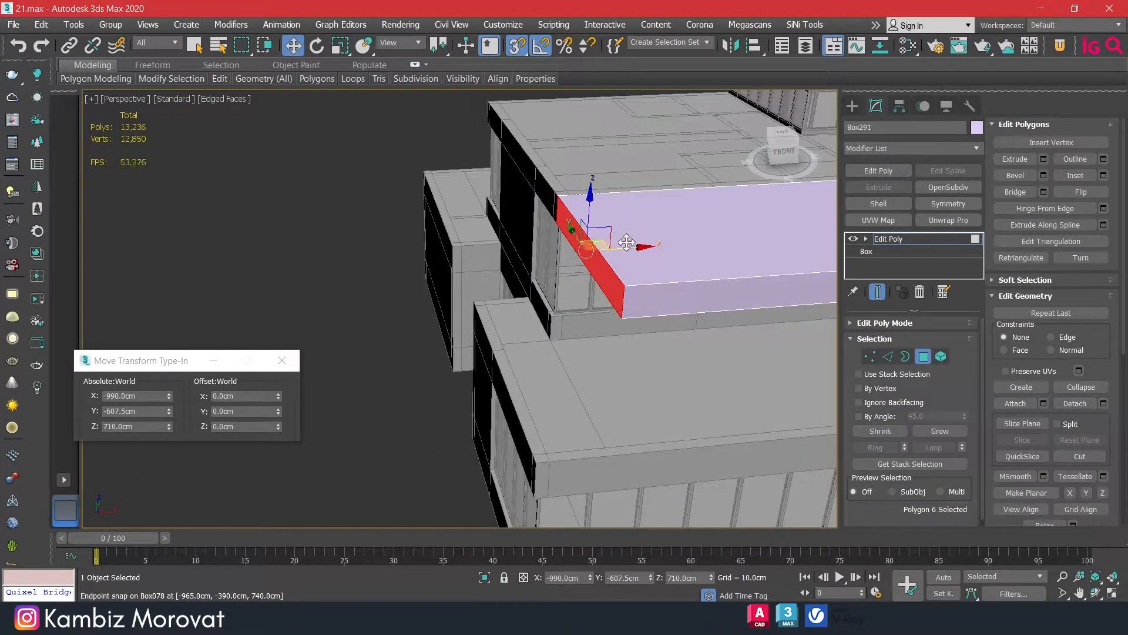
{"action": "left_click", "coordinate": [1044, 159]}
{"action": "left_click_drag", "start_coordinate": [461, 338], "coordinate": [469, 245]}
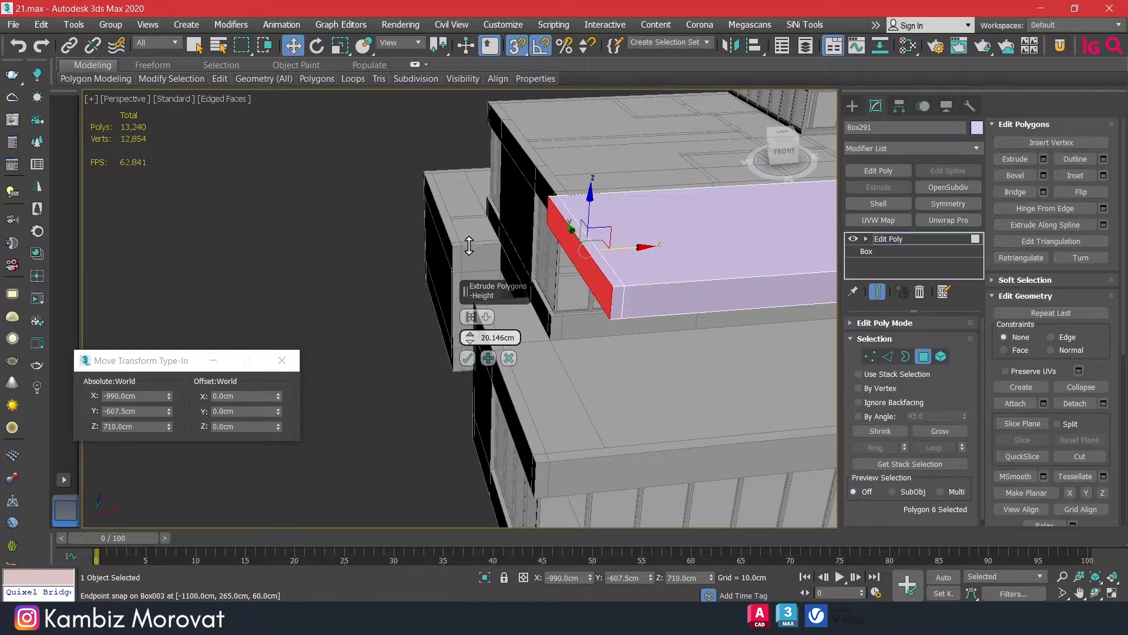
{"action": "left_click_drag", "start_coordinate": [621, 246], "coordinate": [473, 300]}
Move the slab's two front faces back to Y -625 cm, in line with the L-shaped roof beam.
{"action": "middle_click_drag", "start_coordinate": [544, 305], "coordinate": [680, 282], "text": "alt"}
{"action": "left_click", "coordinate": [725, 233]}
{"action": "left_click", "coordinate": [636, 259], "text": "ctrl"}
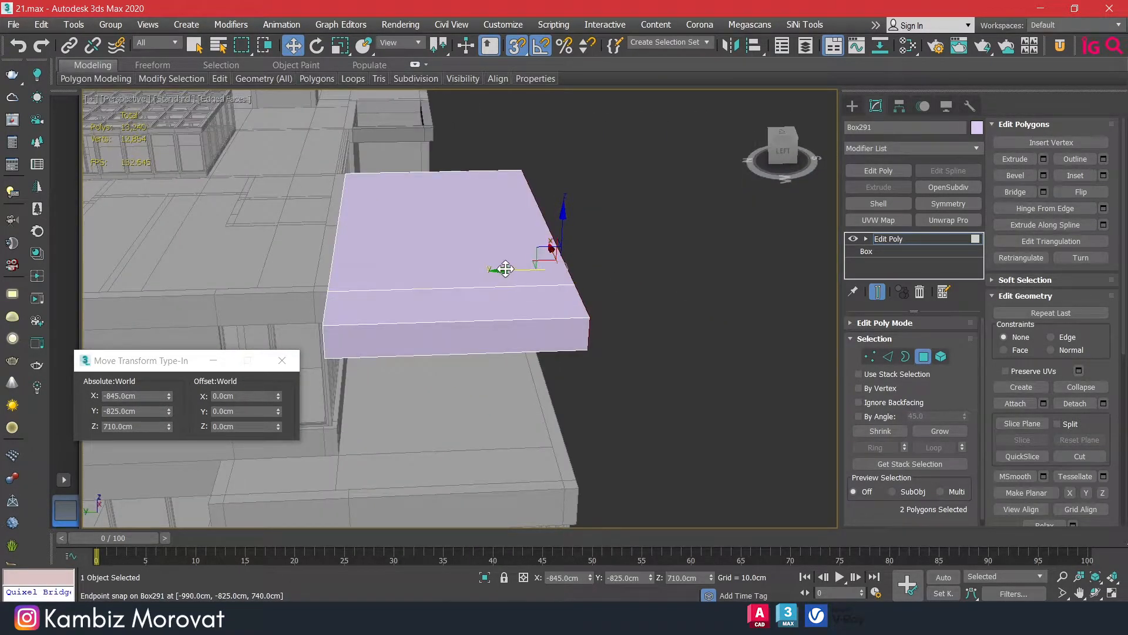
{"action": "left_click_drag", "start_coordinate": [505, 269], "coordinate": [433, 137]}
Extrude the overhang's rear face and extend it back along the building's side wall, making the slab L-shaped.
{"action": "middle_click_drag", "start_coordinate": [442, 169], "coordinate": [705, 161], "text": "alt"}
{"action": "left_click", "coordinate": [748, 235]}
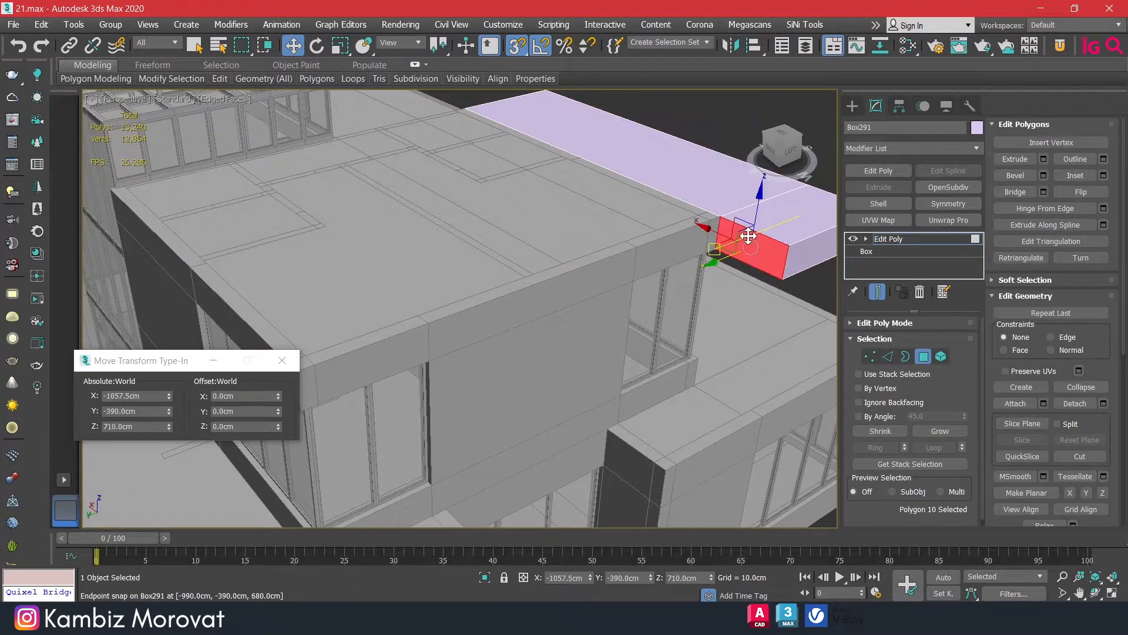
{"action": "left_click", "coordinate": [1043, 159]}
{"action": "left_click", "coordinate": [468, 358]}
{"action": "left_click_drag", "start_coordinate": [706, 265], "coordinate": [637, 248]}
{"action": "middle_click_drag", "start_coordinate": [675, 249], "coordinate": [567, 238]}
{"action": "middle_click_drag", "start_coordinate": [567, 238], "coordinate": [521, 221], "text": "alt"}
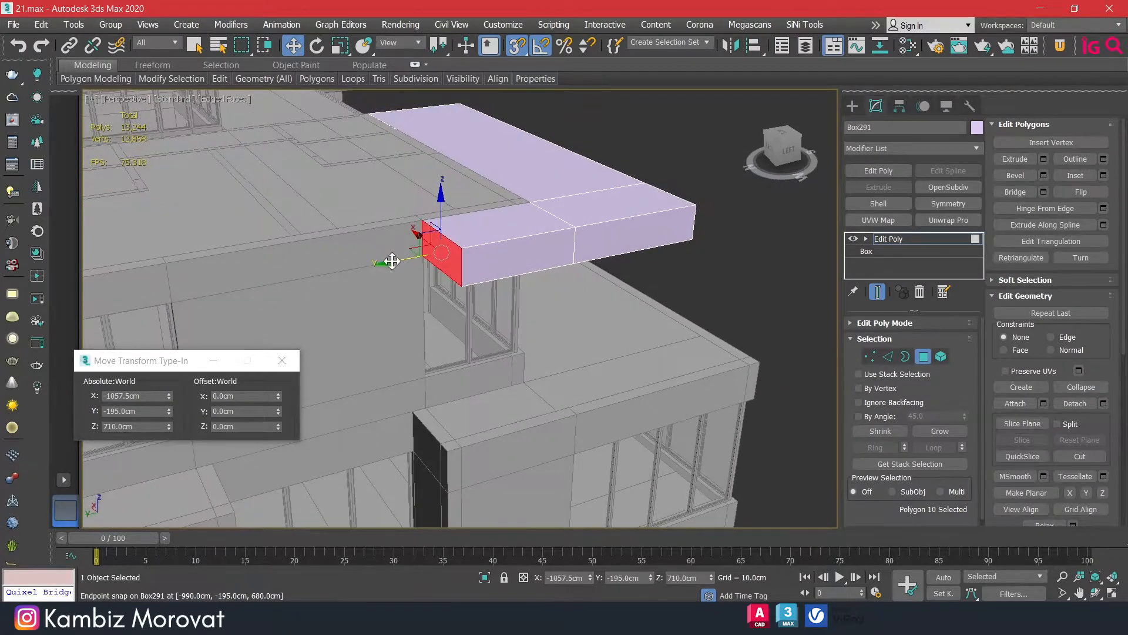
{"action": "left_click_drag", "start_coordinate": [414, 257], "coordinate": [450, 448]}
Select the slab's two outer side faces and snap them along X to the edge of the building below.
{"action": "middle_click_drag", "start_coordinate": [608, 332], "coordinate": [481, 314], "text": "alt"}
{"action": "scroll", "coordinate": [510, 253], "scroll_direction": "down", "scroll_amount": 2}
{"action": "left_click", "coordinate": [505, 270]}
{"action": "left_click", "coordinate": [450, 260], "text": "ctrl"}
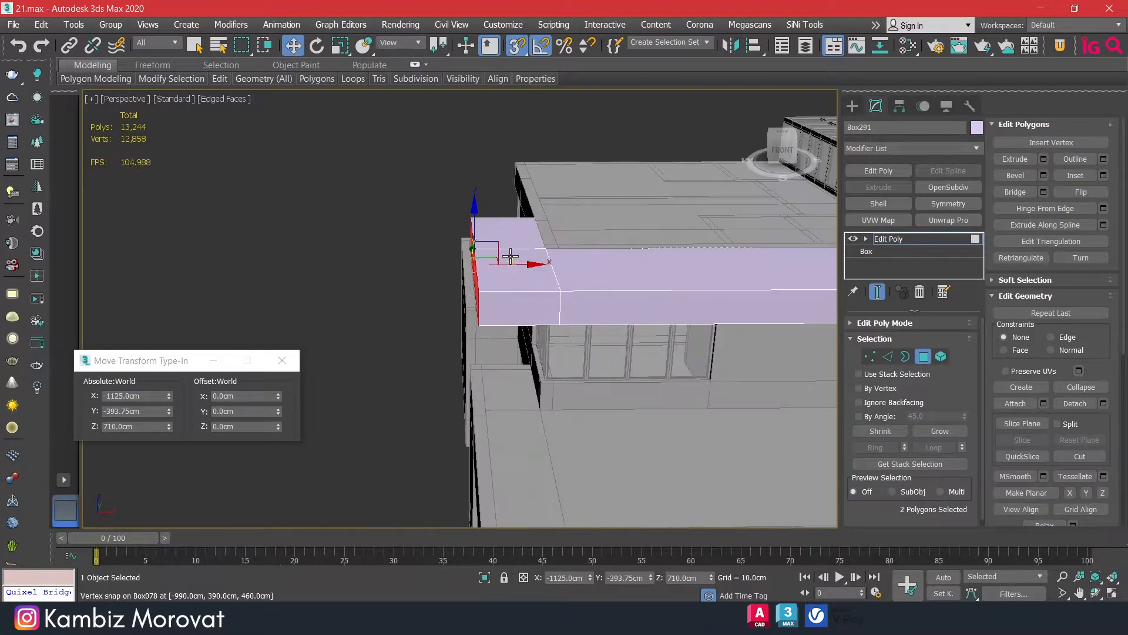
{"action": "left_click_drag", "start_coordinate": [516, 266], "coordinate": [461, 325]}
Select the slab's underside by 45° angle, raise it to the L-shaped beam's underside at Z 700 cm, and deselect the slab.
{"action": "scroll", "coordinate": [584, 308], "scroll_direction": "down", "scroll_amount": 5}
{"action": "middle_click_drag", "start_coordinate": [669, 261], "coordinate": [641, 259], "text": "alt"}
{"action": "left_click", "coordinate": [923, 356]}
{"action": "left_click", "coordinate": [603, 238]}
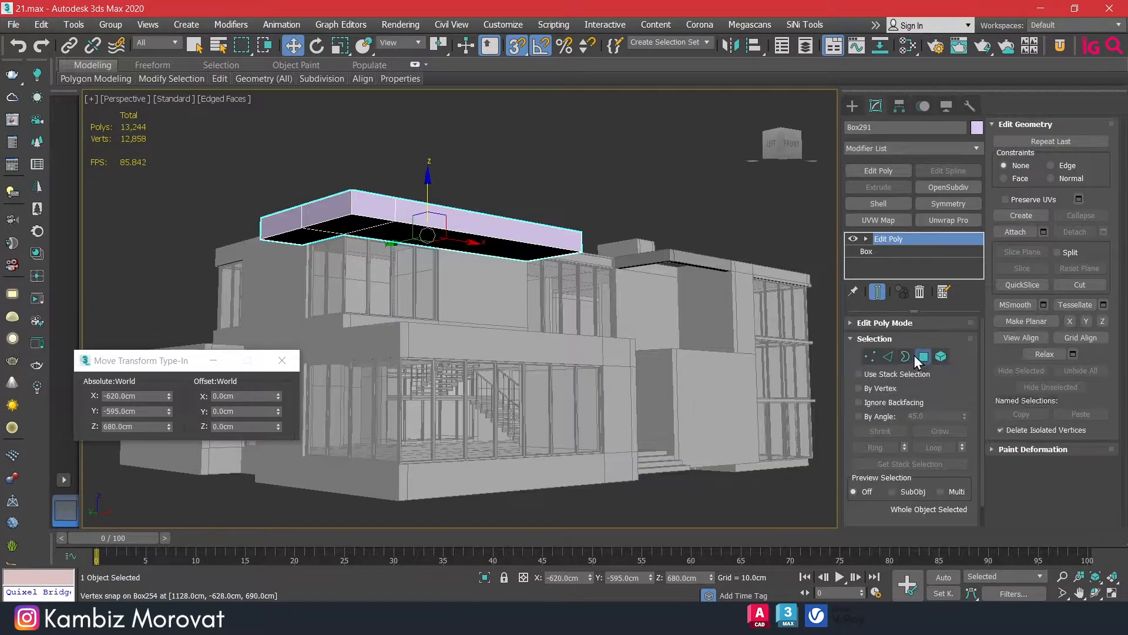
{"action": "left_click", "coordinate": [920, 356]}
{"action": "left_click", "coordinate": [436, 237]}
{"action": "left_click", "coordinate": [893, 416]}
{"action": "left_click", "coordinate": [482, 245]}
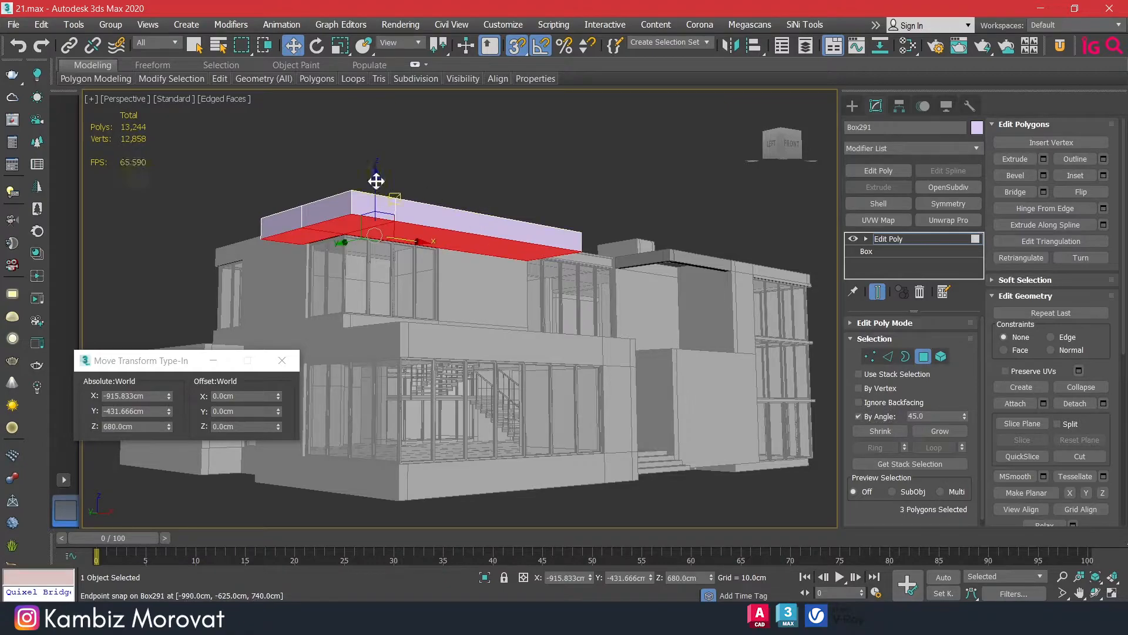
{"action": "left_click_drag", "start_coordinate": [378, 184], "coordinate": [669, 259]}
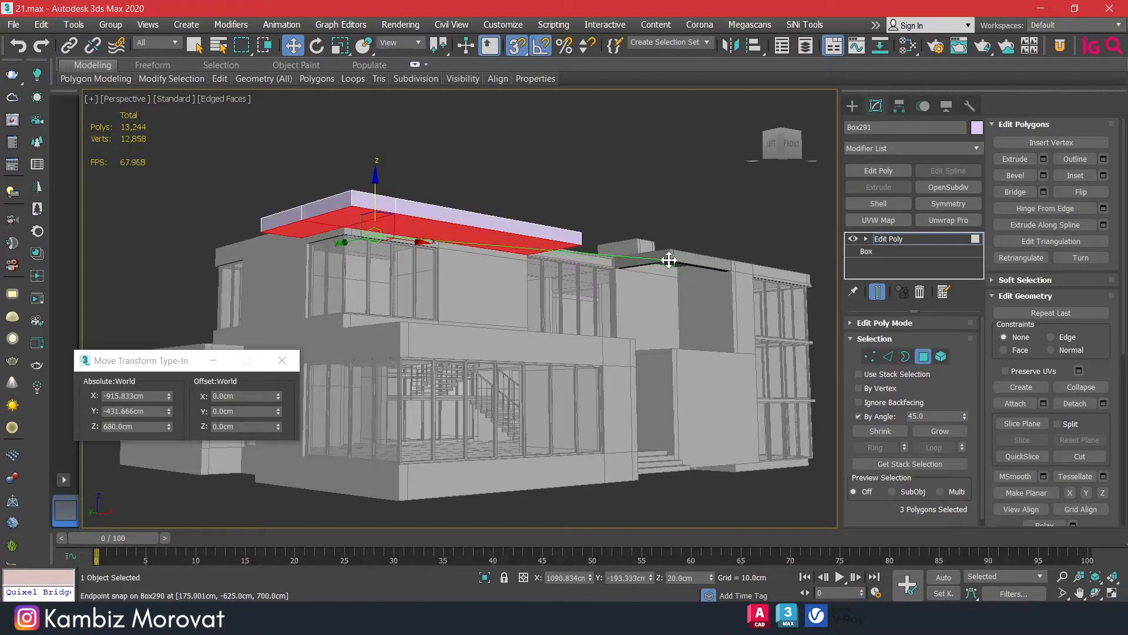
{"action": "left_click", "coordinate": [923, 359]}
{"action": "middle_click_drag", "start_coordinate": [537, 168], "coordinate": [438, 168], "text": "alt"}
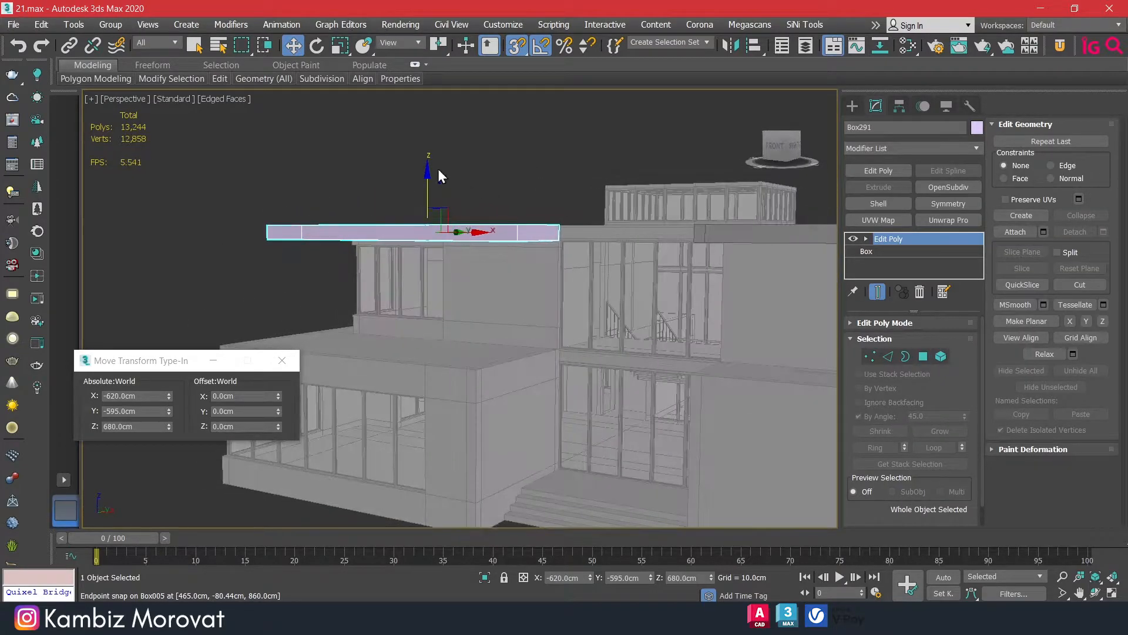
{"action": "left_click", "coordinate": [484, 165]}
{"action": "middle_click_drag", "start_coordinate": [474, 206], "coordinate": [613, 288], "text": "alt"}
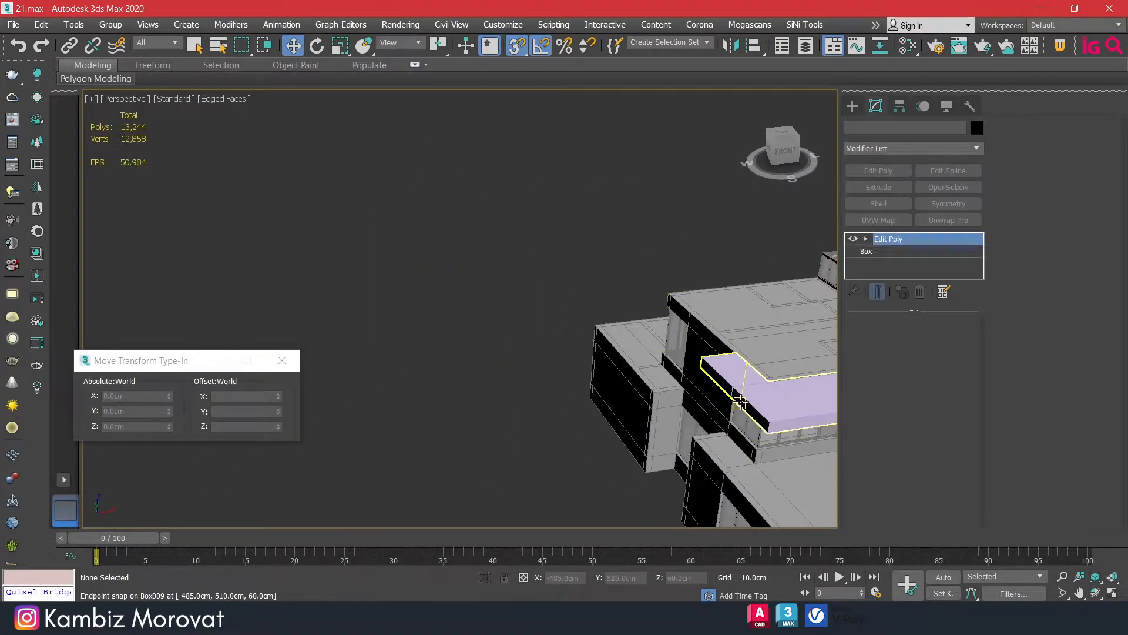
Change the L-shaped canopy slab's object color to grey, deselect it, and select it again.
{"action": "left_click", "coordinate": [738, 392]}
{"action": "left_click", "coordinate": [977, 127]}
{"action": "left_click", "coordinate": [432, 242]}
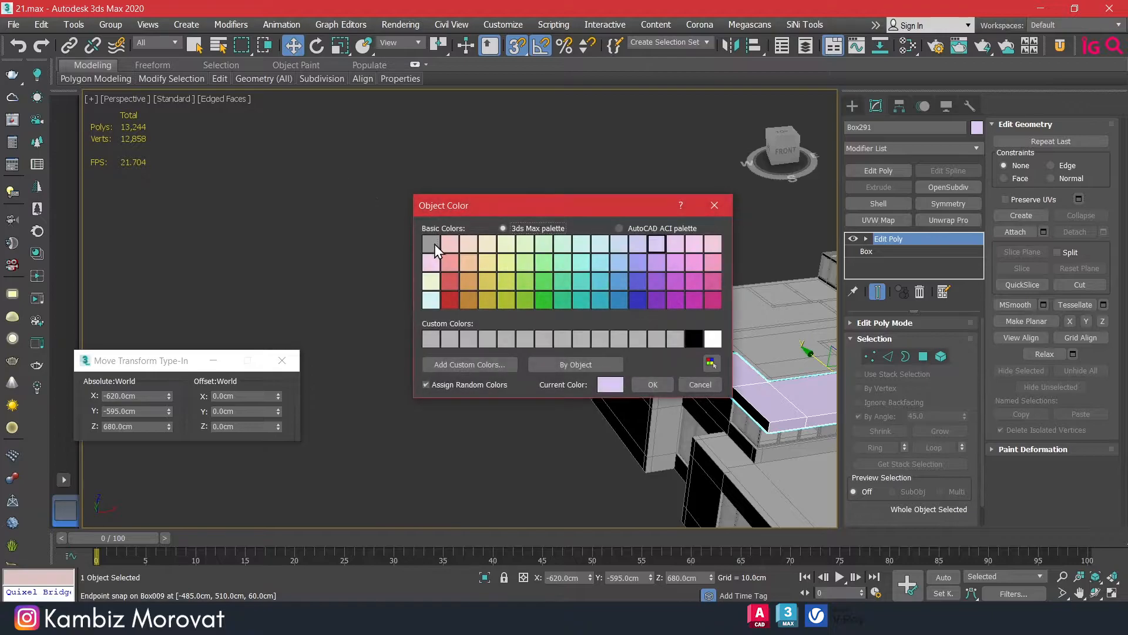
{"action": "left_click", "coordinate": [647, 388]}
{"action": "left_click", "coordinate": [595, 428]}
{"action": "middle_click_drag", "start_coordinate": [596, 430], "coordinate": [617, 358]}
{"action": "left_click", "coordinate": [732, 302]}
{"action": "middle_click_drag", "start_coordinate": [731, 302], "coordinate": [652, 294], "text": "alt"}
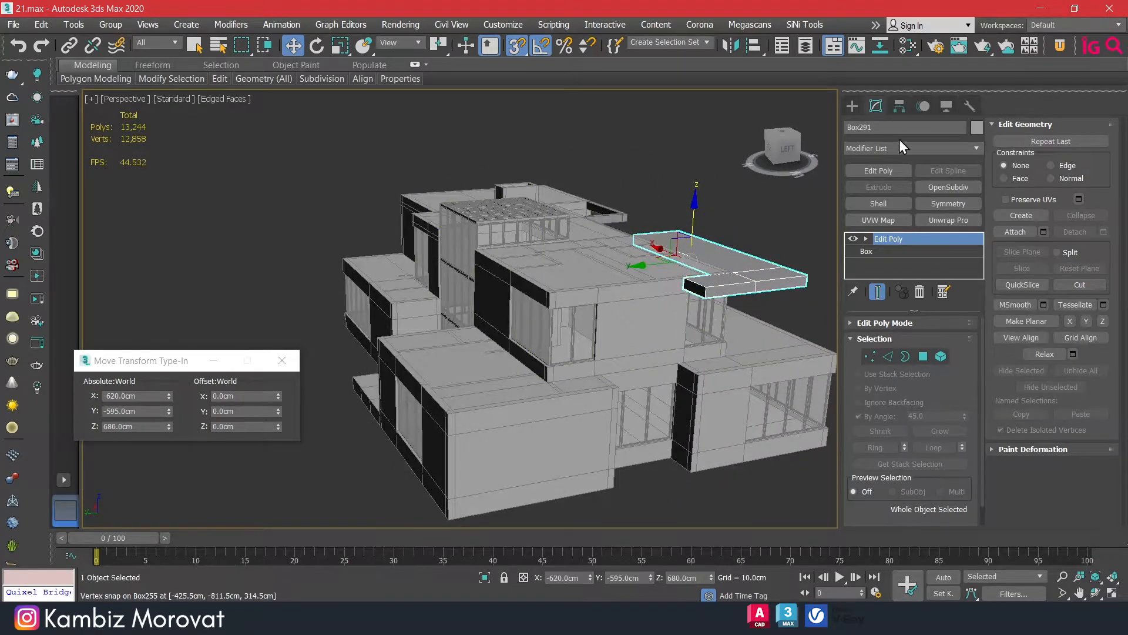
Clone the canopy slab as one independent copy, shifted along Y to about 414 cm toward the other side wing.
{"action": "left_click", "coordinate": [852, 107]}
{"action": "scroll", "coordinate": [580, 378], "scroll_direction": "up", "scroll_amount": 5}
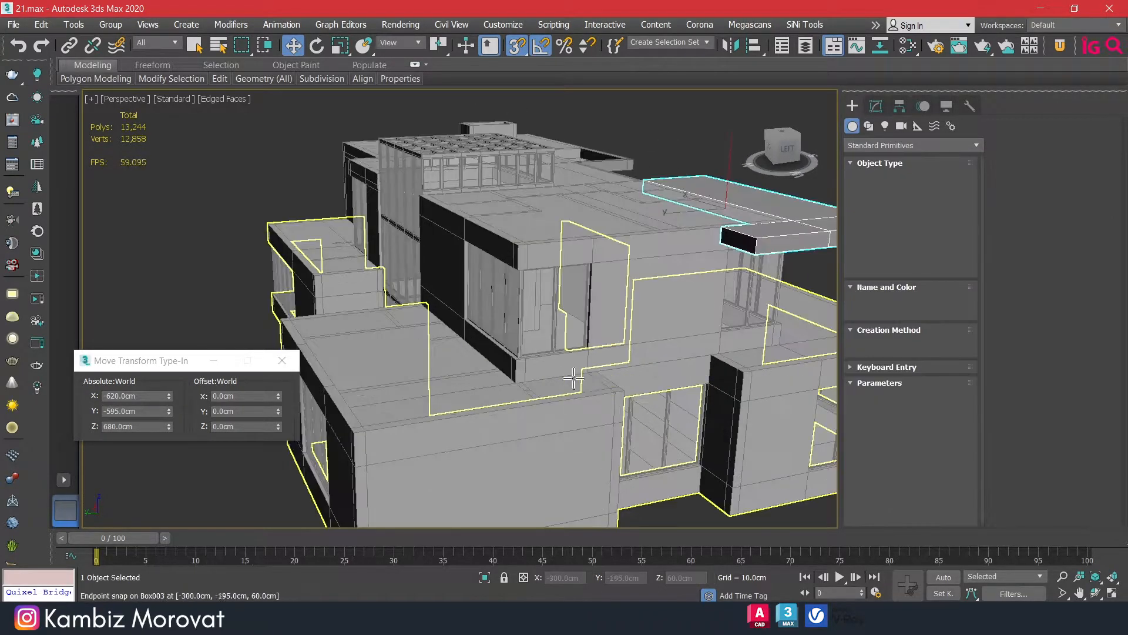
{"action": "middle_click_drag", "start_coordinate": [521, 352], "coordinate": [491, 275]}
{"action": "middle_click_drag", "start_coordinate": [564, 279], "coordinate": [489, 281], "text": "alt"}
{"action": "key", "text": "w"}
{"action": "left_click", "coordinate": [687, 198]}
{"action": "middle_click_drag", "start_coordinate": [689, 195], "coordinate": [664, 263]}
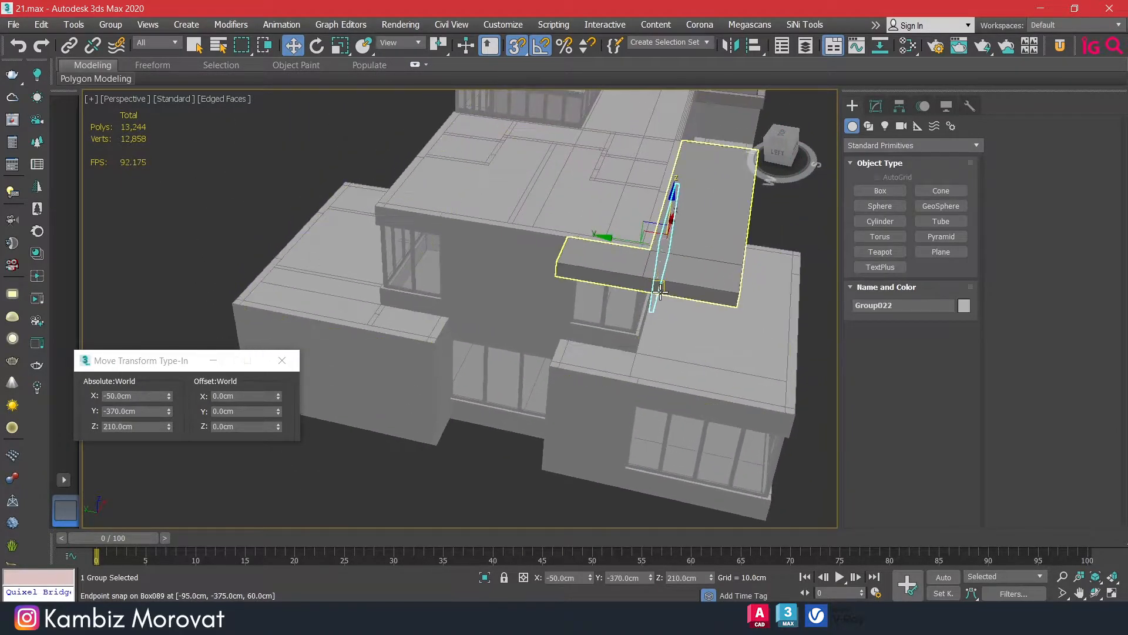
{"action": "key", "text": "s"}
{"action": "left_click_drag", "start_coordinate": [609, 239], "coordinate": [307, 220], "text": "shift"}
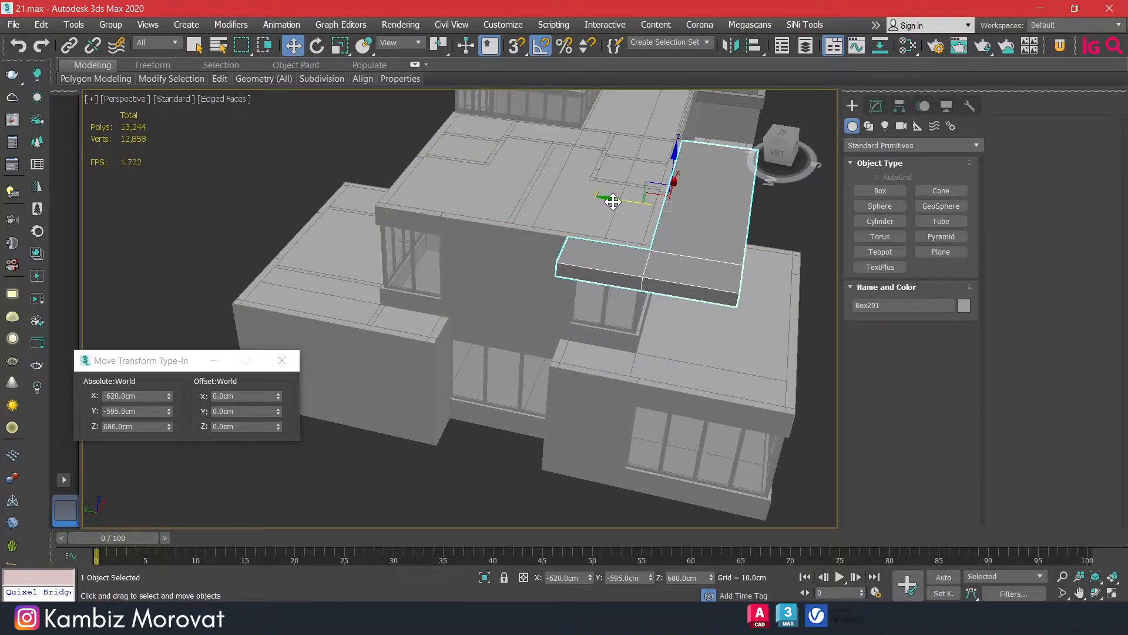
{"action": "mouse_move", "coordinate": [613, 201]}
{"action": "left_mouse_down", "text": "shift"}
{"action": "mouse_move", "coordinate": [315, 189]}
{"action": "mouse_move", "coordinate": [319, 213]}
{"action": "left_mouse_up", "text": "shift"}
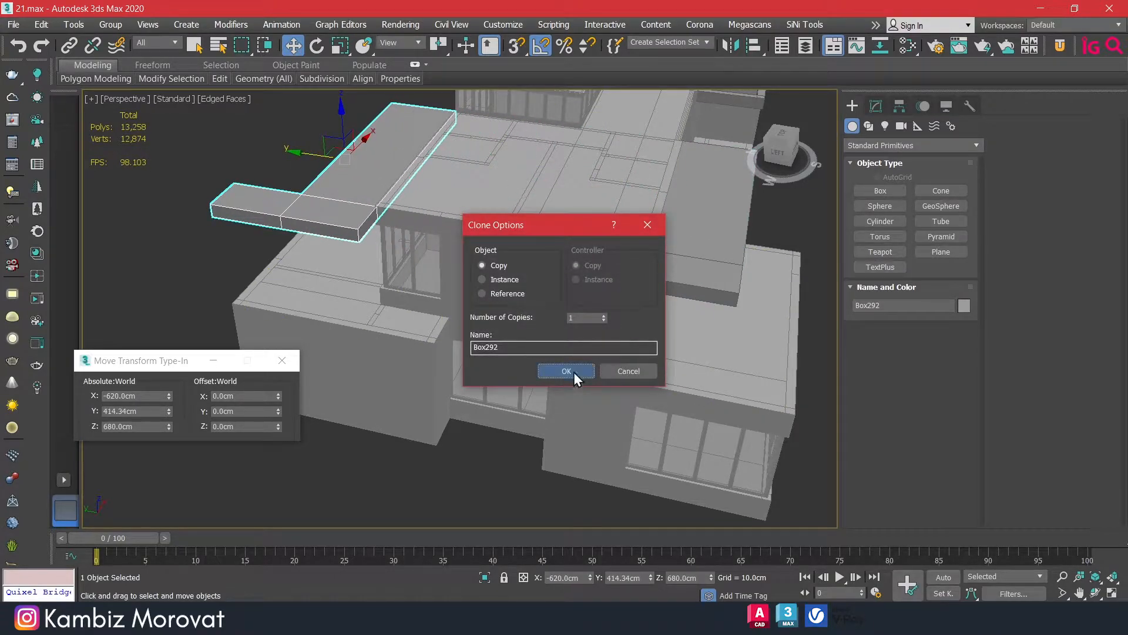
{"action": "left_click", "coordinate": [566, 371]}
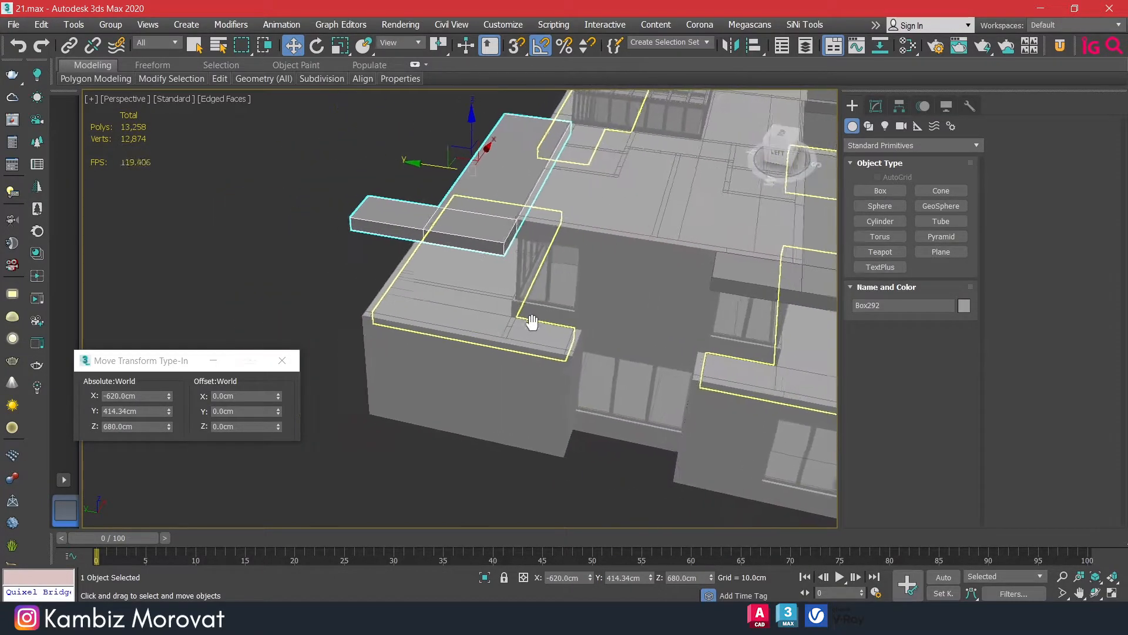
Rotate the copied slab 180° about X and move it outward along Y to about 912 cm.
{"action": "key", "text": "e"}
{"action": "left_click_drag", "start_coordinate": [573, 137], "coordinate": [449, 129]}
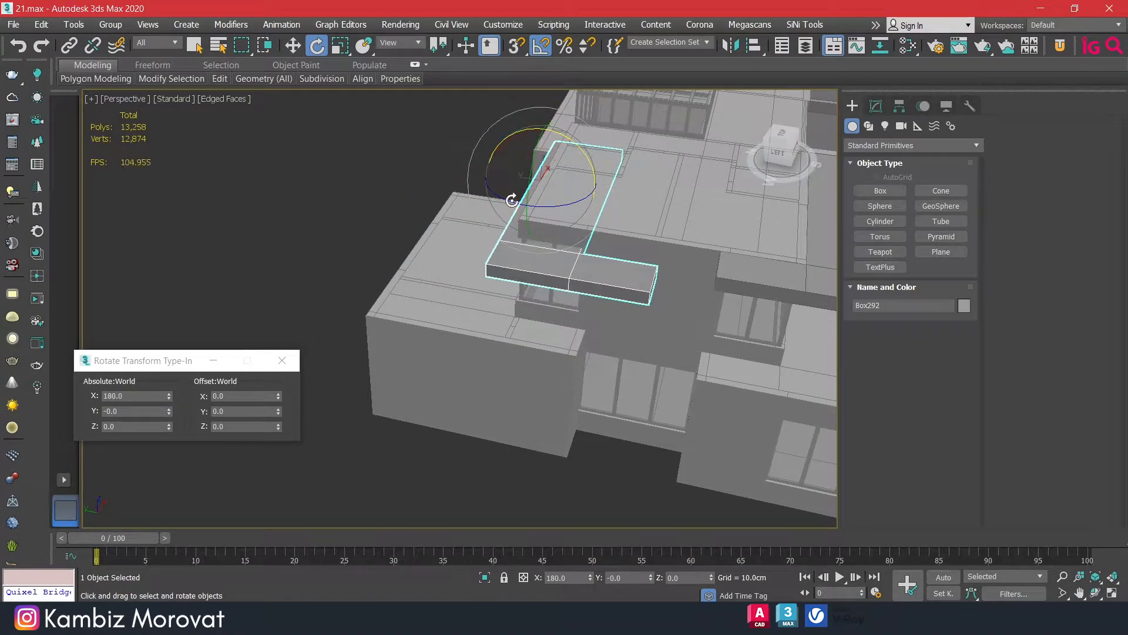
{"action": "key", "text": "w"}
{"action": "key", "text": "s"}
{"action": "left_click_drag", "start_coordinate": [541, 202], "coordinate": [429, 158]}
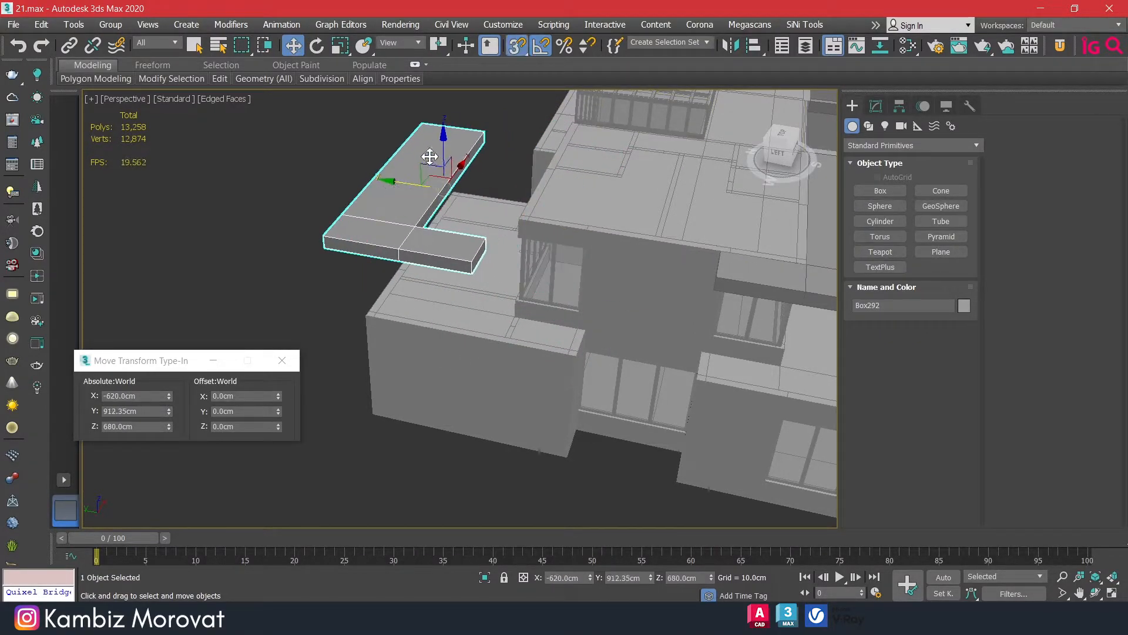
Raise the copied slab to Z 760 cm, snap its inner corner to the upper storey's roof corner, and deselect it.
{"action": "middle_click_drag", "start_coordinate": [431, 152], "coordinate": [425, 142], "text": "alt"}
{"action": "left_click_drag", "start_coordinate": [317, 215], "coordinate": [506, 202]}
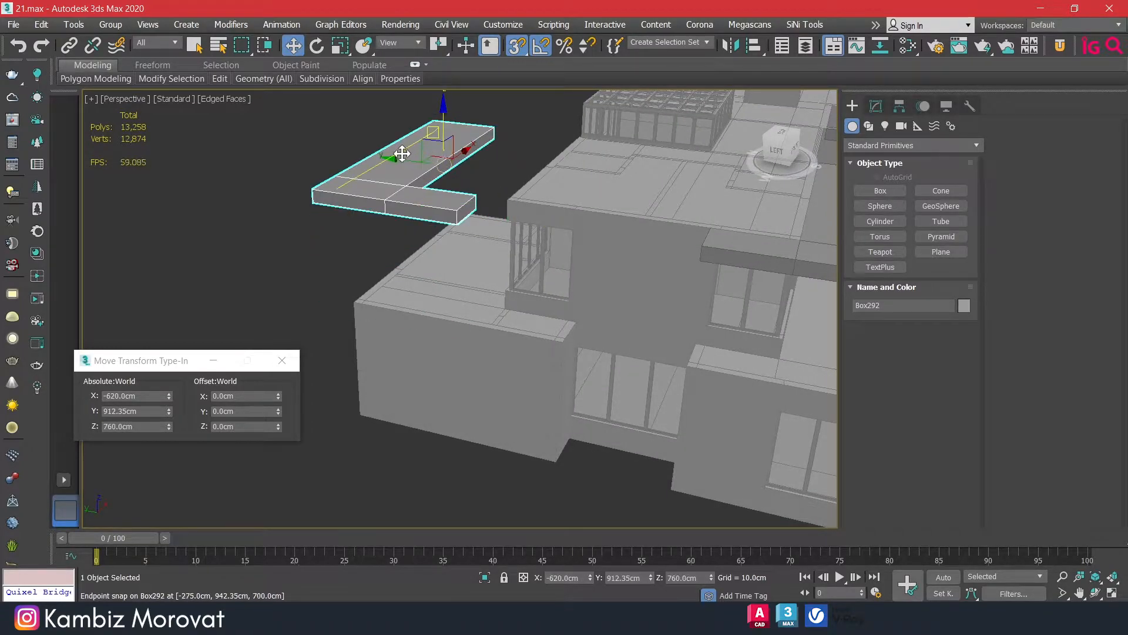
{"action": "middle_click_drag", "start_coordinate": [402, 158], "coordinate": [448, 209], "text": "alt"}
{"action": "scroll", "coordinate": [448, 213], "scroll_direction": "up", "scroll_amount": 3}
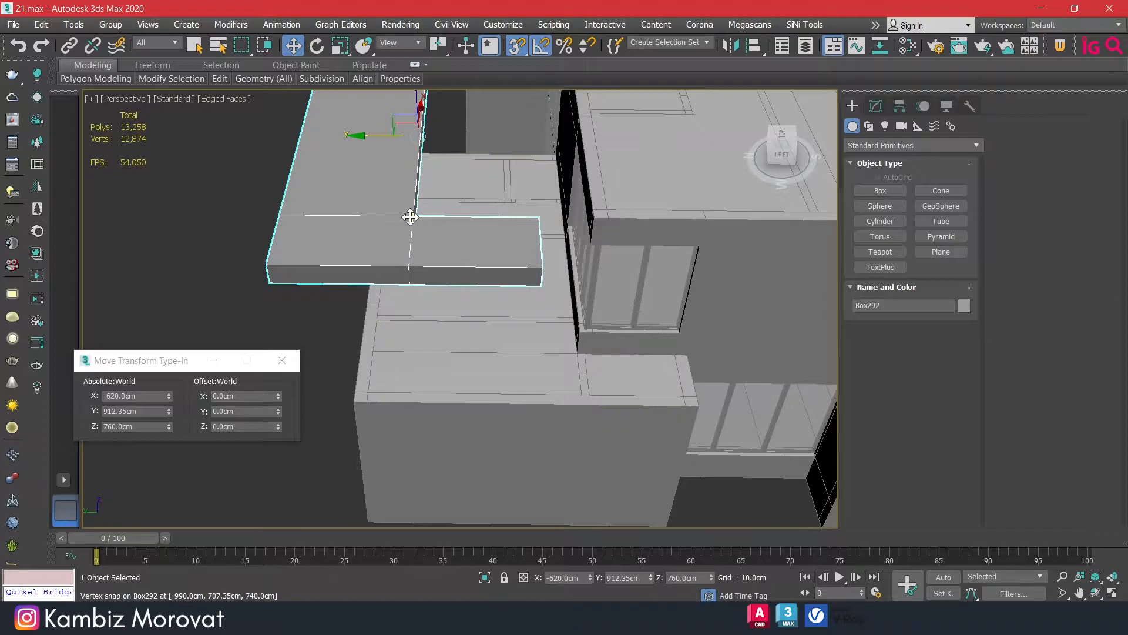
{"action": "left_click_drag", "start_coordinate": [415, 216], "coordinate": [607, 236]}
{"action": "scroll", "coordinate": [602, 232], "scroll_direction": "down", "scroll_amount": 2}
{"action": "middle_click_drag", "start_coordinate": [607, 235], "coordinate": [738, 231], "text": "alt"}
{"action": "middle_click_drag", "start_coordinate": [620, 350], "coordinate": [555, 351]}
{"action": "left_click", "coordinate": [642, 405]}
Draw a snapped box over the upper terrace beside the glass façade, rising from Z 400 cm to the roof's top.
{"action": "middle_click_drag", "start_coordinate": [642, 404], "coordinate": [760, 332], "text": "alt"}
{"action": "middle_click_drag", "start_coordinate": [595, 309], "coordinate": [676, 353]}
{"action": "key", "text": "b"}
{"action": "scroll", "coordinate": [385, 315], "scroll_direction": "up", "scroll_amount": 3}
{"action": "left_click_drag", "start_coordinate": [348, 314], "coordinate": [721, 149]}
{"action": "middle_click_drag", "start_coordinate": [676, 160], "coordinate": [627, 294]}
{"action": "left_click", "coordinate": [589, 126]}
{"action": "scroll", "coordinate": [609, 246], "scroll_direction": "down", "scroll_amount": 3}
{"action": "middle_click_drag", "start_coordinate": [651, 246], "coordinate": [616, 224], "text": "alt"}
{"action": "right_click", "coordinate": [739, 220]}
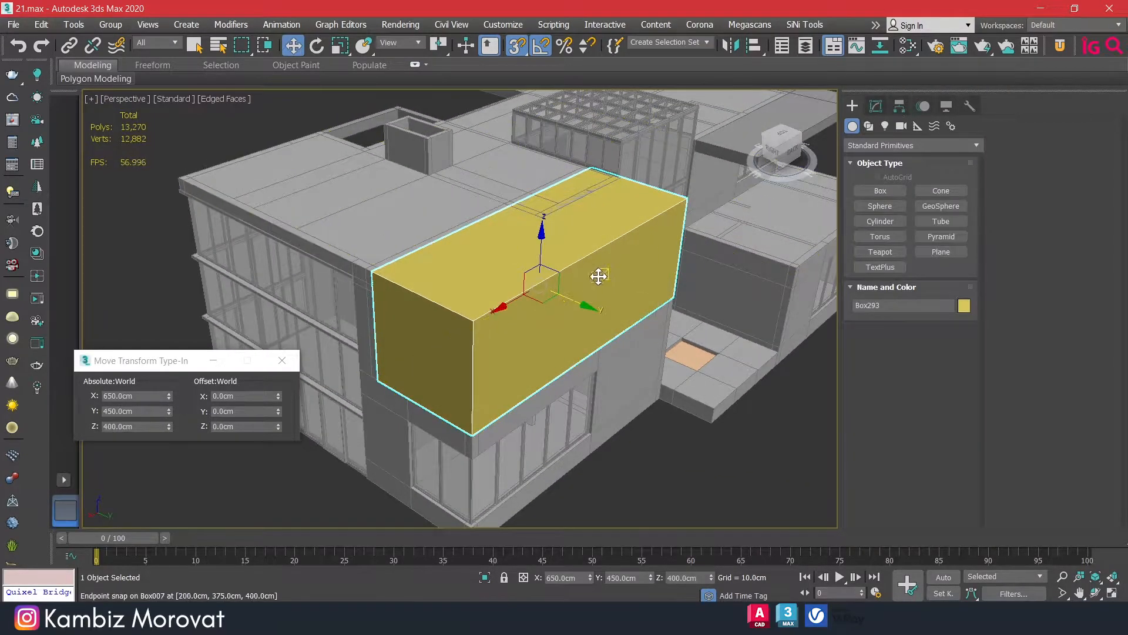
Select the four vertices at the new box's inner end and snap them along X to the recessed wall at X 575 cm.
{"action": "middle_click_drag", "start_coordinate": [603, 273], "coordinate": [564, 279], "text": "alt"}
{"action": "left_click", "coordinate": [876, 106]}
{"action": "middle_click_drag", "start_coordinate": [714, 244], "coordinate": [659, 233], "text": "alt"}
{"action": "left_click", "coordinate": [872, 356]}
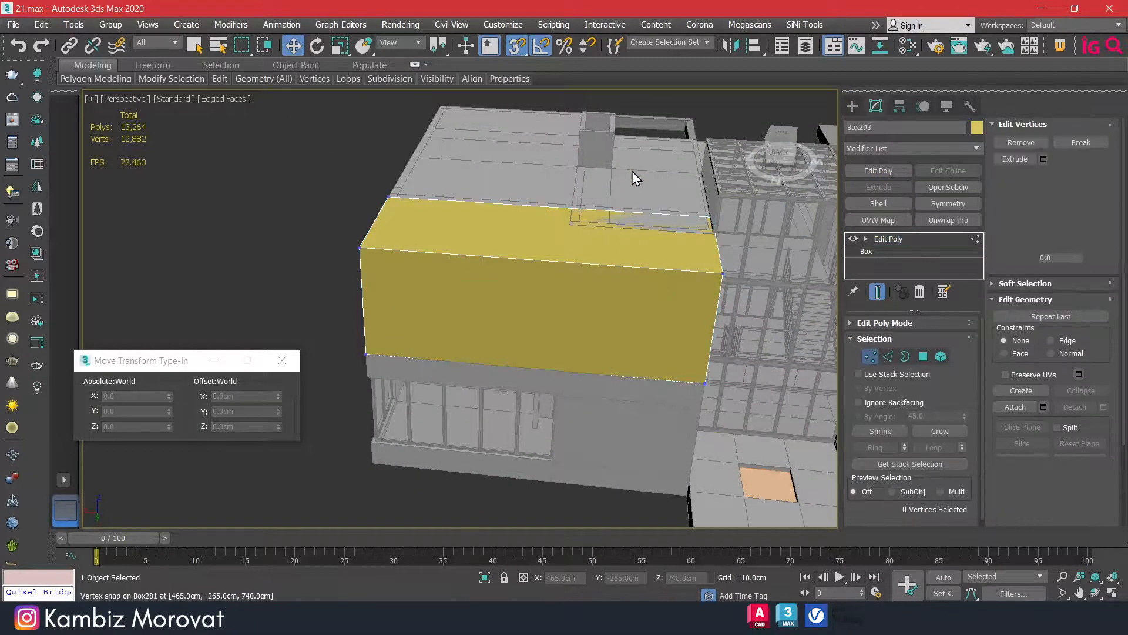
{"action": "left_click_drag", "start_coordinate": [619, 154], "coordinate": [800, 527]}
{"action": "left_click_drag", "start_coordinate": [661, 293], "coordinate": [566, 229]}
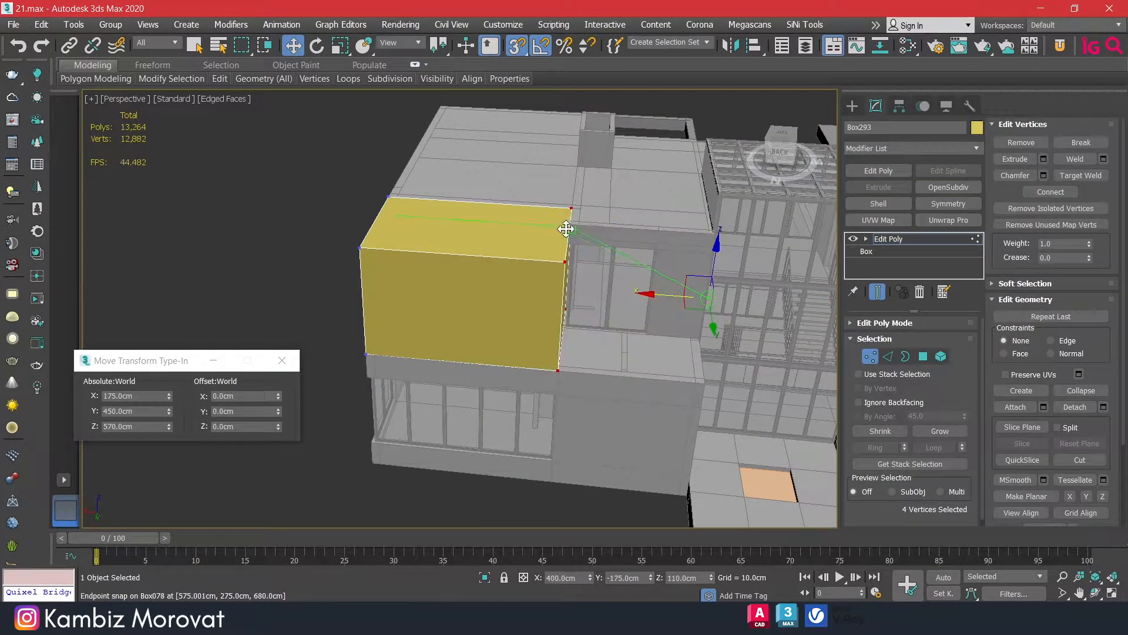
Select the box's lower vertices and raise them to the roof beam's underside, leaving a thin slab.
{"action": "middle_click_drag", "start_coordinate": [566, 225], "coordinate": [693, 233], "text": "alt"}
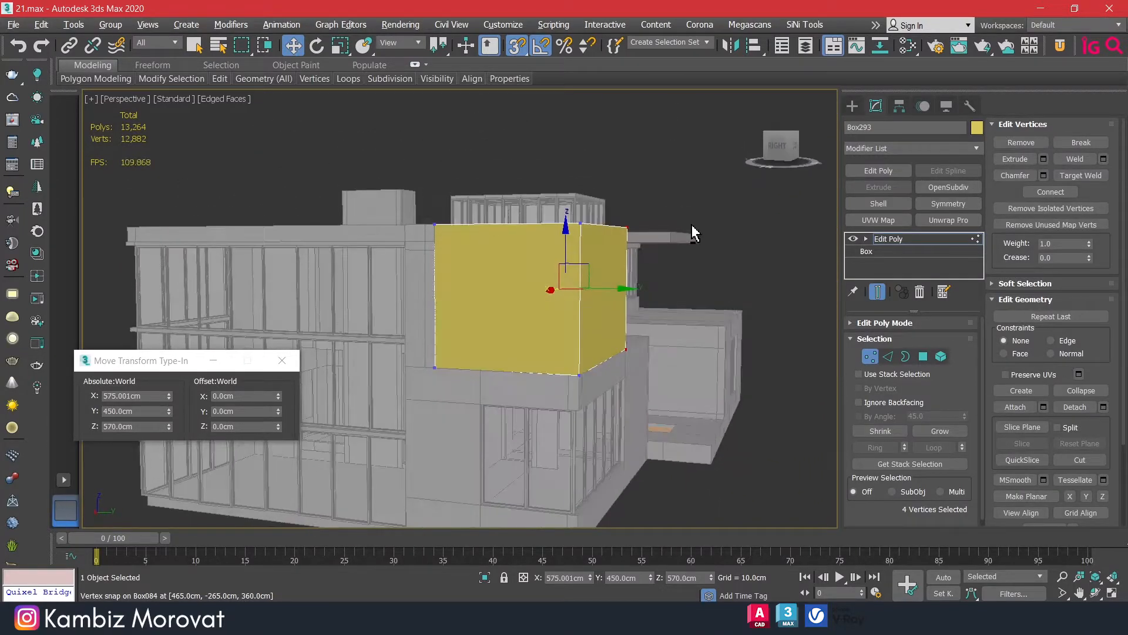
{"action": "left_click_drag", "start_coordinate": [539, 308], "coordinate": [675, 244]}
{"action": "middle_click_drag", "start_coordinate": [675, 244], "coordinate": [776, 368], "text": "alt"}
Connect the slab's ring of four edges with one edge loop and snap the loop along Y to the wall corner at 390 cm.
{"action": "left_click", "coordinate": [889, 356]}
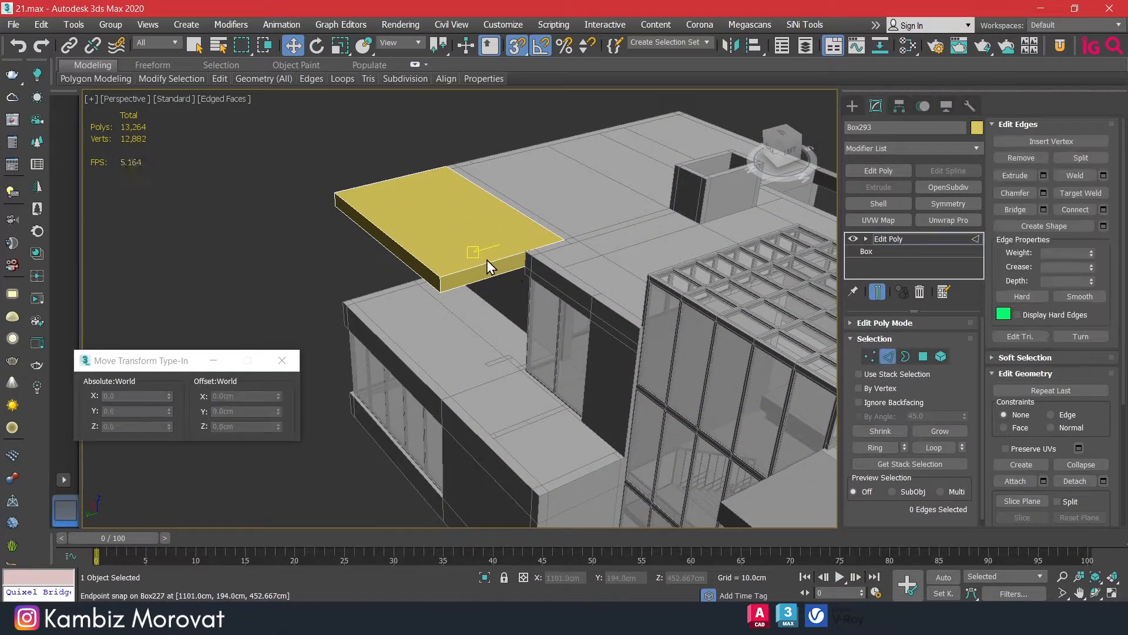
{"action": "left_click", "coordinate": [487, 260]}
{"action": "left_click", "coordinate": [876, 448]}
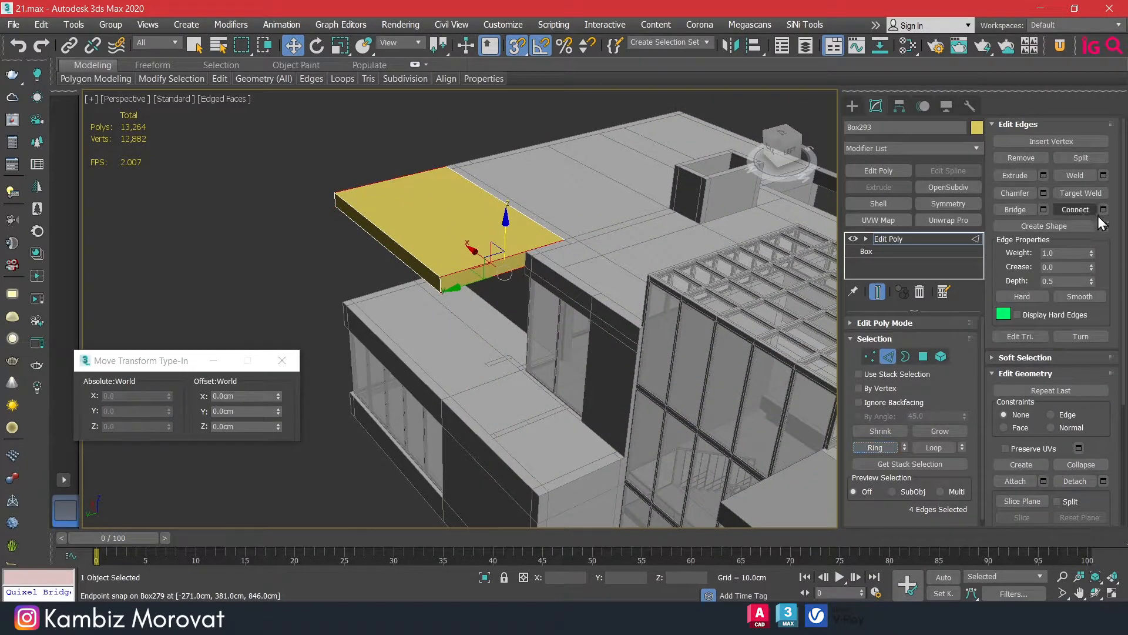
{"action": "left_click", "coordinate": [469, 378]}
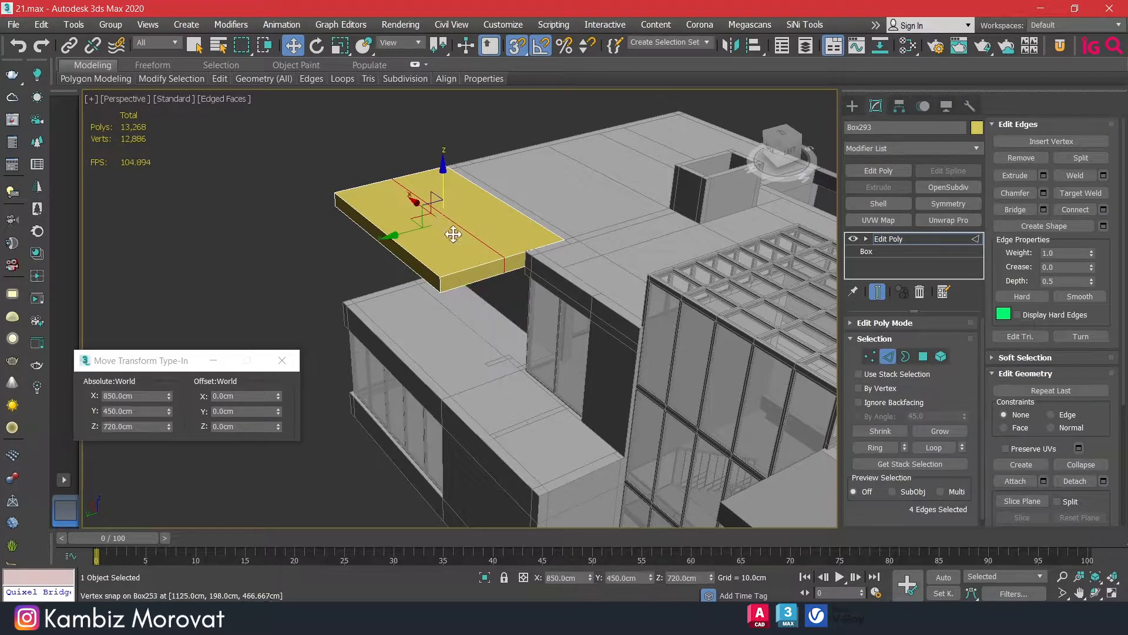
{"action": "left_click_drag", "start_coordinate": [439, 165], "coordinate": [510, 259]}
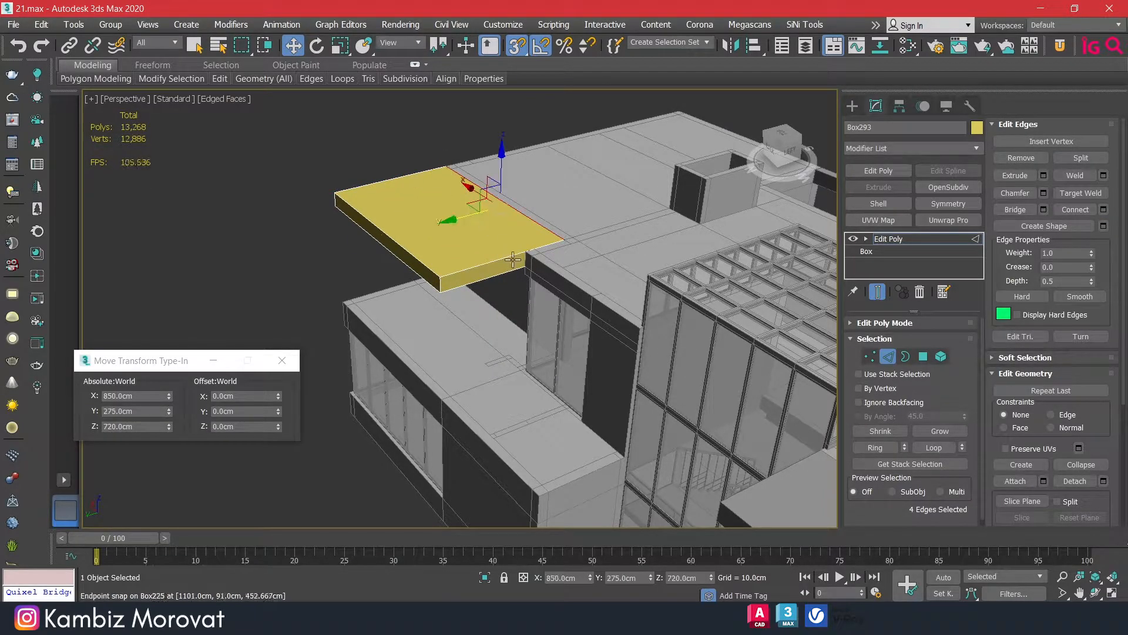
{"action": "left_click_drag", "start_coordinate": [462, 213], "coordinate": [523, 253]}
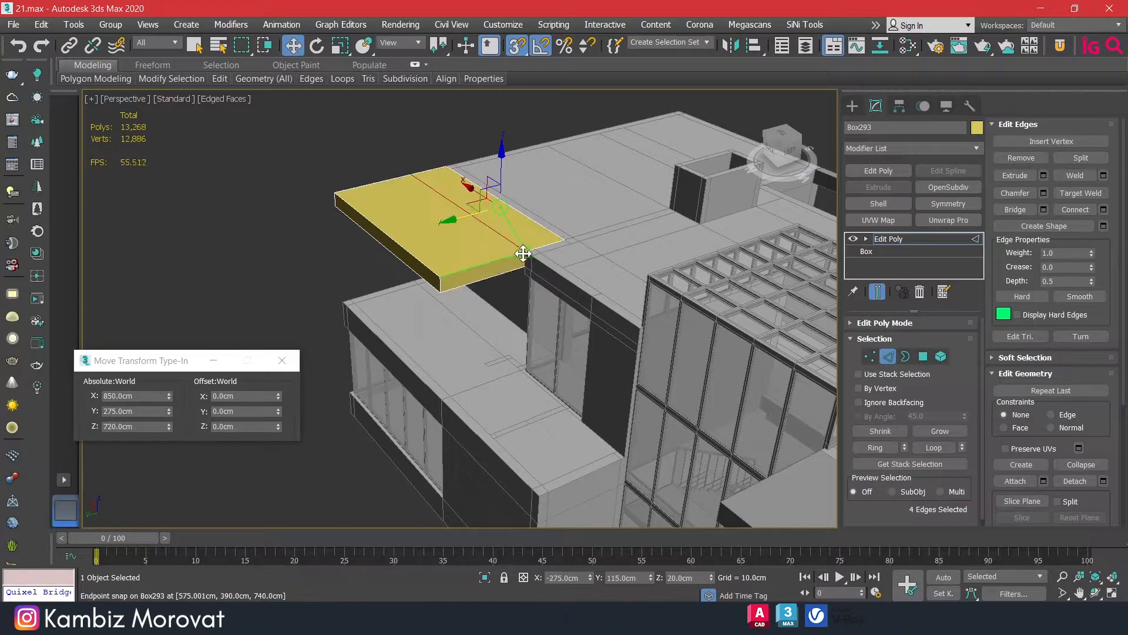
Extrude the slab's outer end face beside the new loop and extend it along X to 175 cm, forming an L shape.
{"action": "left_click", "coordinate": [923, 357]}
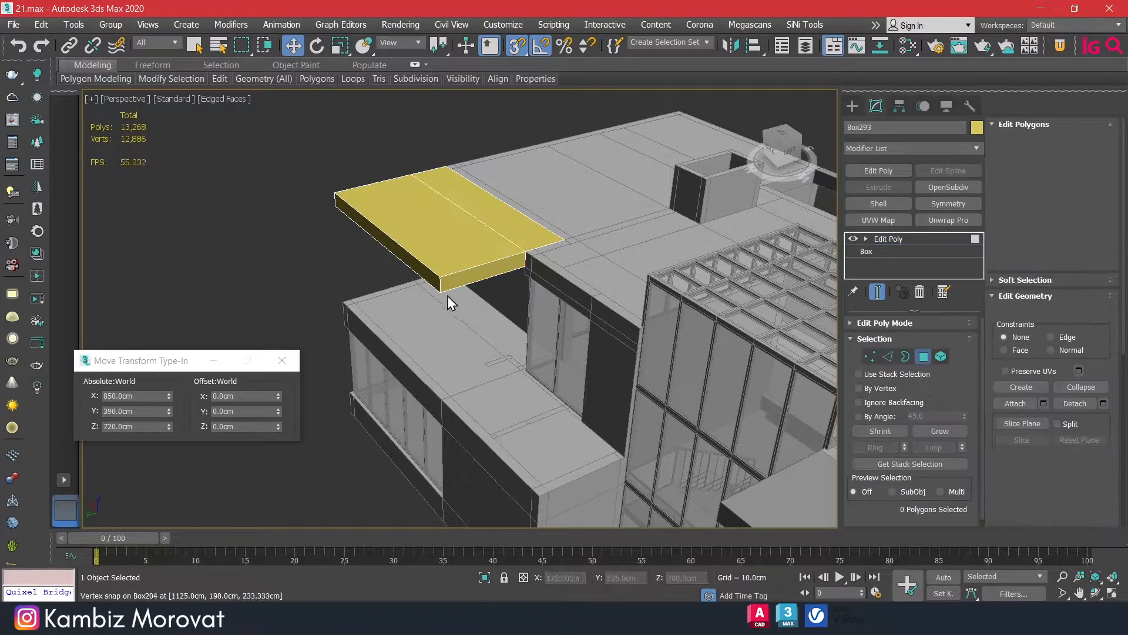
{"action": "left_click", "coordinate": [471, 276]}
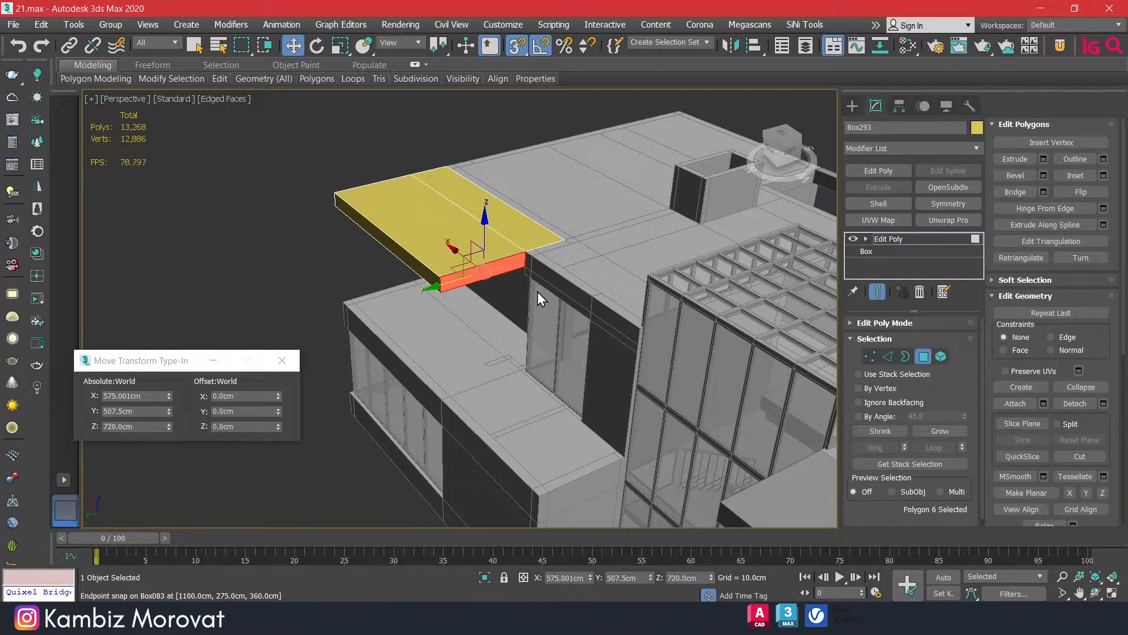
{"action": "left_click", "coordinate": [1044, 158]}
{"action": "left_click_drag", "start_coordinate": [468, 342], "coordinate": [485, 169]}
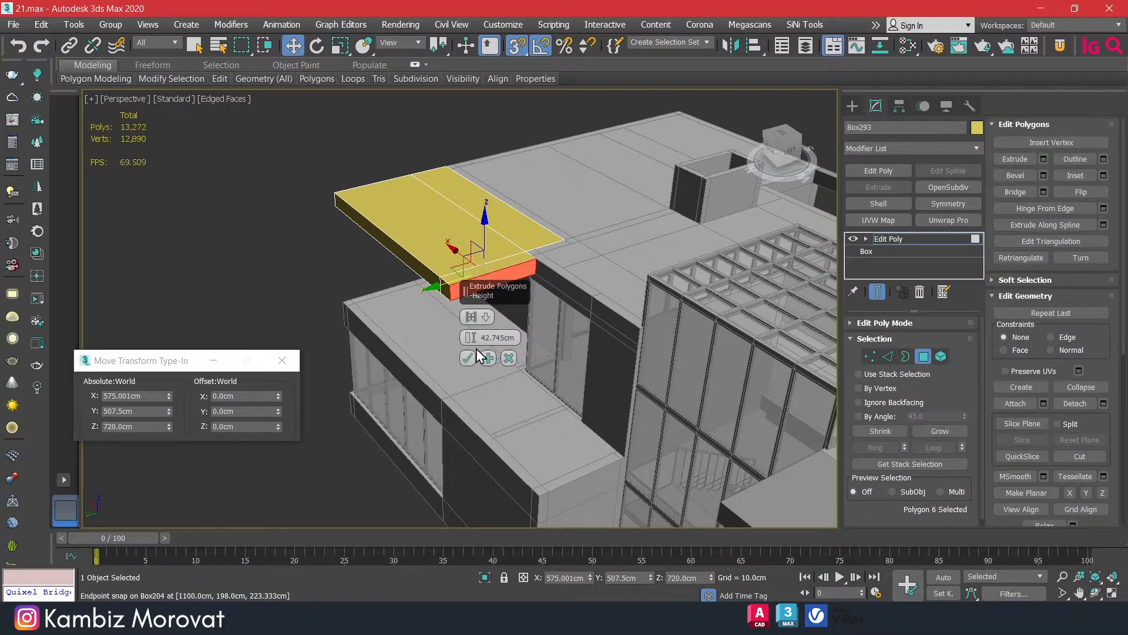
{"action": "middle_click_drag", "start_coordinate": [499, 362], "coordinate": [565, 353], "text": "alt"}
{"action": "left_click_drag", "start_coordinate": [474, 265], "coordinate": [680, 259]}
{"action": "scroll", "coordinate": [655, 293], "scroll_direction": "up", "scroll_amount": 6}
{"action": "scroll", "coordinate": [646, 307], "scroll_direction": "down", "scroll_amount": 6}
{"action": "middle_click_drag", "start_coordinate": [564, 354], "coordinate": [626, 287], "text": "alt"}
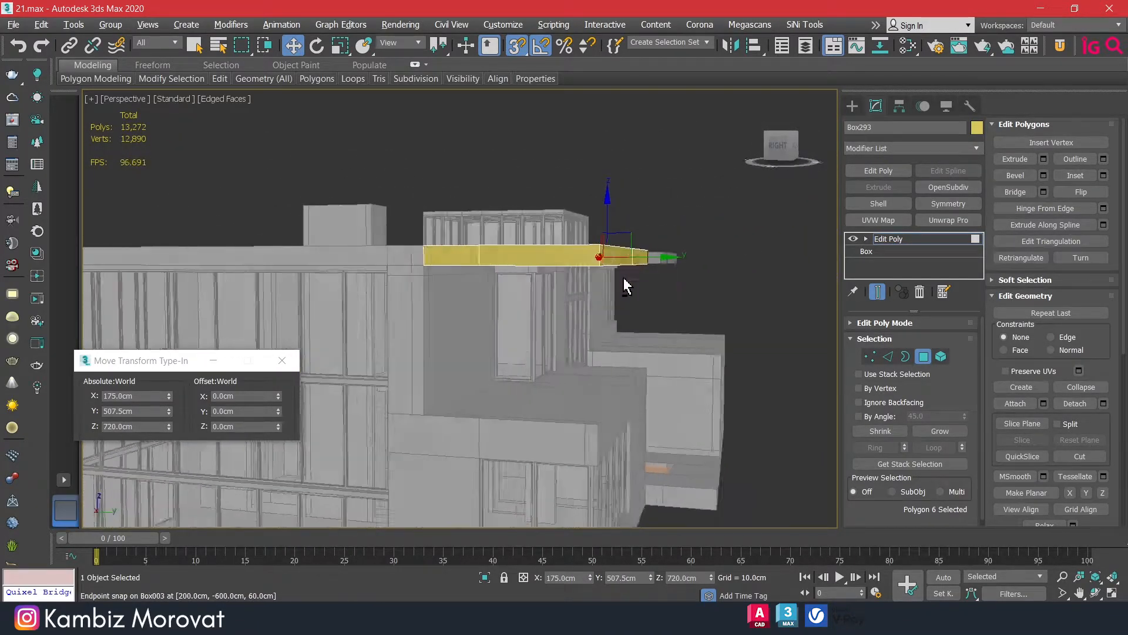
Finish editing the L-shaped slab's polygons, deselect it, and reselect the whole slab.
{"action": "left_click", "coordinate": [923, 357]}
{"action": "middle_click_drag", "start_coordinate": [720, 309], "coordinate": [714, 341], "text": "alt"}
{"action": "left_click", "coordinate": [923, 357]}
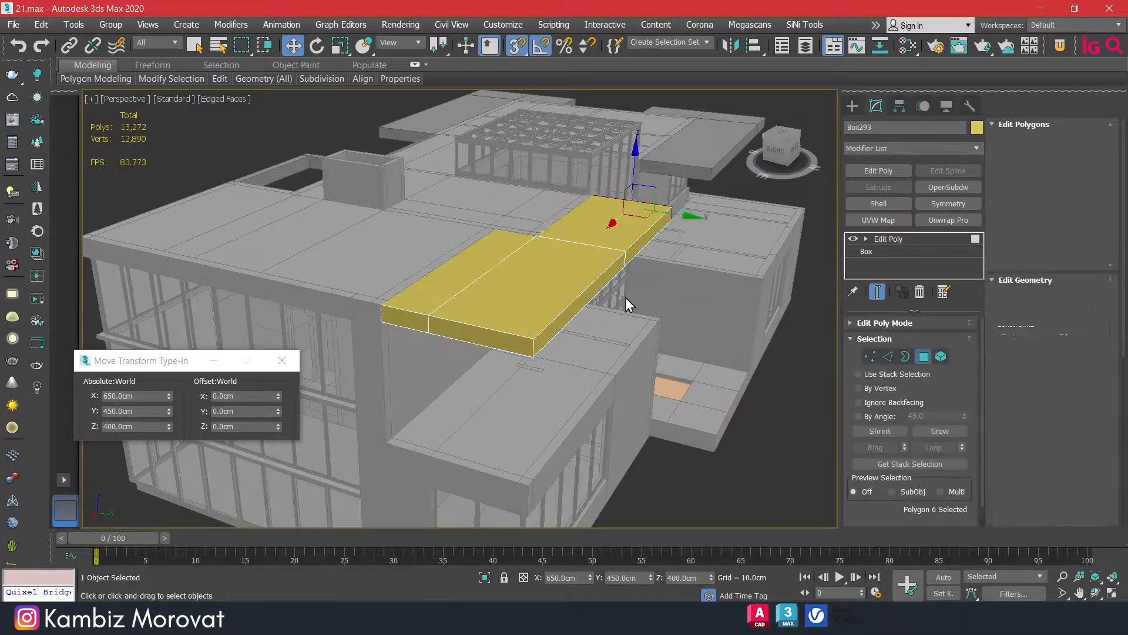
{"action": "left_click_drag", "start_coordinate": [668, 269], "coordinate": [713, 170]}
{"action": "scroll", "coordinate": [691, 258], "scroll_direction": "down", "scroll_amount": 3}
{"action": "middle_click_drag", "start_coordinate": [691, 262], "coordinate": [721, 247], "text": "alt"}
{"action": "left_click", "coordinate": [923, 356]}
{"action": "left_click", "coordinate": [784, 358]}
{"action": "middle_click_drag", "start_coordinate": [785, 359], "coordinate": [751, 338], "text": "alt"}
{"action": "scroll", "coordinate": [751, 338], "scroll_direction": "up", "scroll_amount": 2}
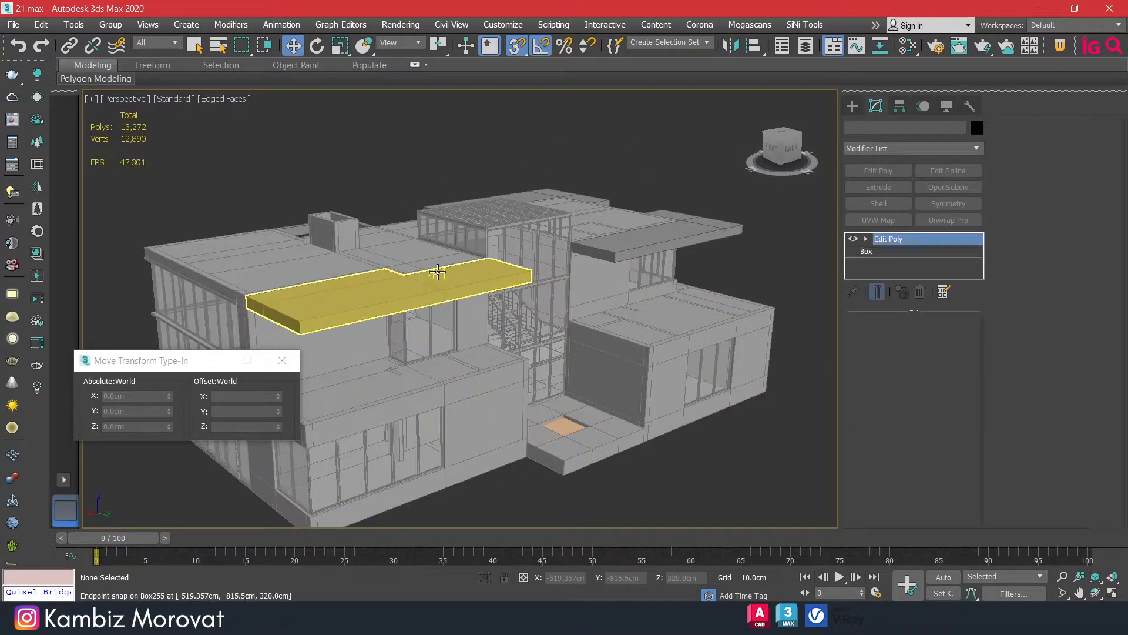
{"action": "left_click", "coordinate": [438, 272]}
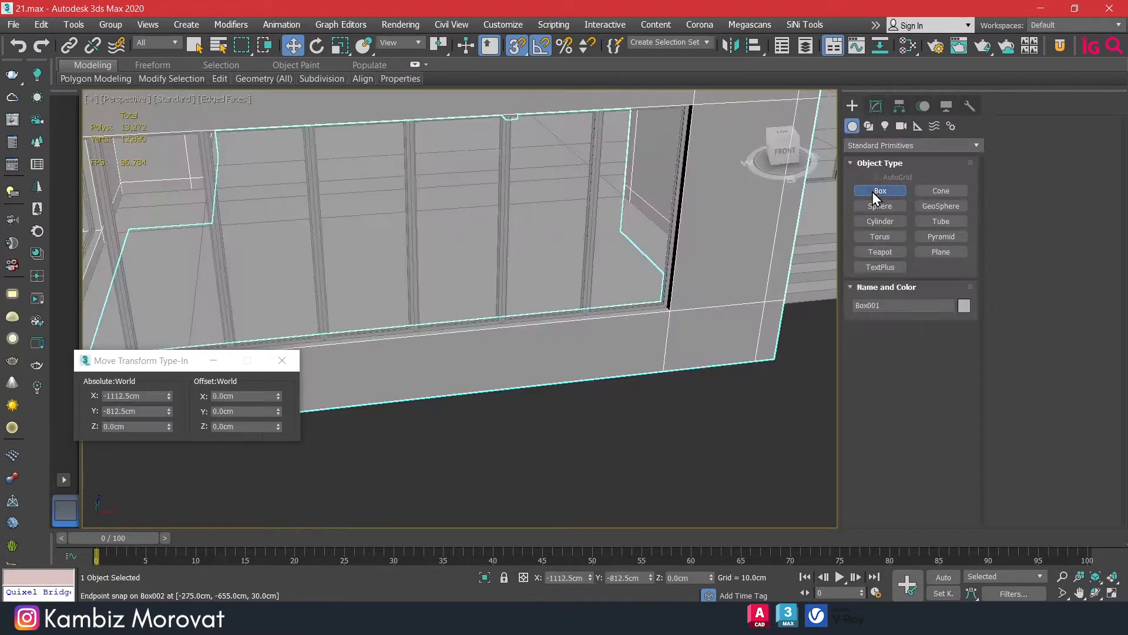
Draw a snapped box along the ground-floor window sill, 25 cm long and 705 cm wide, with its height set to 5 cm.
{"action": "left_click_drag", "start_coordinate": [671, 310], "coordinate": [504, 370]}
{"action": "middle_click_drag", "start_coordinate": [493, 373], "coordinate": [770, 393]}
{"action": "left_click_drag", "start_coordinate": [770, 394], "coordinate": [324, 369]}
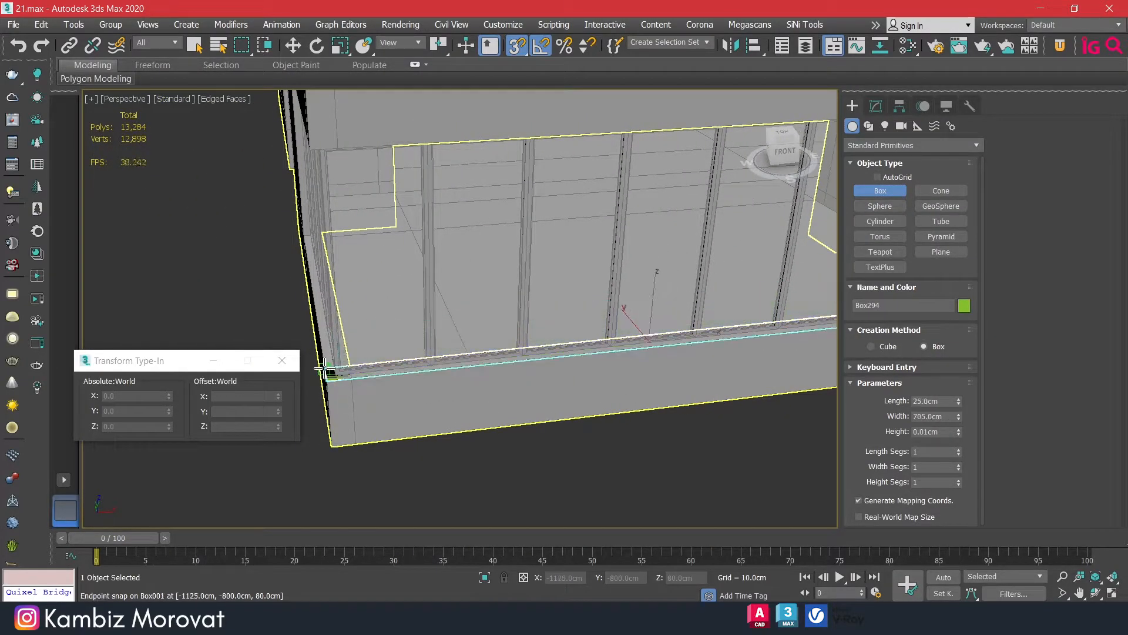
{"action": "left_click", "coordinate": [318, 338]}
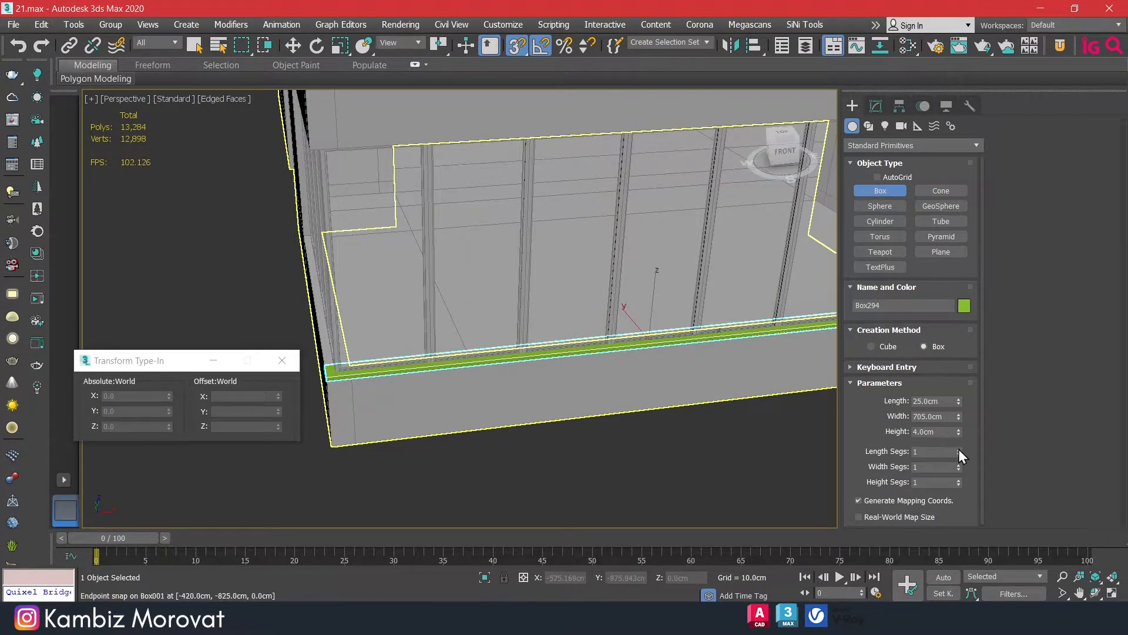
{"action": "key", "text": "Return"}
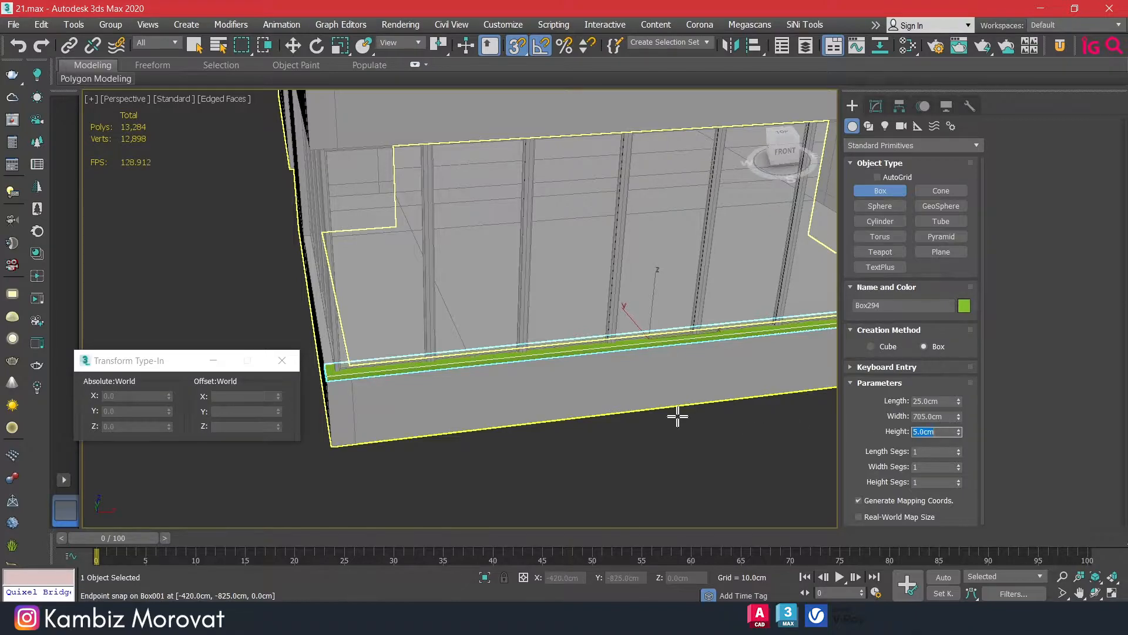
{"action": "right_click", "coordinate": [678, 418]}
Pull the sill box outward, snap it against the wall's outer face at Y -837.5 cm, and lower it to Z 75 cm.
{"action": "middle_click_drag", "start_coordinate": [623, 409], "coordinate": [694, 377], "text": "alt"}
{"action": "left_click_drag", "start_coordinate": [611, 340], "coordinate": [705, 350]}
{"action": "middle_click_drag", "start_coordinate": [741, 383], "coordinate": [637, 359]}
{"action": "scroll", "coordinate": [632, 364], "scroll_direction": "up", "scroll_amount": 4}
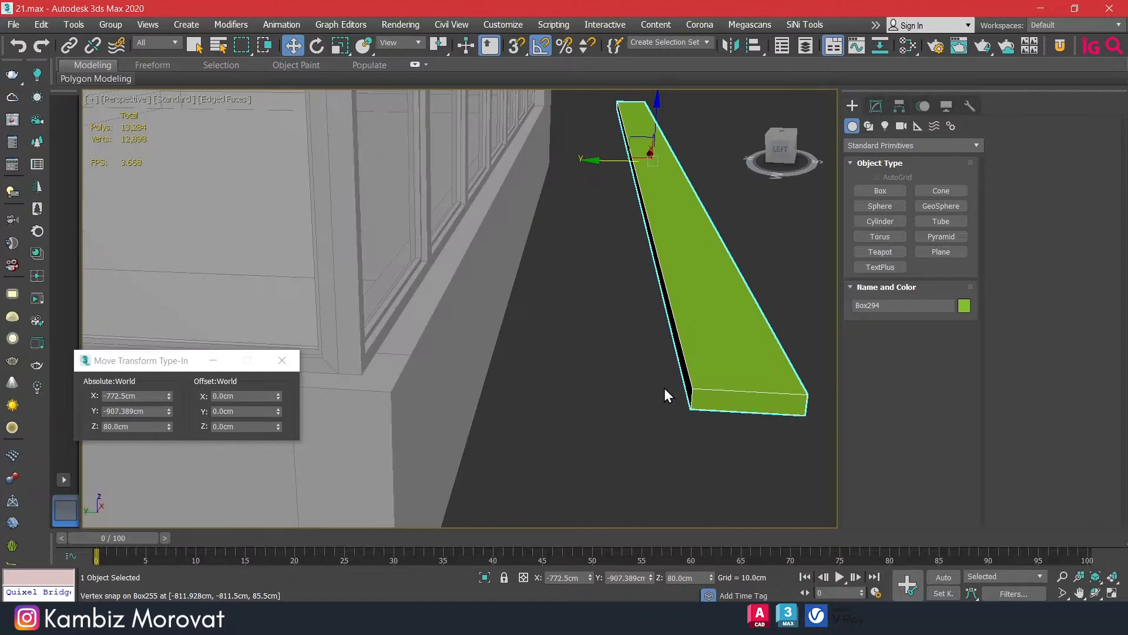
{"action": "left_click_drag", "start_coordinate": [691, 408], "coordinate": [393, 394]}
{"action": "scroll", "coordinate": [453, 385], "scroll_direction": "down", "scroll_amount": 3}
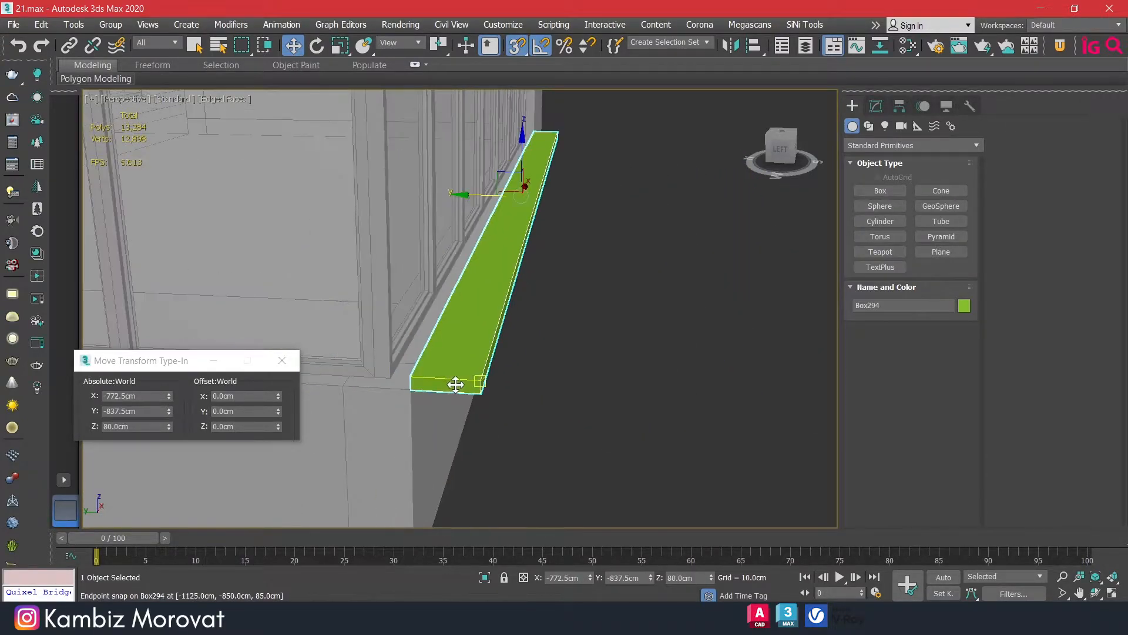
{"action": "middle_click_drag", "start_coordinate": [453, 386], "coordinate": [526, 355]}
{"action": "left_click_drag", "start_coordinate": [576, 345], "coordinate": [519, 358]}
Set the sill box's length to 35 cm.
{"action": "scroll", "coordinate": [556, 352], "scroll_direction": "down", "scroll_amount": 3}
{"action": "middle_click_drag", "start_coordinate": [617, 359], "coordinate": [726, 311], "text": "alt"}
{"action": "scroll", "coordinate": [617, 306], "scroll_direction": "up", "scroll_amount": 2}
{"action": "scroll", "coordinate": [655, 335], "scroll_direction": "down", "scroll_amount": 5}
{"action": "scroll", "coordinate": [538, 311], "scroll_direction": "up", "scroll_amount": 3}
{"action": "left_click", "coordinate": [874, 110]}
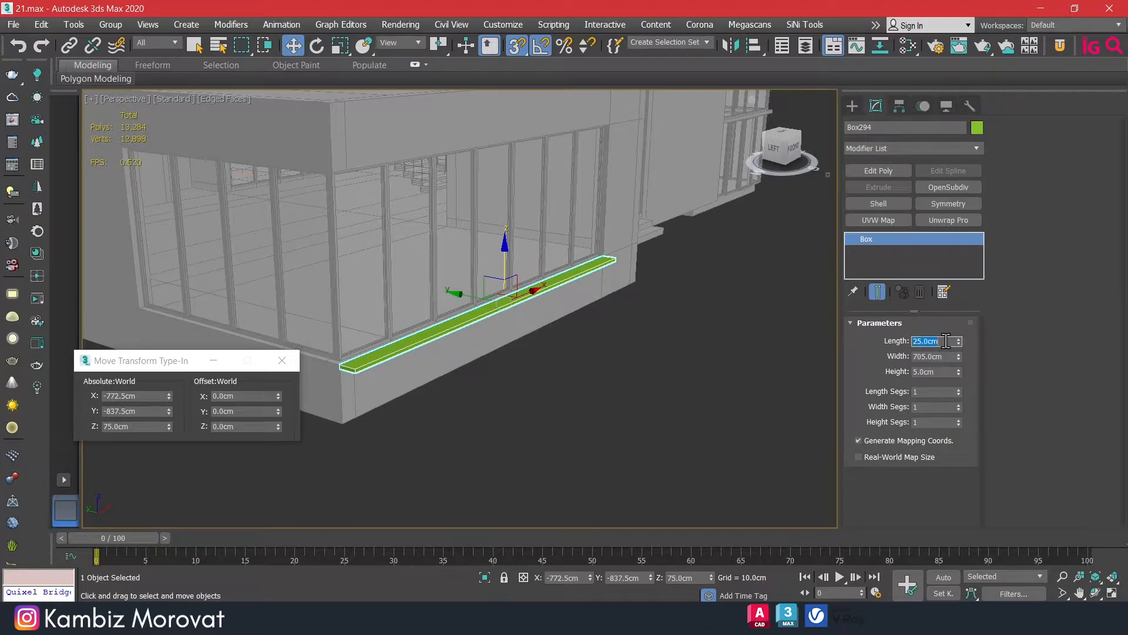
{"action": "type", "text": "35"}
{"action": "key", "text": "Return"}
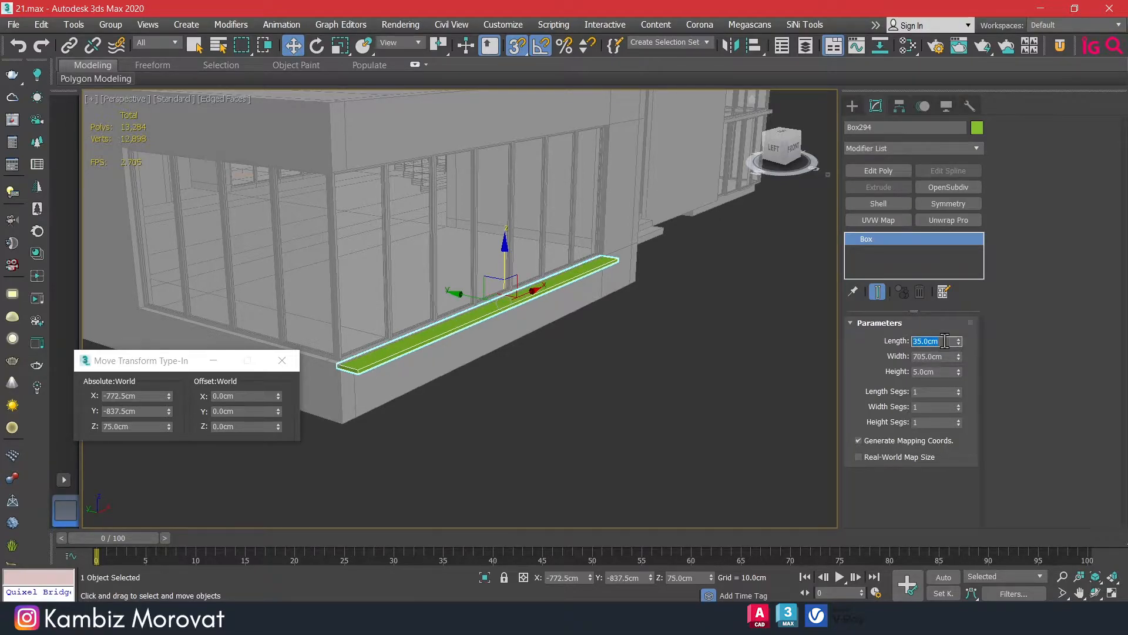
Snap the widened sill box back against the wall's outer face along Y, at Y -842.5 cm.
{"action": "middle_click_drag", "start_coordinate": [578, 297], "coordinate": [729, 289], "text": "alt"}
{"action": "scroll", "coordinate": [609, 276], "scroll_direction": "up", "scroll_amount": 3}
{"action": "left_click_drag", "start_coordinate": [575, 266], "coordinate": [516, 399]}
{"action": "mouse_move", "coordinate": [675, 328]}
{"action": "middle_mouse_down"}
{"action": "mouse_move", "coordinate": [613, 332]}
{"action": "mouse_move", "coordinate": [650, 315]}
{"action": "mouse_move", "coordinate": [549, 272]}
{"action": "mouse_move", "coordinate": [473, 282]}
{"action": "mouse_move", "coordinate": [476, 294]}
{"action": "mouse_move", "coordinate": [558, 315]}
{"action": "mouse_move", "coordinate": [682, 324]}
{"action": "middle_mouse_up"}
{"action": "scroll", "coordinate": [615, 334], "scroll_direction": "down", "scroll_amount": 3}
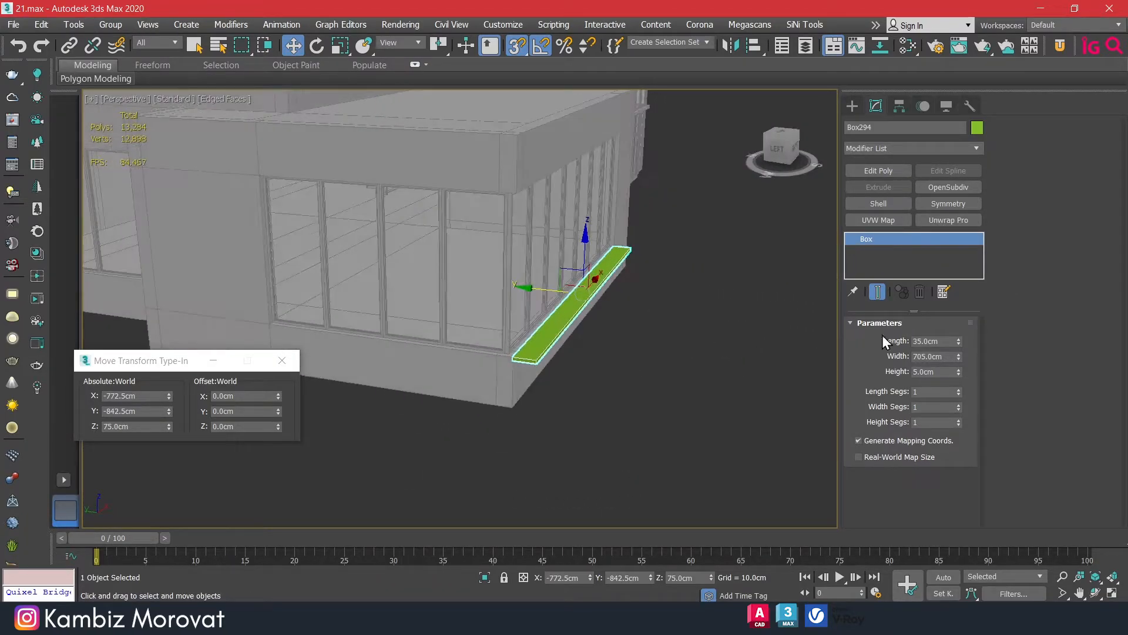
Set the sill box's length to 40 cm and snap it back against the wall's outer face at Y -845 cm.
{"action": "key", "text": "Return"}
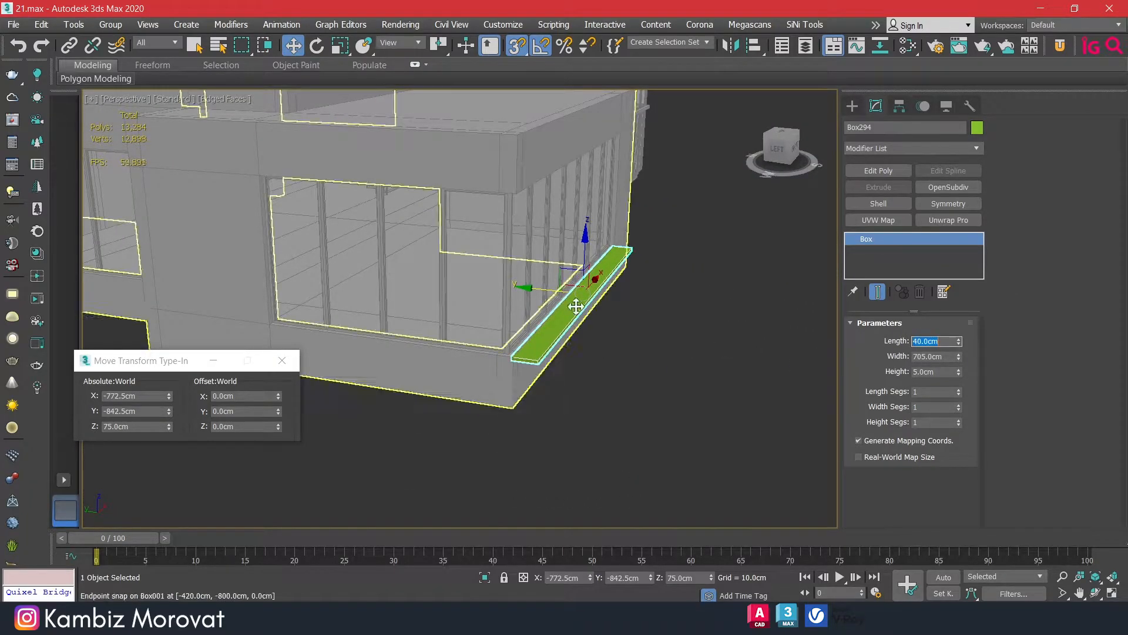
{"action": "left_click_drag", "start_coordinate": [554, 290], "coordinate": [607, 324]}
{"action": "scroll", "coordinate": [543, 356], "scroll_direction": "up", "scroll_amount": 3}
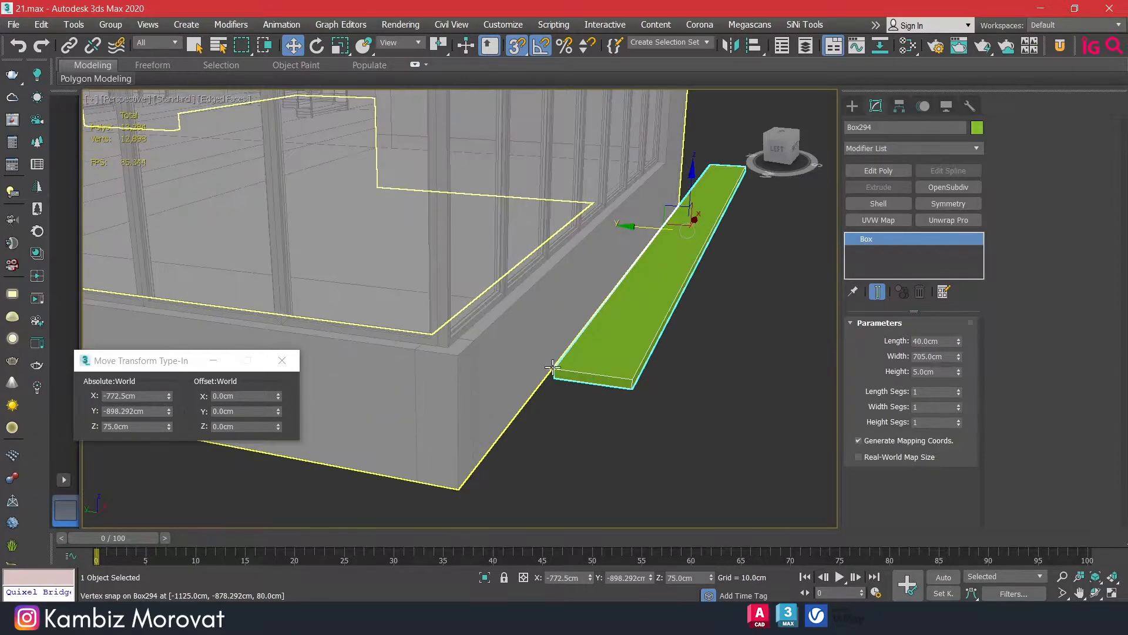
{"action": "left_click_drag", "start_coordinate": [554, 374], "coordinate": [459, 363]}
{"action": "scroll", "coordinate": [600, 262], "scroll_direction": "down", "scroll_amount": 4}
{"action": "middle_click_drag", "start_coordinate": [599, 262], "coordinate": [746, 297], "text": "alt"}
Apply Edit Poly to the sill ledge and extrude its end polygon at the building corner by 40 cm.
{"action": "left_click", "coordinate": [873, 168]}
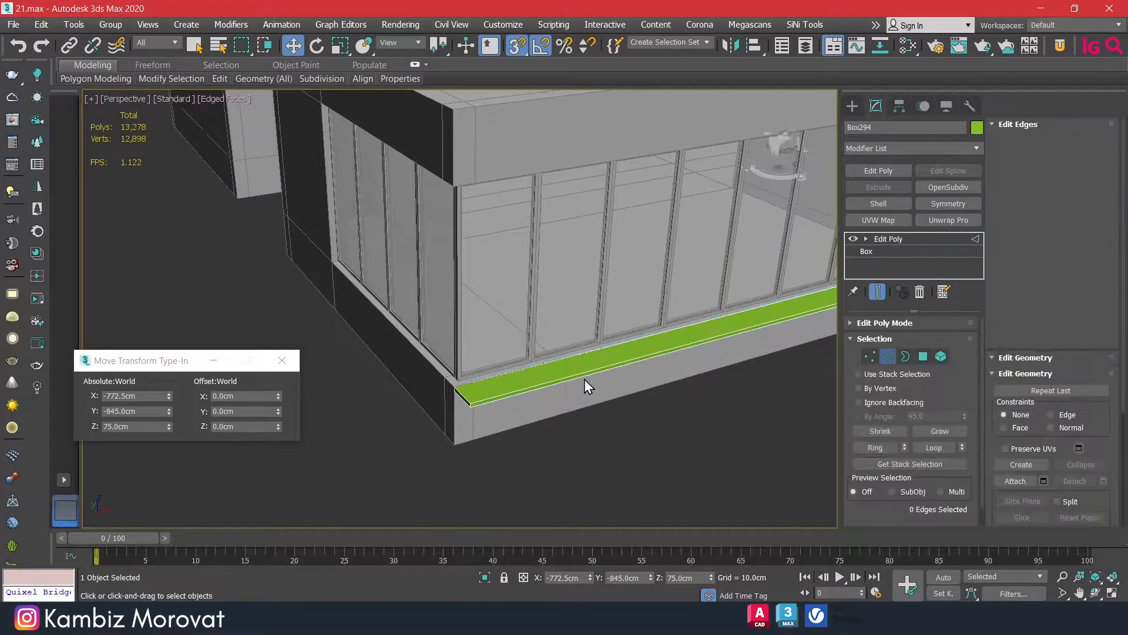
{"action": "left_click", "coordinate": [926, 354]}
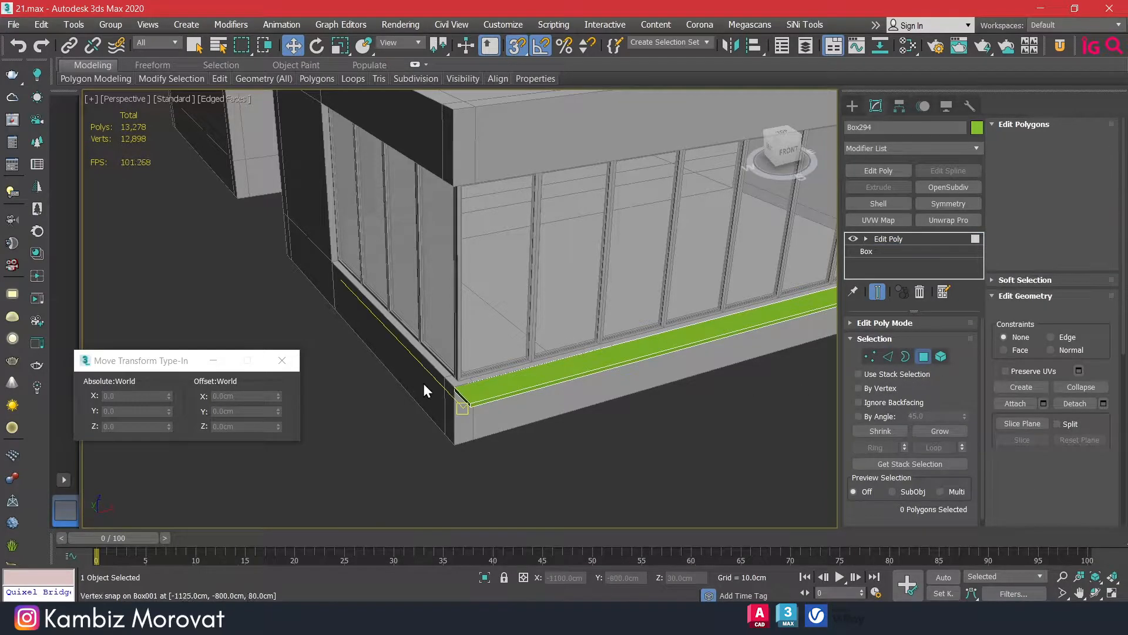
{"action": "left_click", "coordinate": [463, 400]}
{"action": "middle_click_drag", "start_coordinate": [504, 411], "coordinate": [527, 403]}
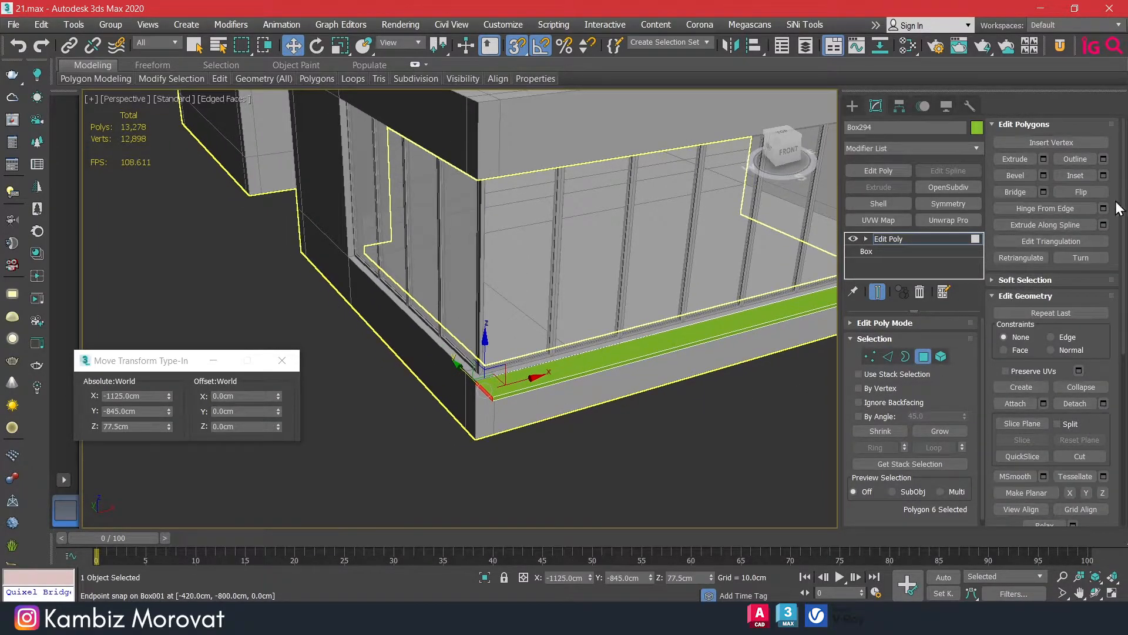
{"action": "left_click", "coordinate": [1043, 159]}
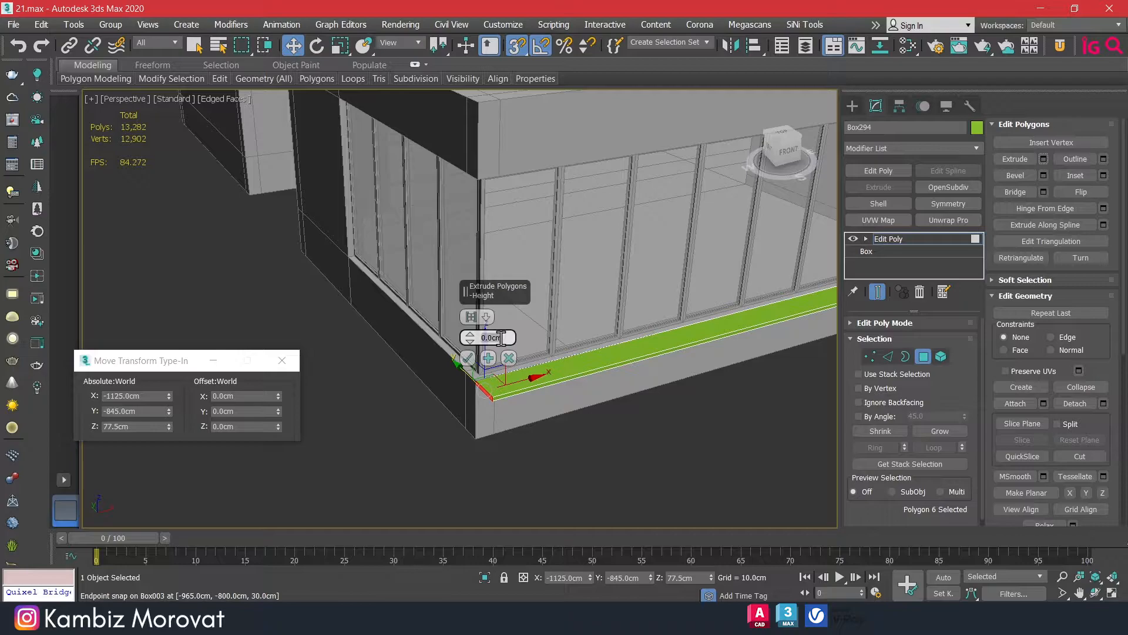
{"action": "left_click", "coordinate": [470, 360]}
Extrude the corner block's wall-side polygon 40 cm along the adjacent facade and snap it to the window's far edge at Y -414 cm.
{"action": "middle_click_drag", "start_coordinate": [471, 372], "coordinate": [696, 307], "text": "alt"}
{"action": "left_click", "coordinate": [435, 403]}
{"action": "left_click", "coordinate": [1044, 159]}
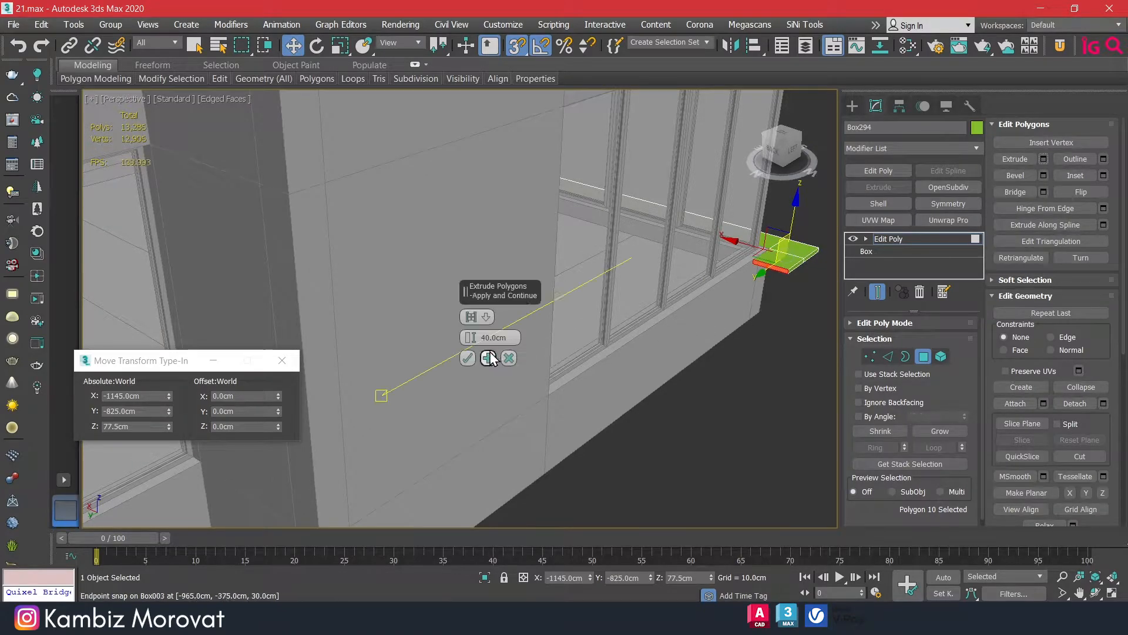
{"action": "left_click", "coordinate": [506, 358]}
{"action": "left_click_drag", "start_coordinate": [742, 282], "coordinate": [557, 397]}
{"action": "scroll", "coordinate": [595, 371], "scroll_direction": "down", "scroll_amount": 4}
{"action": "middle_click_drag", "start_coordinate": [670, 363], "coordinate": [502, 337], "text": "alt"}
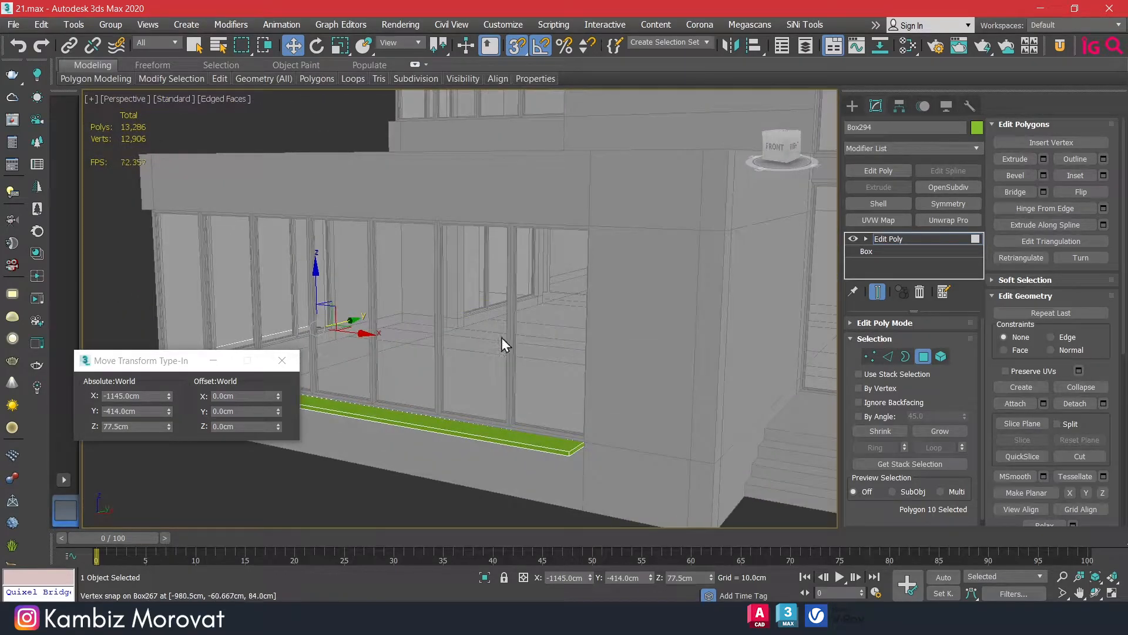
Select the end polygon of the ledge's front run and offset it 40 cm along X past the window.
{"action": "left_click", "coordinate": [581, 447]}
{"action": "middle_click_drag", "start_coordinate": [615, 461], "coordinate": [591, 441]}
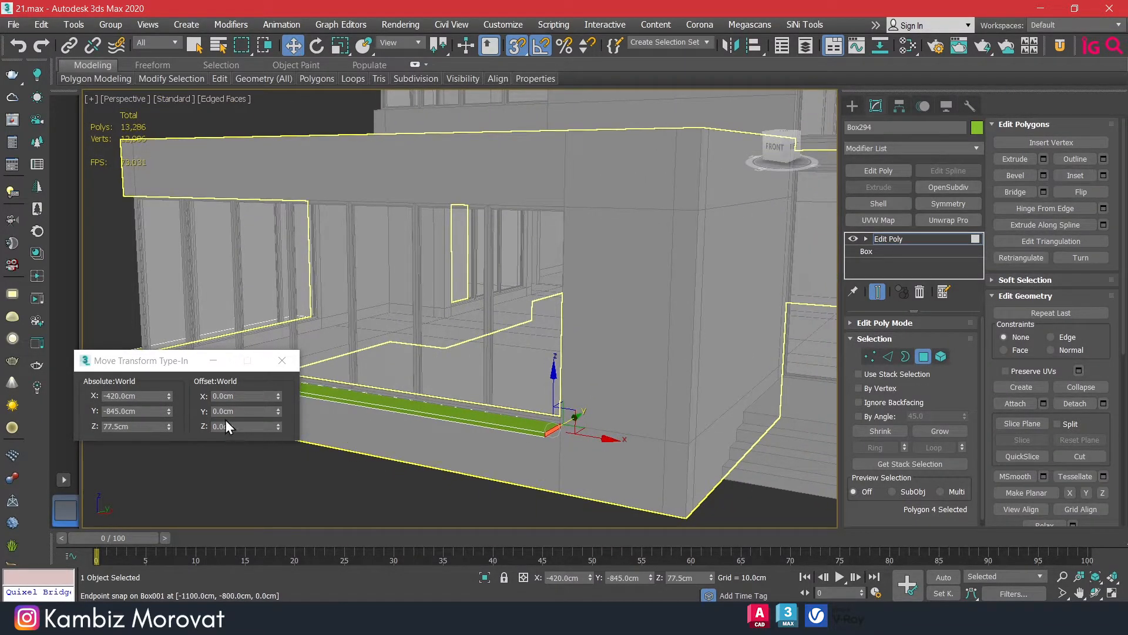
{"action": "left_click", "coordinate": [243, 396]}
{"action": "type", "text": "40"}
{"action": "key", "text": "Return"}
Select the end polygon of the ledge's side run and offset it 40 cm along Y past the window edge.
{"action": "middle_click_drag", "start_coordinate": [535, 351], "coordinate": [690, 333]}
{"action": "scroll", "coordinate": [690, 334], "scroll_direction": "down", "scroll_amount": 4}
{"action": "middle_click_drag", "start_coordinate": [601, 390], "coordinate": [656, 364], "text": "alt"}
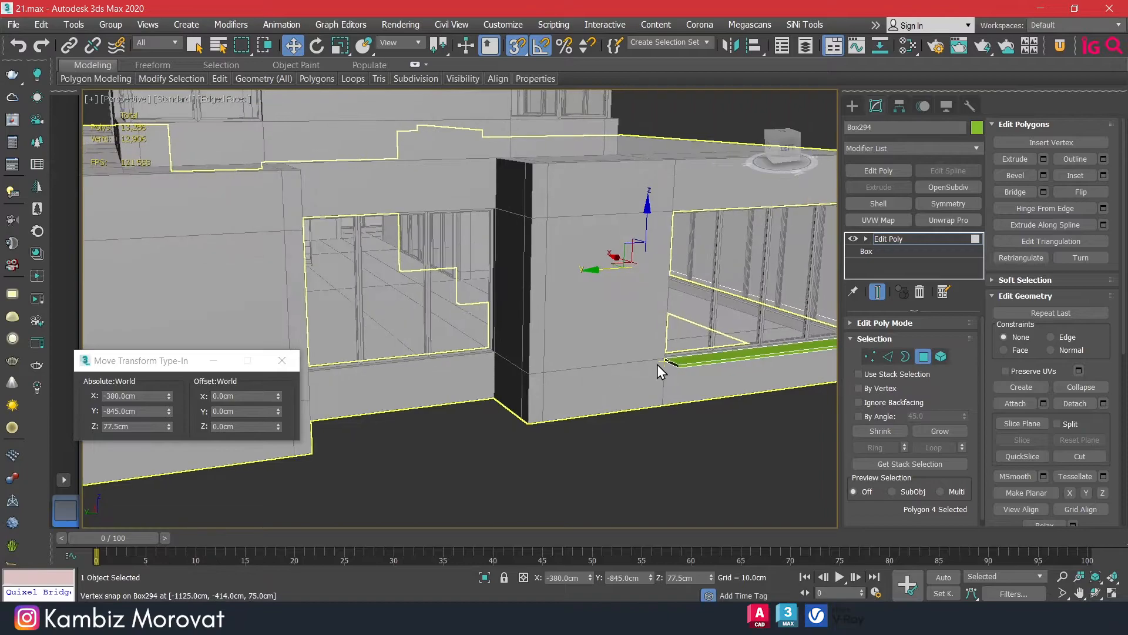
{"action": "left_click", "coordinate": [671, 364]}
{"action": "scroll", "coordinate": [675, 357], "scroll_direction": "up", "scroll_amount": 4}
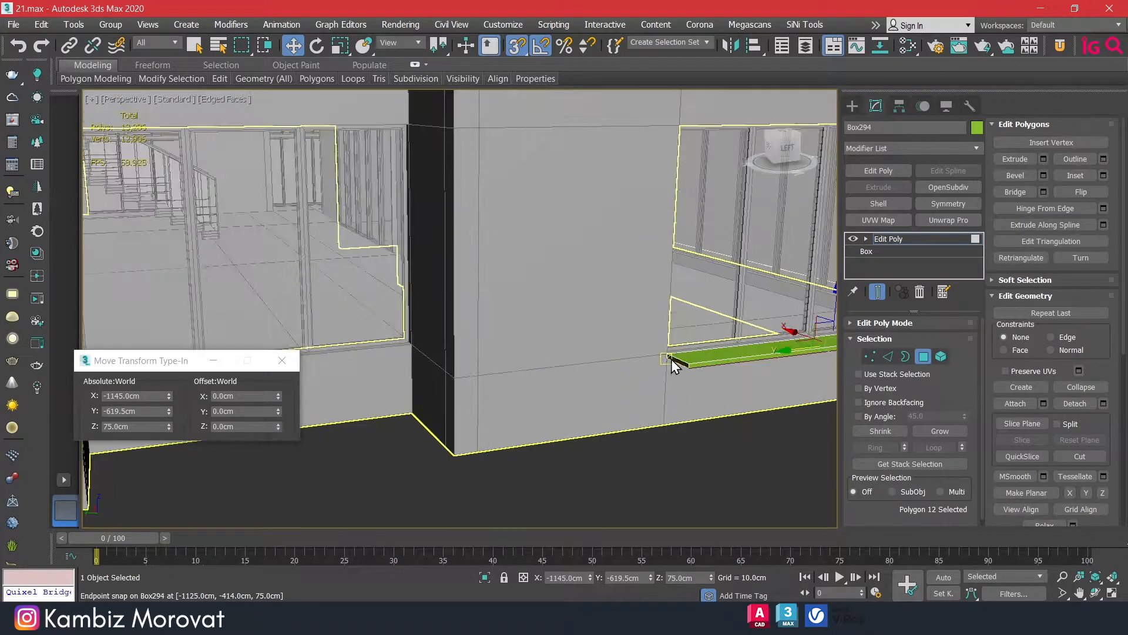
{"action": "scroll", "coordinate": [677, 365], "scroll_direction": "down", "scroll_amount": 3}
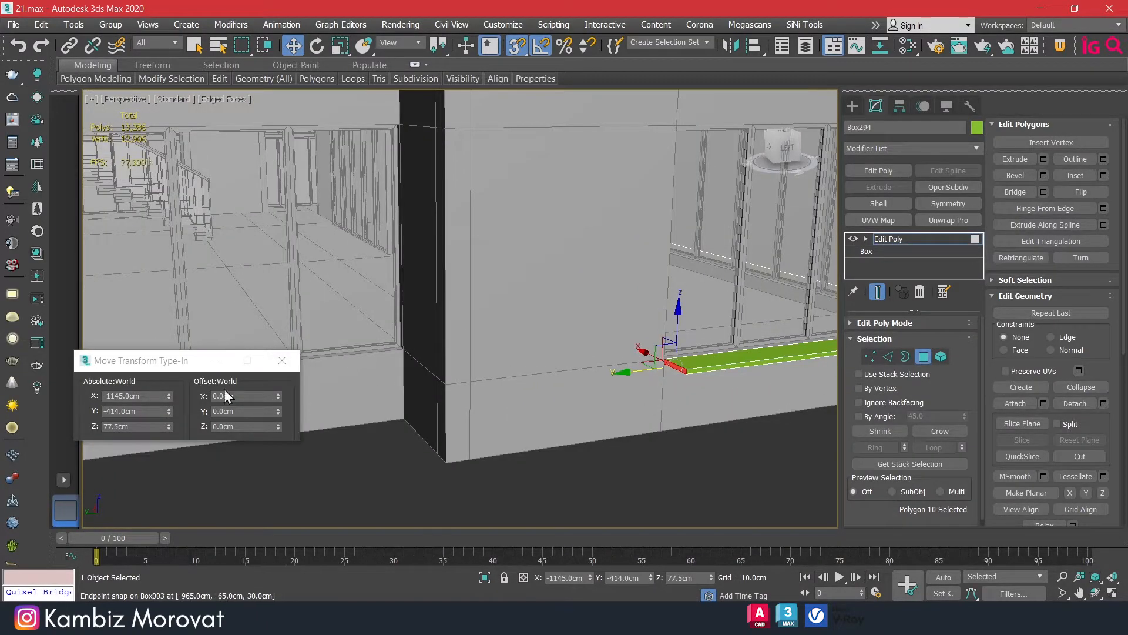
{"action": "left_click", "coordinate": [247, 411]}
{"action": "type", "text": "40"}
{"action": "key", "text": "Return"}
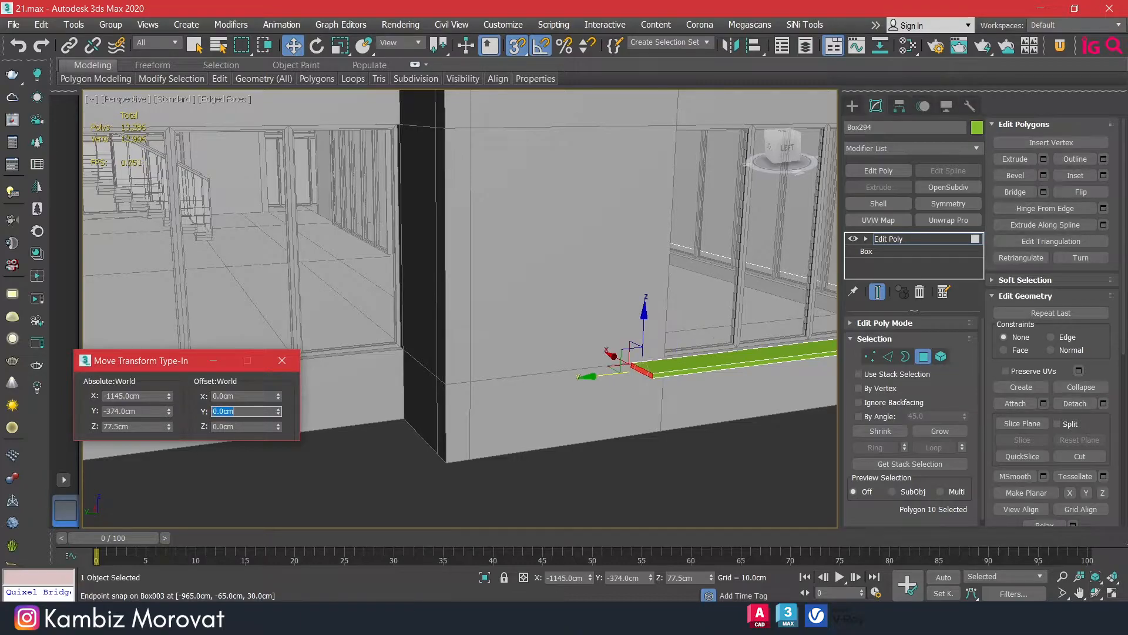
Clone the whole L-shaped ledge upward to the window head and snap the copy at Z 320 cm.
{"action": "scroll", "coordinate": [570, 322], "scroll_direction": "down", "scroll_amount": 3}
{"action": "middle_click_drag", "start_coordinate": [658, 337], "coordinate": [499, 312], "text": "alt"}
{"action": "left_click", "coordinate": [920, 358]}
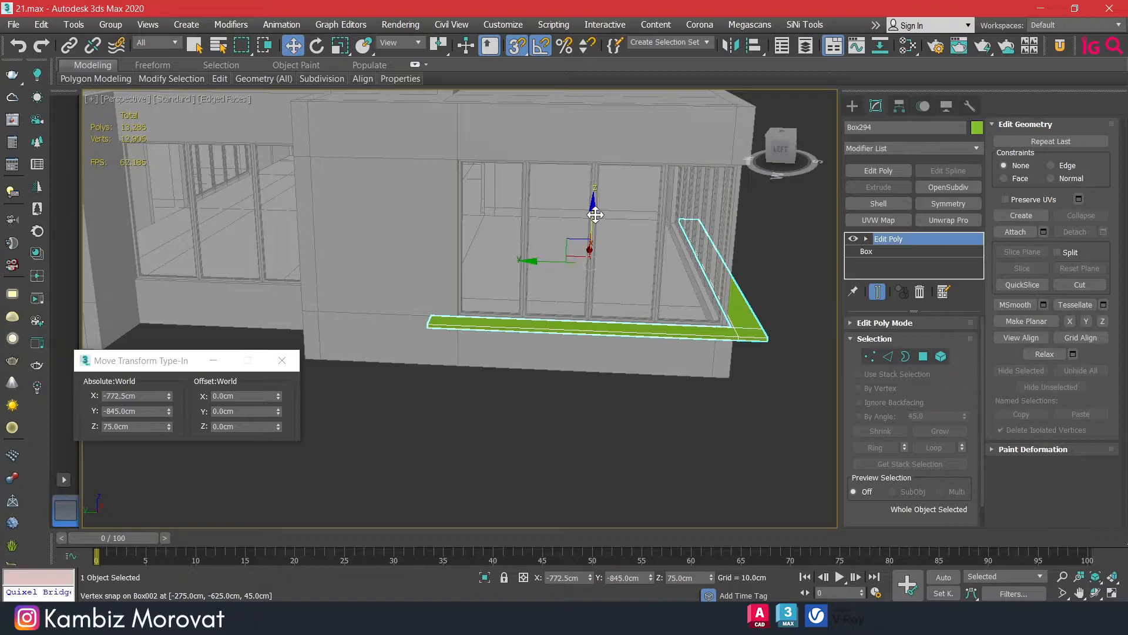
{"action": "scroll", "coordinate": [434, 322], "scroll_direction": "up", "scroll_amount": 4}
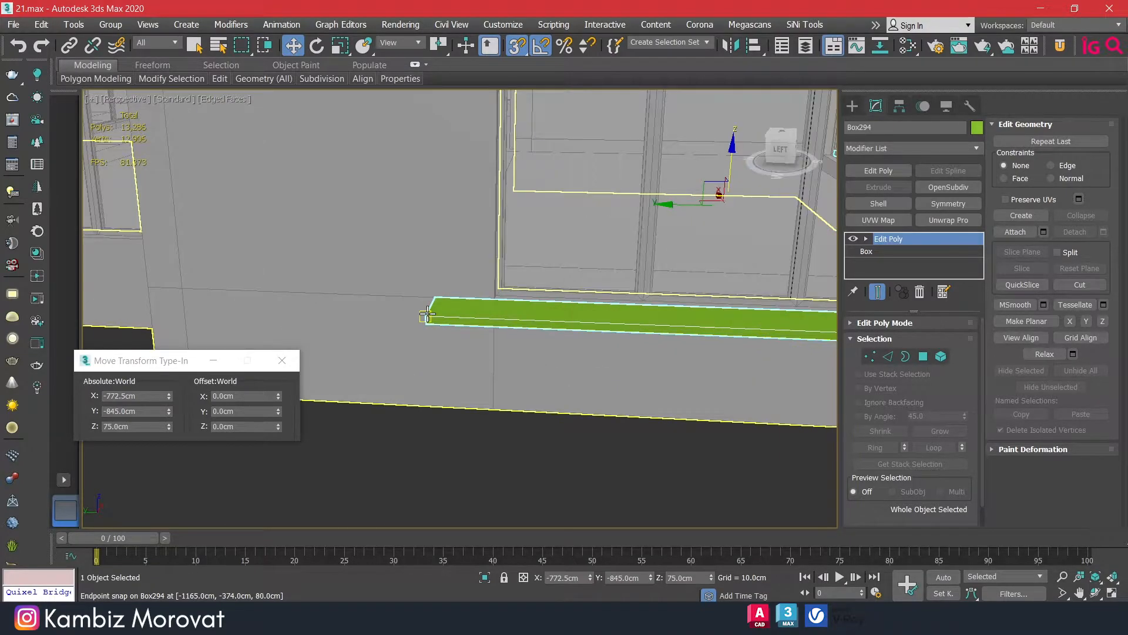
{"action": "mouse_move", "coordinate": [427, 315]}
{"action": "left_mouse_down", "text": "shift"}
{"action": "mouse_move", "coordinate": [453, 199]}
{"action": "mouse_move", "coordinate": [434, 199]}
{"action": "left_mouse_up", "text": "shift"}
{"action": "middle_click_drag", "start_coordinate": [434, 200], "coordinate": [414, 316]}
{"action": "left_click_drag", "start_coordinate": [415, 316], "coordinate": [454, 197], "text": "shift"}
{"action": "middle_click_drag", "start_coordinate": [454, 197], "coordinate": [433, 285]}
{"action": "mouse_move", "coordinate": [432, 285]}
{"action": "left_mouse_down", "text": "shift"}
{"action": "mouse_move", "coordinate": [430, 245]}
{"action": "mouse_move", "coordinate": [449, 203]}
{"action": "left_mouse_up", "text": "shift"}
{"action": "left_click", "coordinate": [565, 371]}
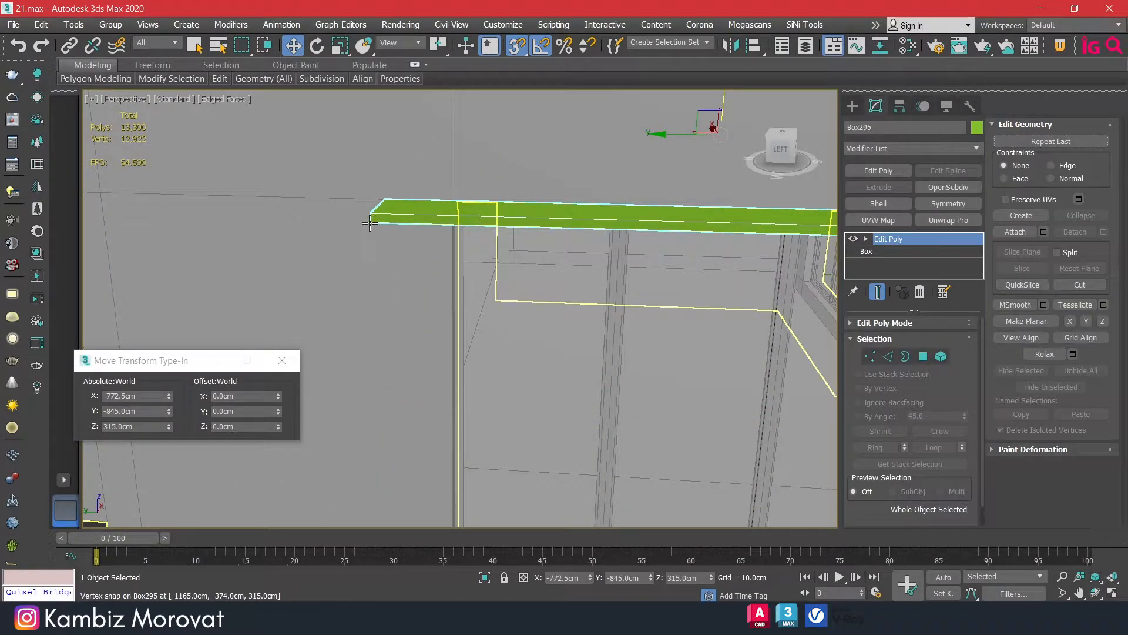
{"action": "left_click_drag", "start_coordinate": [373, 222], "coordinate": [453, 200]}
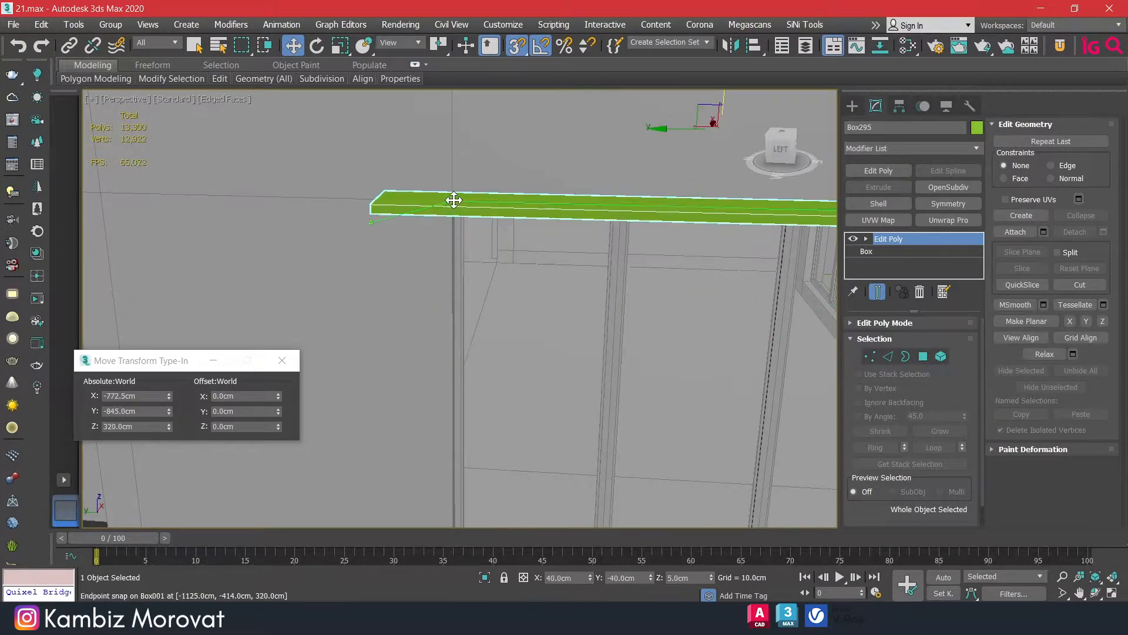
Select the sill ledge together with its upper copy and recolour both grey like the rest of the building.
{"action": "middle_click_drag", "start_coordinate": [452, 199], "coordinate": [418, 200], "text": "alt"}
{"action": "scroll", "coordinate": [418, 200], "scroll_direction": "down", "scroll_amount": 3}
{"action": "middle_click_drag", "start_coordinate": [461, 232], "coordinate": [397, 236], "text": "alt"}
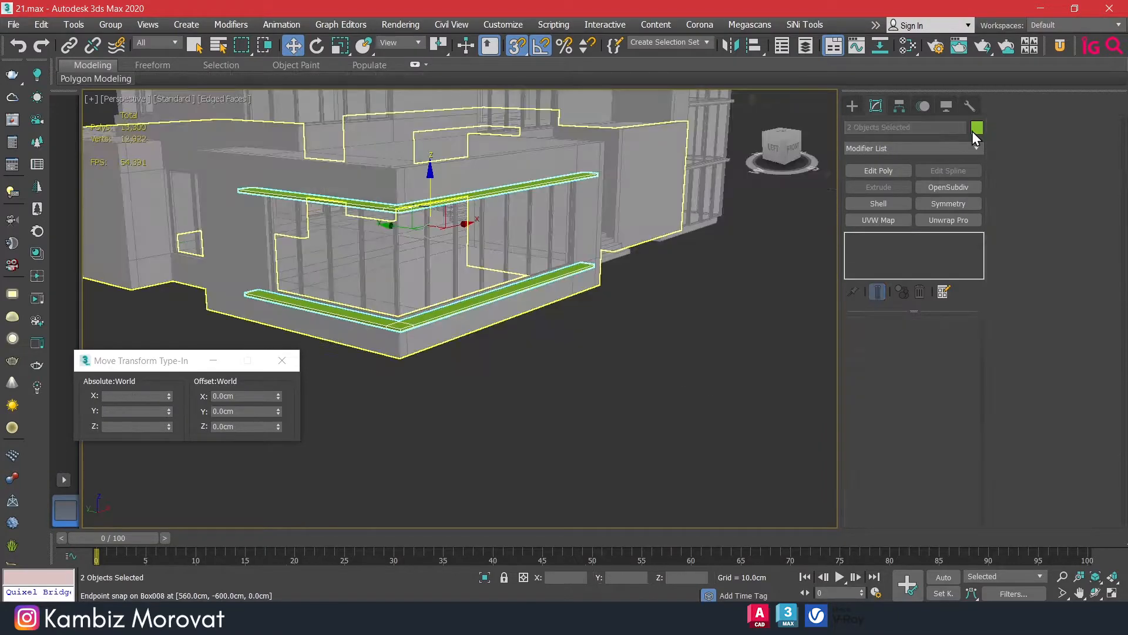
{"action": "left_click", "coordinate": [973, 130]}
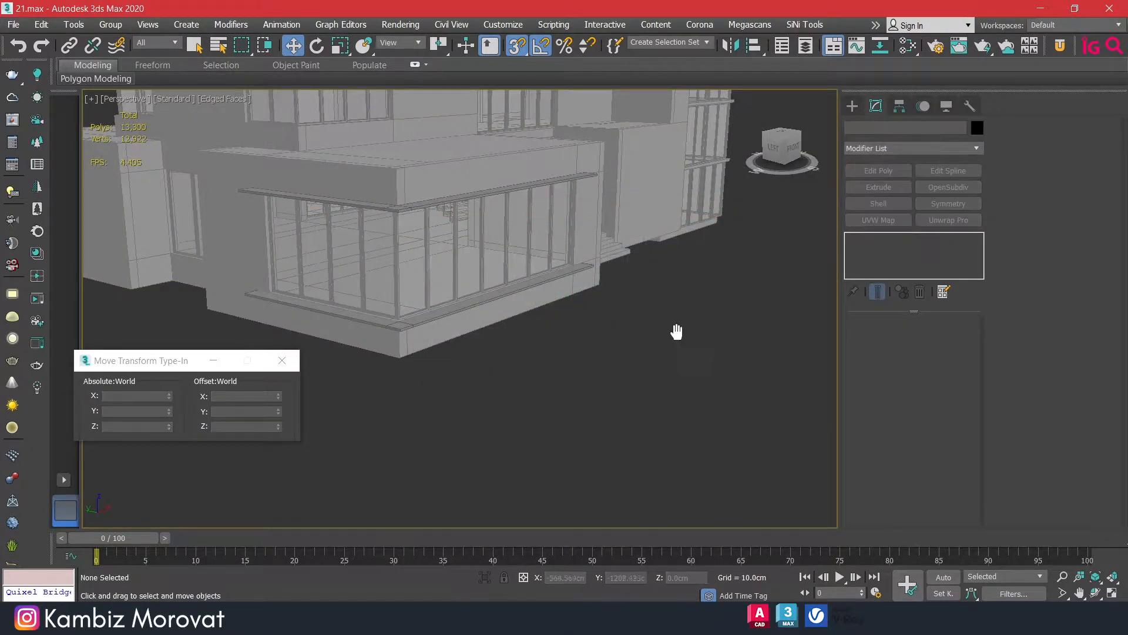
Draw a box on the end of the lower ledge, about 49.5 cm long and 139 cm wide, with its height set to 5 cm.
{"action": "scroll", "coordinate": [675, 330], "scroll_direction": "down", "scroll_amount": 5}
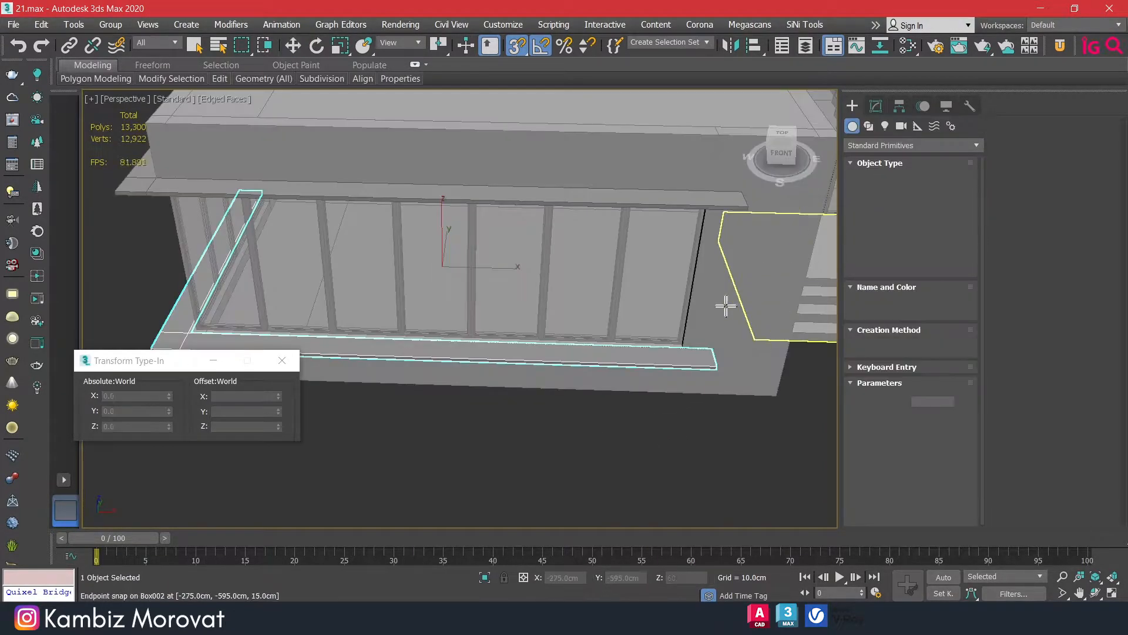
{"action": "scroll", "coordinate": [694, 358], "scroll_direction": "up", "scroll_amount": 3}
{"action": "left_click_drag", "start_coordinate": [726, 371], "coordinate": [568, 336]}
{"action": "left_click", "coordinate": [572, 325]}
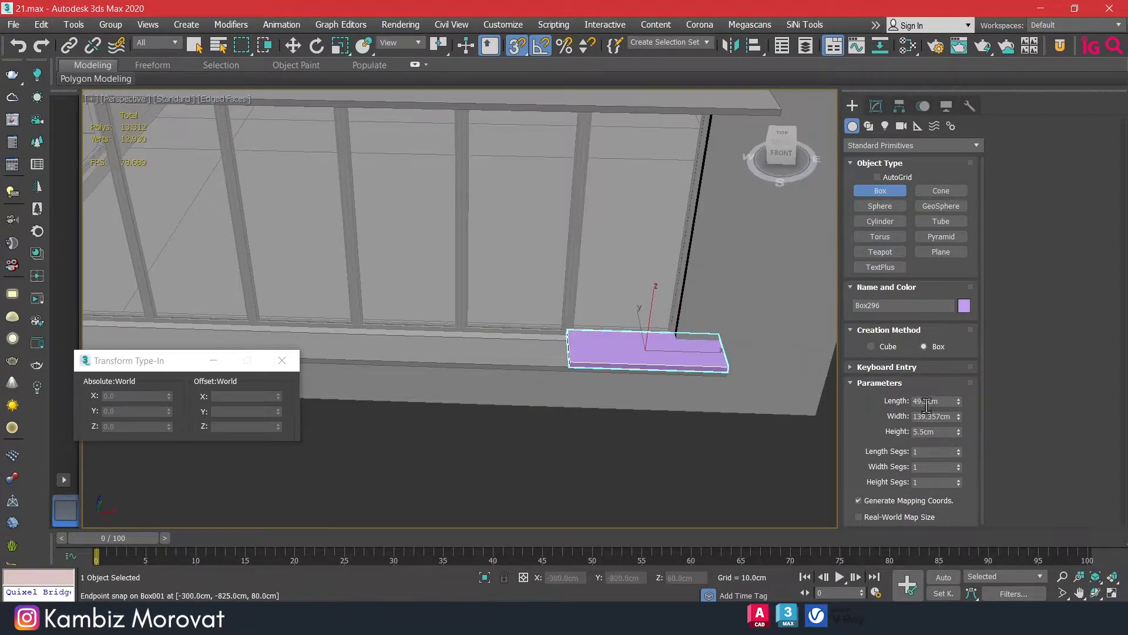
{"action": "double_click", "coordinate": [942, 431]}
{"action": "type", "text": "5"}
{"action": "key", "text": "Return"}
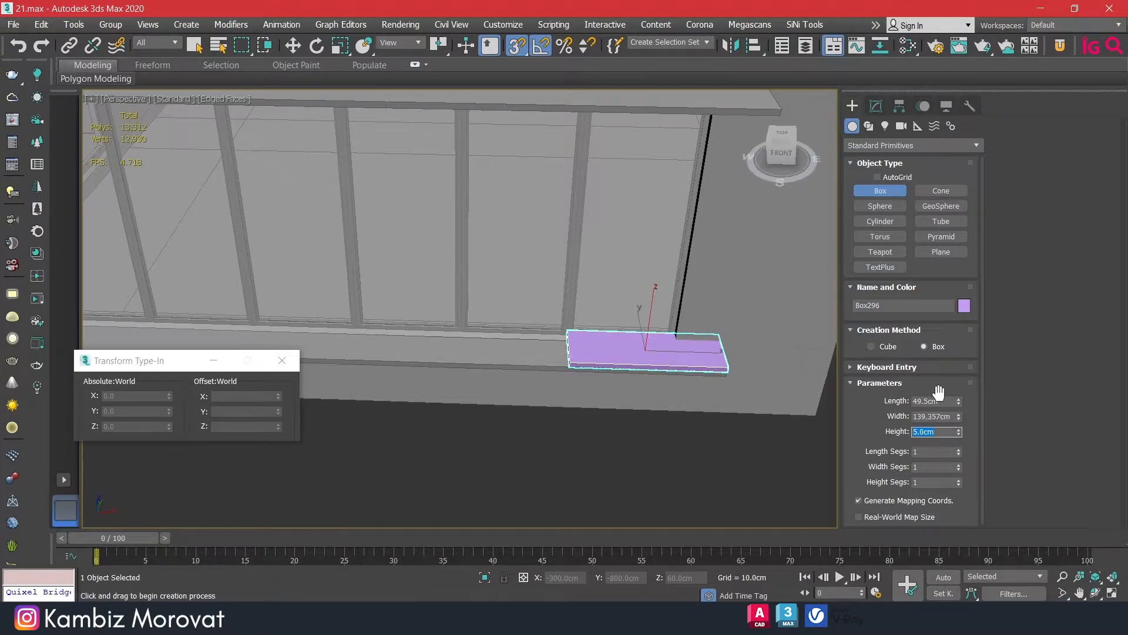
Set the new box's length to 5 cm and its width to 30 cm.
{"action": "left_click_drag", "start_coordinate": [959, 402], "coordinate": [972, 433]}
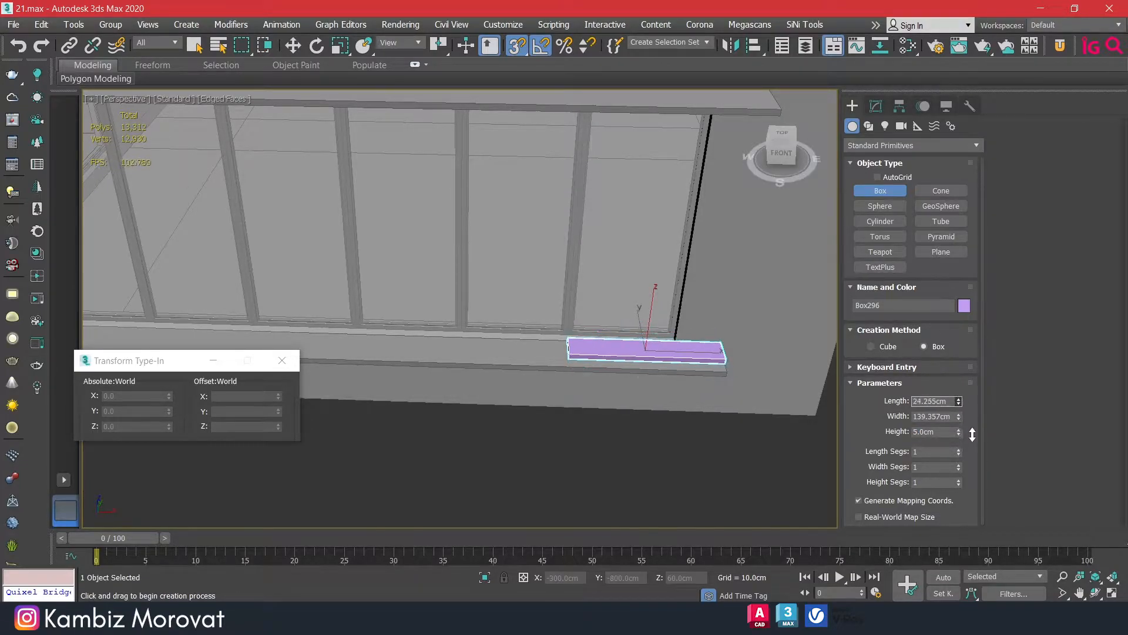
{"action": "type", "text": "5"}
{"action": "key", "text": "Return"}
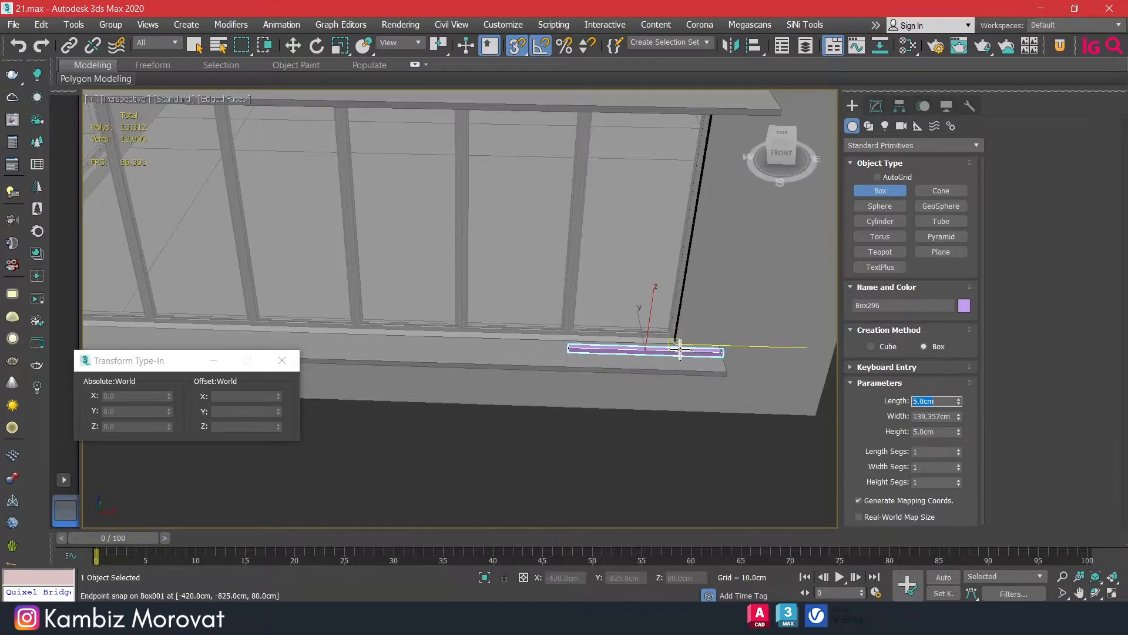
{"action": "scroll", "coordinate": [684, 350], "scroll_direction": "up", "scroll_amount": 3}
{"action": "double_click", "coordinate": [944, 416]}
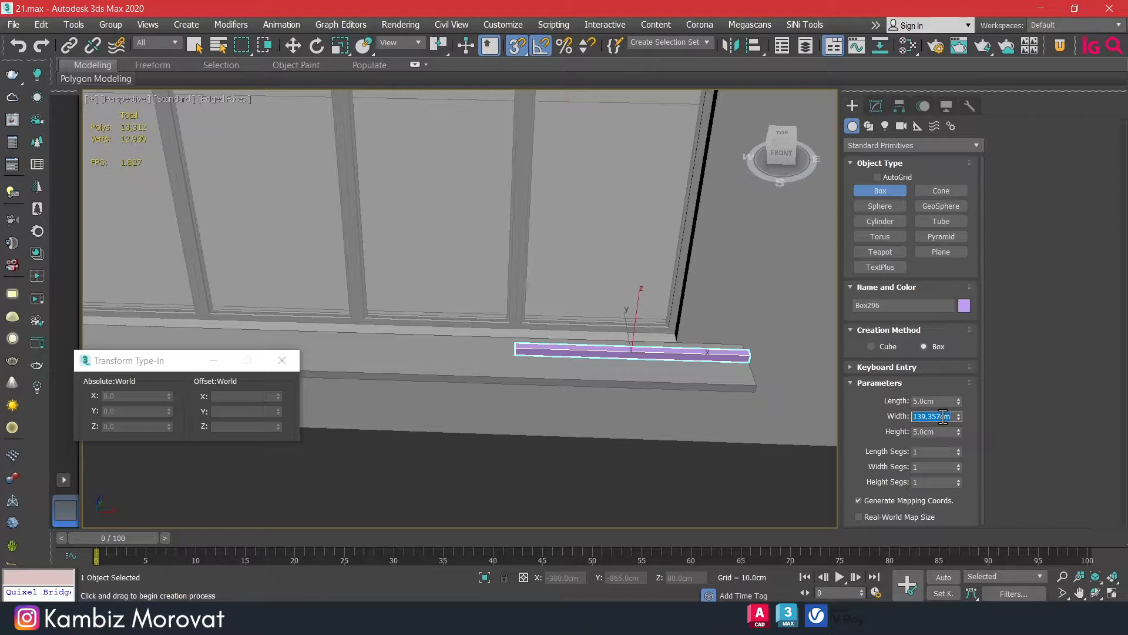
{"action": "key", "text": "Return"}
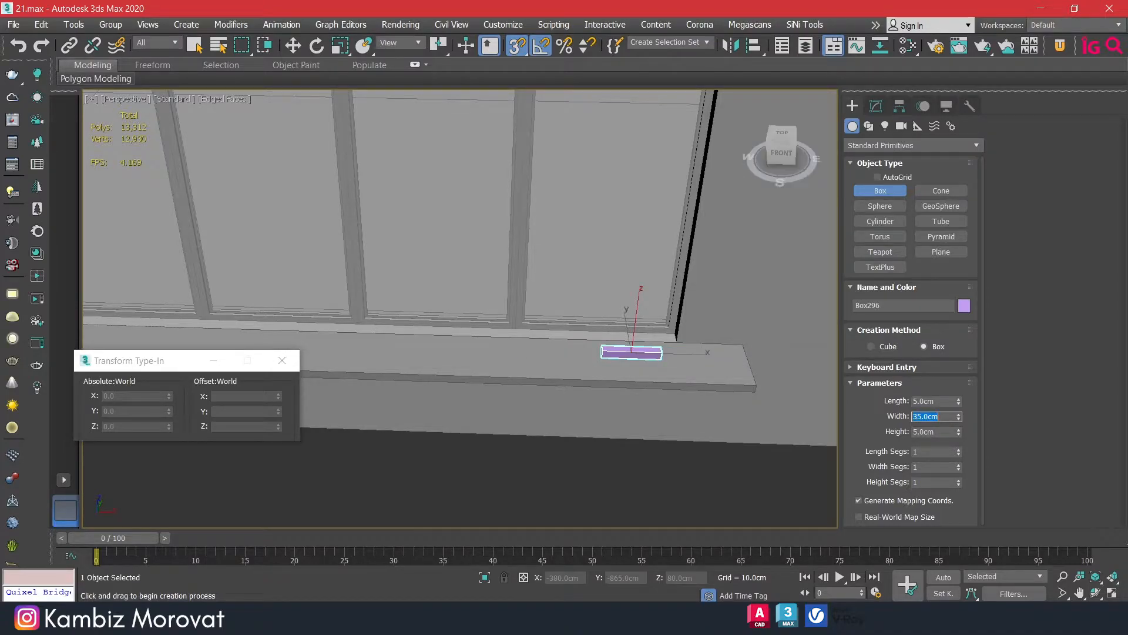
{"action": "key", "text": "Return"}
Enable Midpoint snapping to centre the small box across the ledge's depth at Y -845 cm, and switch 3D snapping off.
{"action": "right_click", "coordinate": [515, 46]}
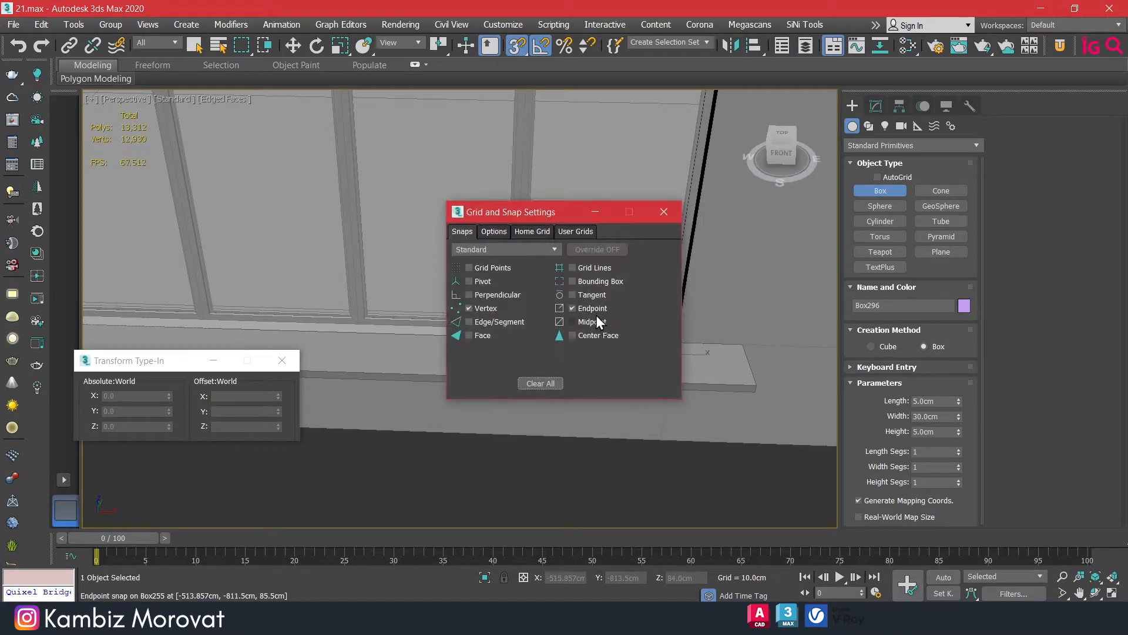
{"action": "left_click", "coordinate": [664, 211]}
{"action": "middle_click_drag", "start_coordinate": [709, 295], "coordinate": [641, 313], "text": "alt"}
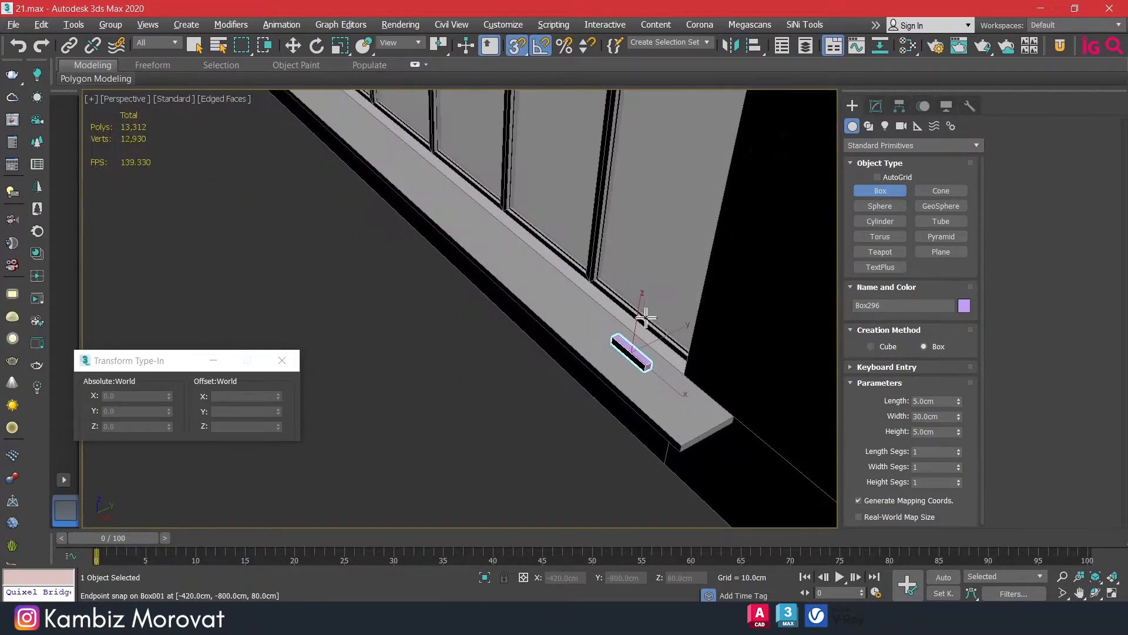
{"action": "key", "text": "w"}
{"action": "left_click_drag", "start_coordinate": [665, 333], "coordinate": [695, 431]}
{"action": "middle_click_drag", "start_coordinate": [695, 431], "coordinate": [686, 419], "text": "alt"}
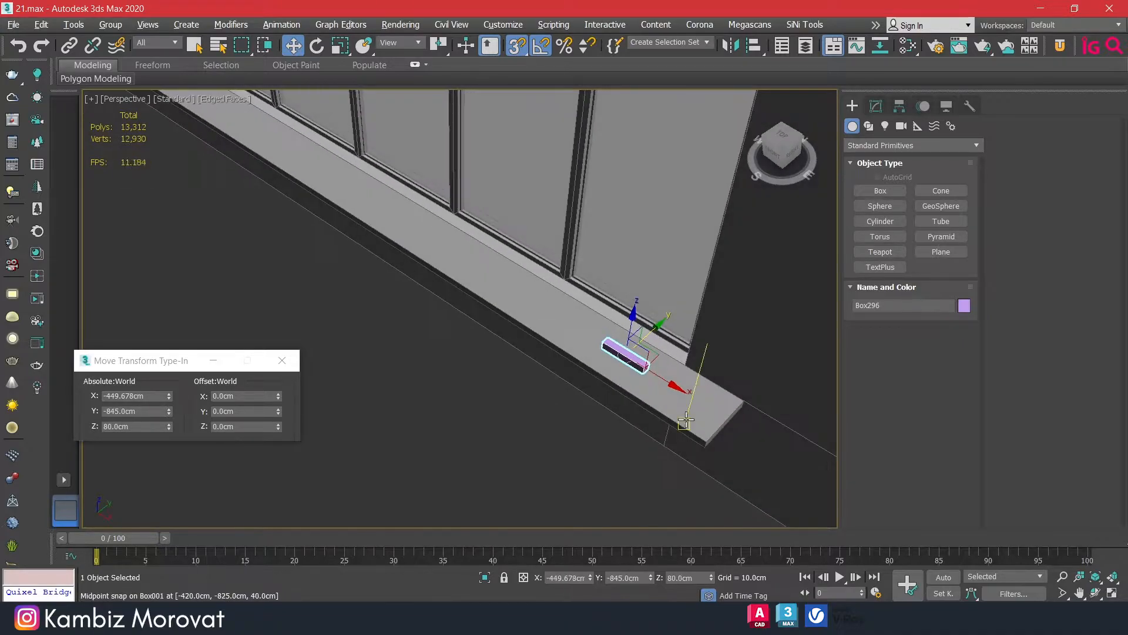
{"action": "scroll", "coordinate": [676, 390], "scroll_direction": "up", "scroll_amount": 2}
{"action": "middle_click_drag", "start_coordinate": [689, 356], "coordinate": [637, 347]}
{"action": "key", "text": "s"}
{"action": "key", "text": "e"}
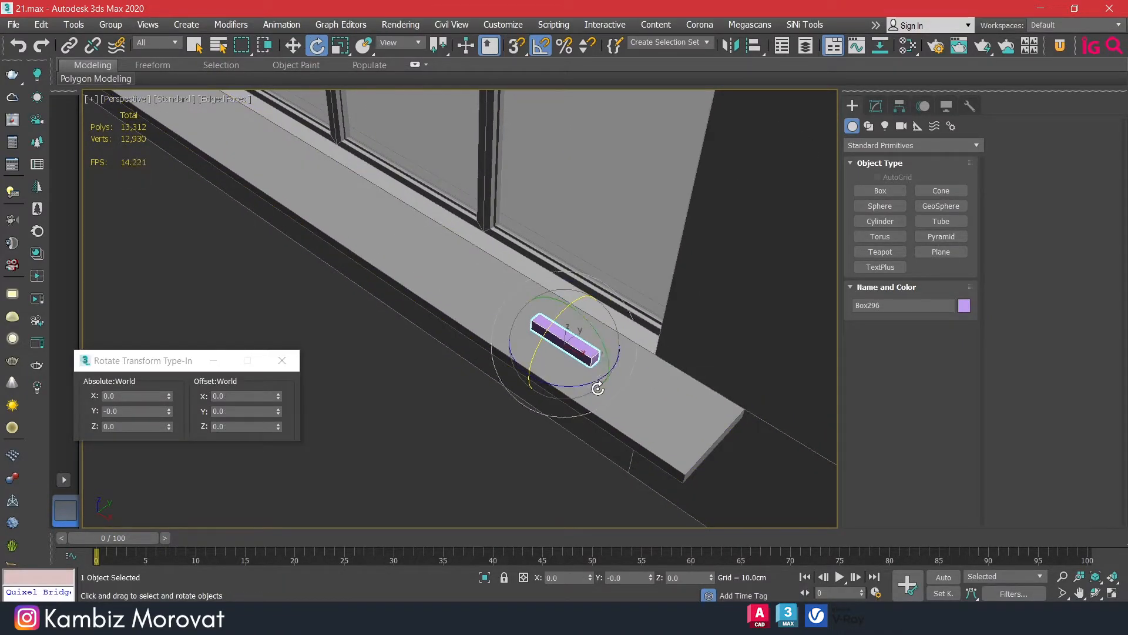
{"action": "mouse_move", "coordinate": [589, 384]}
{"action": "left_mouse_down"}
{"action": "mouse_move", "coordinate": [535, 386]}
{"action": "mouse_move", "coordinate": [590, 383]}
{"action": "left_mouse_up"}
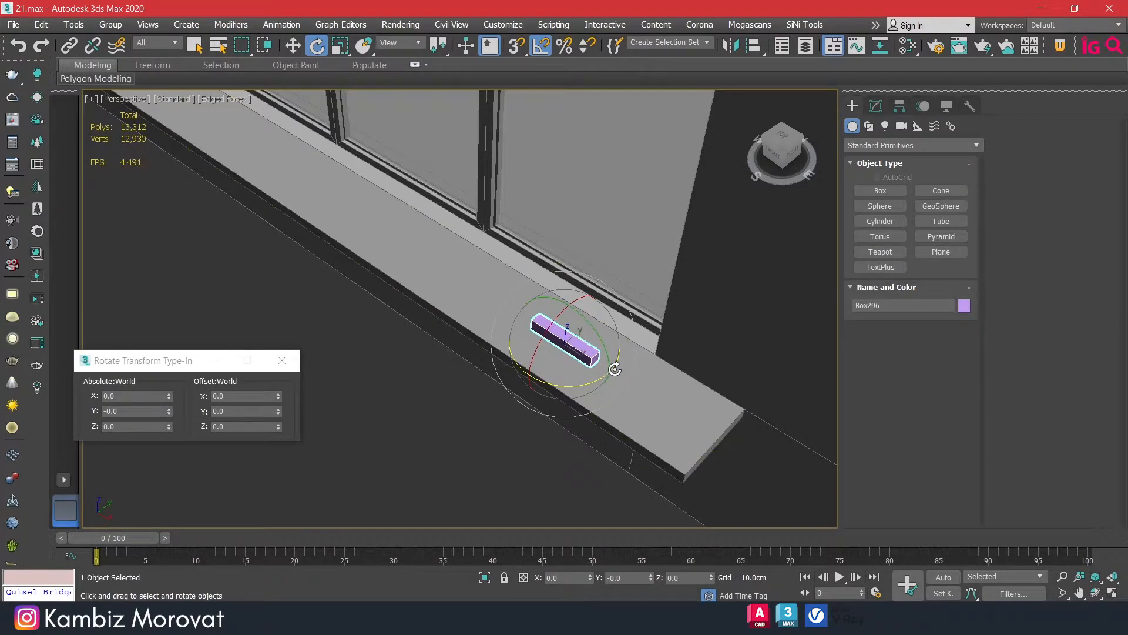
{"action": "scroll", "coordinate": [610, 368], "scroll_direction": "up", "scroll_amount": 3}
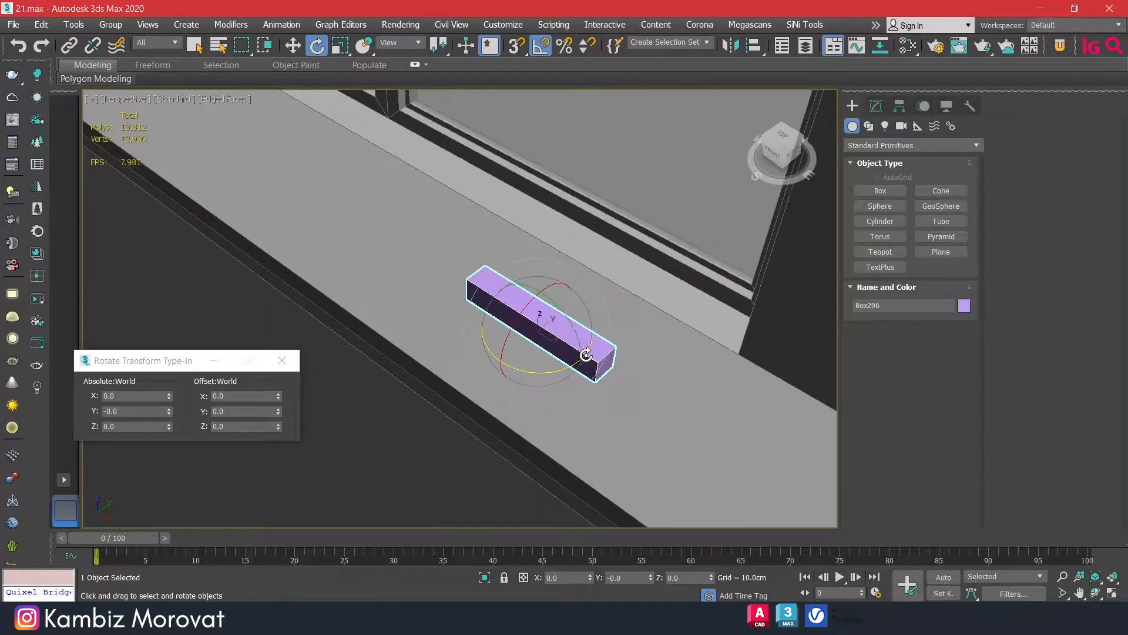
Add an Edit Poly modifier to the small box and delete the polygons at its two short ends.
{"action": "left_click", "coordinate": [876, 106]}
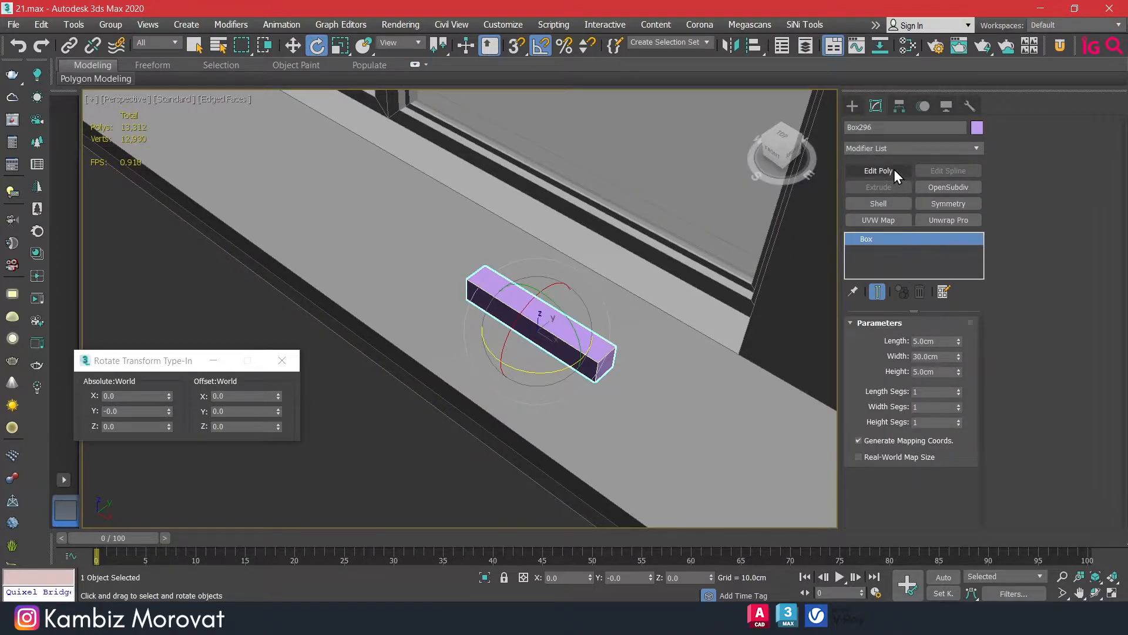
{"action": "left_click", "coordinate": [894, 169]}
{"action": "left_click", "coordinate": [923, 356]}
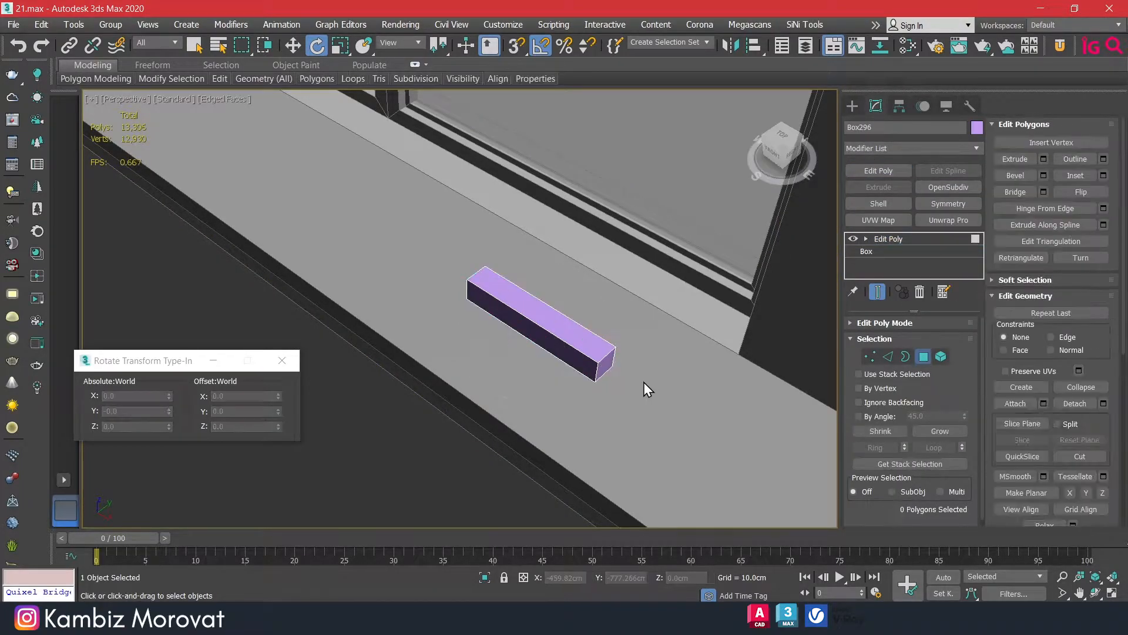
{"action": "left_click", "coordinate": [611, 364]}
{"action": "middle_click_drag", "start_coordinate": [611, 364], "coordinate": [694, 372], "text": "alt"}
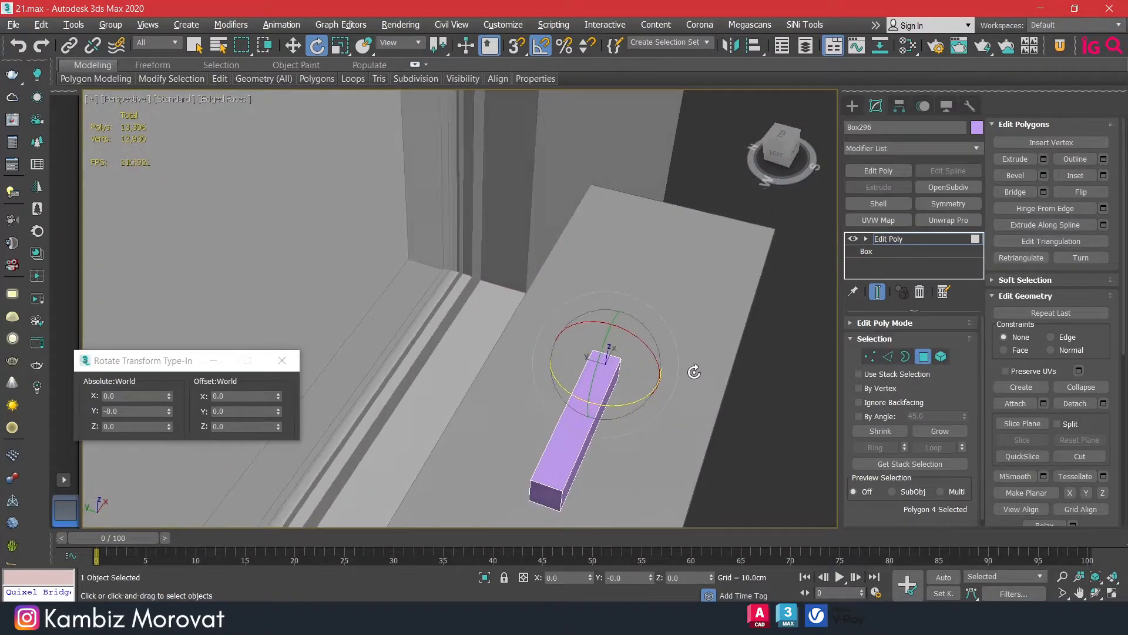
{"action": "left_click", "coordinate": [554, 494], "text": "ctrl"}
{"action": "middle_click_drag", "start_coordinate": [630, 432], "coordinate": [628, 365], "text": "alt"}
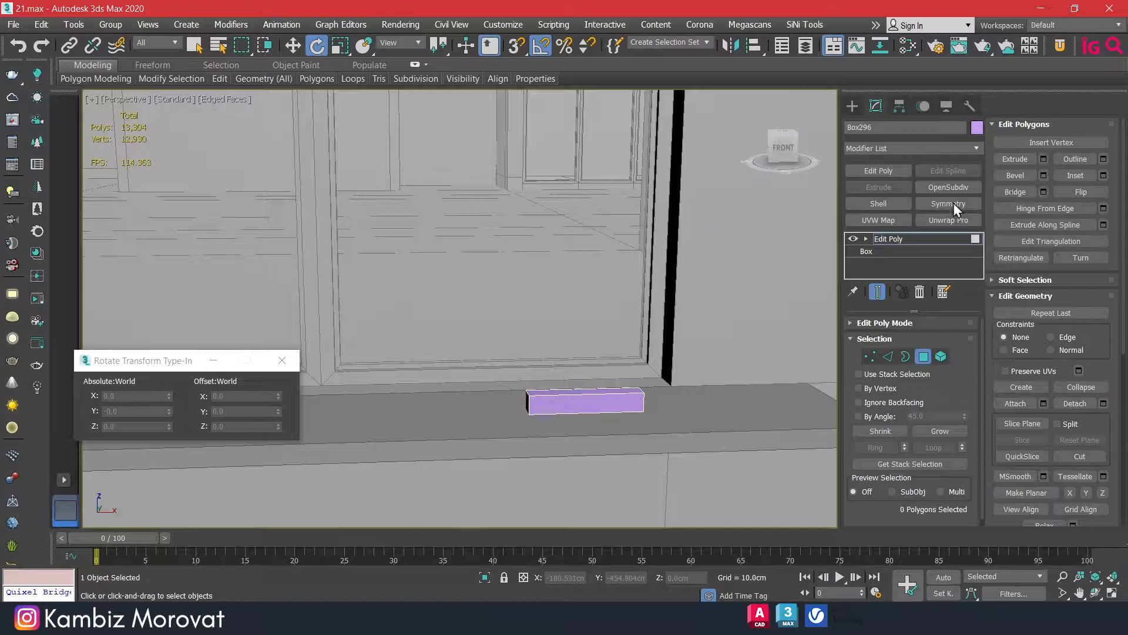
Draw a post on the lower ledge from the small box's end up to the upper ledge, 240 cm high, and set its width to 5 cm.
{"action": "middle_click_drag", "start_coordinate": [701, 369], "coordinate": [631, 368], "text": "alt"}
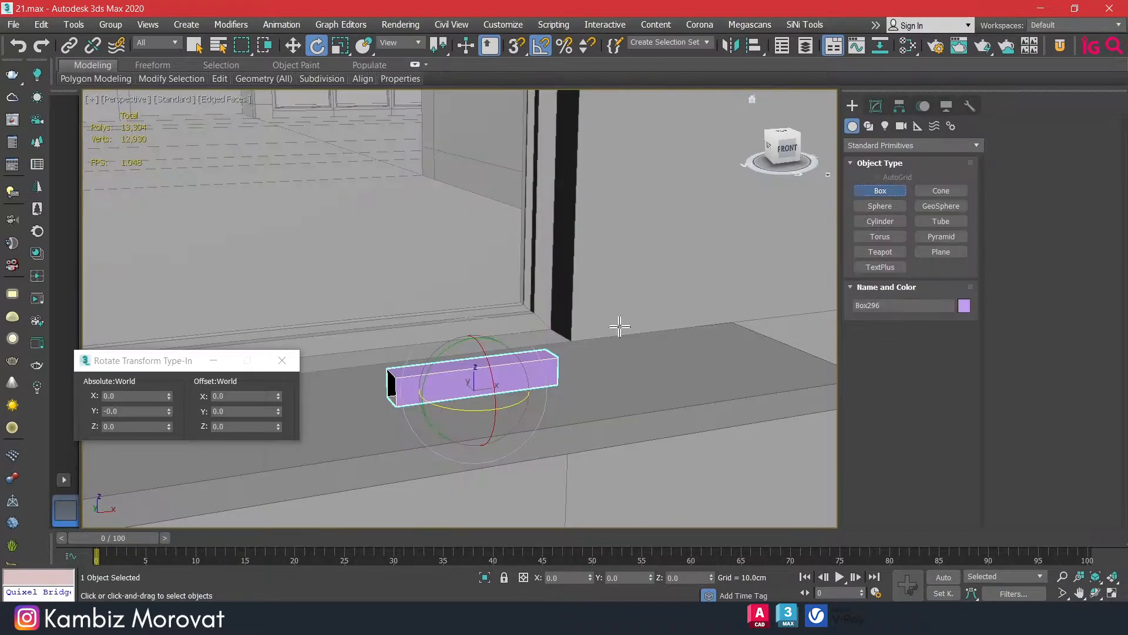
{"action": "middle_click_drag", "start_coordinate": [393, 405], "coordinate": [523, 402]}
{"action": "mouse_move", "coordinate": [523, 402]}
{"action": "left_mouse_down"}
{"action": "mouse_move", "coordinate": [491, 389]}
{"action": "mouse_move", "coordinate": [513, 389]}
{"action": "left_mouse_up"}
{"action": "scroll", "coordinate": [487, 294], "scroll_direction": "down", "scroll_amount": 5}
{"action": "middle_click_drag", "start_coordinate": [499, 276], "coordinate": [511, 524]}
{"action": "left_click", "coordinate": [661, 235]}
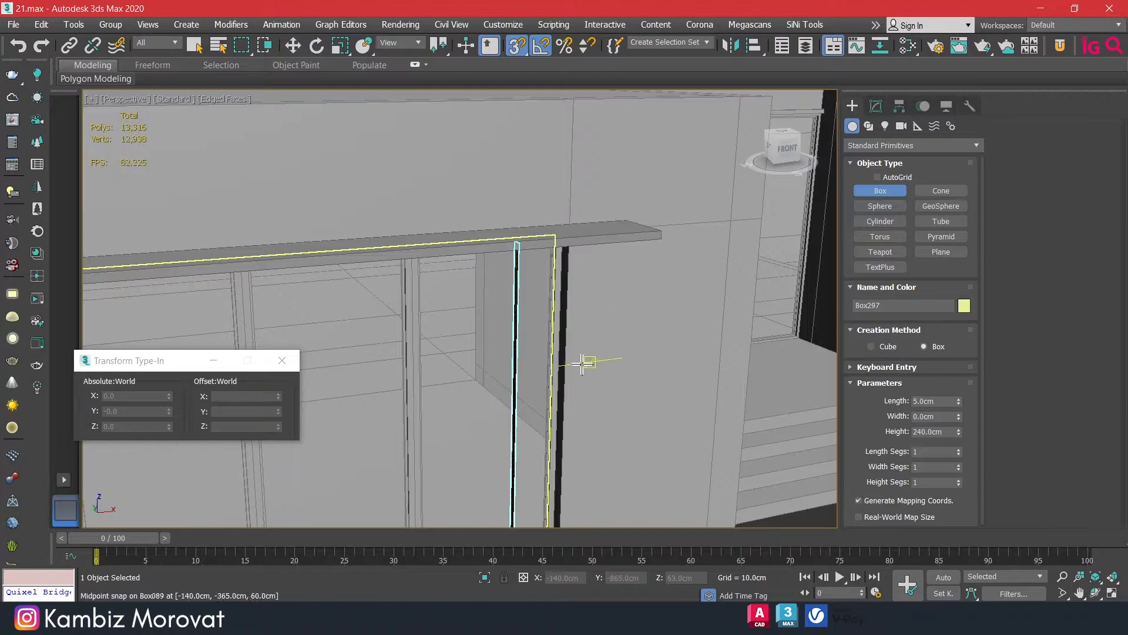
{"action": "middle_click_drag", "start_coordinate": [582, 365], "coordinate": [573, 339]}
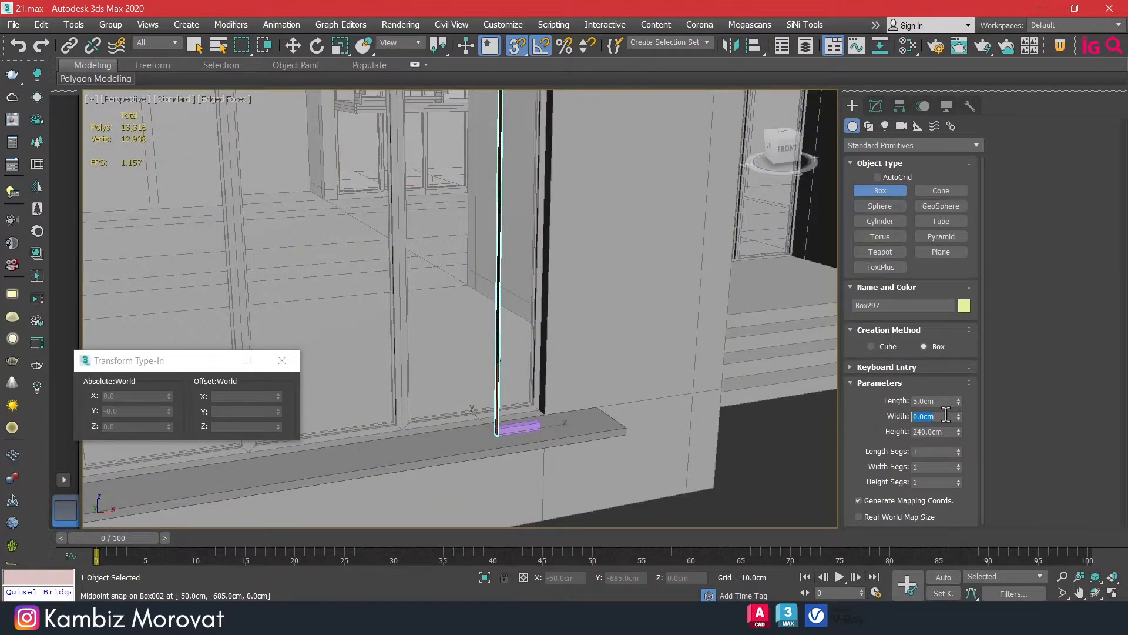
{"action": "key", "text": "Return"}
Switch snapping from midpoints to vertices and endpoints and move the post against the end of the small box at X -467.178 cm.
{"action": "key", "text": "w"}
{"action": "scroll", "coordinate": [487, 433], "scroll_direction": "up", "scroll_amount": 8}
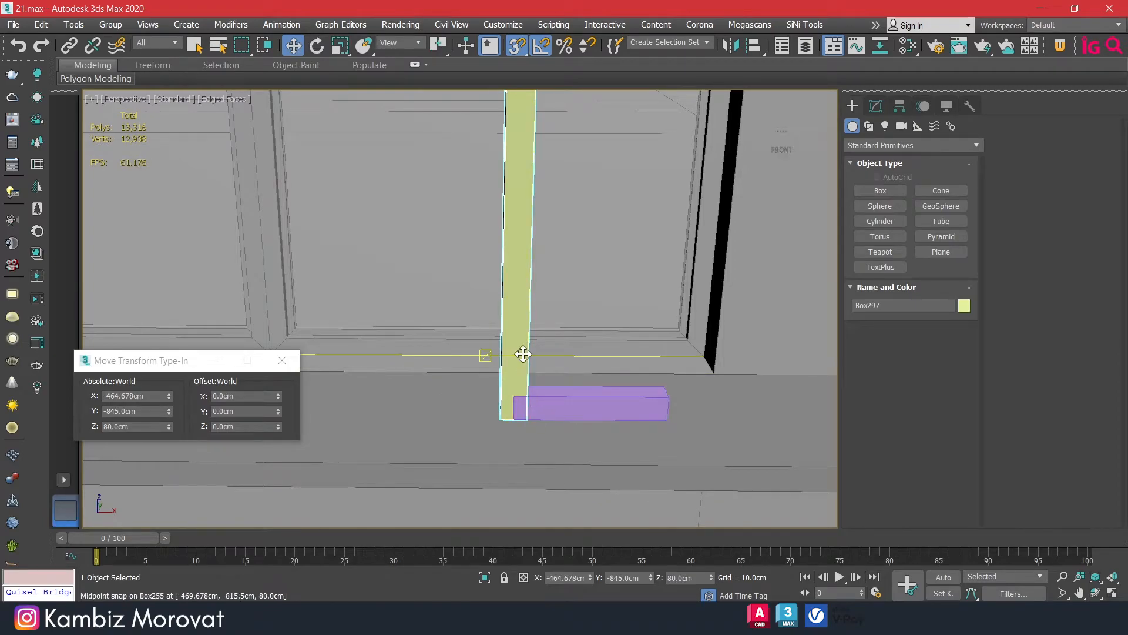
{"action": "scroll", "coordinate": [525, 410], "scroll_direction": "down", "scroll_amount": 6}
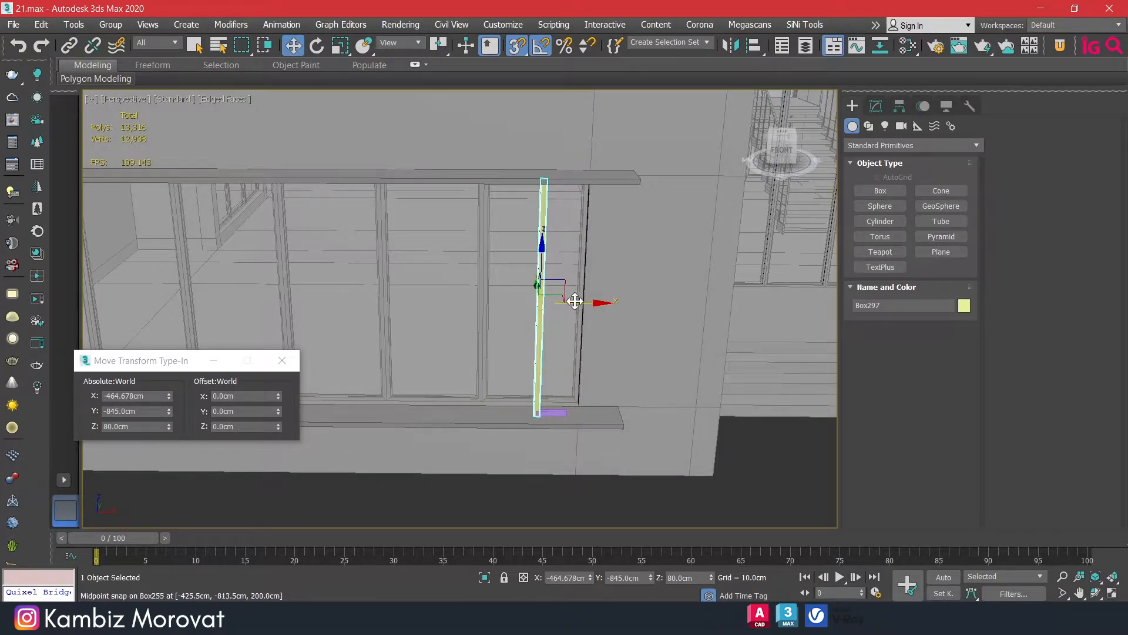
{"action": "right_click", "coordinate": [515, 50]}
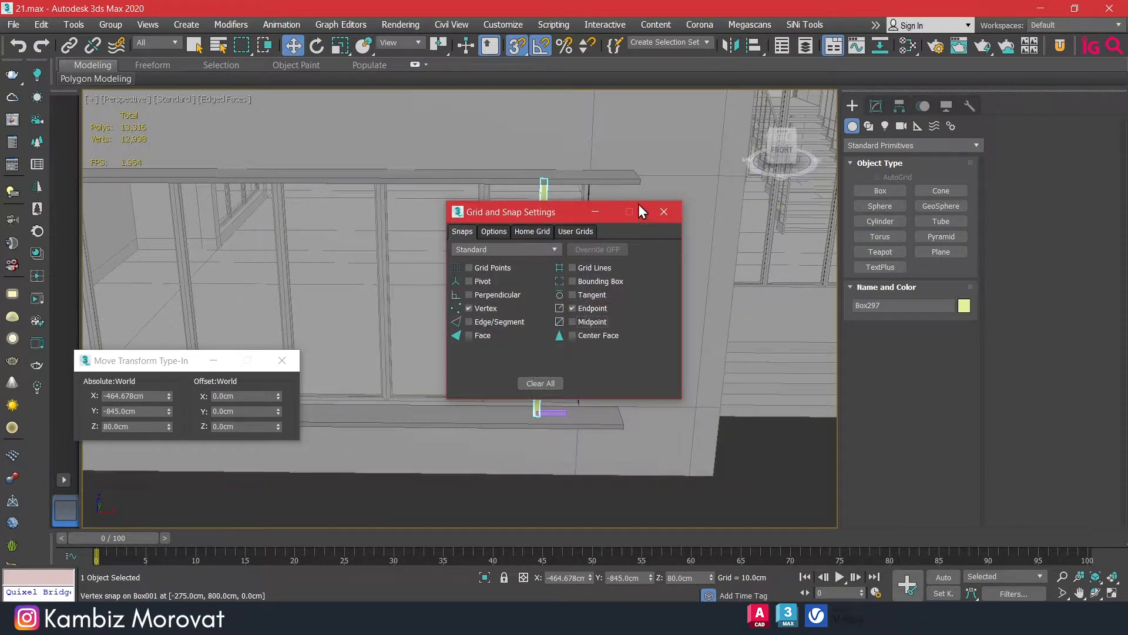
{"action": "left_click", "coordinate": [664, 211]}
{"action": "left_click_drag", "start_coordinate": [584, 305], "coordinate": [566, 311]}
{"action": "key", "text": "s"}
{"action": "scroll", "coordinate": [528, 417], "scroll_direction": "up", "scroll_amount": 5}
{"action": "scroll", "coordinate": [497, 398], "scroll_direction": "up", "scroll_amount": 2}
{"action": "left_click_drag", "start_coordinate": [495, 396], "coordinate": [599, 386]}
{"action": "scroll", "coordinate": [598, 385], "scroll_direction": "down", "scroll_amount": 6}
Copy the post along X and snap the copy against the small box's opposite end at X -432.178 cm.
{"action": "middle_click_drag", "start_coordinate": [597, 385], "coordinate": [561, 400], "text": "alt"}
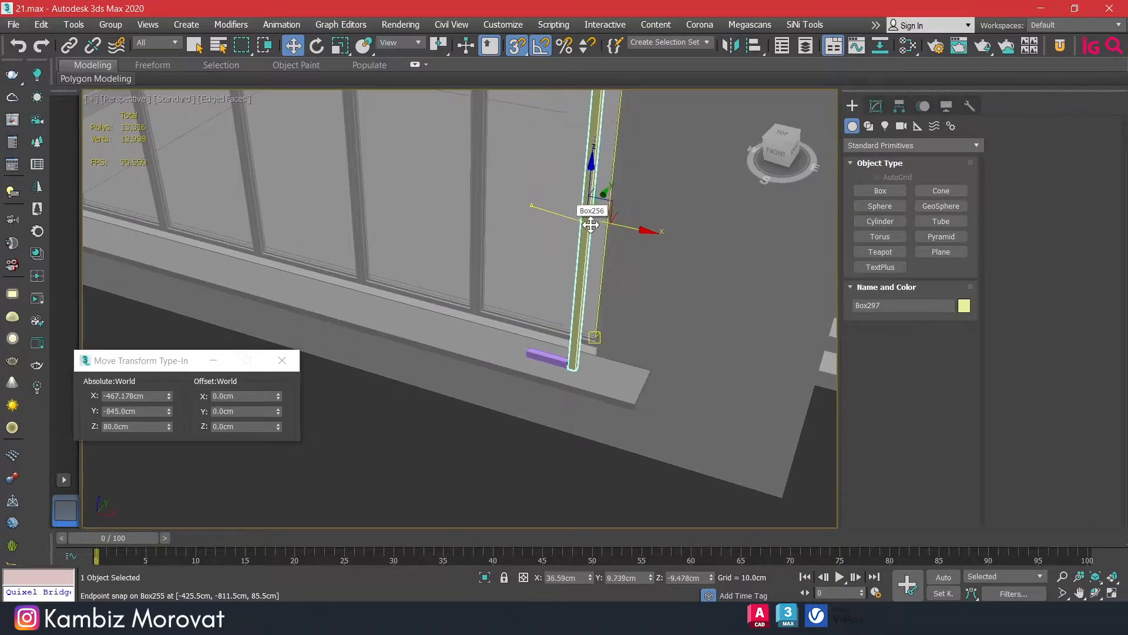
{"action": "mouse_move", "coordinate": [544, 221]}
{"action": "left_mouse_down", "text": "shift"}
{"action": "mouse_move", "coordinate": [567, 217]}
{"action": "mouse_move", "coordinate": [617, 241]}
{"action": "left_mouse_up", "text": "shift"}
{"action": "left_click", "coordinate": [590, 372]}
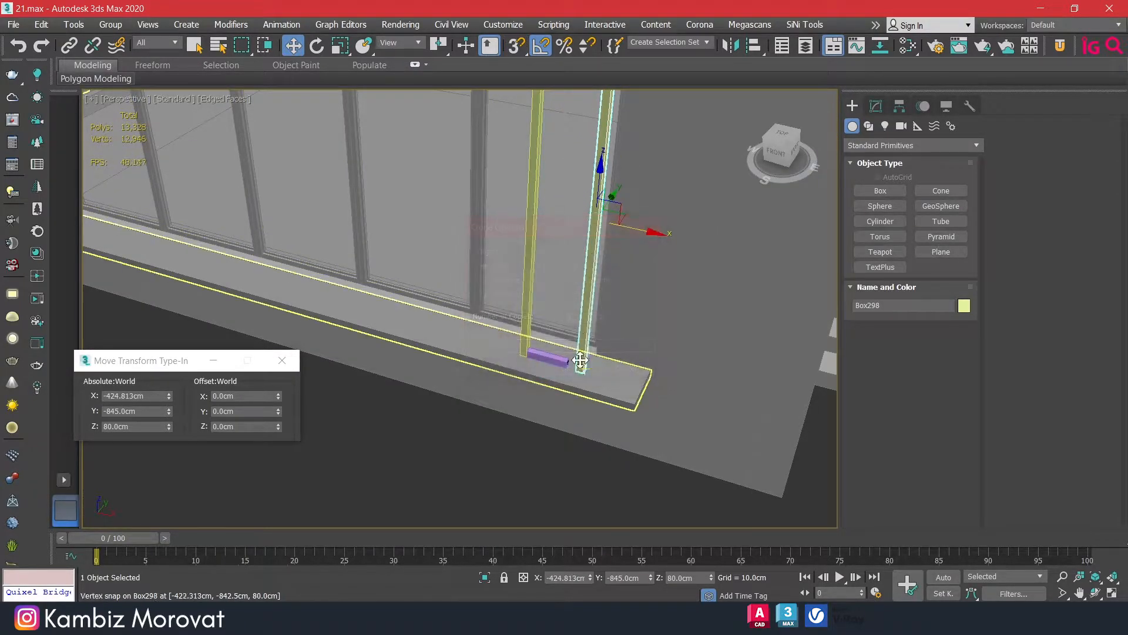
{"action": "scroll", "coordinate": [579, 368], "scroll_direction": "up", "scroll_amount": 5}
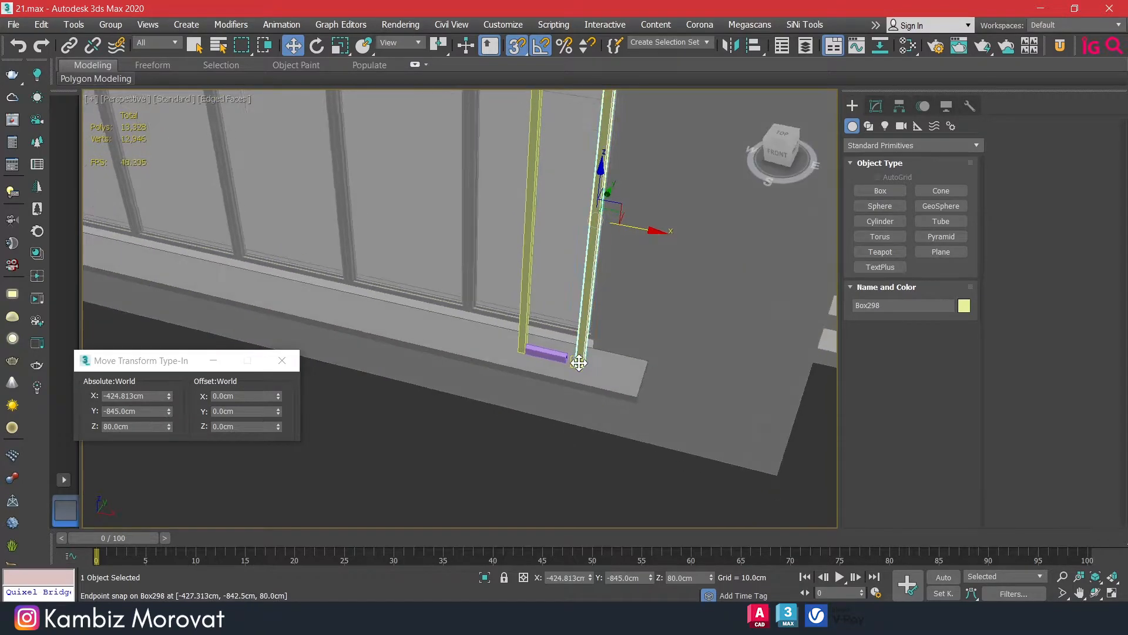
{"action": "left_click_drag", "start_coordinate": [564, 361], "coordinate": [515, 352]}
{"action": "scroll", "coordinate": [517, 334], "scroll_direction": "down", "scroll_amount": 8}
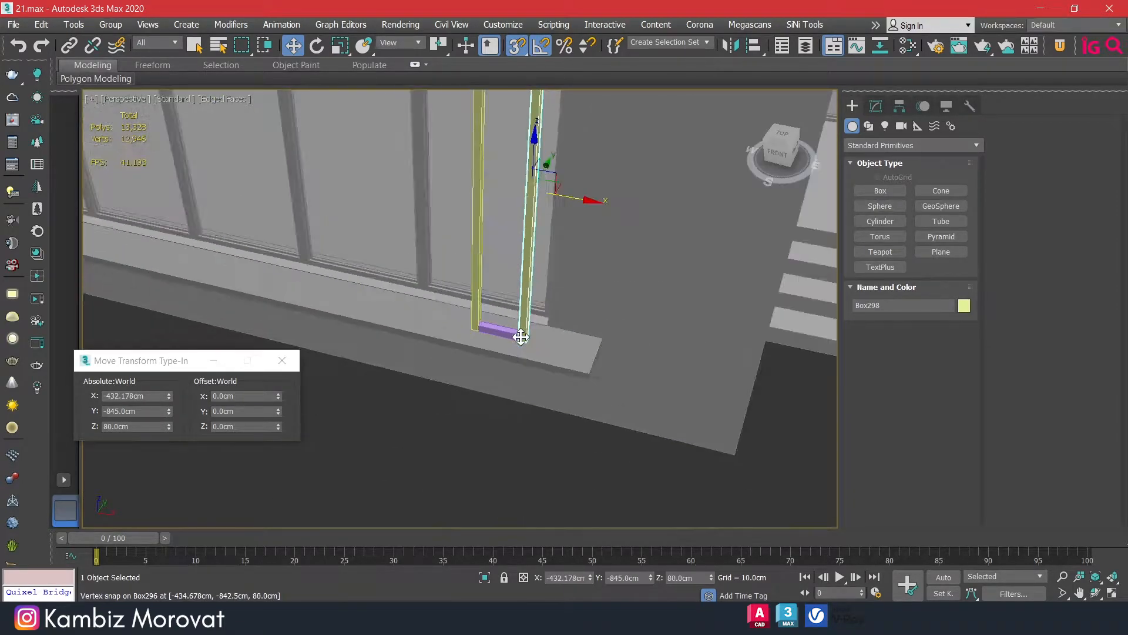
Select the original post and try a width of 4 cm before setting it to 3 cm.
{"action": "left_click", "coordinate": [585, 412]}
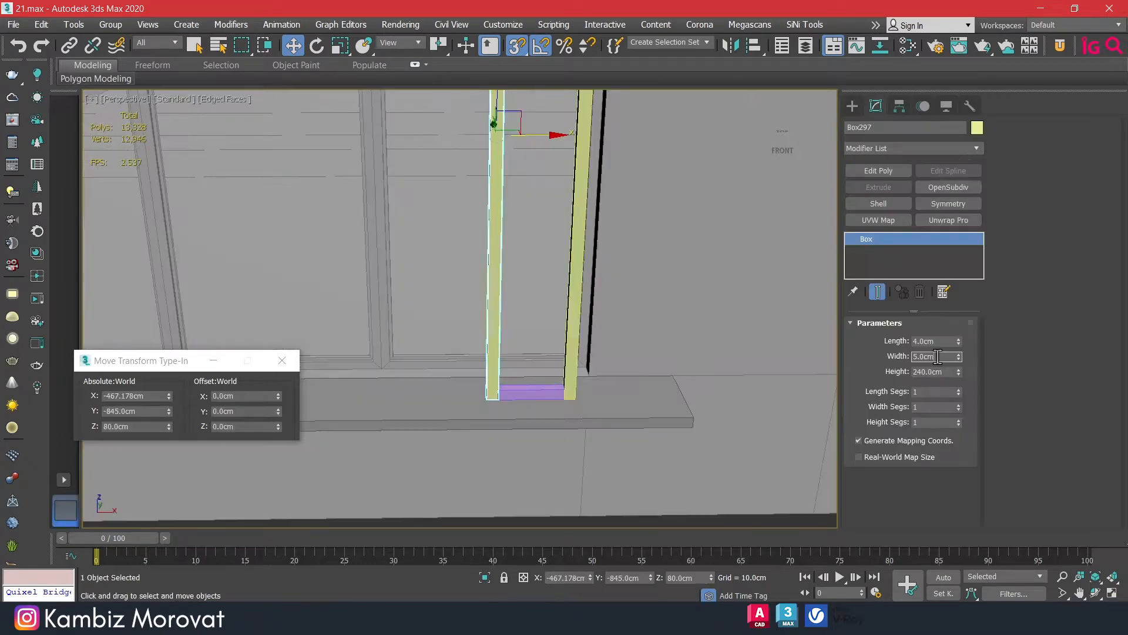
{"action": "double_click", "coordinate": [925, 356]}
{"action": "type", "text": "4"}
{"action": "key", "text": "Return"}
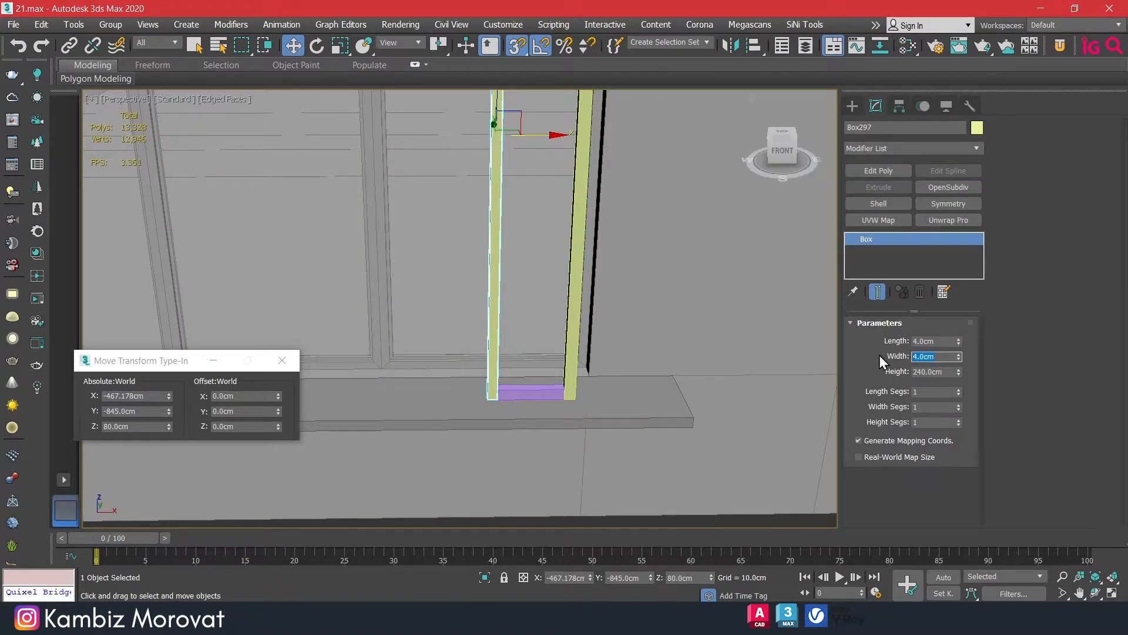
{"action": "type", "text": "3"}
{"action": "key", "text": "Return"}
Try a length of 3 cm on the original post, then set its length to 5 cm.
{"action": "double_click", "coordinate": [931, 341]}
{"action": "type", "text": "3"}
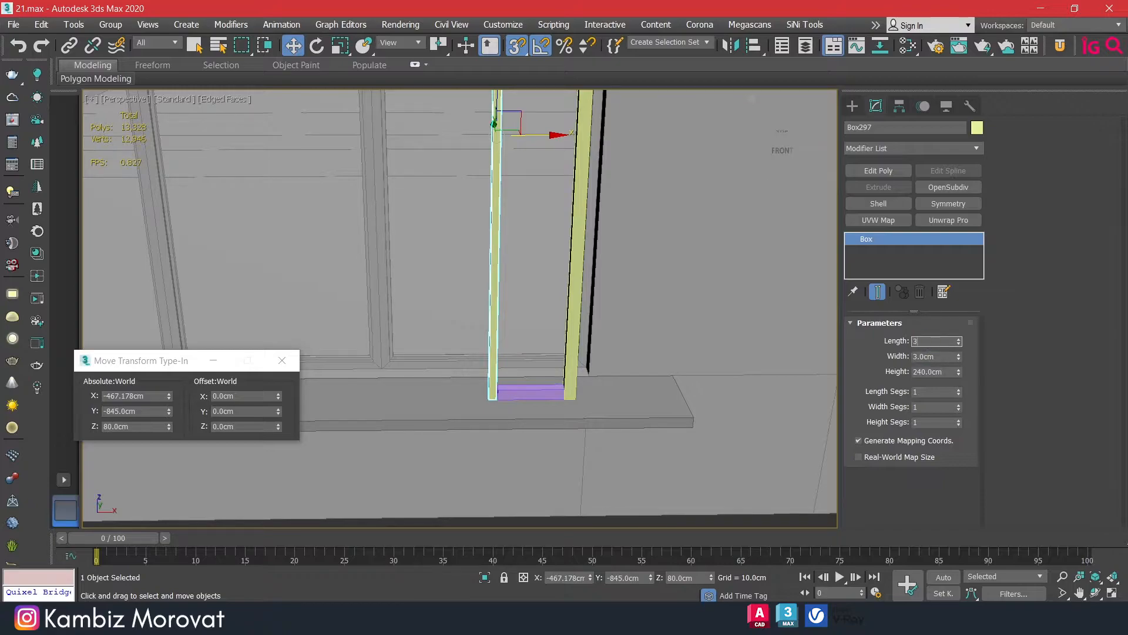
{"action": "key", "text": "Return"}
{"action": "middle_click_drag", "start_coordinate": [552, 376], "coordinate": [570, 377], "text": "alt"}
{"action": "scroll", "coordinate": [570, 377], "scroll_direction": "up", "scroll_amount": 6}
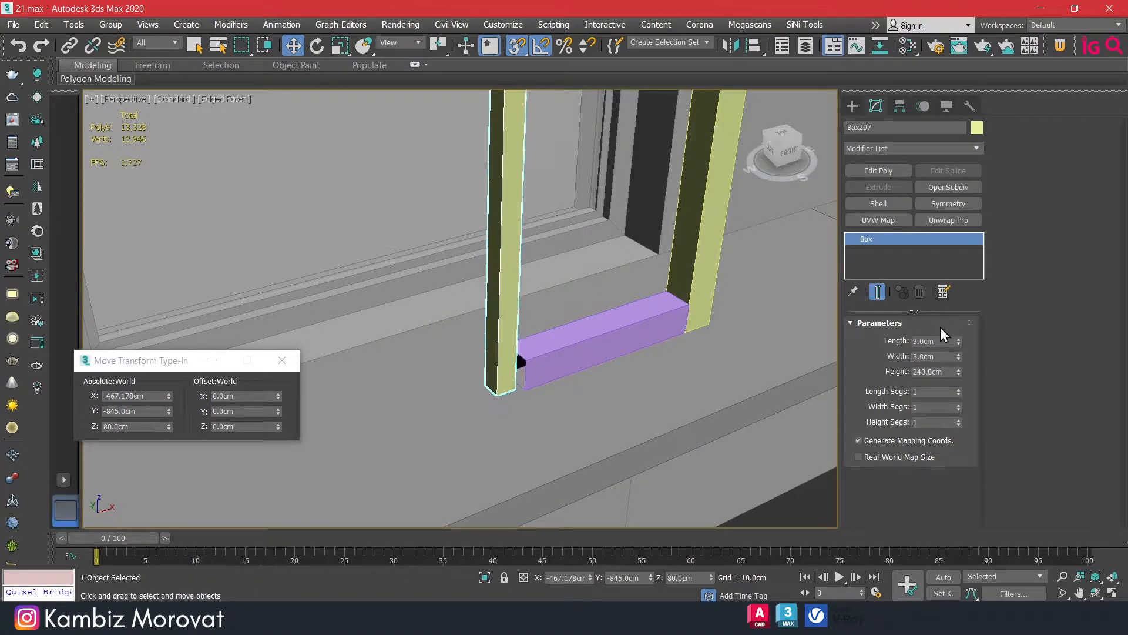
{"action": "key", "text": "Return"}
Select the copied post and set its width to 3 cm.
{"action": "middle_click_drag", "start_coordinate": [547, 353], "coordinate": [492, 344], "text": "alt"}
{"action": "left_click", "coordinate": [684, 338]}
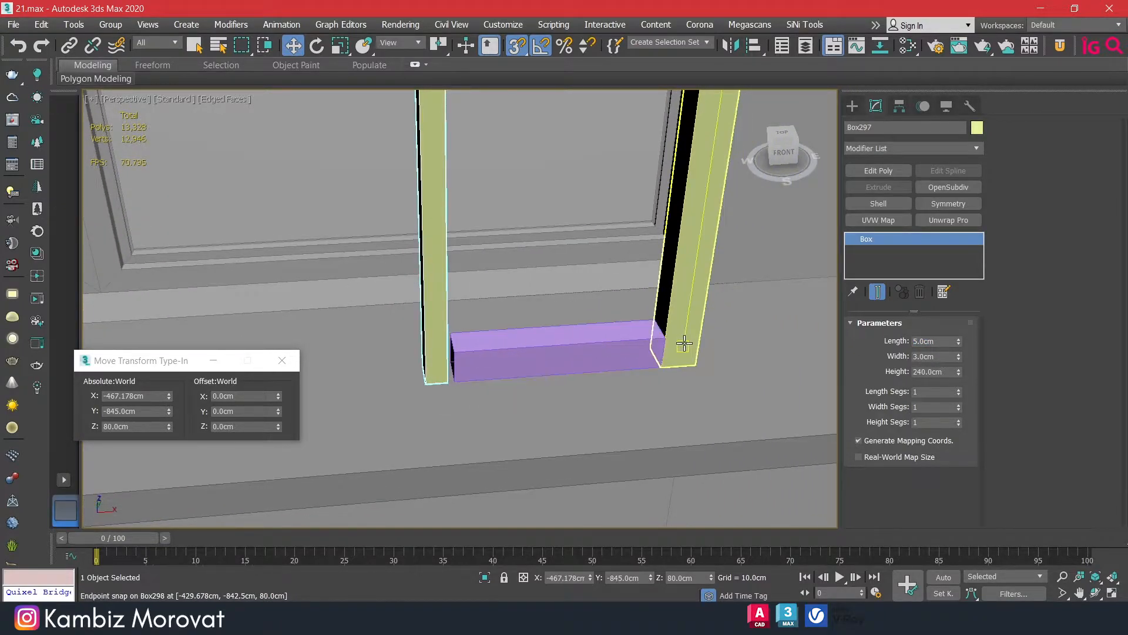
{"action": "double_click", "coordinate": [941, 358]}
{"action": "type", "text": "3"}
{"action": "key", "text": "Return"}
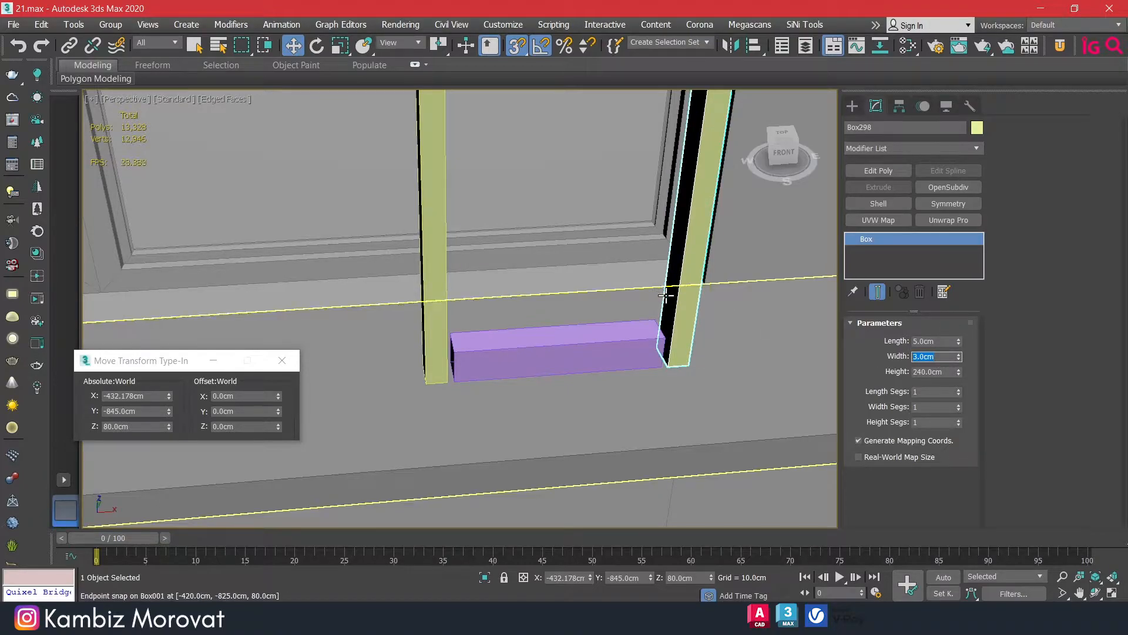
Snap both narrowed posts flush against the two ends of the small crosspiece, placing the original post at X -466.178 cm.
{"action": "scroll", "coordinate": [670, 300], "scroll_direction": "down", "scroll_amount": 10}
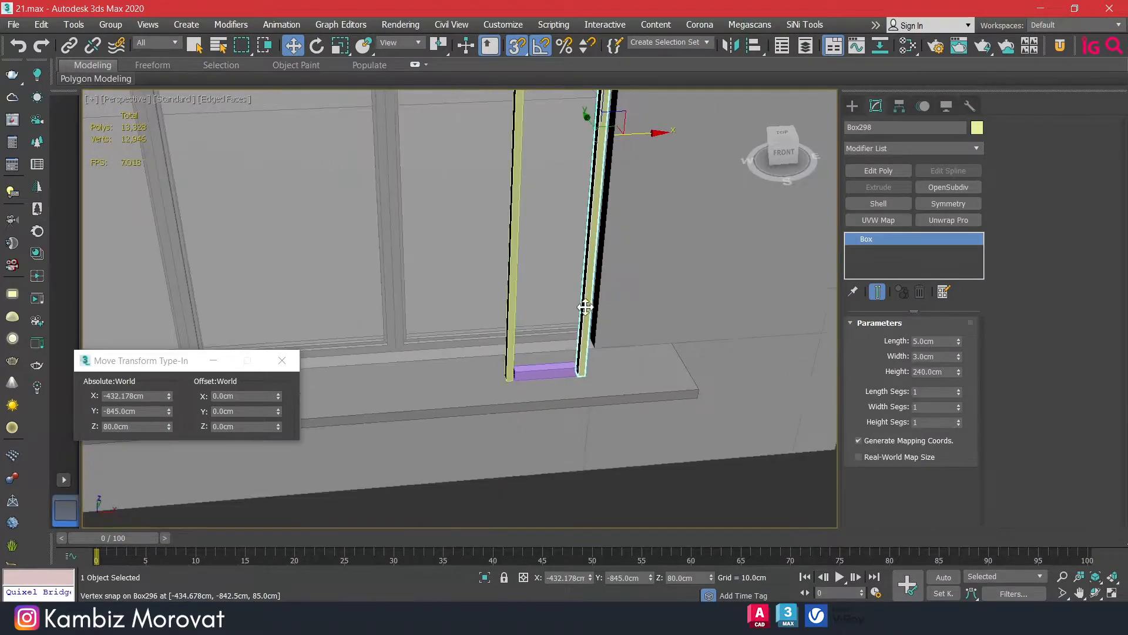
{"action": "scroll", "coordinate": [591, 369], "scroll_direction": "up", "scroll_amount": 5}
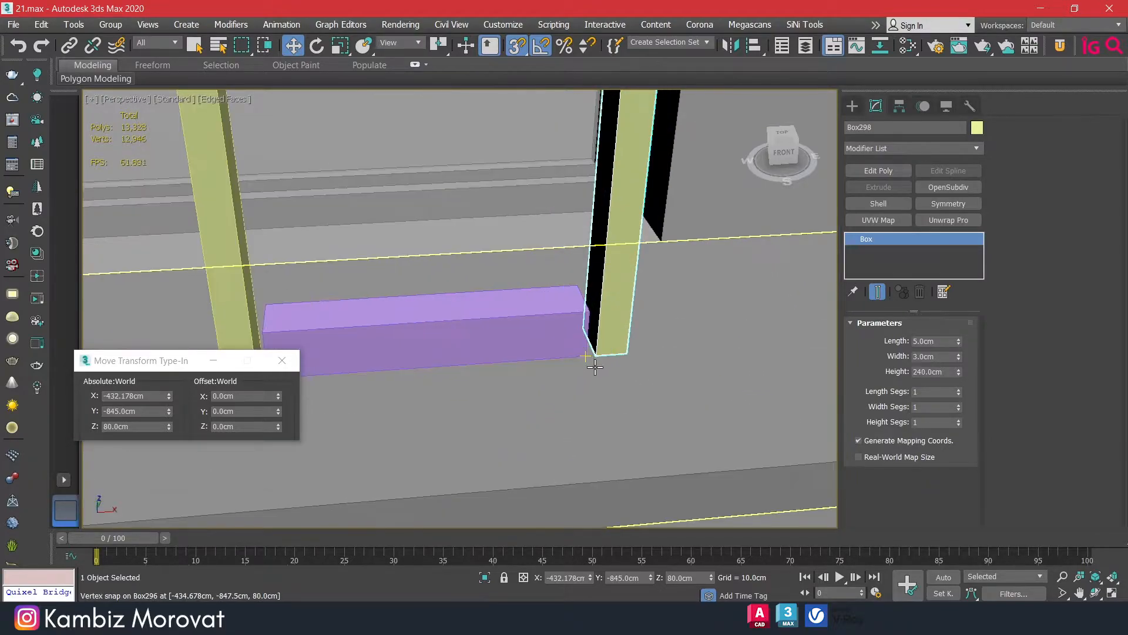
{"action": "left_click_drag", "start_coordinate": [596, 355], "coordinate": [591, 314]}
{"action": "middle_click_drag", "start_coordinate": [455, 338], "coordinate": [603, 331]}
{"action": "left_click", "coordinate": [385, 352]}
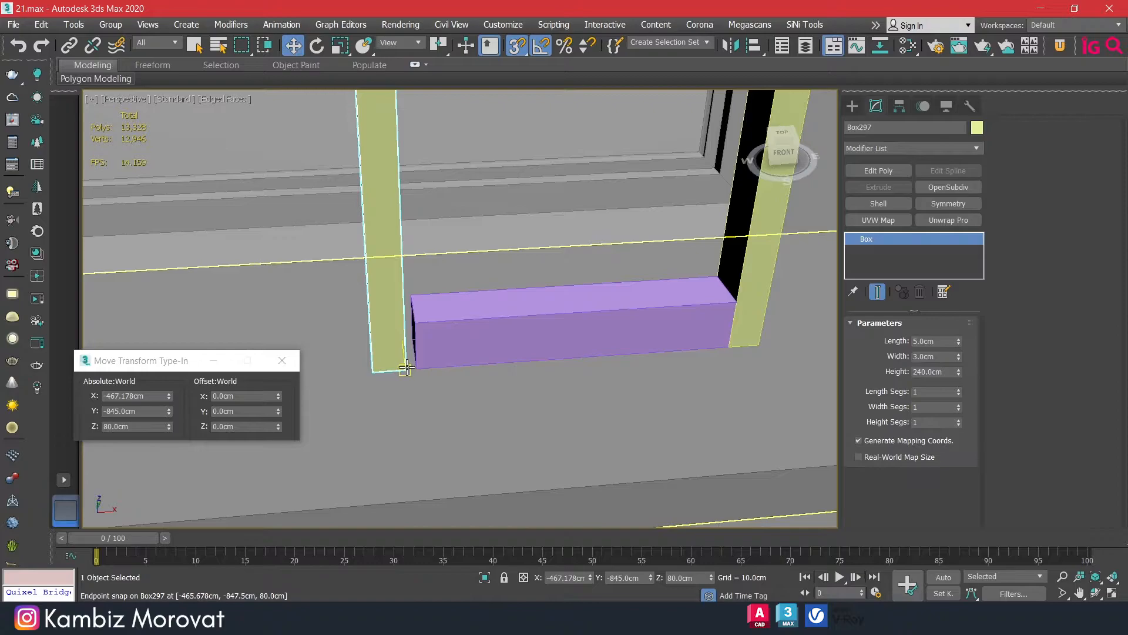
{"action": "left_click_drag", "start_coordinate": [405, 367], "coordinate": [417, 337]}
{"action": "scroll", "coordinate": [487, 335], "scroll_direction": "down", "scroll_amount": 3}
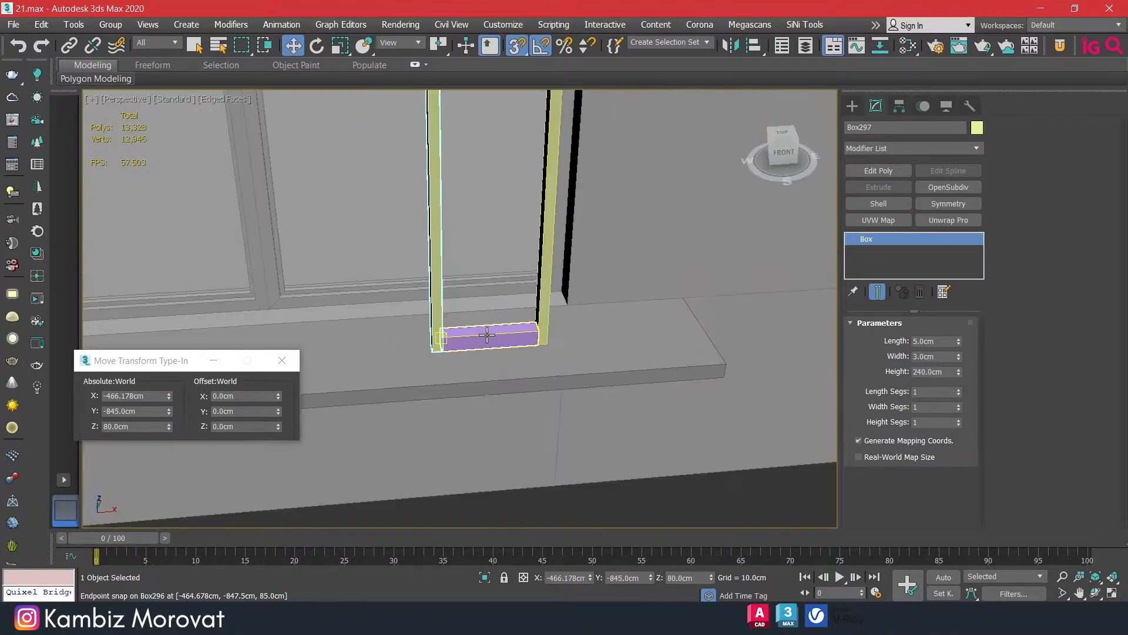
Select the small crosspiece between the posts and raise it 5 cm along Z.
{"action": "left_click", "coordinate": [497, 329]}
{"action": "middle_click_drag", "start_coordinate": [501, 330], "coordinate": [523, 326], "text": "alt"}
{"action": "scroll", "coordinate": [494, 327], "scroll_direction": "down", "scroll_amount": 3}
{"action": "scroll", "coordinate": [493, 328], "scroll_direction": "up", "scroll_amount": 2}
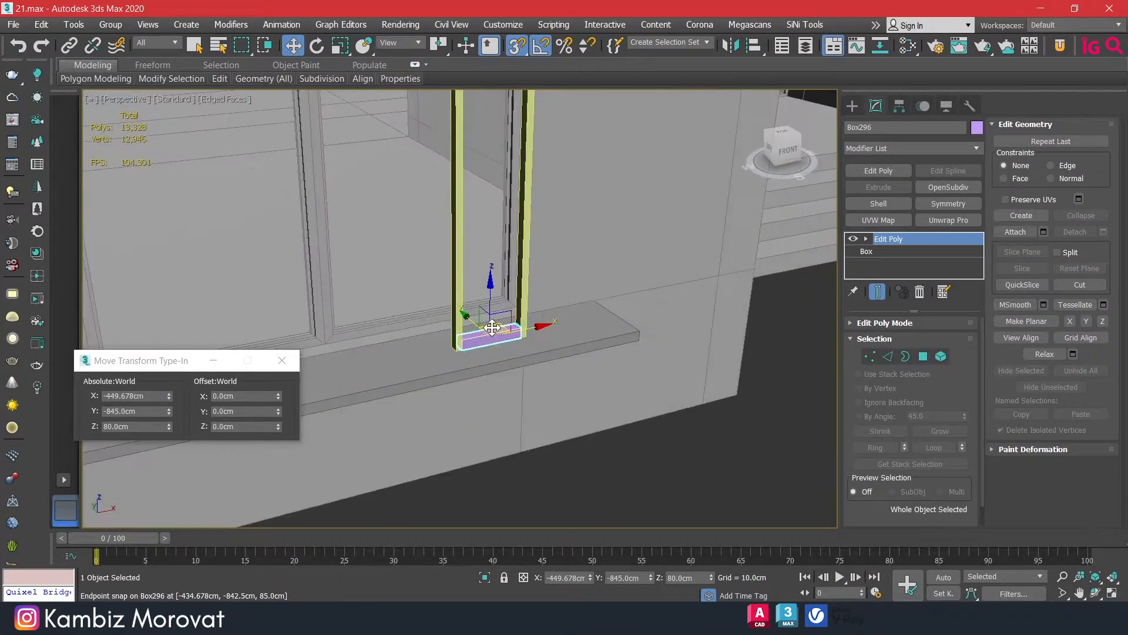
{"action": "left_click", "coordinate": [251, 426]}
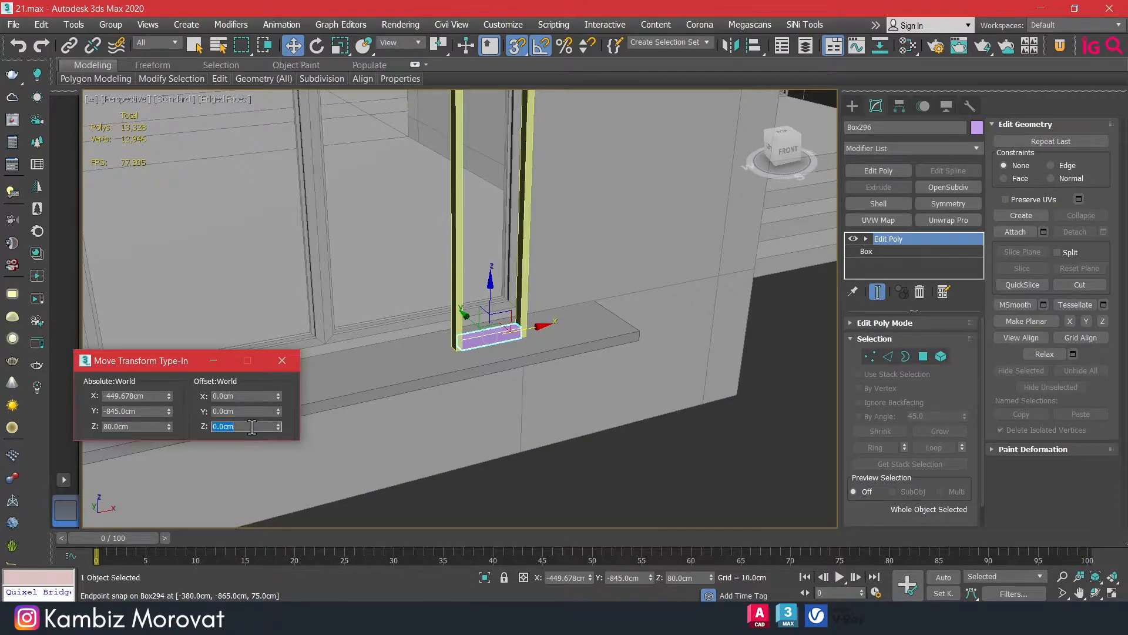
{"action": "type", "text": "5"}
{"action": "key", "text": "Return"}
Select both vertical posts together and recolour them grey like the rest of the building.
{"action": "middle_click_drag", "start_coordinate": [455, 247], "coordinate": [492, 264], "text": "alt"}
{"action": "scroll", "coordinate": [492, 263], "scroll_direction": "down", "scroll_amount": 3}
{"action": "left_click", "coordinate": [510, 265]}
{"action": "left_click", "coordinate": [462, 264]}
{"action": "left_click", "coordinate": [464, 267]}
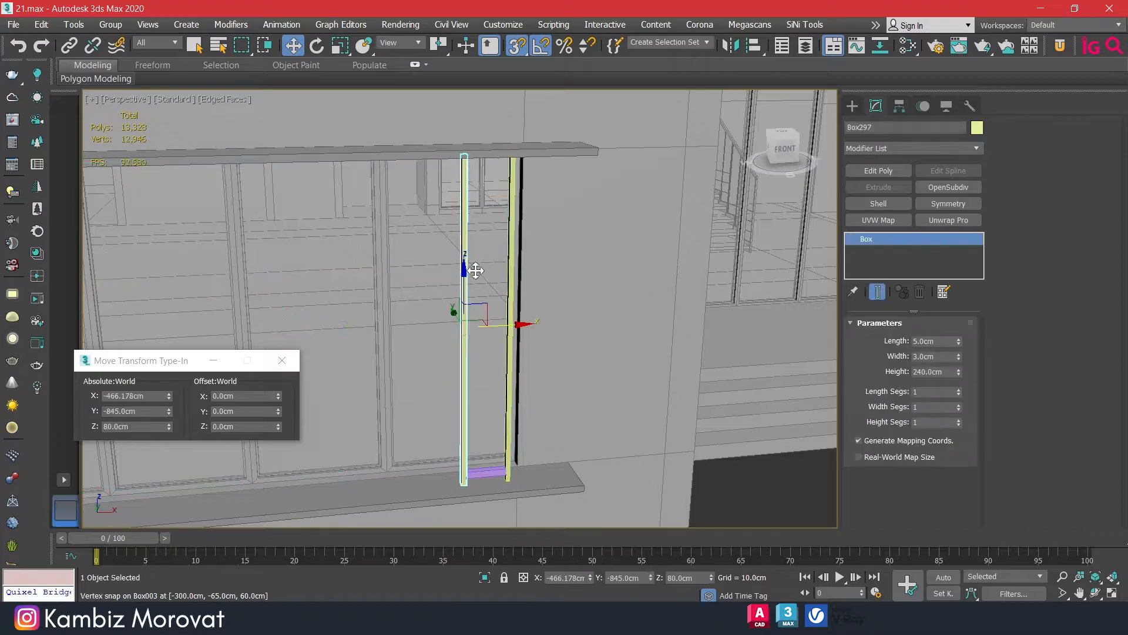
{"action": "left_click", "coordinate": [509, 276], "text": "ctrl"}
{"action": "left_click", "coordinate": [976, 128]}
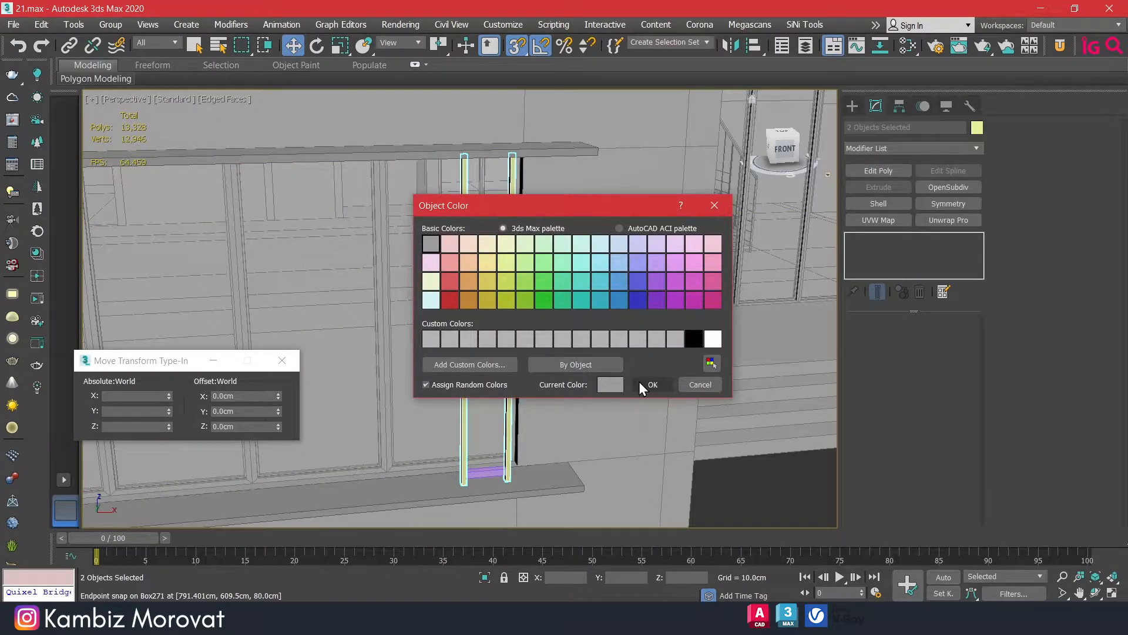
{"action": "left_click", "coordinate": [640, 384]}
{"action": "left_click", "coordinate": [794, 506]}
Recolour the small crosspiece between the posts grey and clear the selection.
{"action": "middle_click_drag", "start_coordinate": [519, 388], "coordinate": [526, 306]}
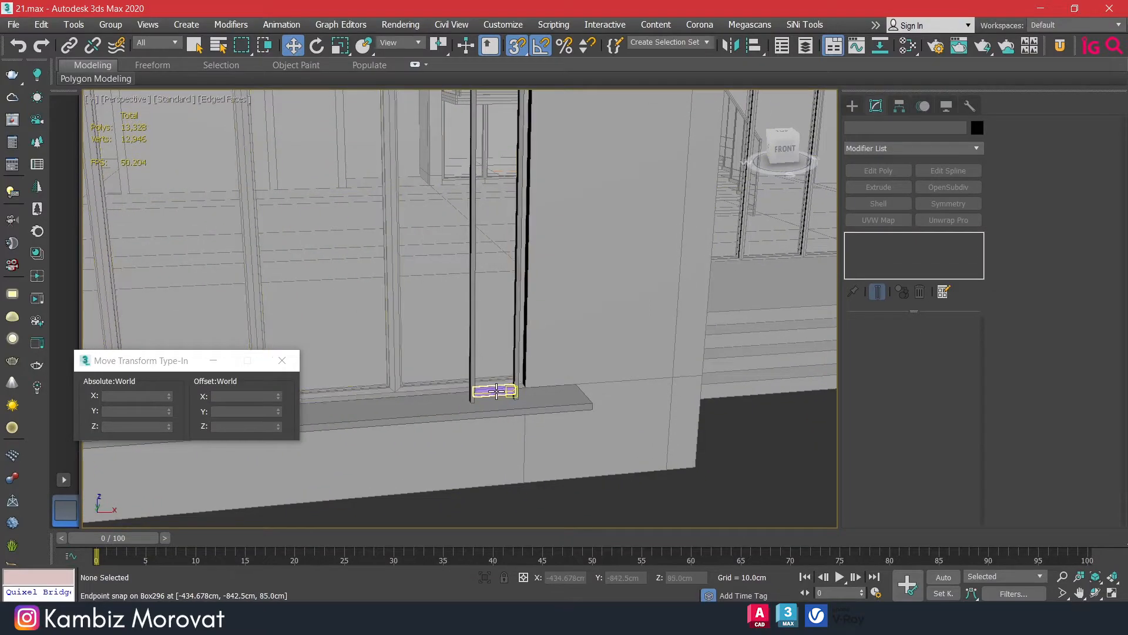
{"action": "left_click", "coordinate": [497, 390]}
{"action": "left_click", "coordinate": [976, 127]}
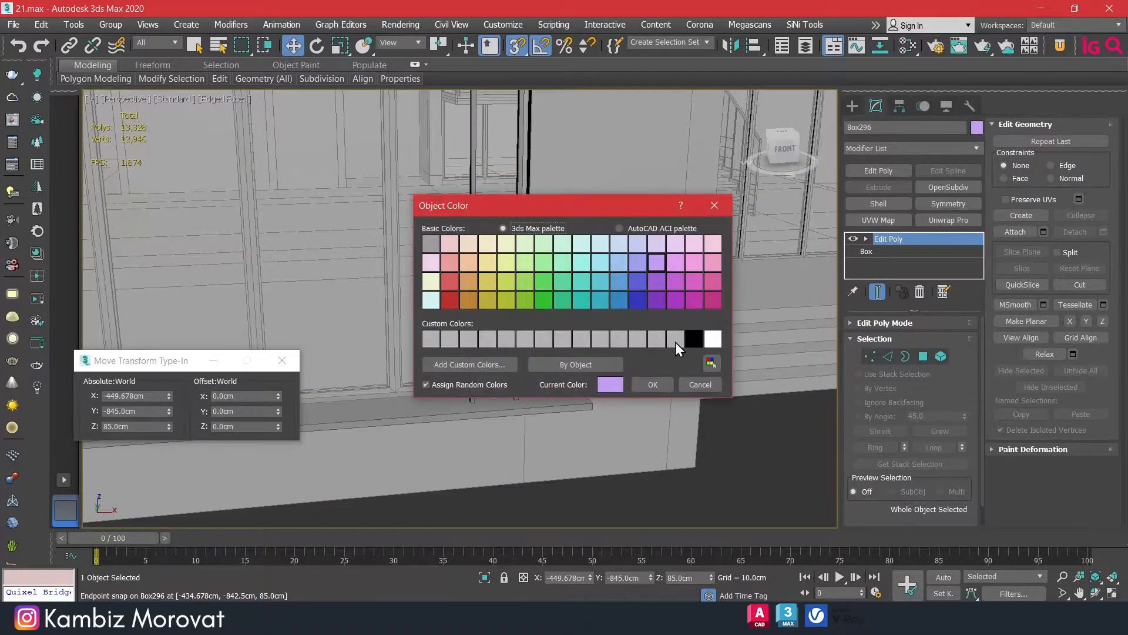
{"action": "left_click", "coordinate": [671, 389]}
{"action": "left_click", "coordinate": [726, 456]}
Isolate the small crosspiece and apply the Unwrap Pro modifier to it.
{"action": "scroll", "coordinate": [496, 393], "scroll_direction": "up", "scroll_amount": 4}
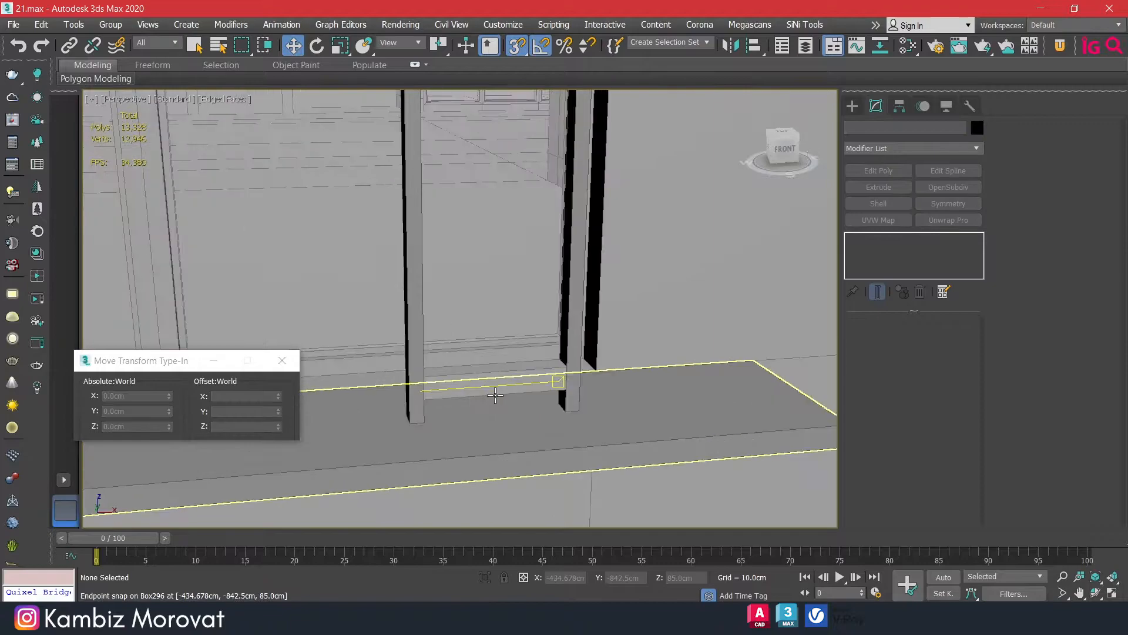
{"action": "left_click", "coordinate": [501, 385]}
{"action": "scroll", "coordinate": [517, 382], "scroll_direction": "down", "scroll_amount": 6}
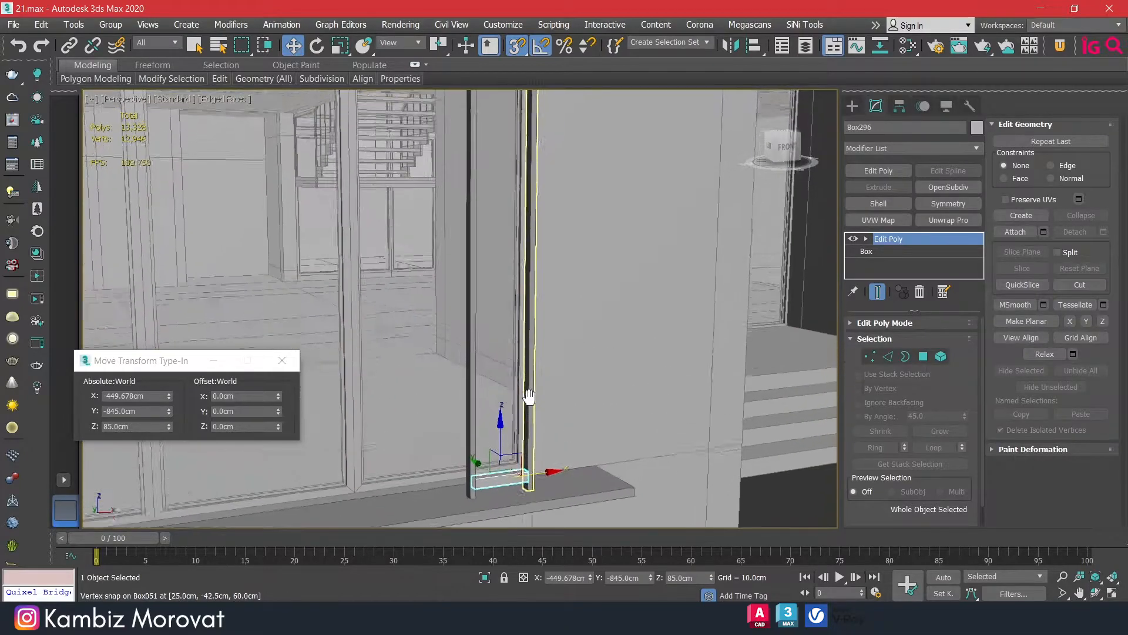
{"action": "scroll", "coordinate": [547, 307], "scroll_direction": "down", "scroll_amount": 3}
{"action": "middle_click_drag", "start_coordinate": [548, 308], "coordinate": [559, 319], "text": "alt"}
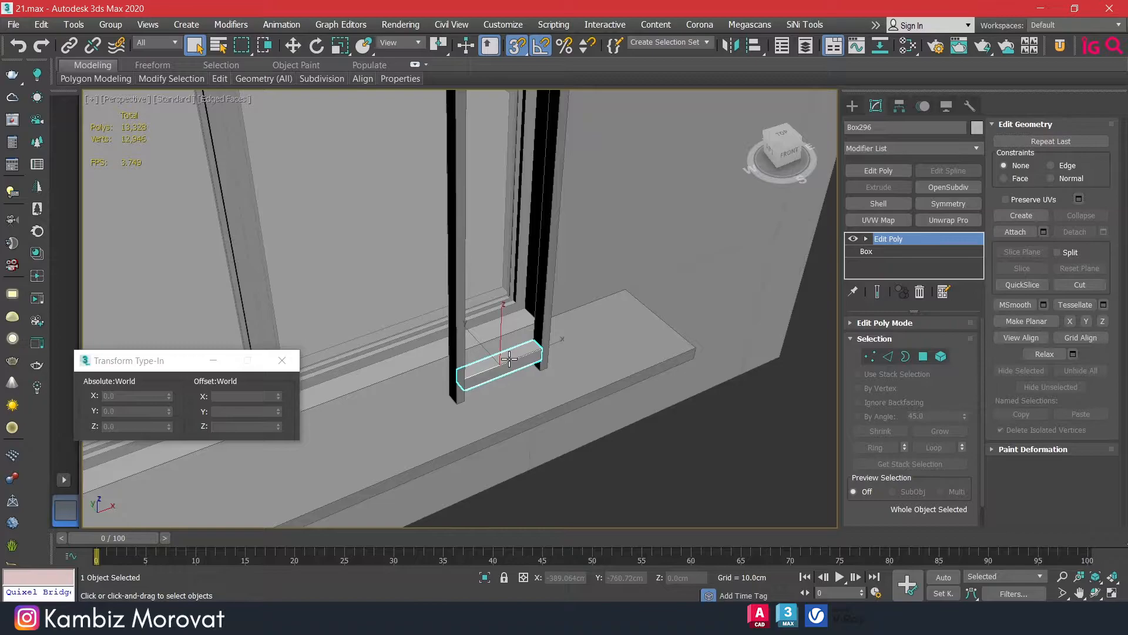
{"action": "middle_click_drag", "start_coordinate": [523, 361], "coordinate": [504, 371], "text": "alt"}
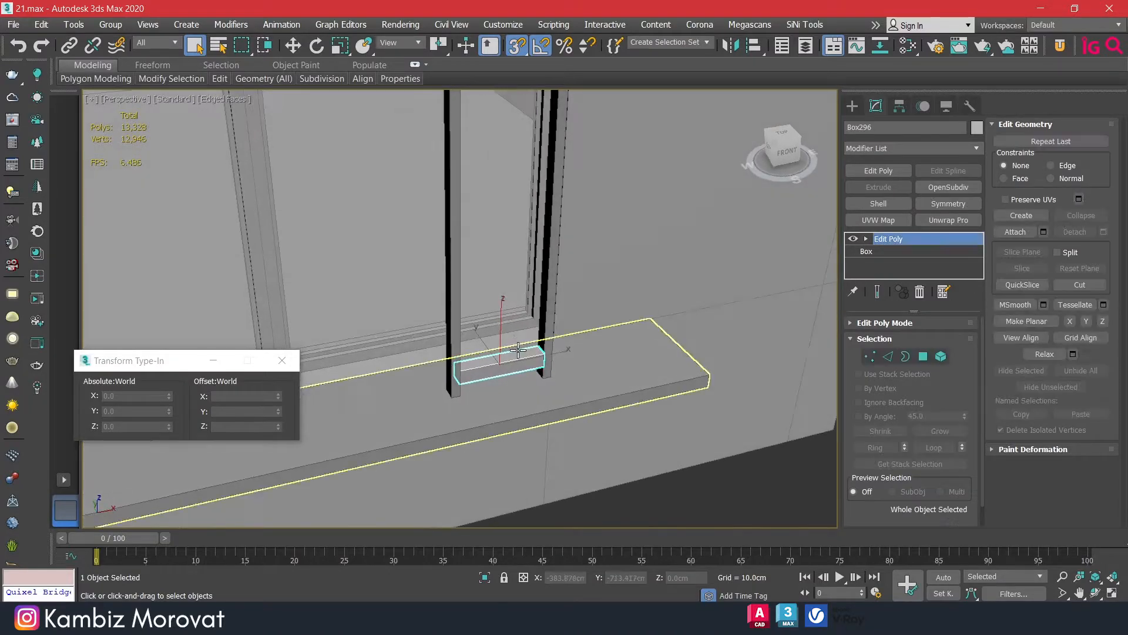
{"action": "key", "text": "alt+q"}
{"action": "middle_click_drag", "start_coordinate": [511, 382], "coordinate": [871, 198], "text": "alt"}
{"action": "left_click", "coordinate": [948, 220]}
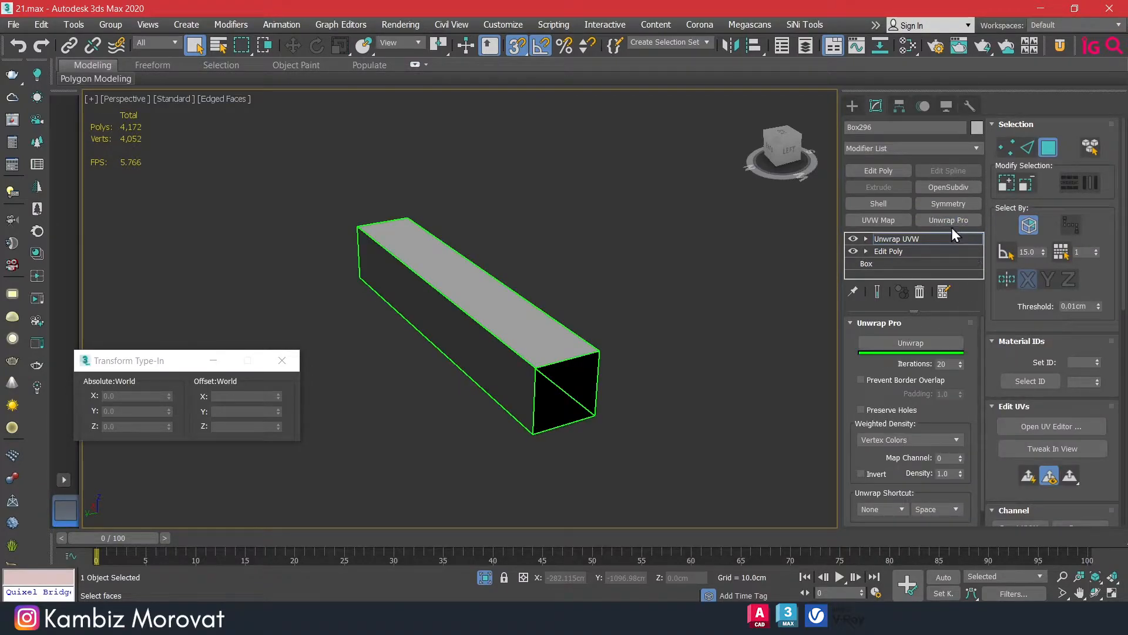
Replace the crosspiece's Unwrap UVW modifier with UVW Mapping Clear and add a fresh Unwrap Pro above it.
{"action": "left_click", "coordinate": [920, 291]}
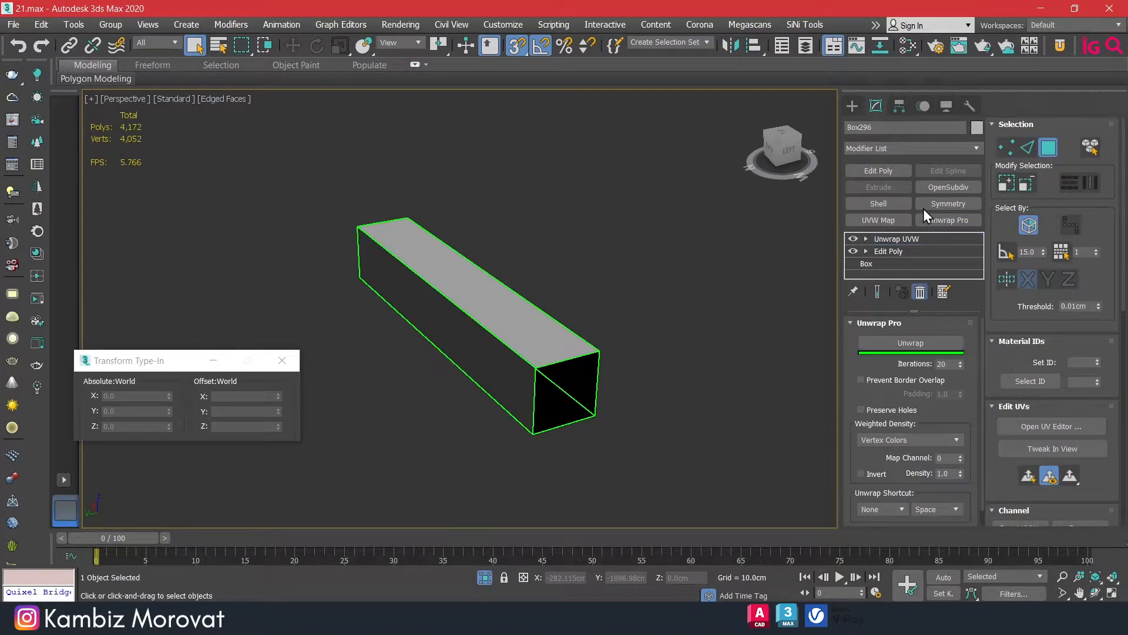
{"action": "left_click", "coordinate": [922, 146]}
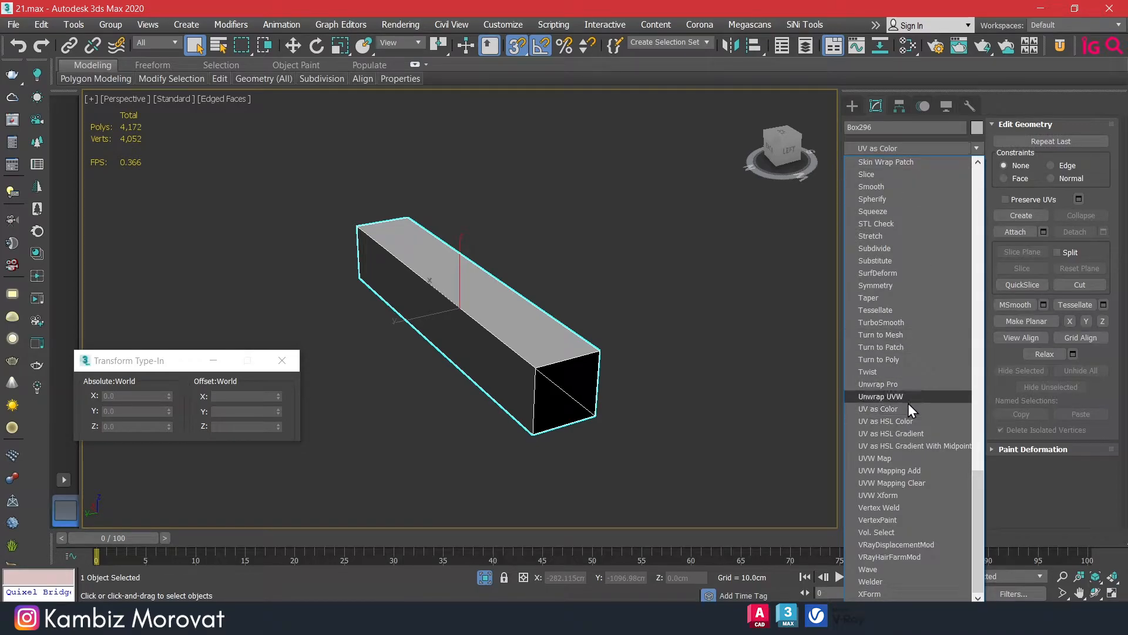
{"action": "left_click", "coordinate": [915, 482]}
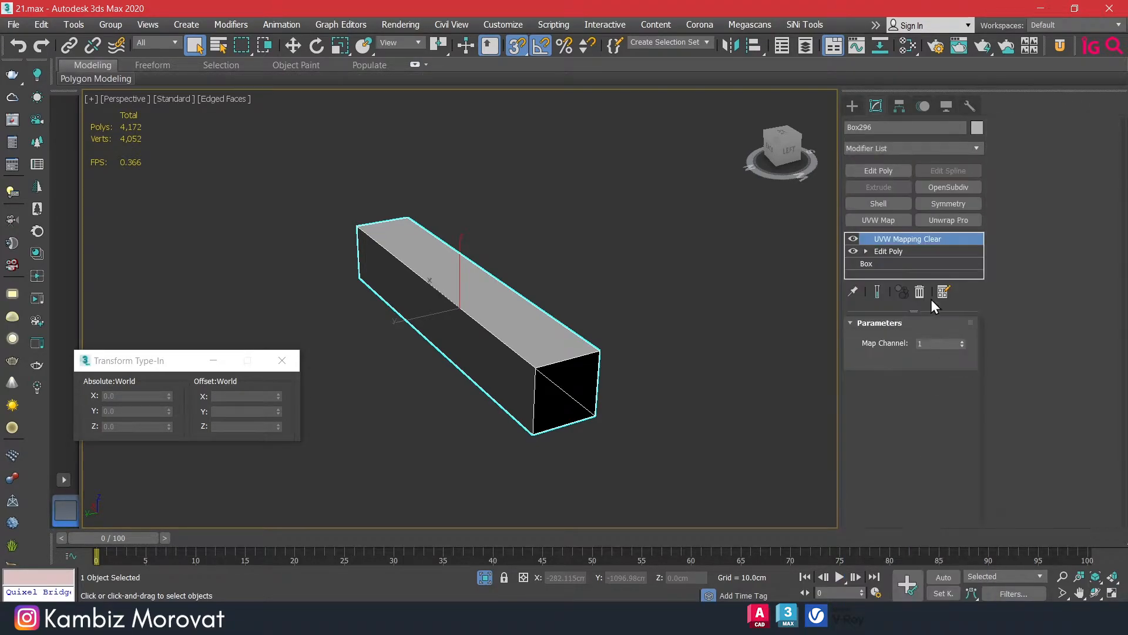
{"action": "left_click", "coordinate": [952, 223]}
Mark the crosspiece's lower long edge as a seam and select all of its polygons for unwrapping.
{"action": "left_click", "coordinate": [1024, 150]}
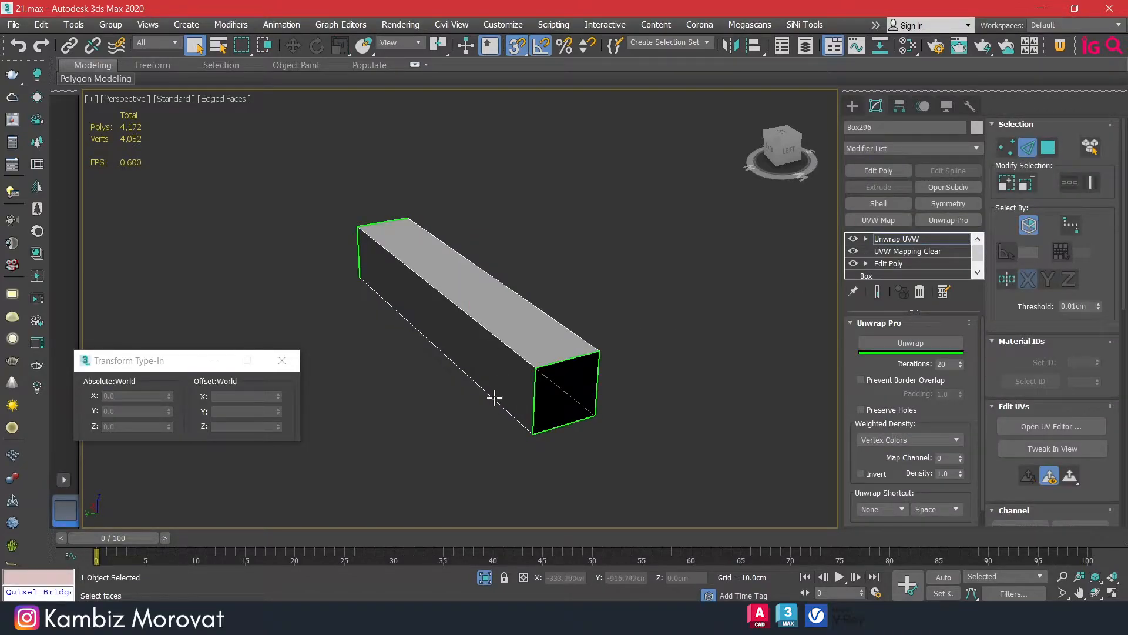
{"action": "scroll", "coordinate": [989, 321], "scroll_direction": "down", "scroll_amount": 5}
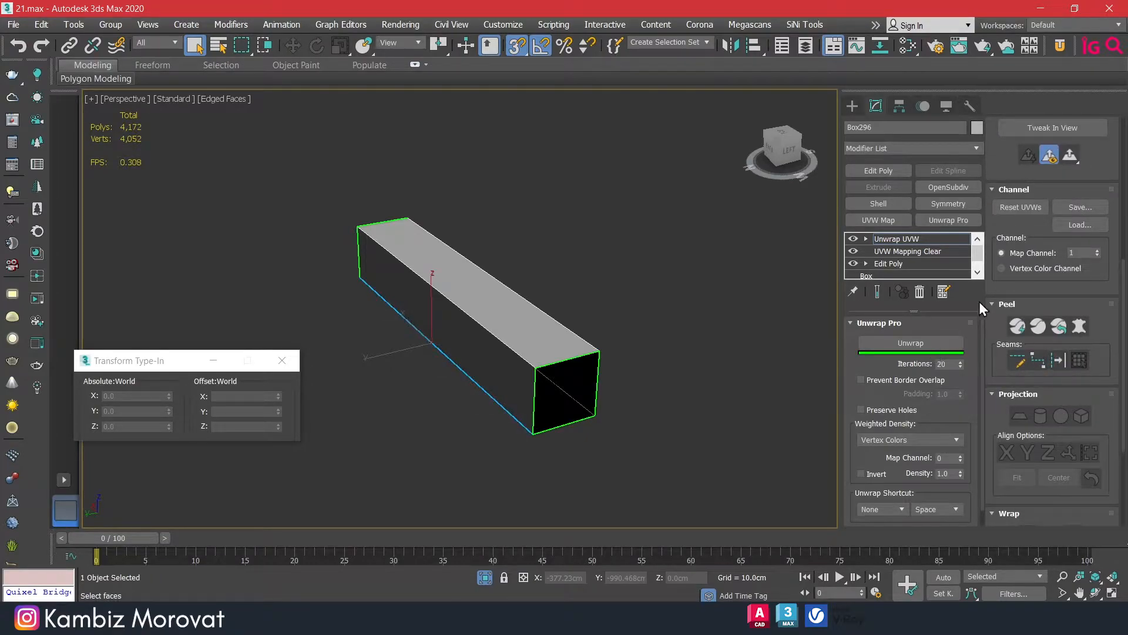
{"action": "left_click", "coordinate": [866, 238]}
{"action": "left_click", "coordinate": [892, 275]}
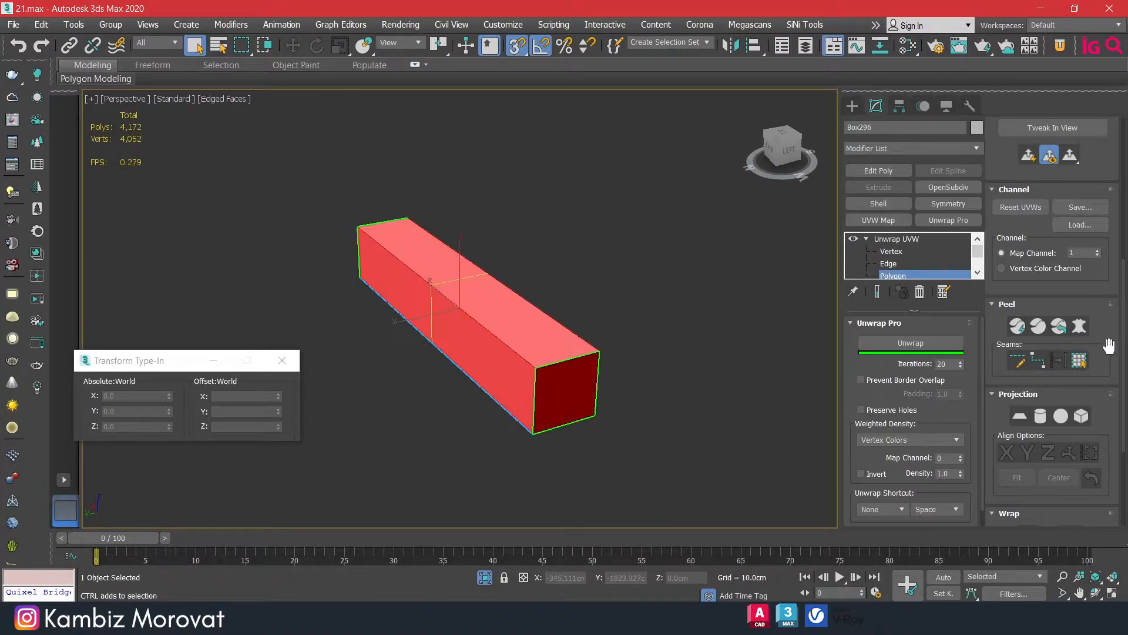
Pelt map the selected crosspiece polygons, stop the pelt simulation and commit the result.
{"action": "left_click", "coordinate": [1080, 325]}
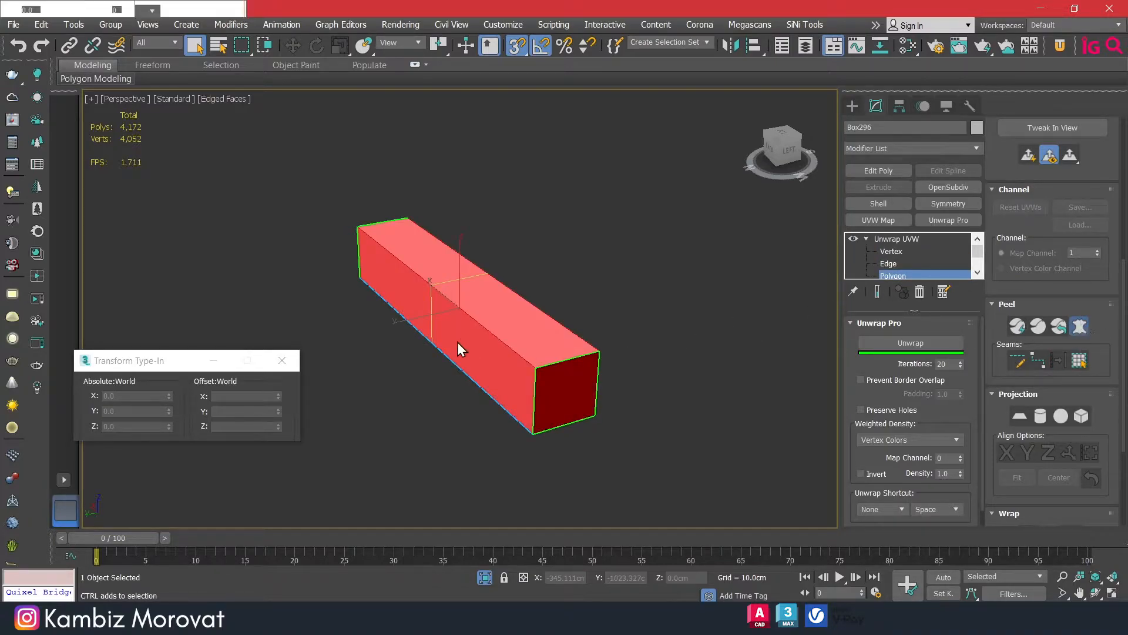
{"action": "left_click", "coordinate": [532, 160]}
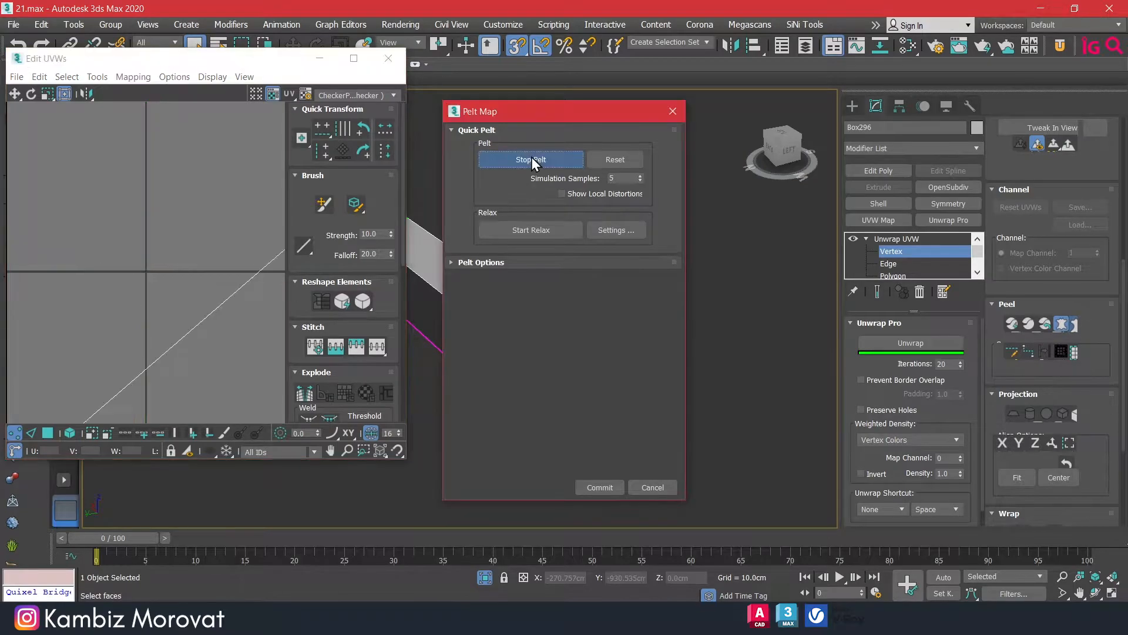
{"action": "left_click", "coordinate": [531, 159]}
{"action": "left_click", "coordinate": [168, 301]}
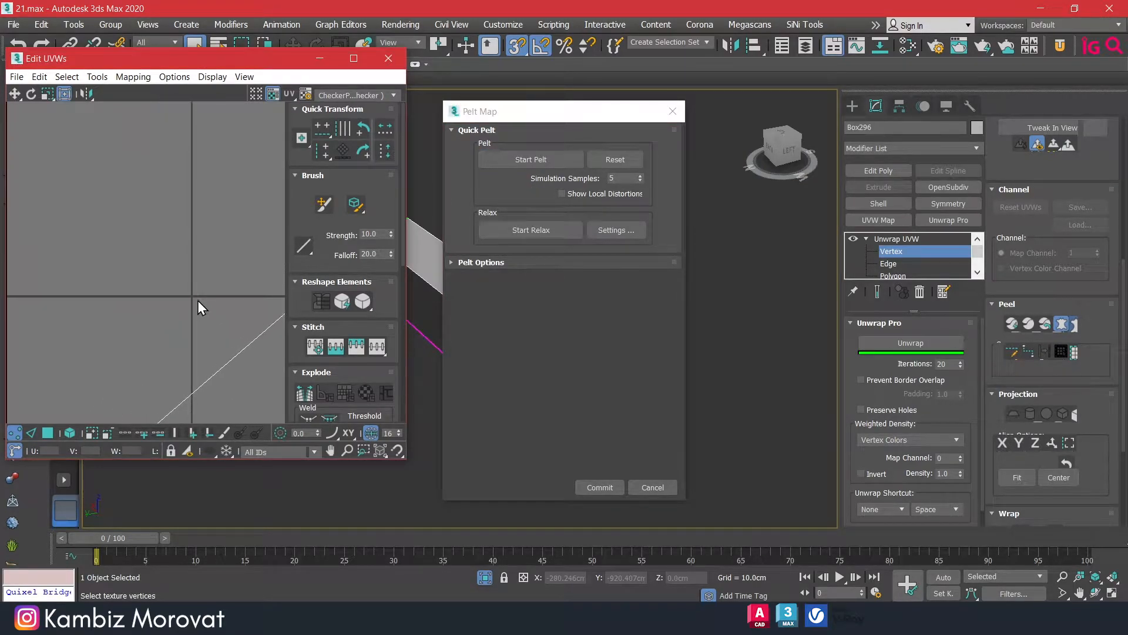
{"action": "left_click", "coordinate": [600, 487]}
Bring the crosspiece's pelted UV shell into view in the UV editor and pack it into the UV tile.
{"action": "middle_click_drag", "start_coordinate": [211, 300], "coordinate": [219, 300]}
{"action": "scroll", "coordinate": [219, 300], "scroll_direction": "up", "scroll_amount": 6}
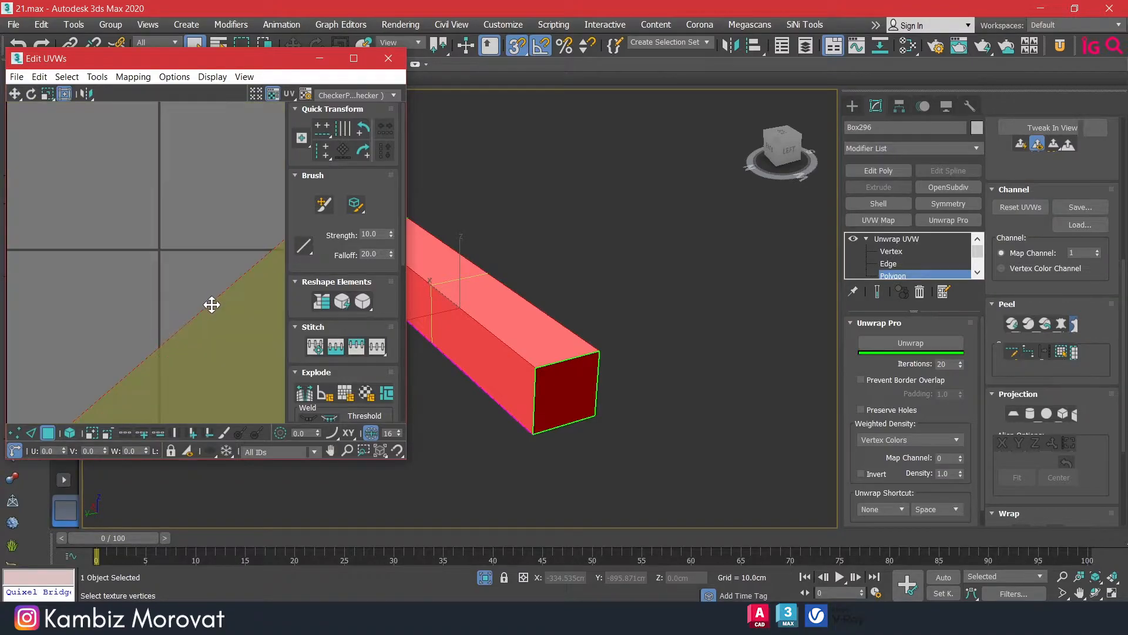
{"action": "middle_click_drag", "start_coordinate": [220, 301], "coordinate": [189, 313]}
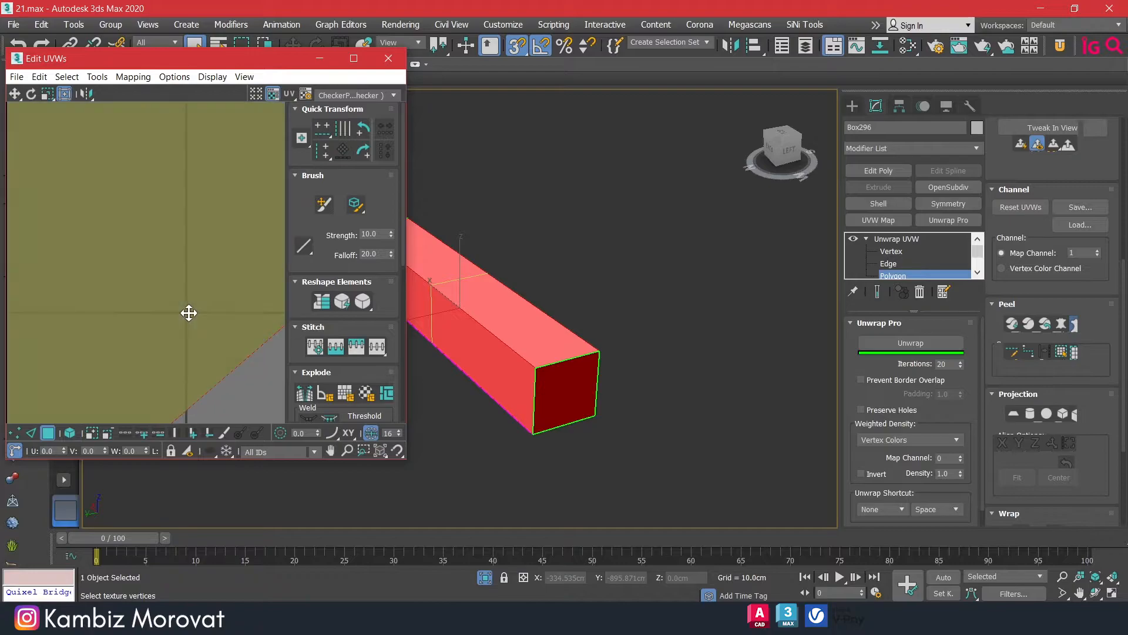
{"action": "left_click_drag", "start_coordinate": [254, 61], "coordinate": [340, 55]}
{"action": "middle_click_drag", "start_coordinate": [282, 306], "coordinate": [325, 245]}
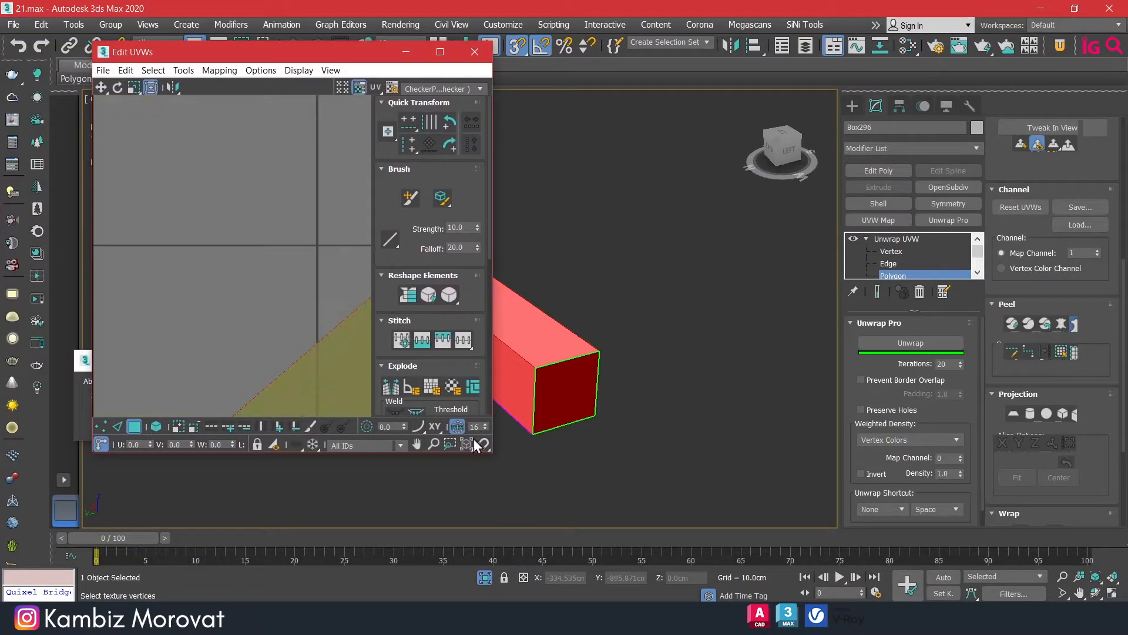
{"action": "left_click", "coordinate": [492, 454]}
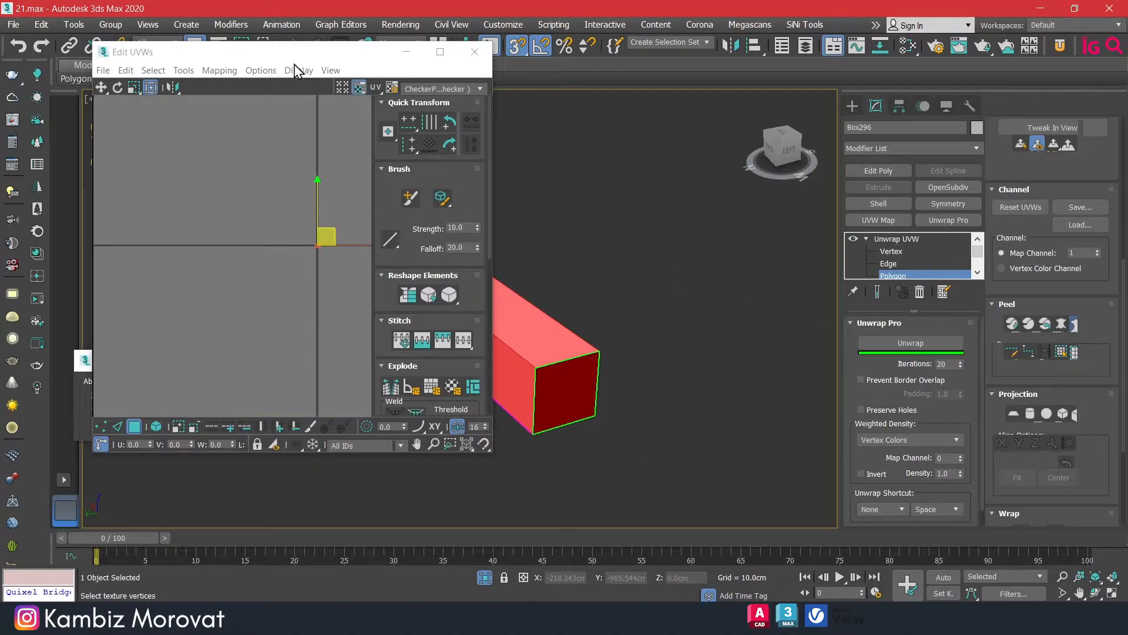
{"action": "left_click_drag", "start_coordinate": [290, 60], "coordinate": [208, 58]}
{"action": "middle_click_drag", "start_coordinate": [223, 214], "coordinate": [161, 238]}
{"action": "middle_click_drag", "start_coordinate": [230, 256], "coordinate": [189, 270]}
{"action": "middle_click_drag", "start_coordinate": [113, 273], "coordinate": [186, 255]}
{"action": "scroll", "coordinate": [188, 323], "scroll_direction": "up", "scroll_amount": 4}
{"action": "scroll", "coordinate": [186, 255], "scroll_direction": "up", "scroll_amount": 5}
{"action": "scroll", "coordinate": [99, 171], "scroll_direction": "up", "scroll_amount": 2}
{"action": "scroll", "coordinate": [101, 172], "scroll_direction": "up", "scroll_amount": 2}
{"action": "middle_click_drag", "start_coordinate": [151, 184], "coordinate": [164, 236]}
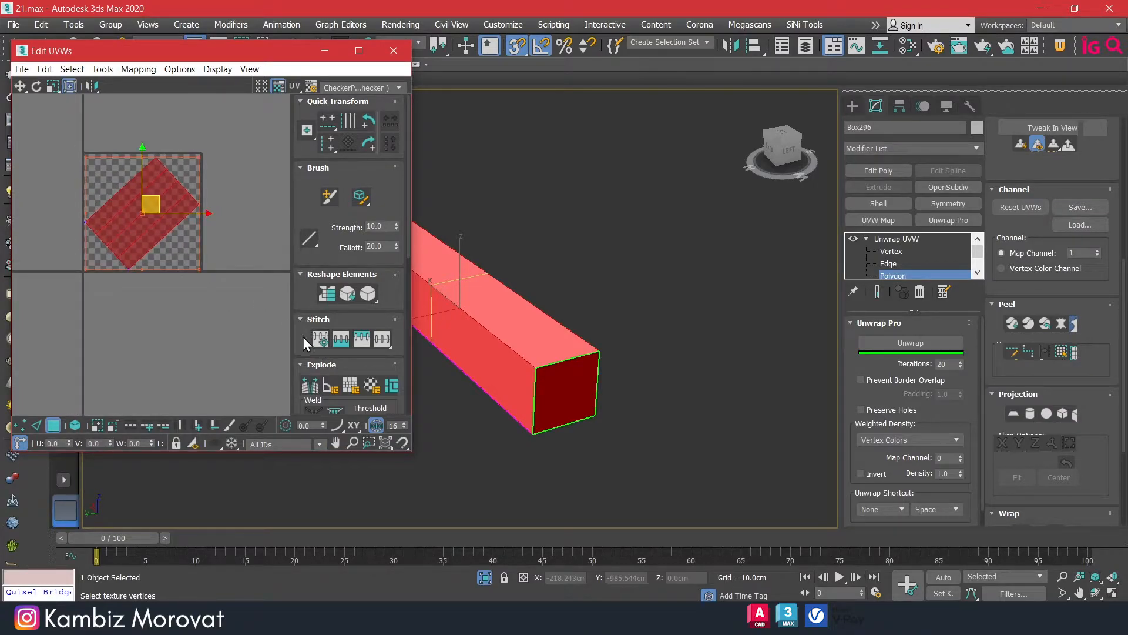
{"action": "left_click_drag", "start_coordinate": [297, 206], "coordinate": [307, 33]}
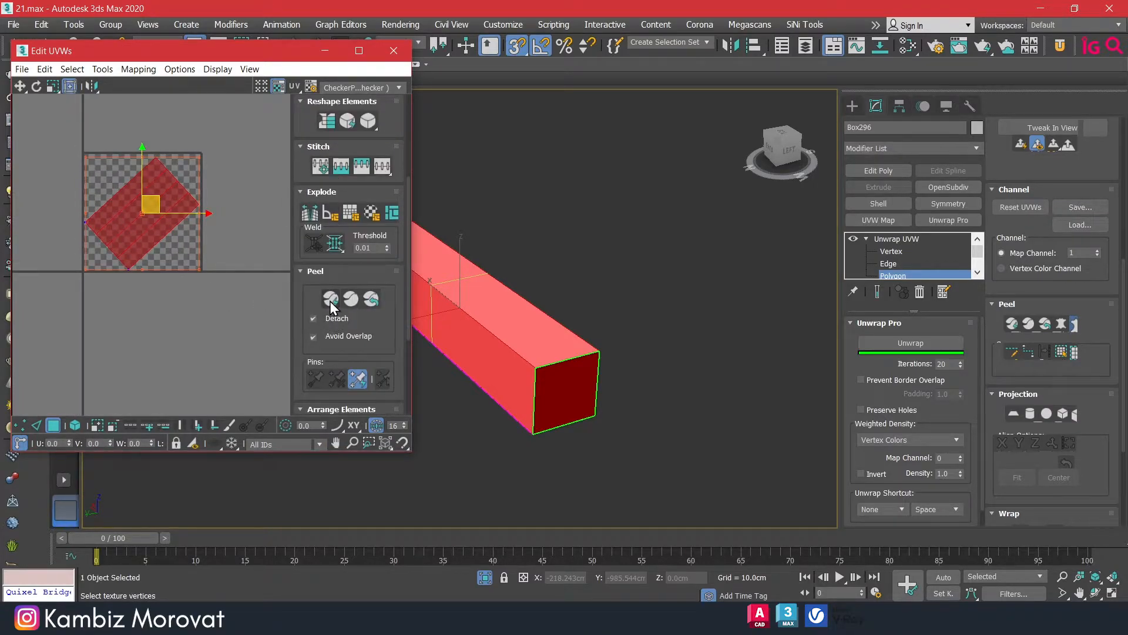
{"action": "left_click_drag", "start_coordinate": [306, 292], "coordinate": [298, 103]}
{"action": "left_click", "coordinate": [310, 286]}
{"action": "scroll", "coordinate": [123, 205], "scroll_direction": "up", "scroll_amount": 2}
Rotate the crosspiece's UV shell nearly upright, with angle snap turned off for the final adjustment of about -1.8 degrees.
{"action": "key", "text": "e"}
{"action": "left_click_drag", "start_coordinate": [171, 219], "coordinate": [211, 151]}
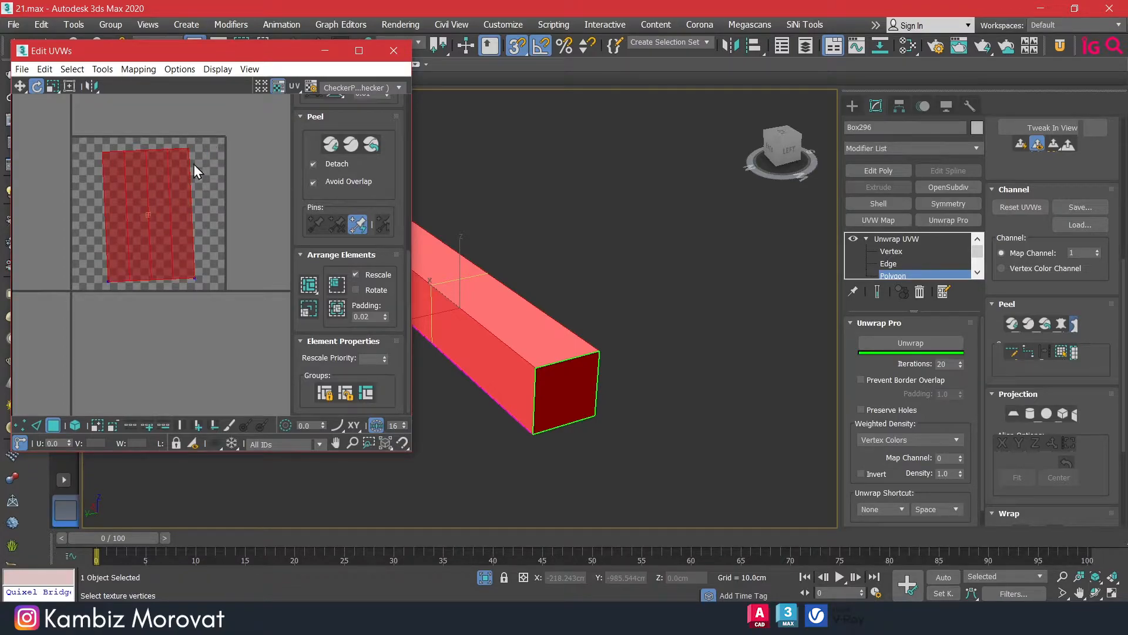
{"action": "scroll", "coordinate": [135, 157], "scroll_direction": "up", "scroll_amount": 4}
{"action": "middle_click_drag", "start_coordinate": [187, 147], "coordinate": [162, 151]}
{"action": "left_click", "coordinate": [181, 160]}
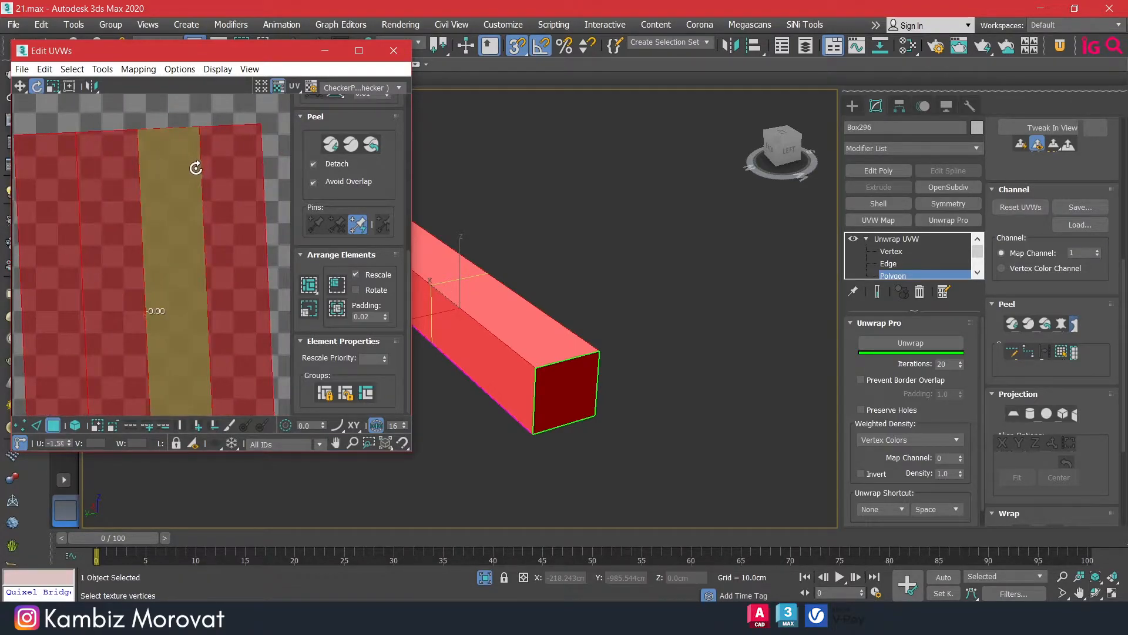
{"action": "left_click_drag", "start_coordinate": [195, 168], "coordinate": [200, 171]}
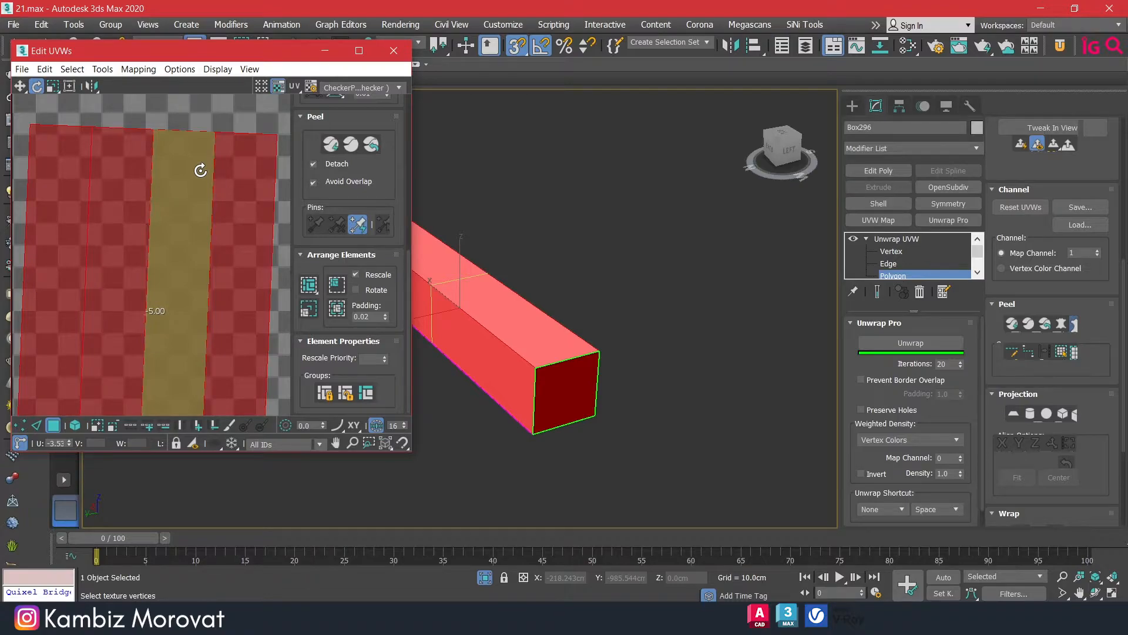
{"action": "left_click_drag", "start_coordinate": [208, 161], "coordinate": [203, 142]}
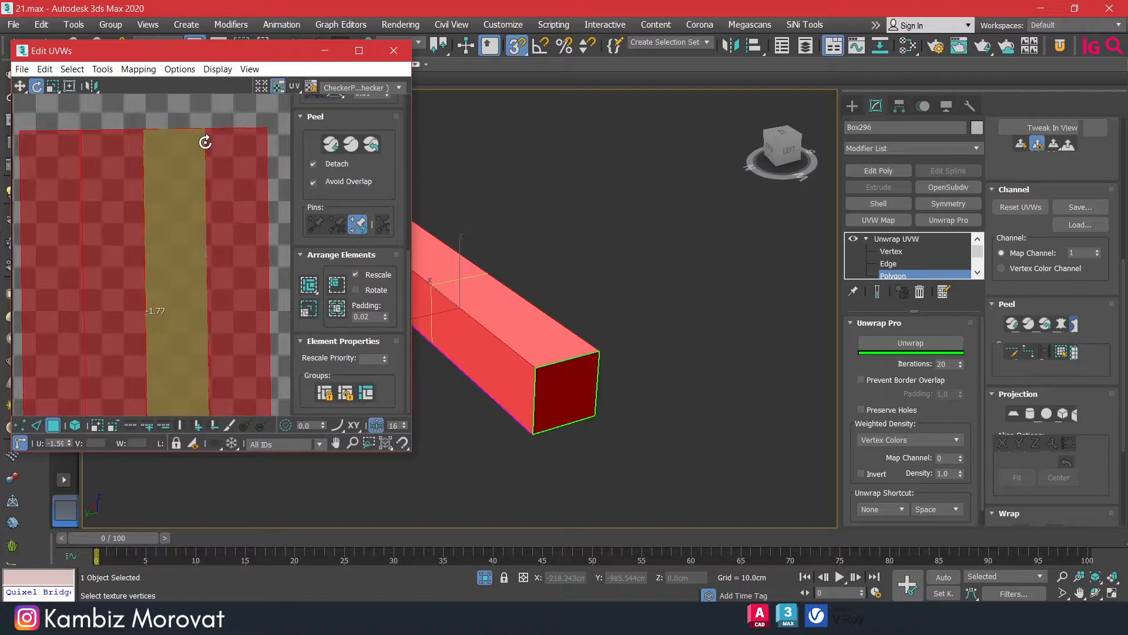
{"action": "left_click_drag", "start_coordinate": [205, 142], "coordinate": [204, 142]}
Fine-tune the UV shell's rotation by about -0.27 degrees so its long edges follow the checker grid.
{"action": "scroll", "coordinate": [211, 216], "scroll_direction": "down", "scroll_amount": 3}
{"action": "scroll", "coordinate": [192, 229], "scroll_direction": "up", "scroll_amount": 2}
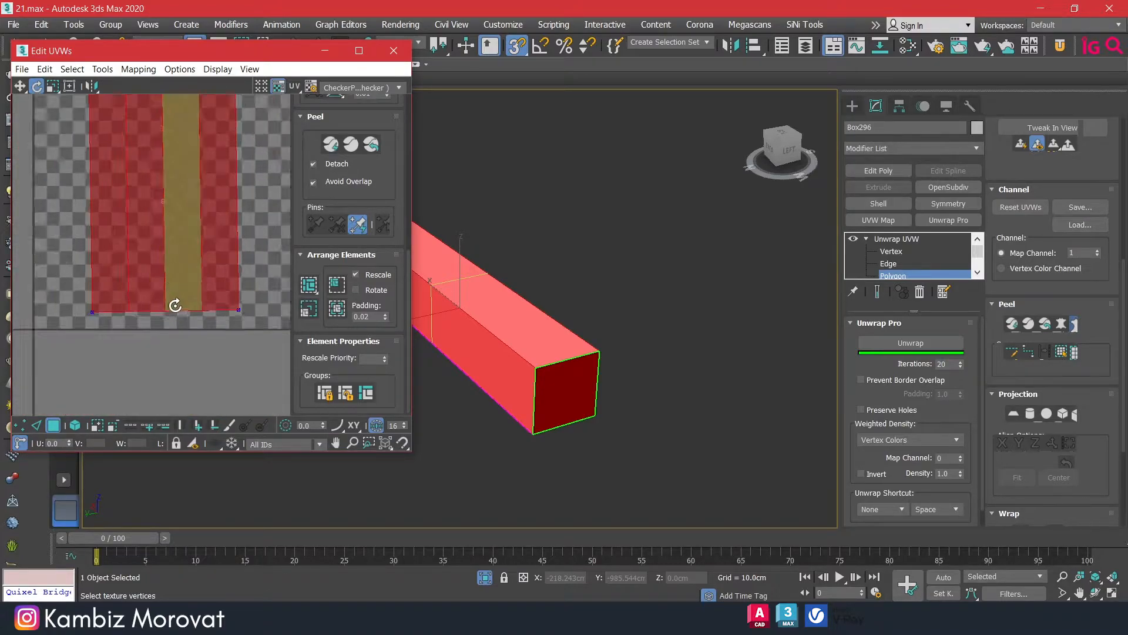
{"action": "scroll", "coordinate": [175, 305], "scroll_direction": "up", "scroll_amount": 3}
{"action": "scroll", "coordinate": [203, 329], "scroll_direction": "down", "scroll_amount": 1}
{"action": "left_click_drag", "start_coordinate": [253, 244], "coordinate": [257, 244]}
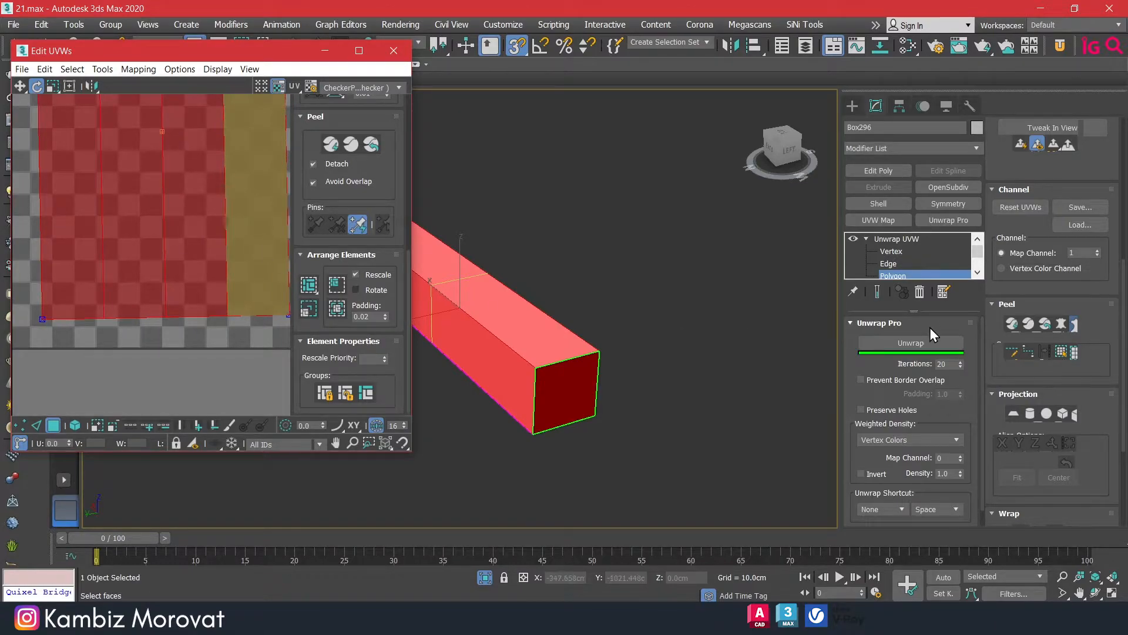
{"action": "left_click", "coordinate": [872, 344]}
{"action": "scroll", "coordinate": [176, 259], "scroll_direction": "down", "scroll_amount": 3}
{"action": "middle_click_drag", "start_coordinate": [194, 265], "coordinate": [191, 296]}
{"action": "scroll", "coordinate": [207, 204], "scroll_direction": "up", "scroll_amount": 2}
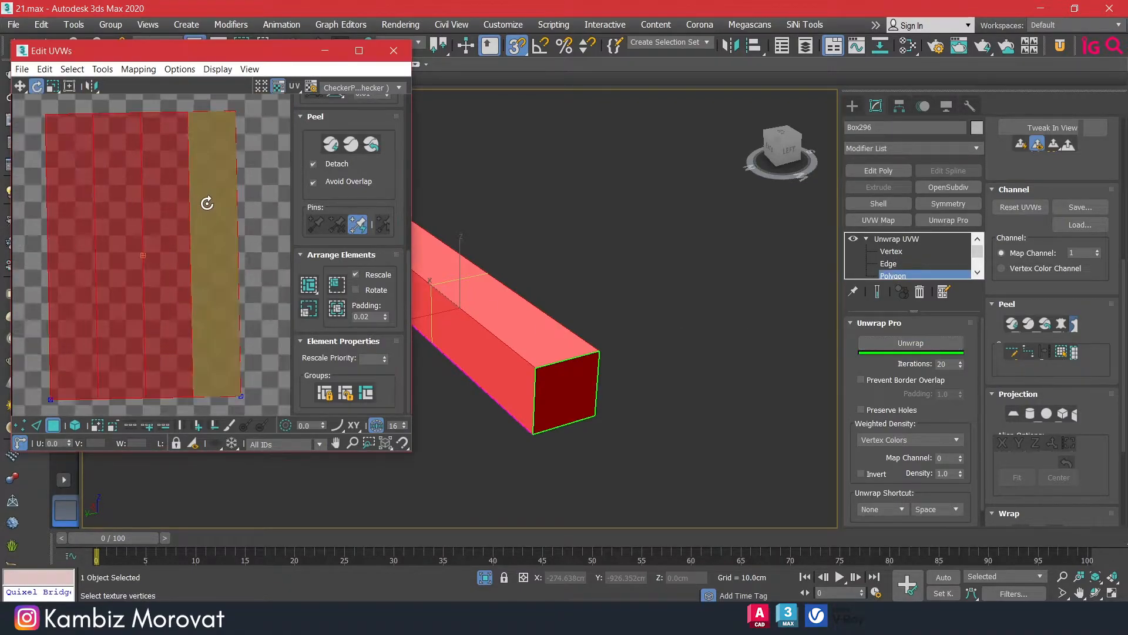
{"action": "left_click_drag", "start_coordinate": [224, 221], "coordinate": [235, 219]}
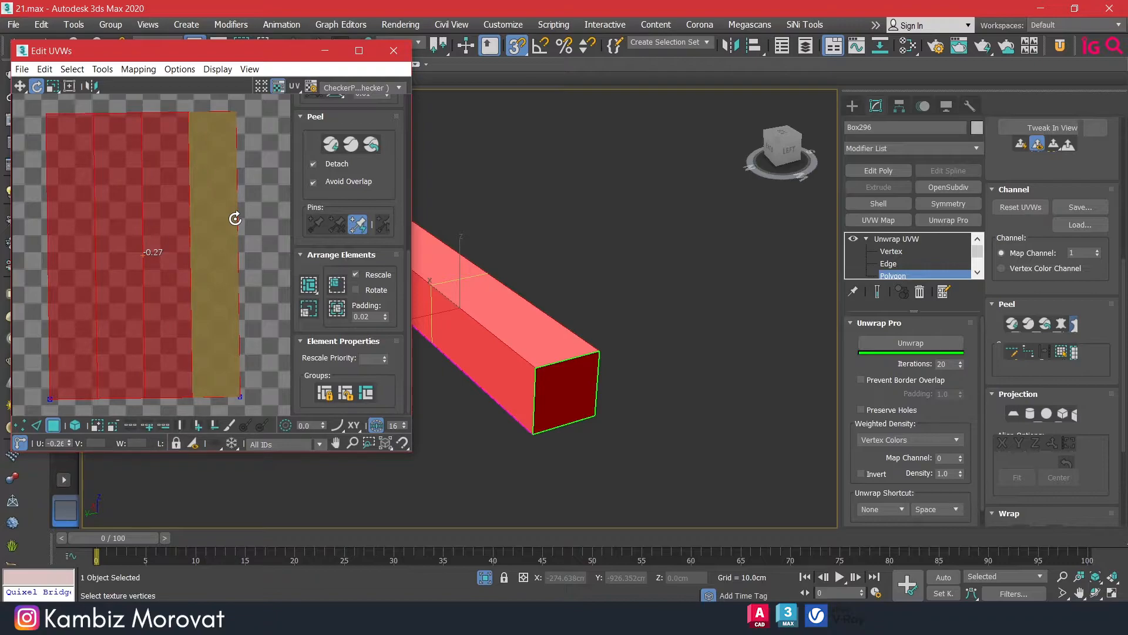
{"action": "left_click_drag", "start_coordinate": [235, 219], "coordinate": [235, 219]}
Repack the straightened UV shell against the tile's corner and close the UV editor.
{"action": "scroll", "coordinate": [194, 219], "scroll_direction": "down", "scroll_amount": 3}
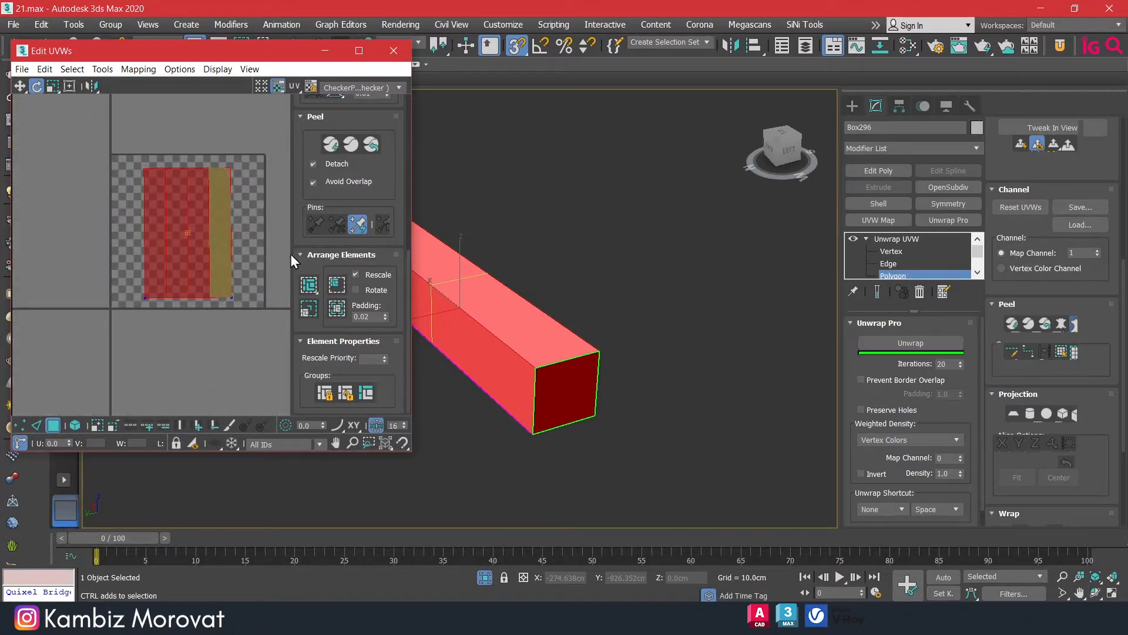
{"action": "left_click", "coordinate": [308, 286]}
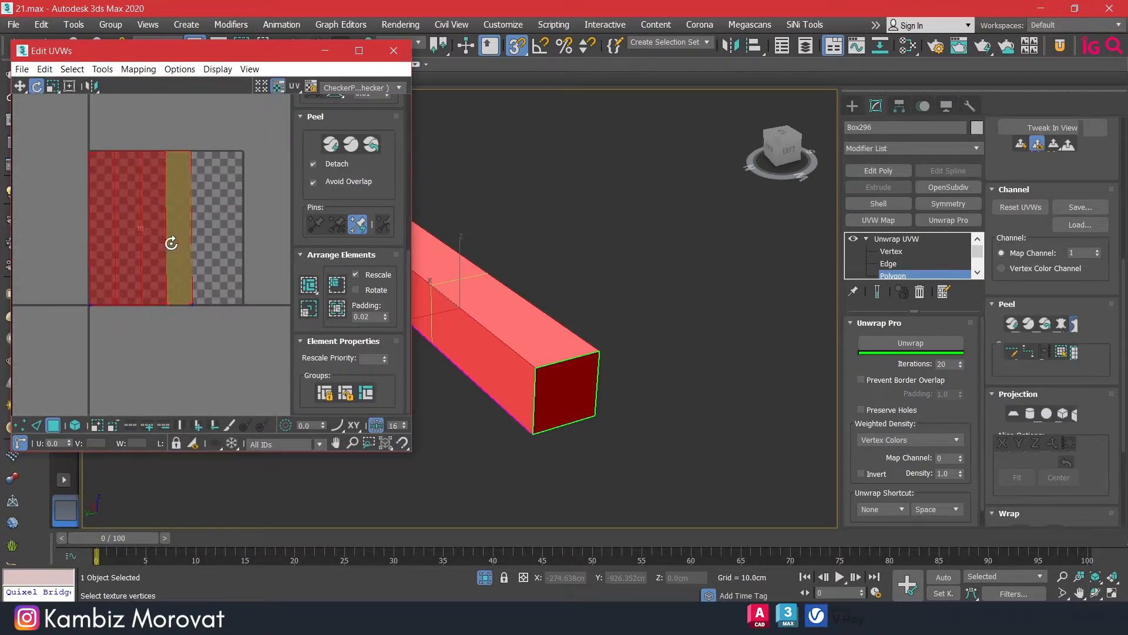
{"action": "left_click", "coordinate": [394, 50]}
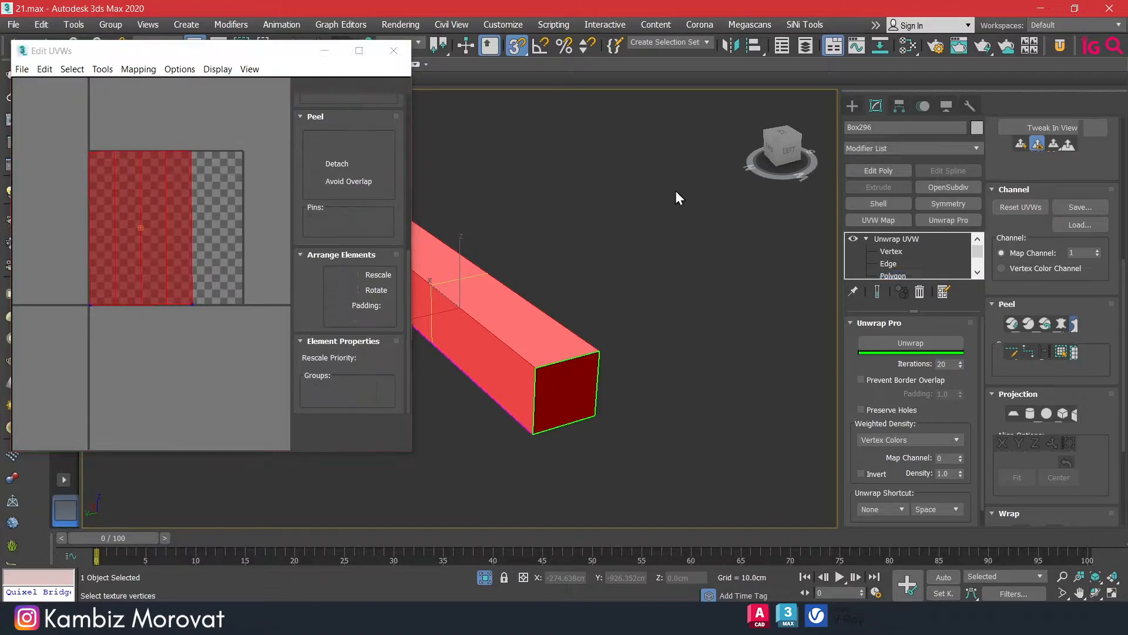
Convert the unwrapped crosspiece to Editable Poly and end its isolation.
{"action": "right_click", "coordinate": [513, 304]}
{"action": "mouse_move", "coordinate": [661, 467]}
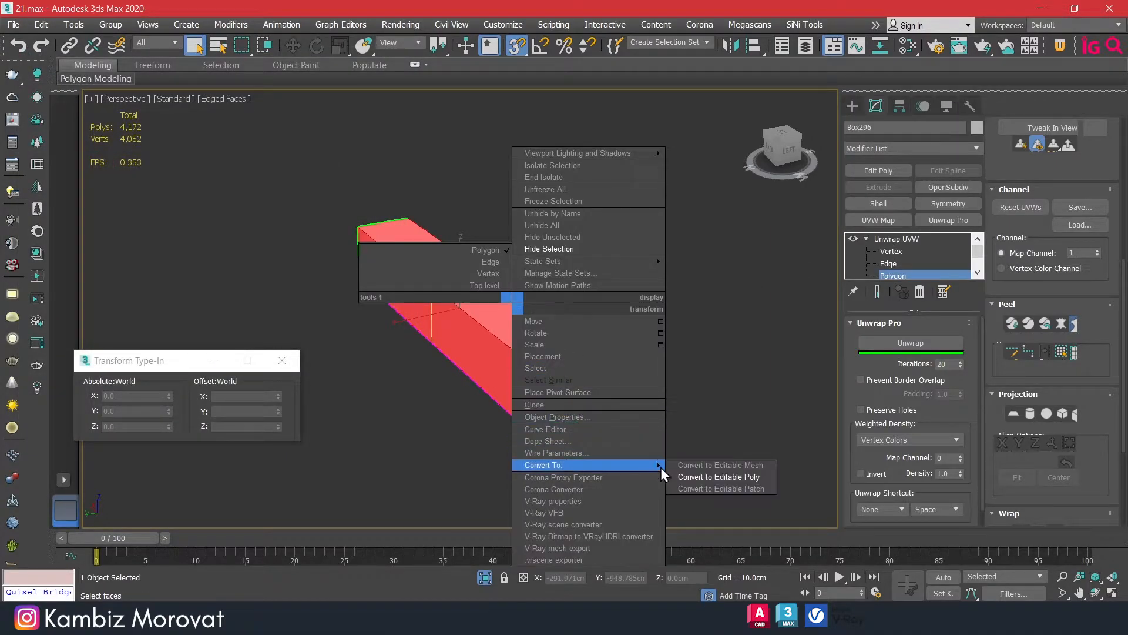
{"action": "left_click", "coordinate": [708, 475]}
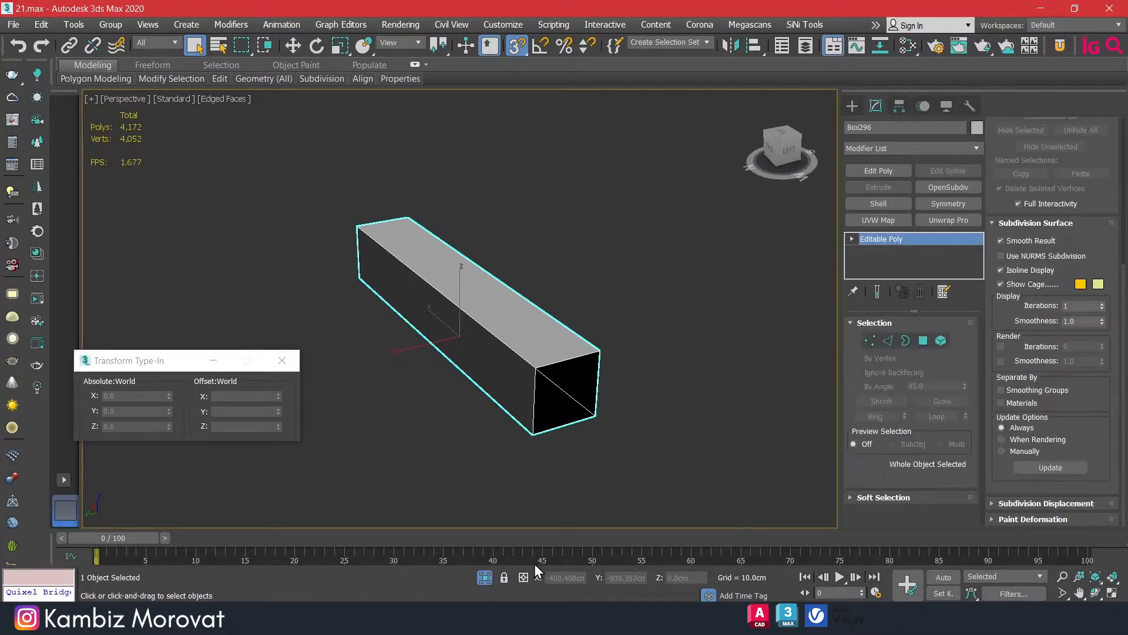
{"action": "left_click", "coordinate": [479, 581]}
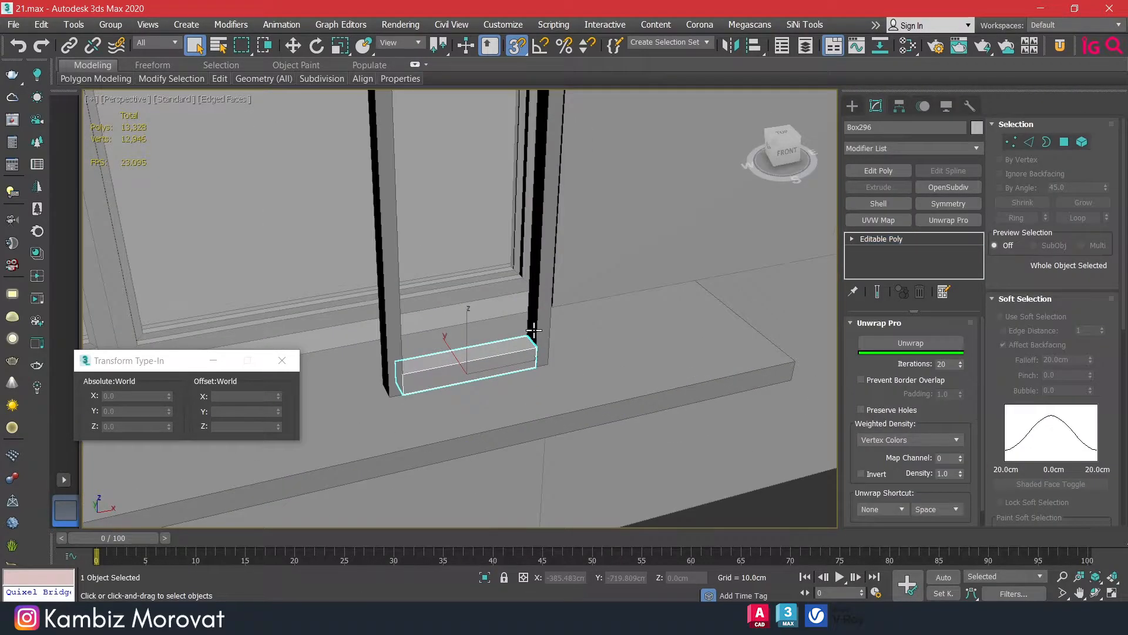
Isolate the crosspiece together with both vertical posts and clear the selection.
{"action": "scroll", "coordinate": [532, 331], "scroll_direction": "down", "scroll_amount": 3}
{"action": "left_click", "coordinate": [545, 330], "text": "ctrl"}
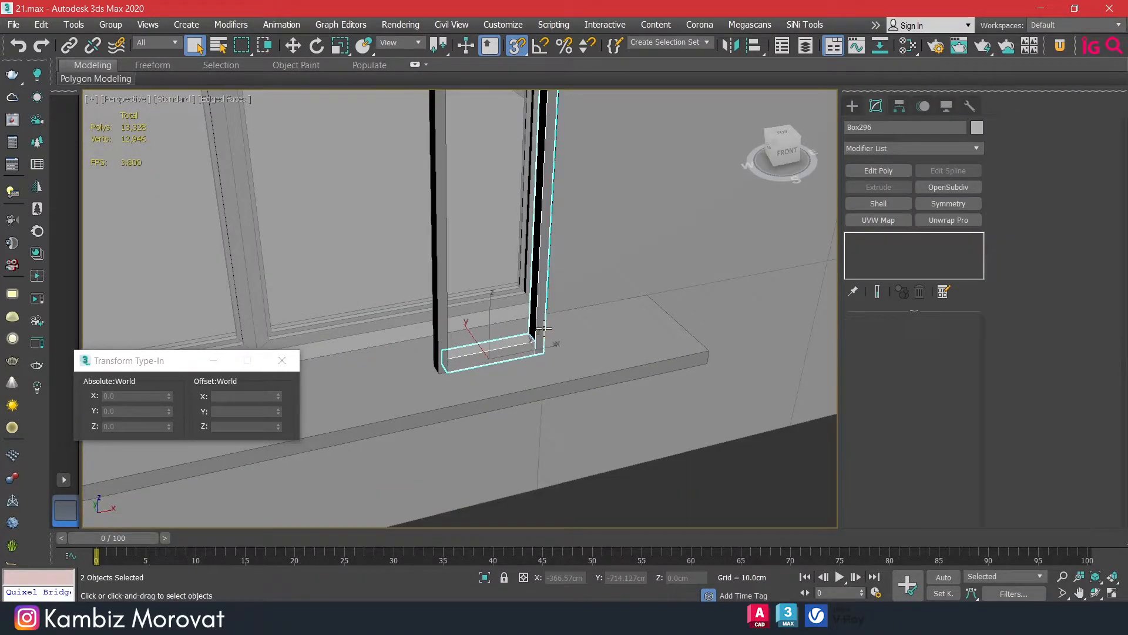
{"action": "left_click", "coordinate": [442, 328], "text": "ctrl"}
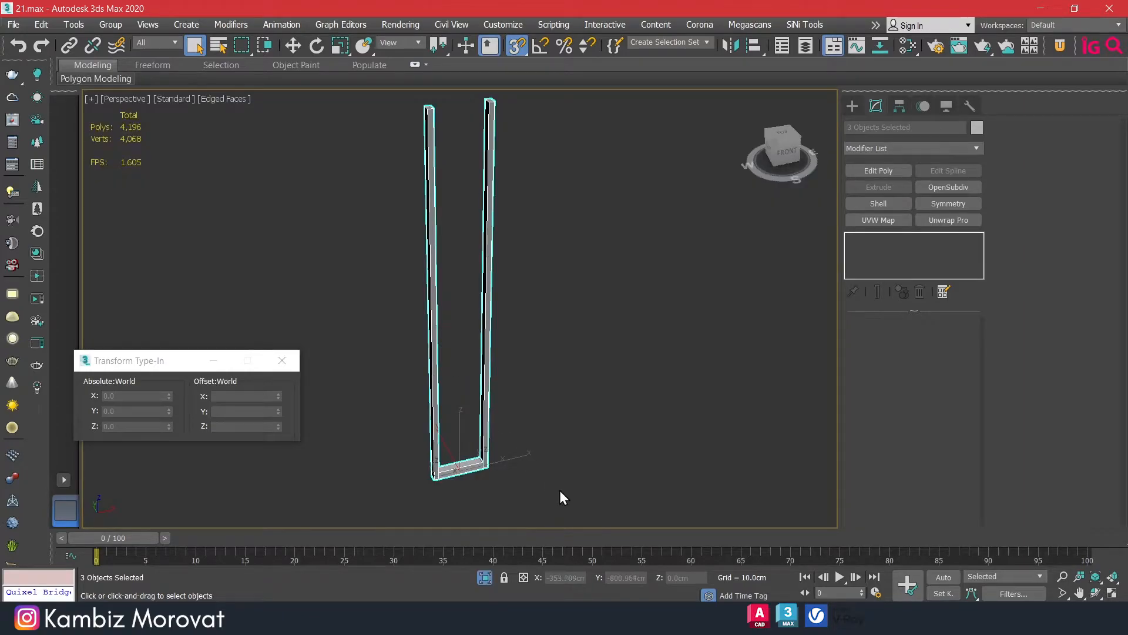
{"action": "left_click", "coordinate": [559, 490]}
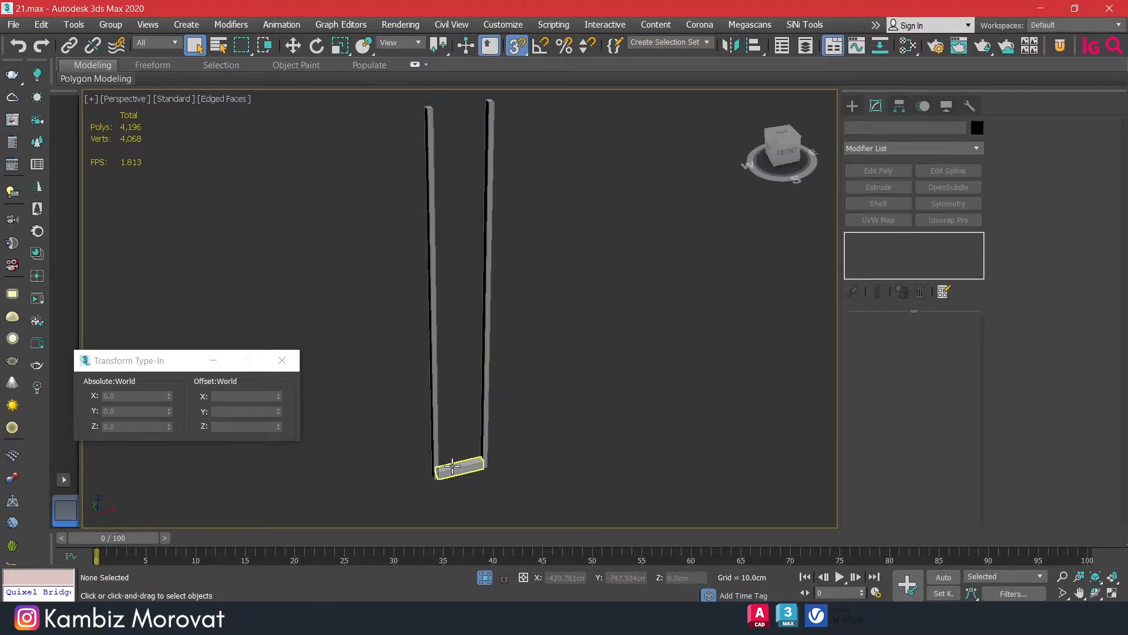
Array the bottom crosspiece as copies spaced 10 cm apart in Z, with enough copies to reach the tops of the posts.
{"action": "left_click", "coordinate": [453, 467]}
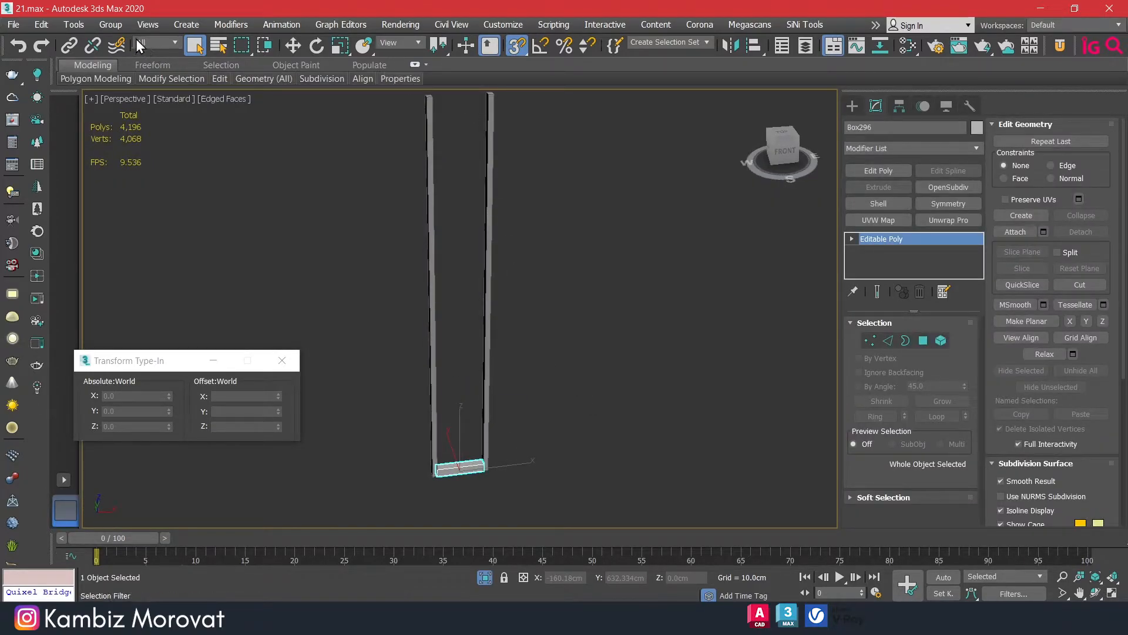
{"action": "left_click", "coordinate": [72, 26]}
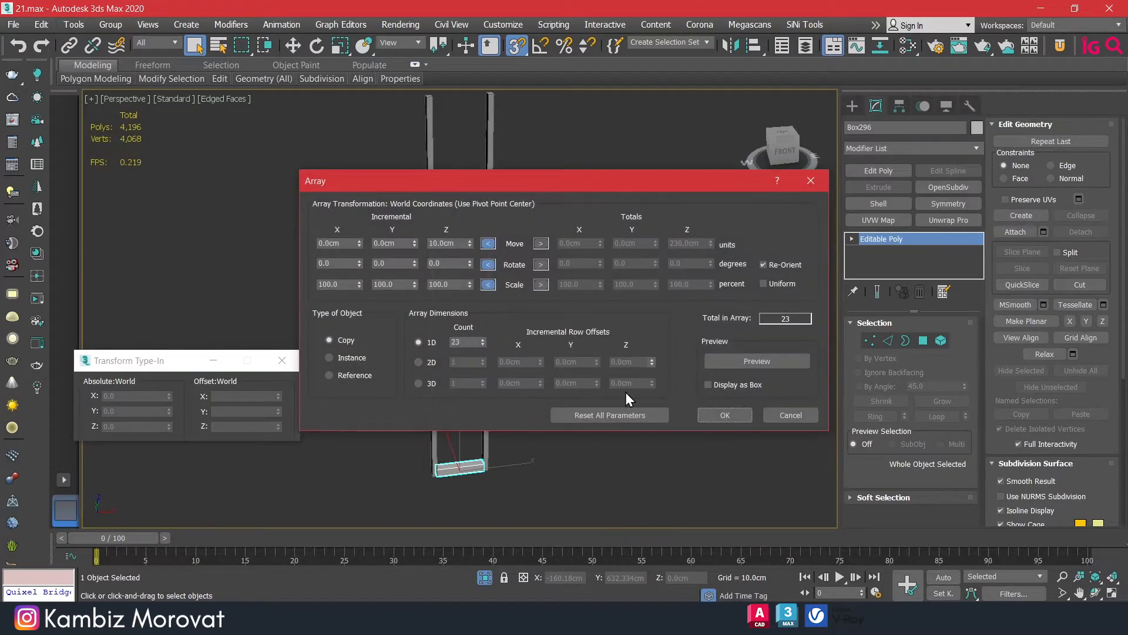
{"action": "left_click", "coordinate": [757, 361]}
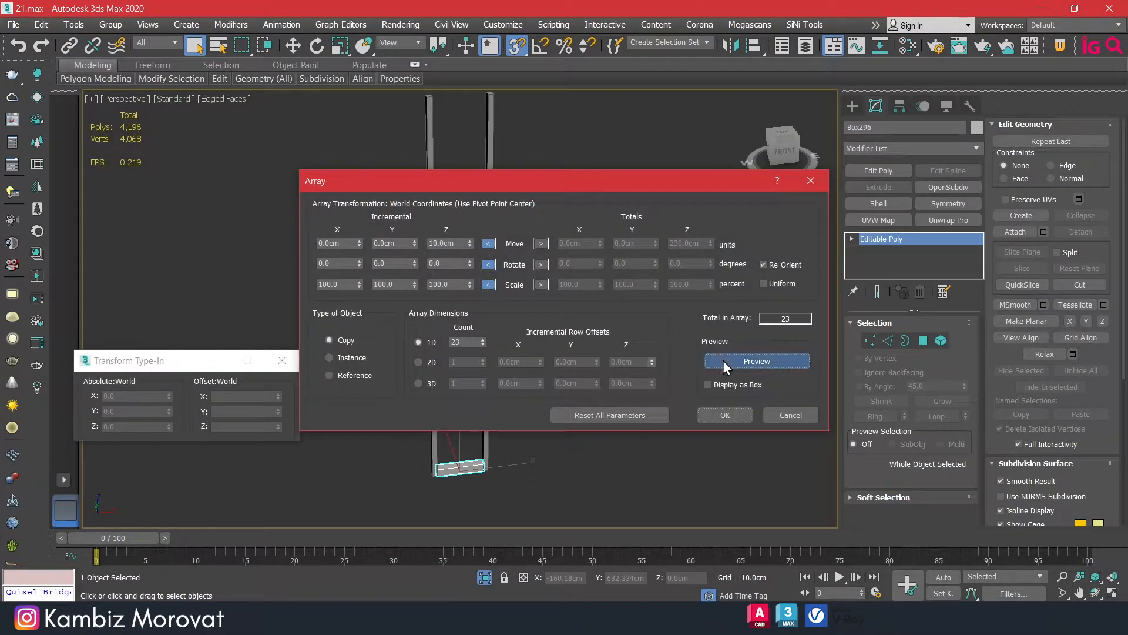
{"action": "left_click_drag", "start_coordinate": [463, 175], "coordinate": [749, 141]}
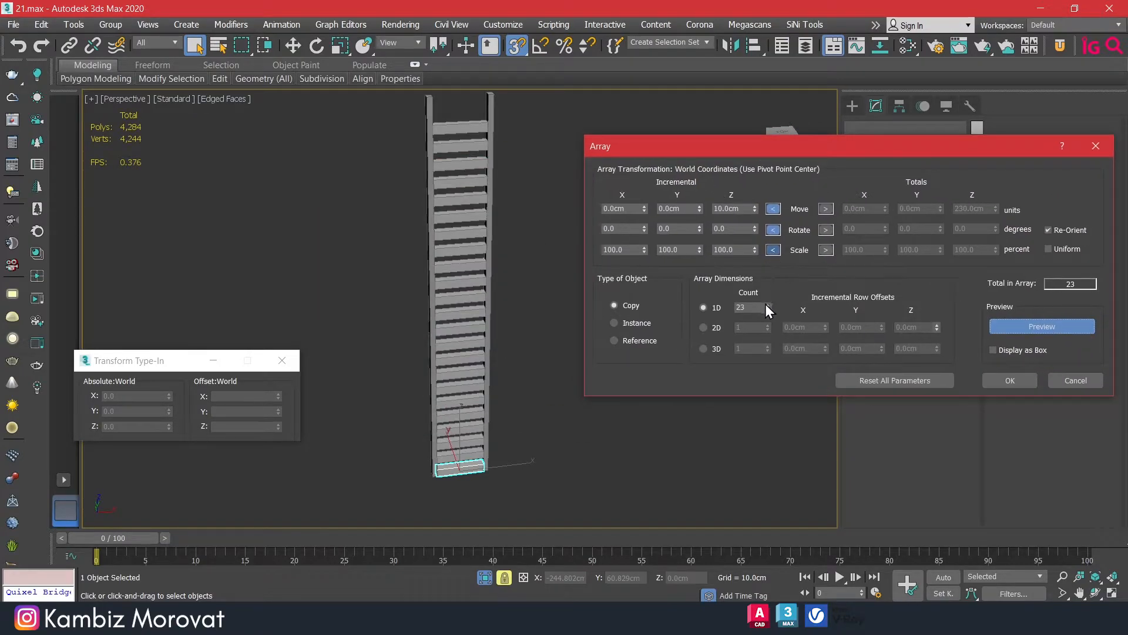
{"action": "left_click", "coordinate": [1009, 381]}
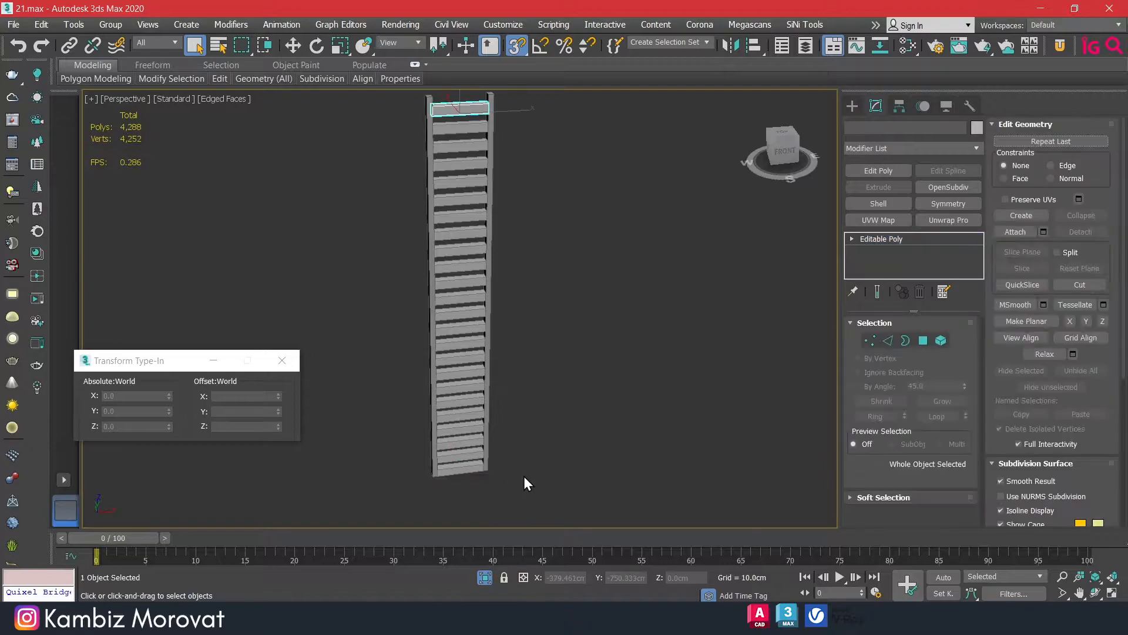
Undo the deletion of the top crosspiece and delete the bottom one instead.
{"action": "left_click", "coordinate": [524, 476]}
{"action": "middle_click_drag", "start_coordinate": [534, 463], "coordinate": [548, 463]}
{"action": "key", "text": "ctrl+z"}
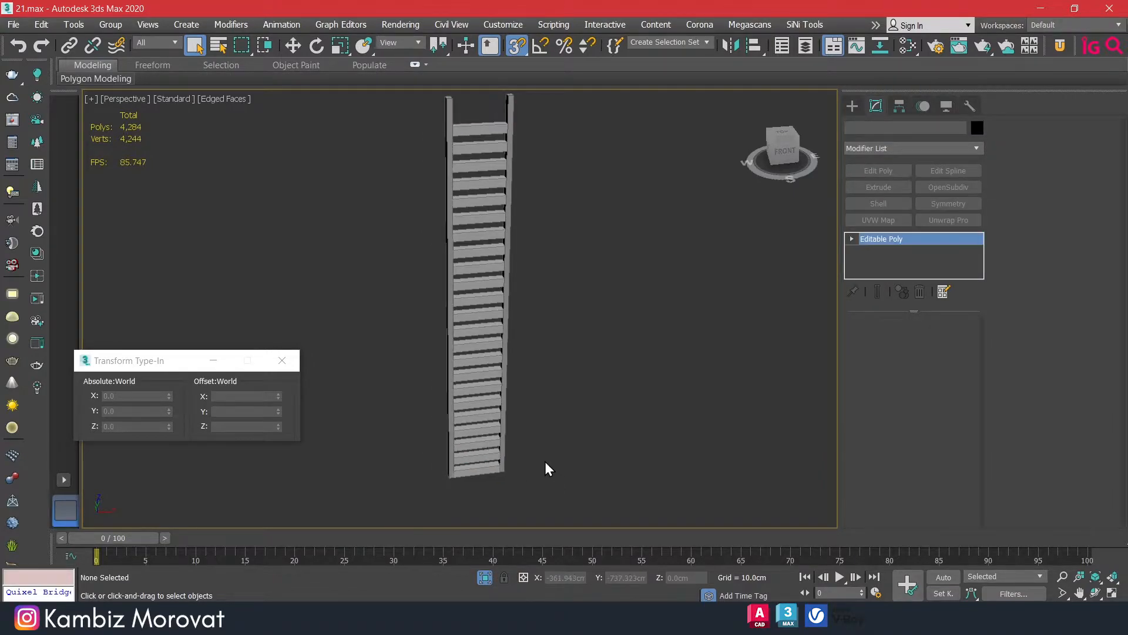
{"action": "key", "text": "Delete"}
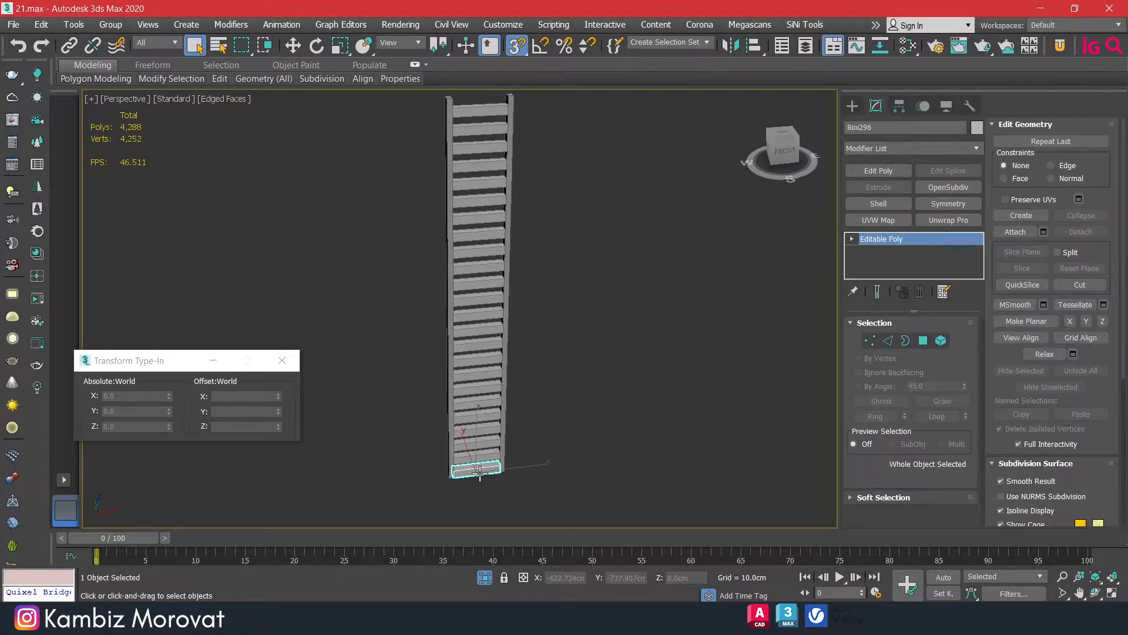
Isolate the arrayed crosspieces and attach all of them to the top one as a single editable poly.
{"action": "left_click_drag", "start_coordinate": [480, 97], "coordinate": [485, 483]}
{"action": "left_click", "coordinate": [473, 111]}
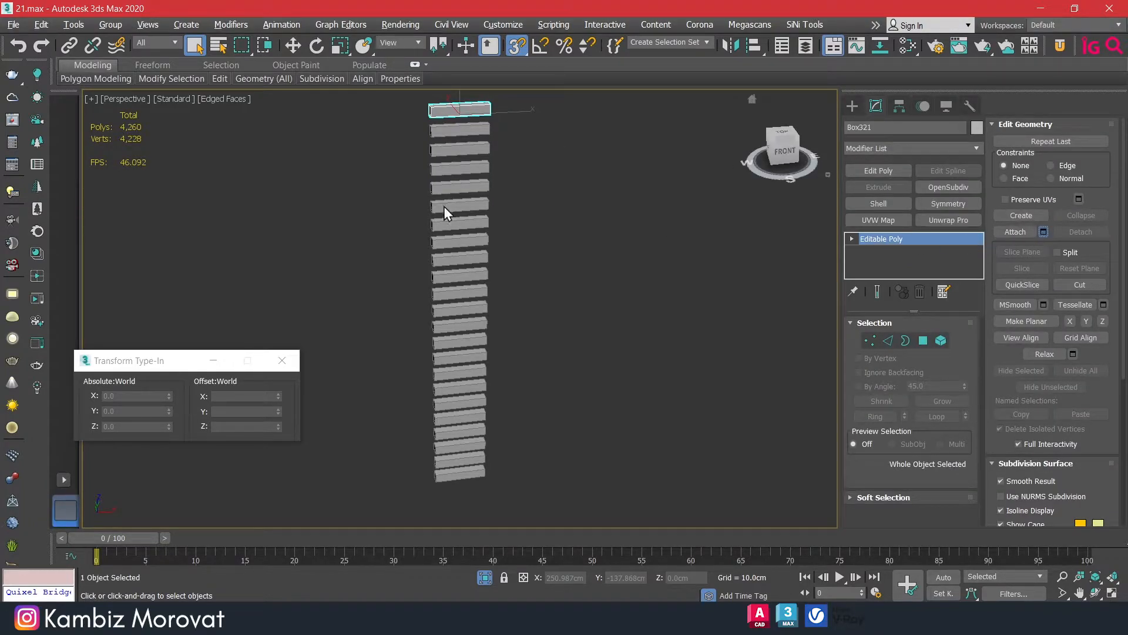
{"action": "scroll", "coordinate": [97, 218], "scroll_direction": "down", "scroll_amount": 2}
{"action": "key", "text": "ctrl+a"}
{"action": "left_click", "coordinate": [249, 324]}
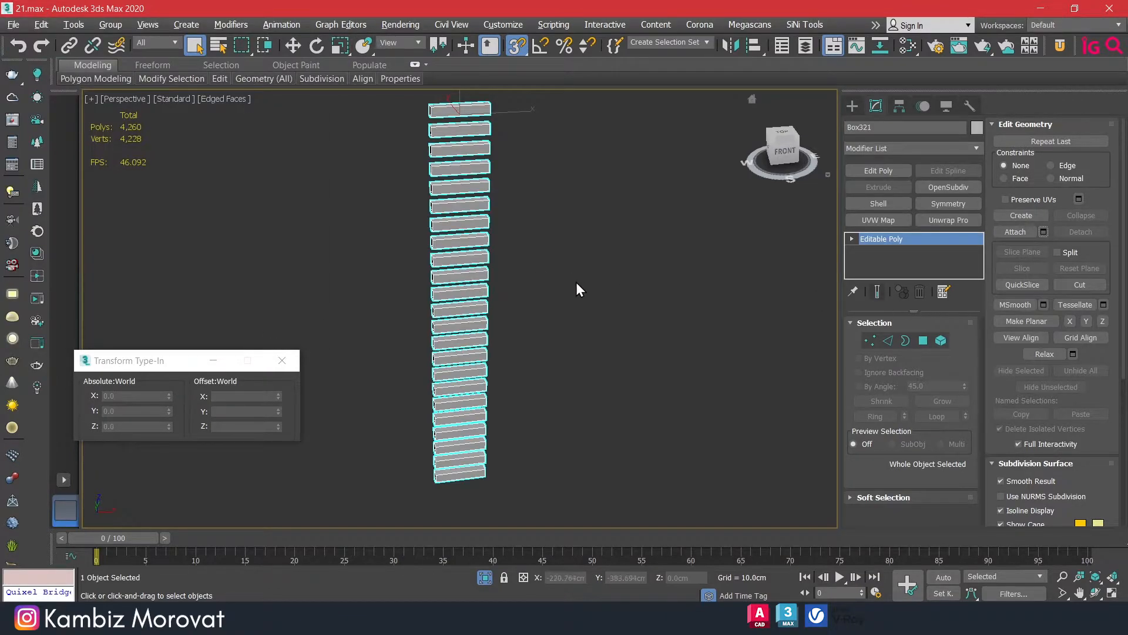
Select the long edges of all crosspieces and start an edge chamfer with an amount of 0.5 cm.
{"action": "middle_click_drag", "start_coordinate": [435, 107], "coordinate": [445, 119], "text": "alt"}
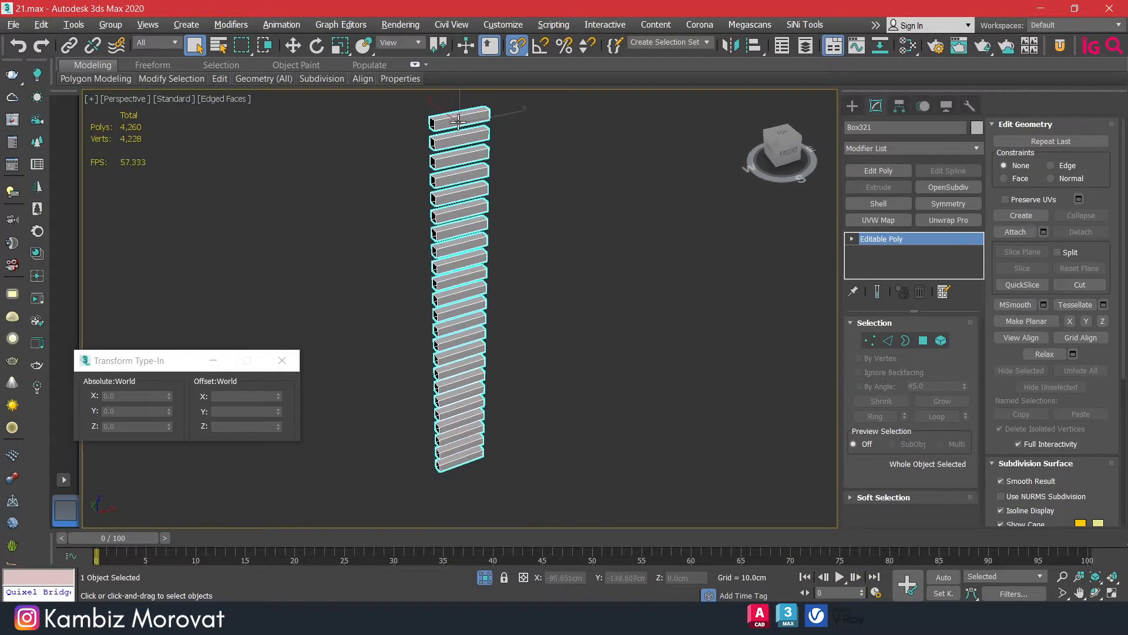
{"action": "scroll", "coordinate": [445, 119], "scroll_direction": "up", "scroll_amount": 4}
{"action": "scroll", "coordinate": [473, 156], "scroll_direction": "down", "scroll_amount": 5}
{"action": "middle_click_drag", "start_coordinate": [478, 156], "coordinate": [544, 205], "text": "alt"}
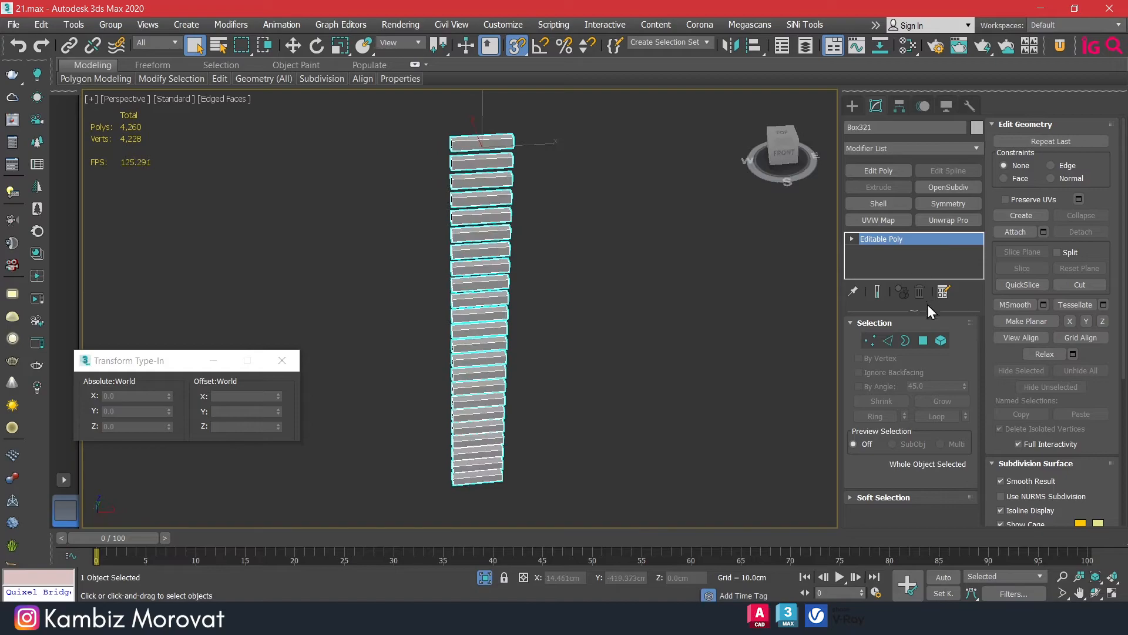
{"action": "left_click", "coordinate": [889, 341]}
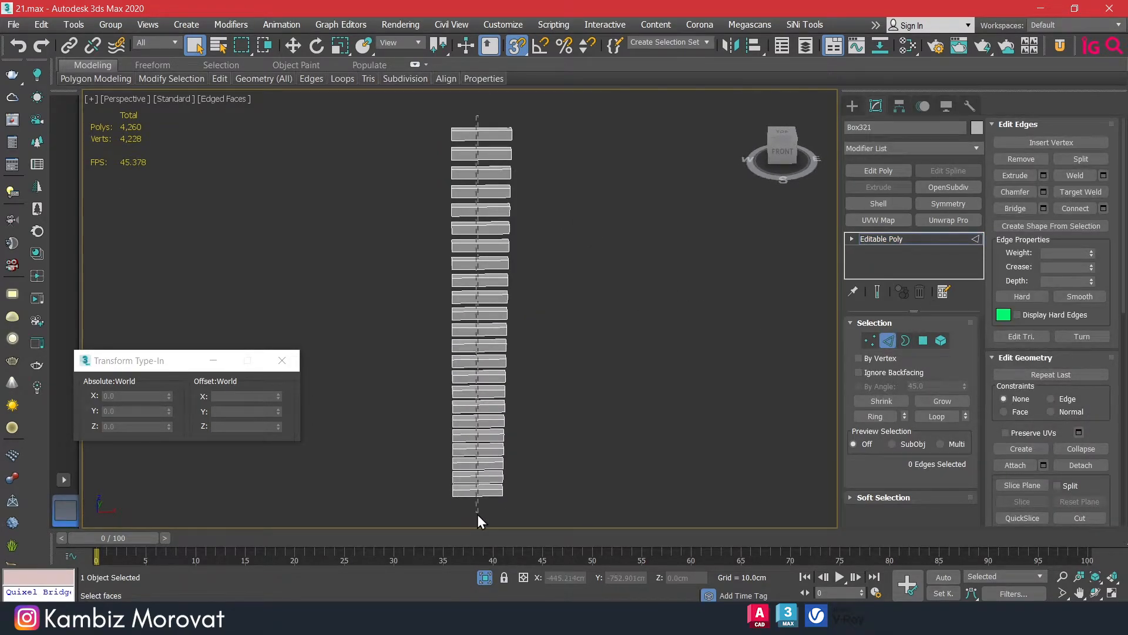
{"action": "left_click_drag", "start_coordinate": [477, 513], "coordinate": [477, 514]}
{"action": "left_click", "coordinate": [1043, 192]}
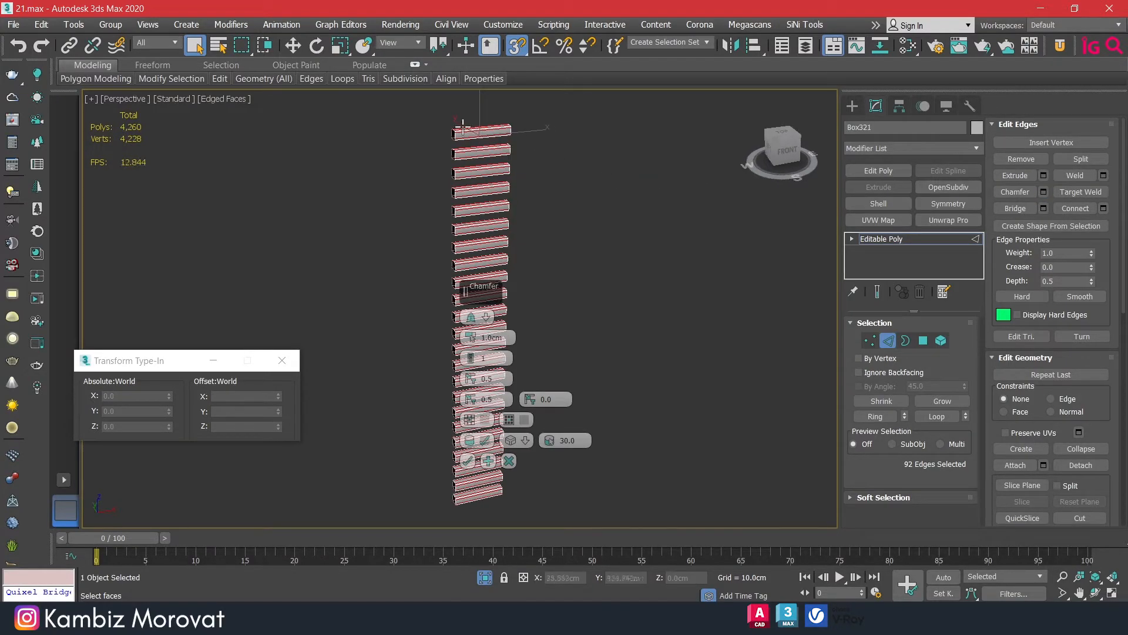
{"action": "scroll", "coordinate": [467, 127], "scroll_direction": "up", "scroll_amount": 10}
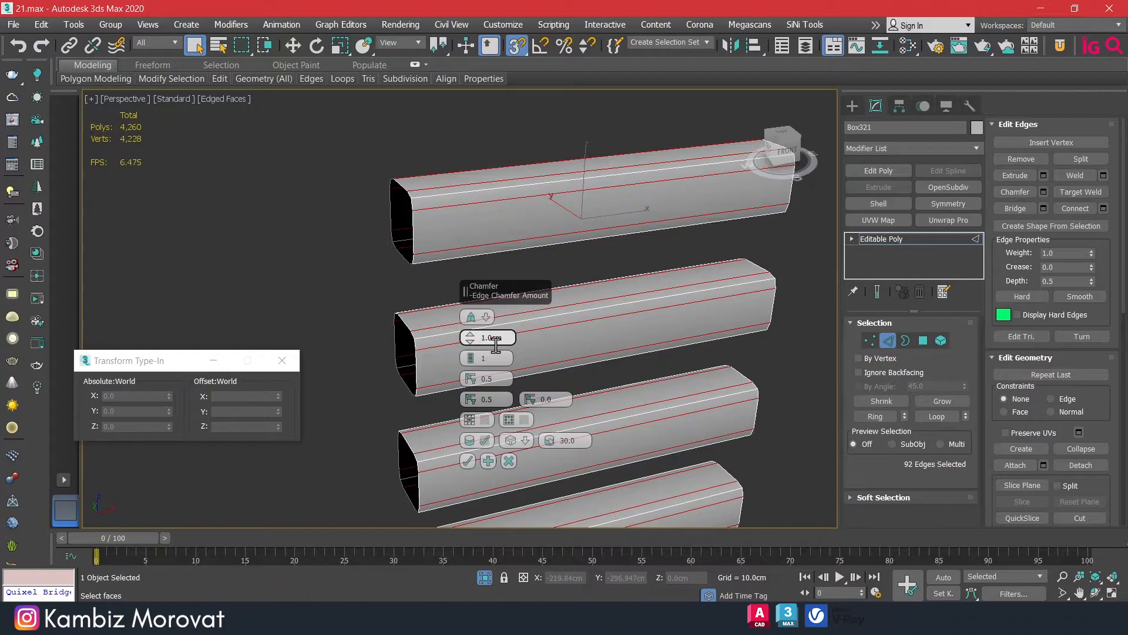
{"action": "key", "text": "Return"}
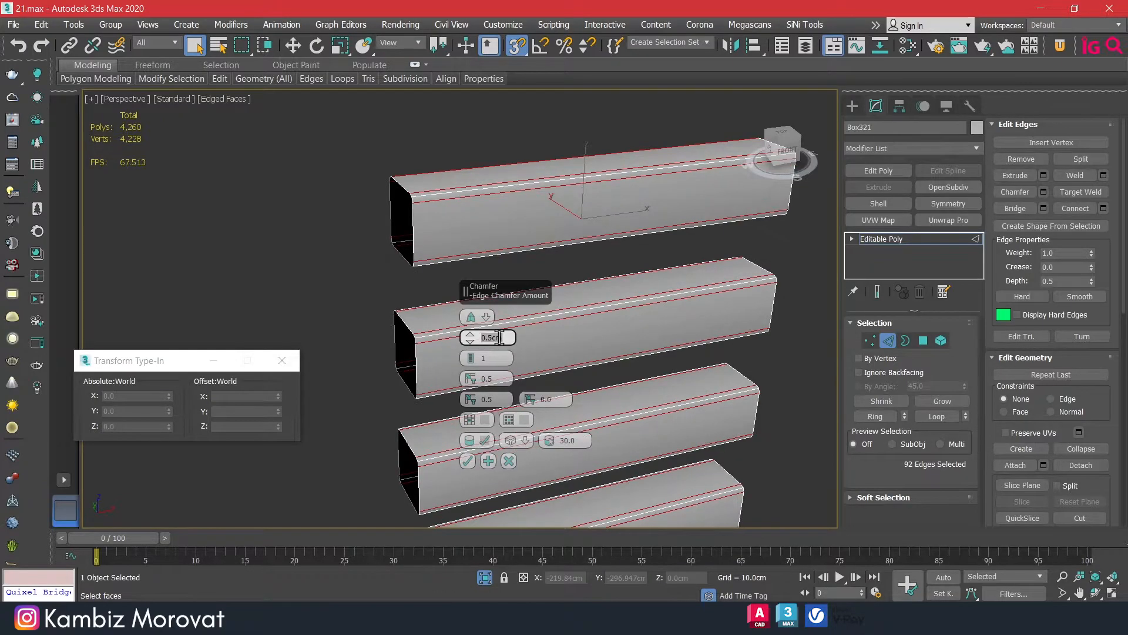
End the isolation and set the crosspiece edge chamfer to 2 segments.
{"action": "left_click", "coordinate": [483, 578]}
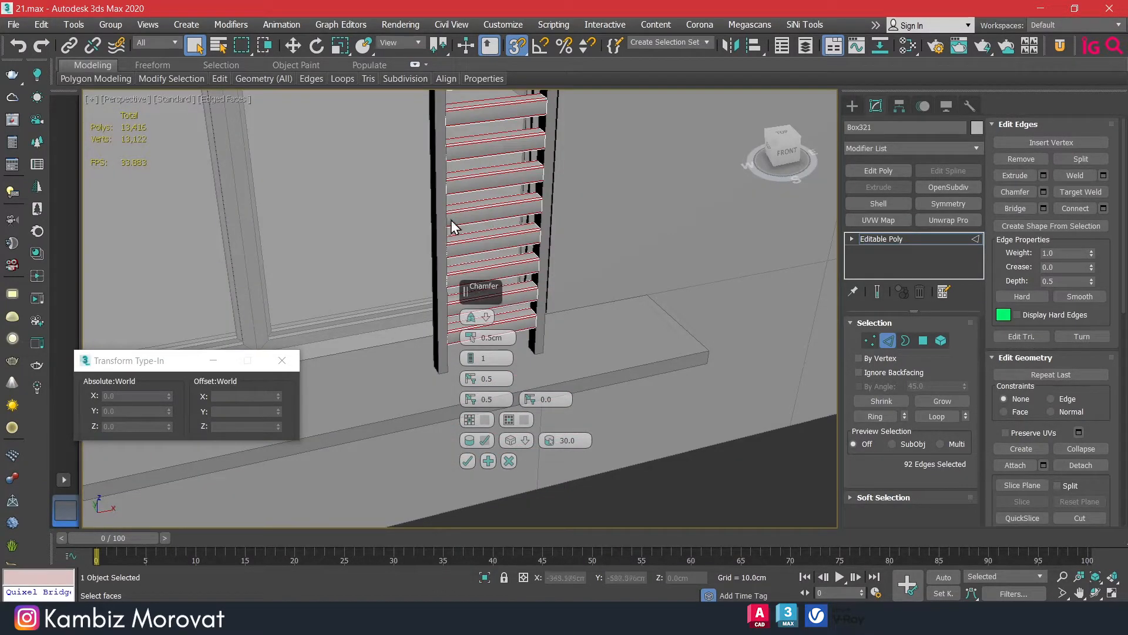
{"action": "scroll", "coordinate": [520, 265], "scroll_direction": "up", "scroll_amount": 5}
{"action": "left_click", "coordinate": [471, 354]}
{"action": "scroll", "coordinate": [441, 192], "scroll_direction": "down", "scroll_amount": 6}
{"action": "middle_click_drag", "start_coordinate": [527, 192], "coordinate": [563, 176], "text": "alt"}
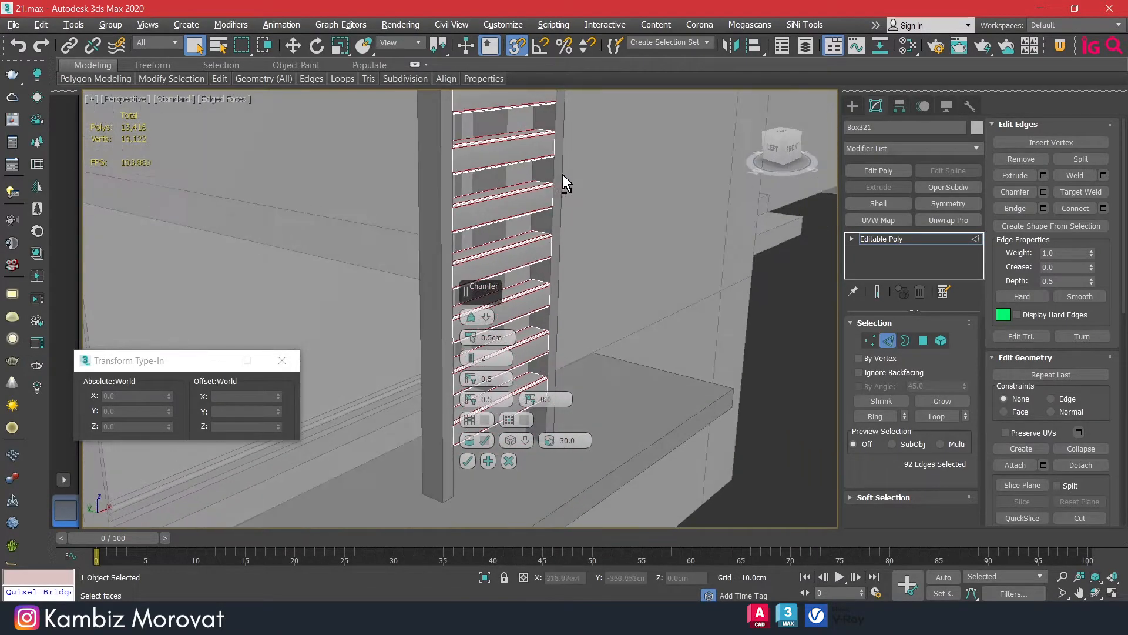
Set the crosspiece edge chamfer amount to 0.35 cm, apply it and leave edge editing.
{"action": "scroll", "coordinate": [559, 191], "scroll_direction": "up", "scroll_amount": 6}
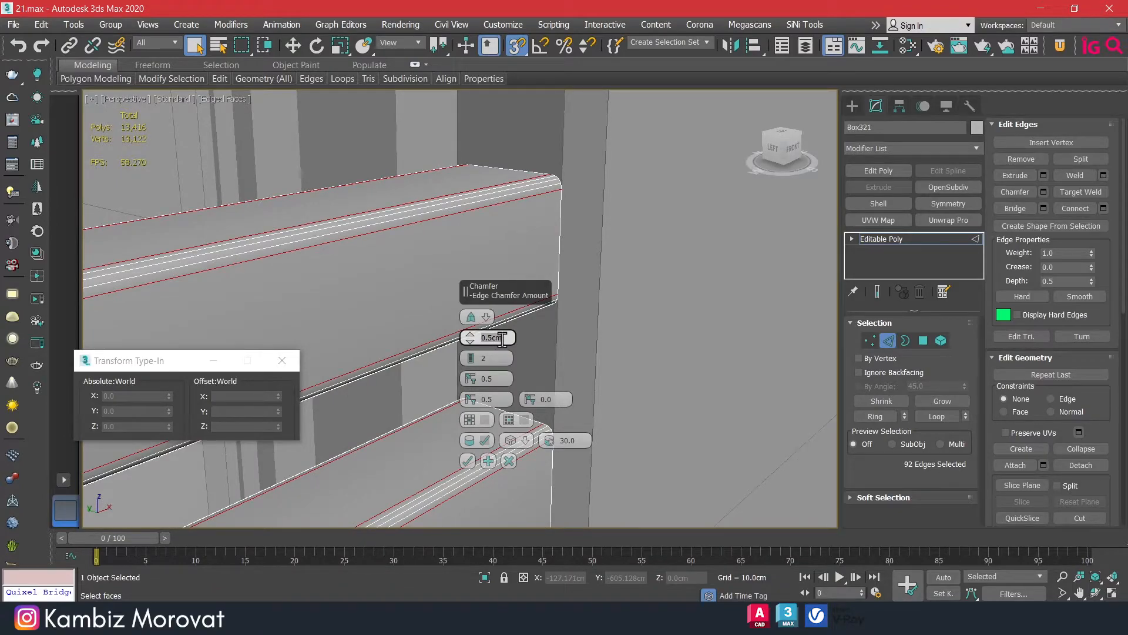
{"action": "key", "text": "Return"}
{"action": "scroll", "coordinate": [508, 267], "scroll_direction": "down", "scroll_amount": 5}
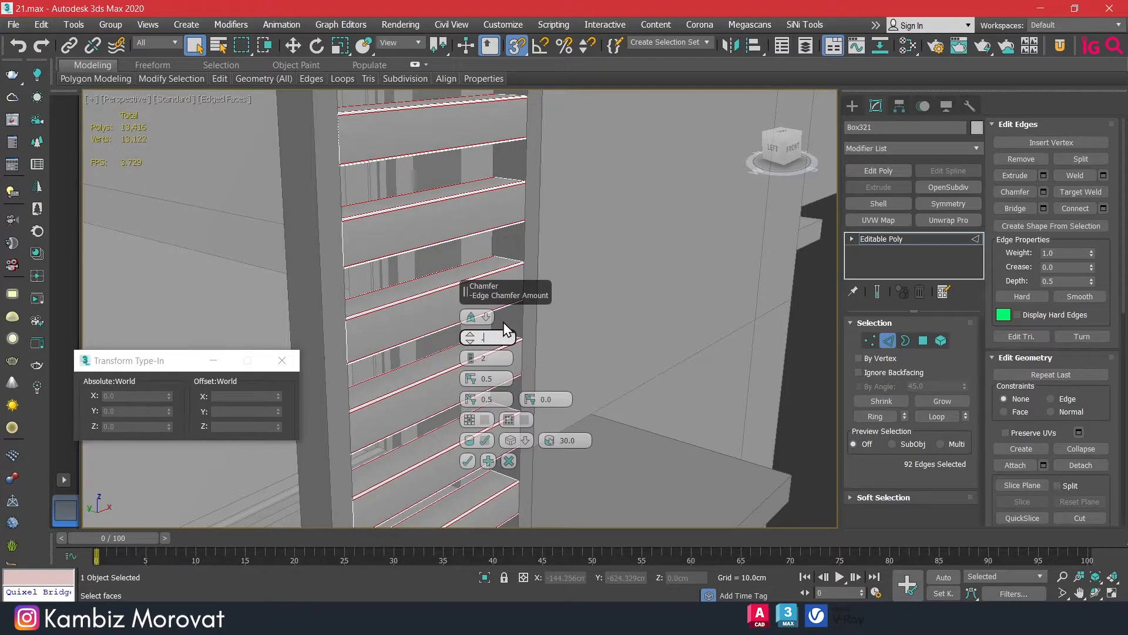
{"action": "type", "text": ".35"}
{"action": "key", "text": "Return"}
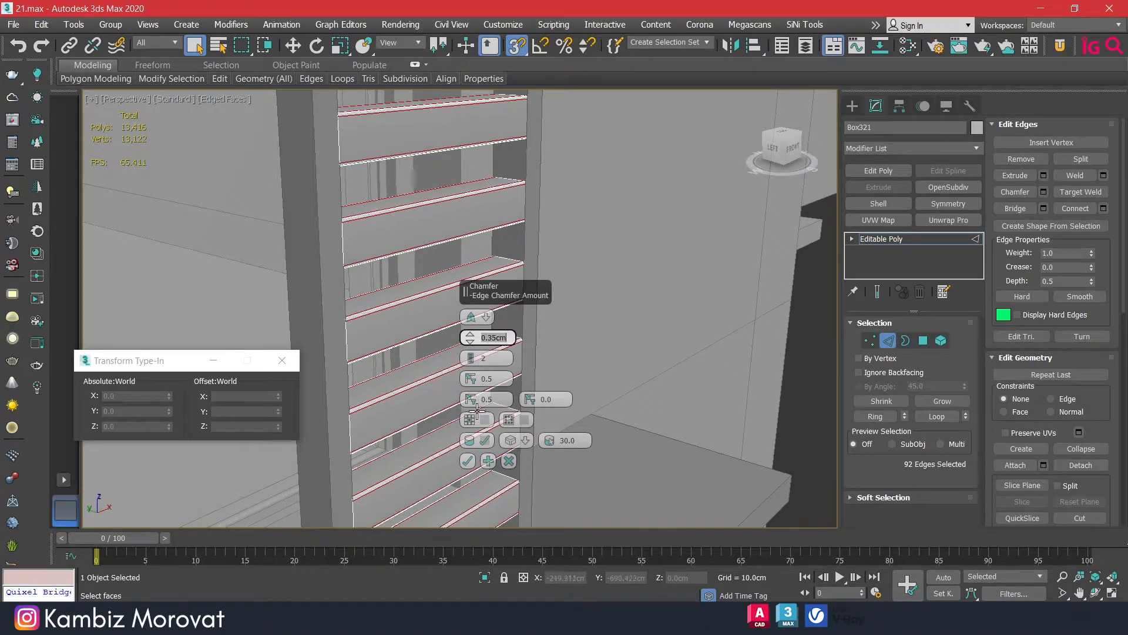
{"action": "left_click", "coordinate": [468, 461]}
{"action": "scroll", "coordinate": [478, 252], "scroll_direction": "down", "scroll_amount": 5}
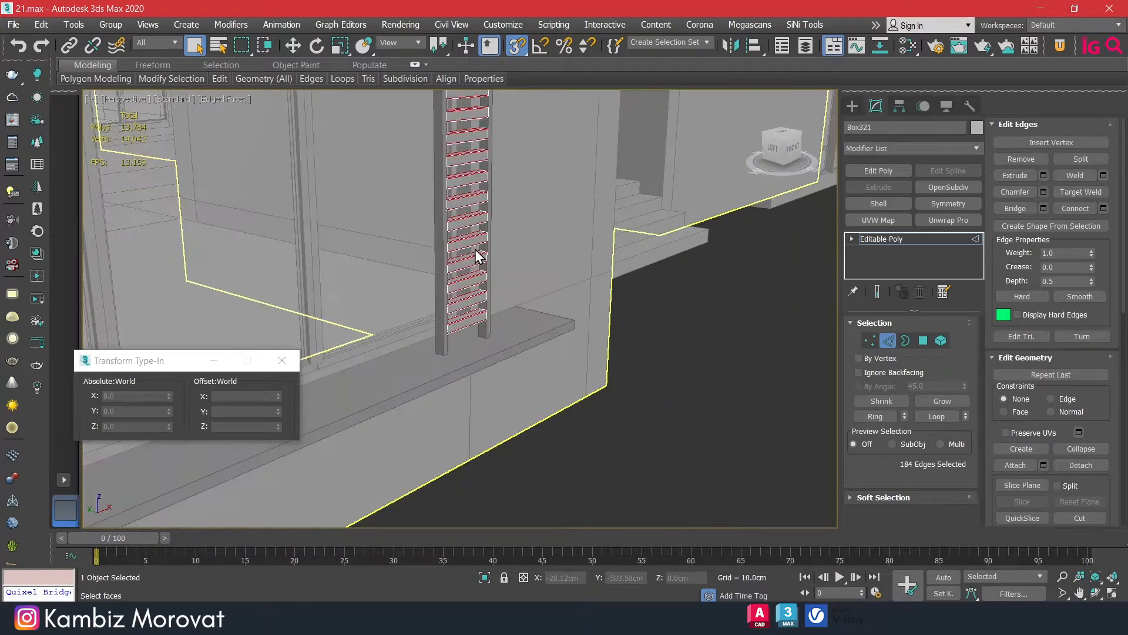
{"action": "scroll", "coordinate": [481, 194], "scroll_direction": "up", "scroll_amount": 4}
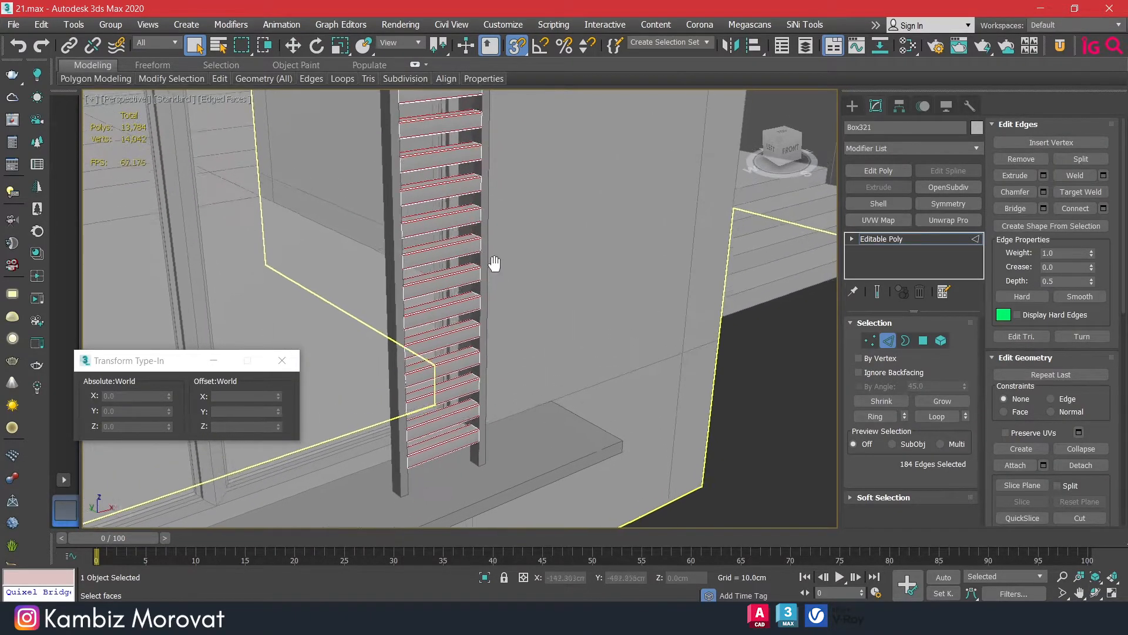
{"action": "left_click", "coordinate": [884, 340]}
Isolate both vertical posts, add an Edit Poly modifier to the right-hand post and attach the other post to it.
{"action": "middle_click_drag", "start_coordinate": [515, 241], "coordinate": [493, 245], "text": "alt"}
{"action": "left_click", "coordinate": [477, 243]}
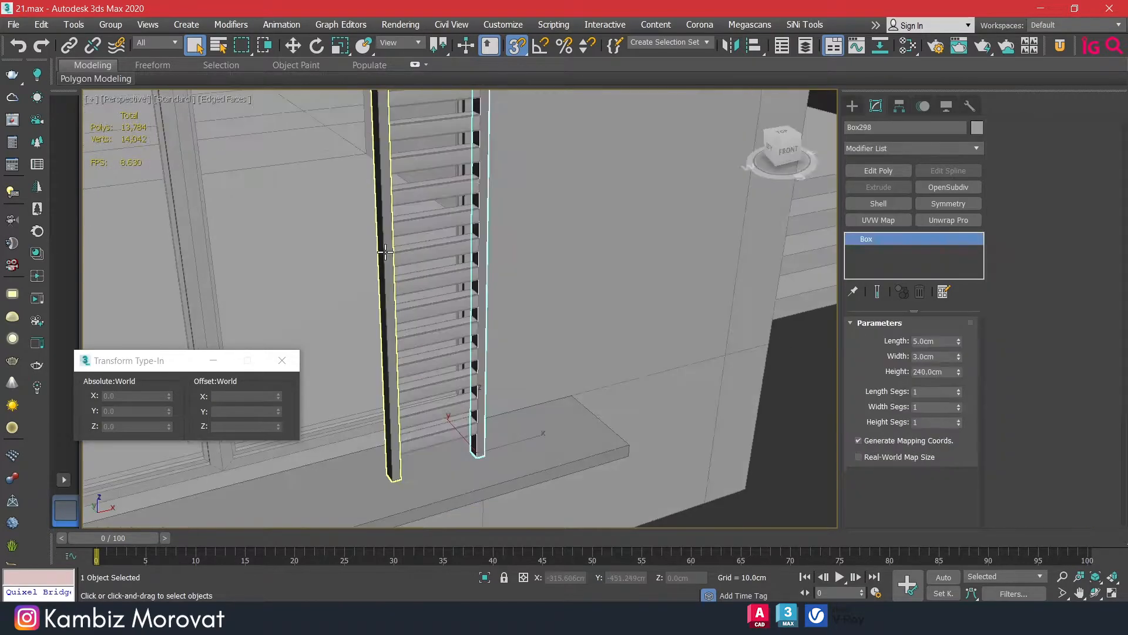
{"action": "left_click", "coordinate": [386, 252], "text": "ctrl"}
{"action": "key", "text": "alt+q"}
{"action": "middle_click_drag", "start_coordinate": [520, 118], "coordinate": [500, 135], "text": "alt"}
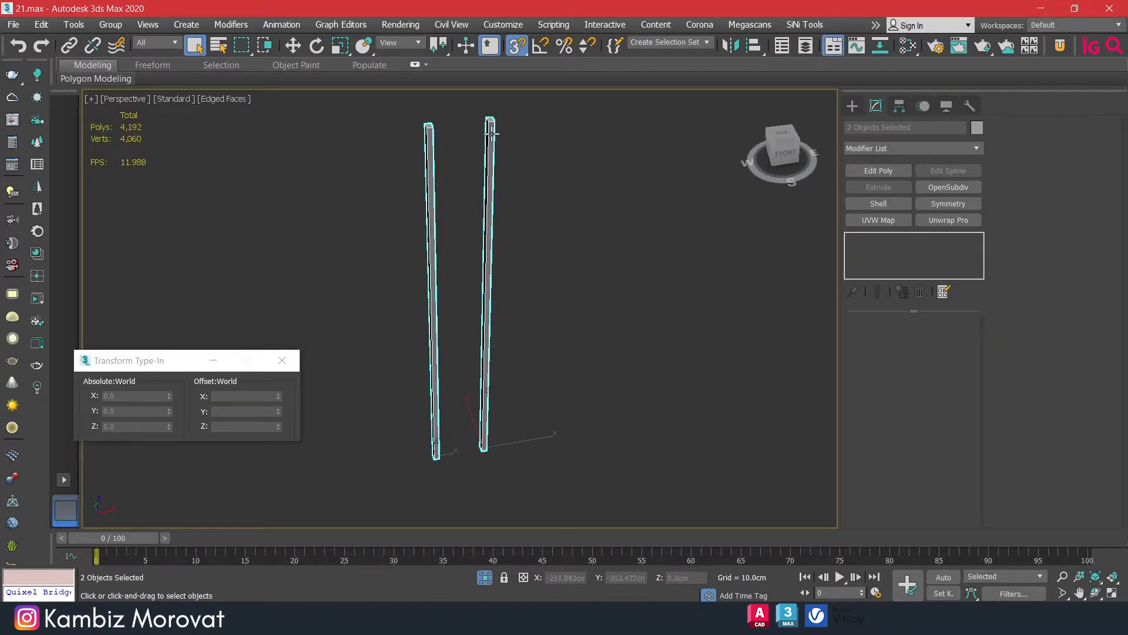
{"action": "left_click", "coordinate": [491, 134]}
{"action": "left_click", "coordinate": [881, 171]}
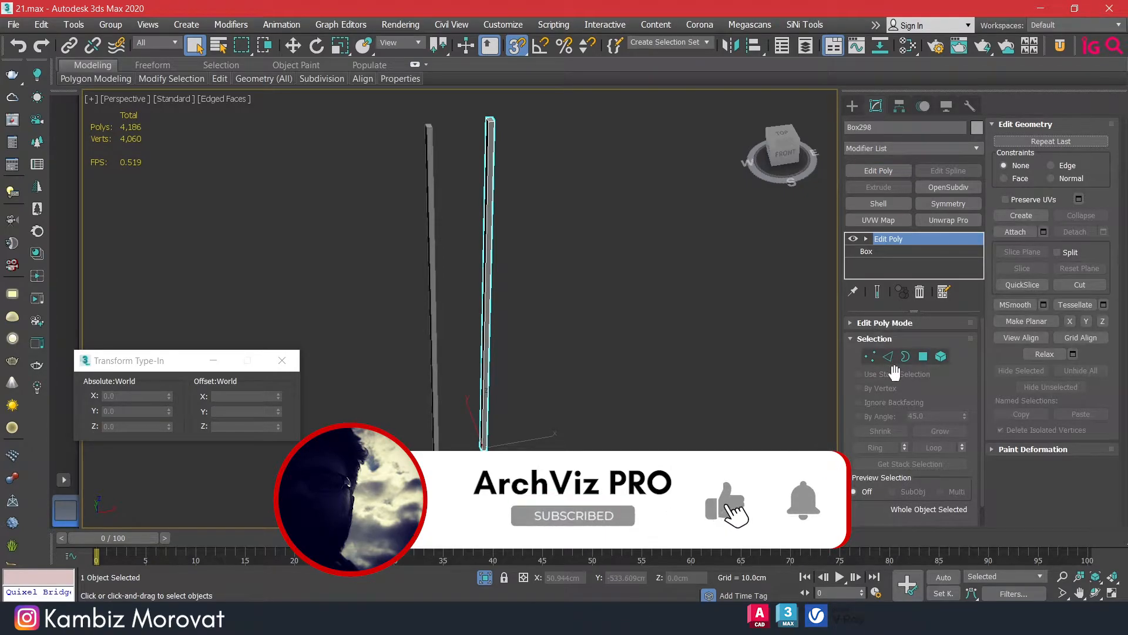
{"action": "left_click", "coordinate": [1011, 230]}
{"action": "left_click", "coordinate": [427, 219]}
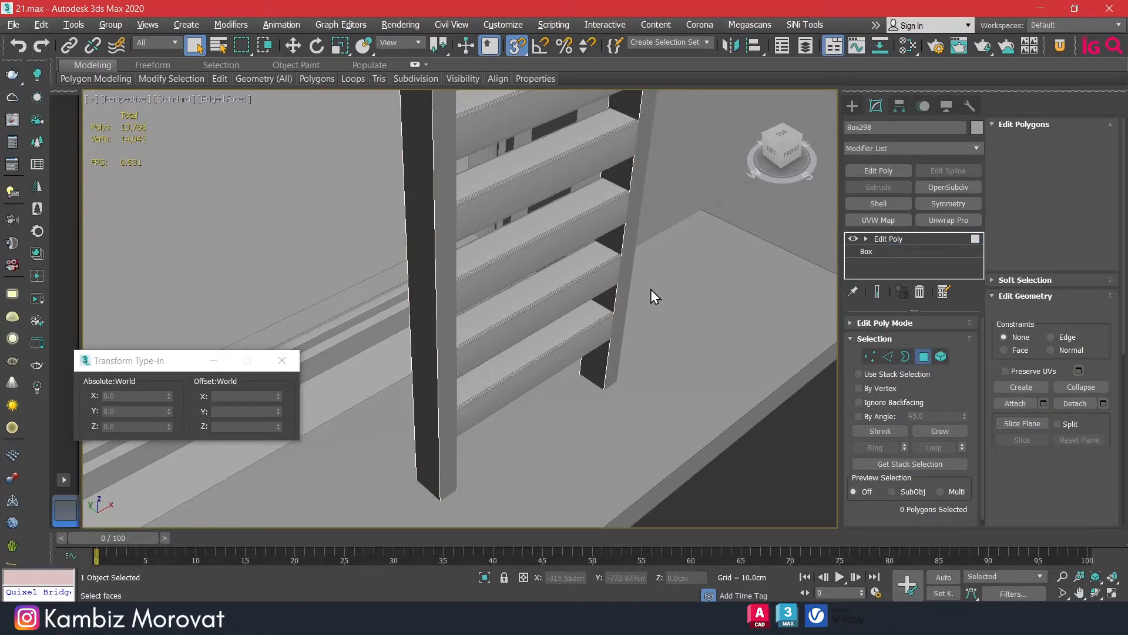
Select the front faces of both posts and offset them slightly in negative Y, beyond the crosspieces.
{"action": "left_click", "coordinate": [629, 266]}
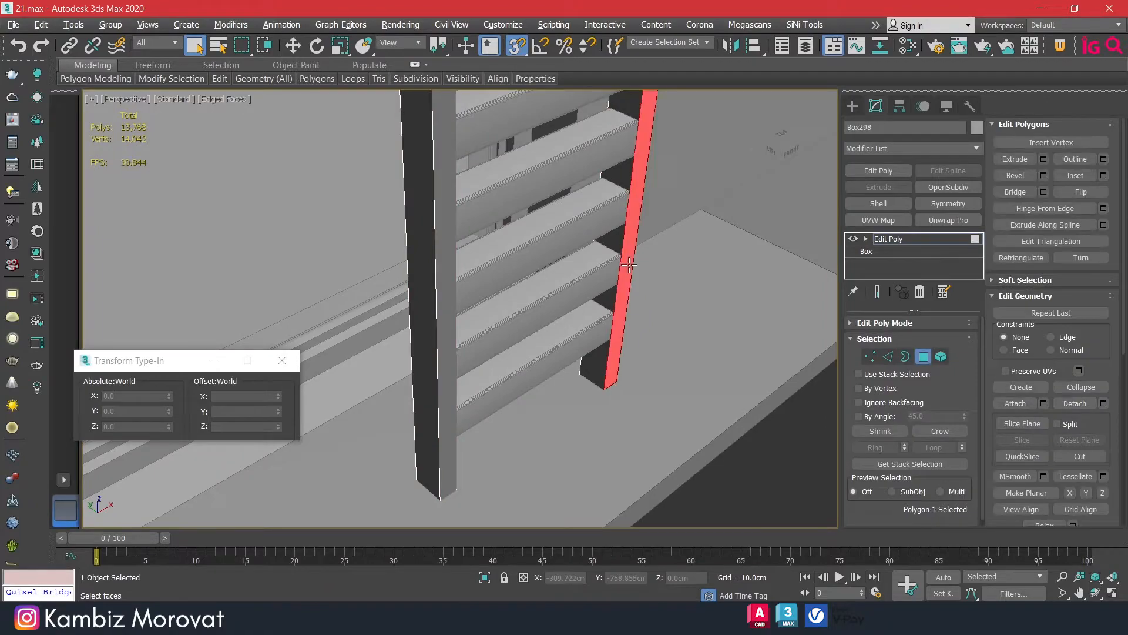
{"action": "left_click", "coordinate": [442, 332], "text": "ctrl"}
{"action": "scroll", "coordinate": [471, 315], "scroll_direction": "down", "scroll_amount": 5}
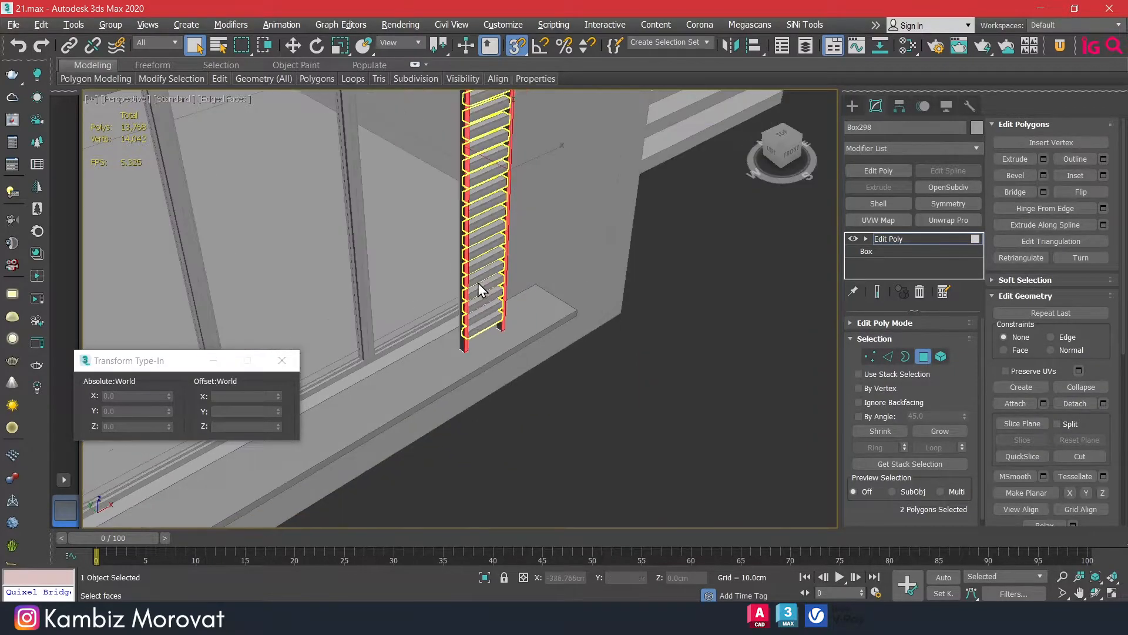
{"action": "key", "text": "w"}
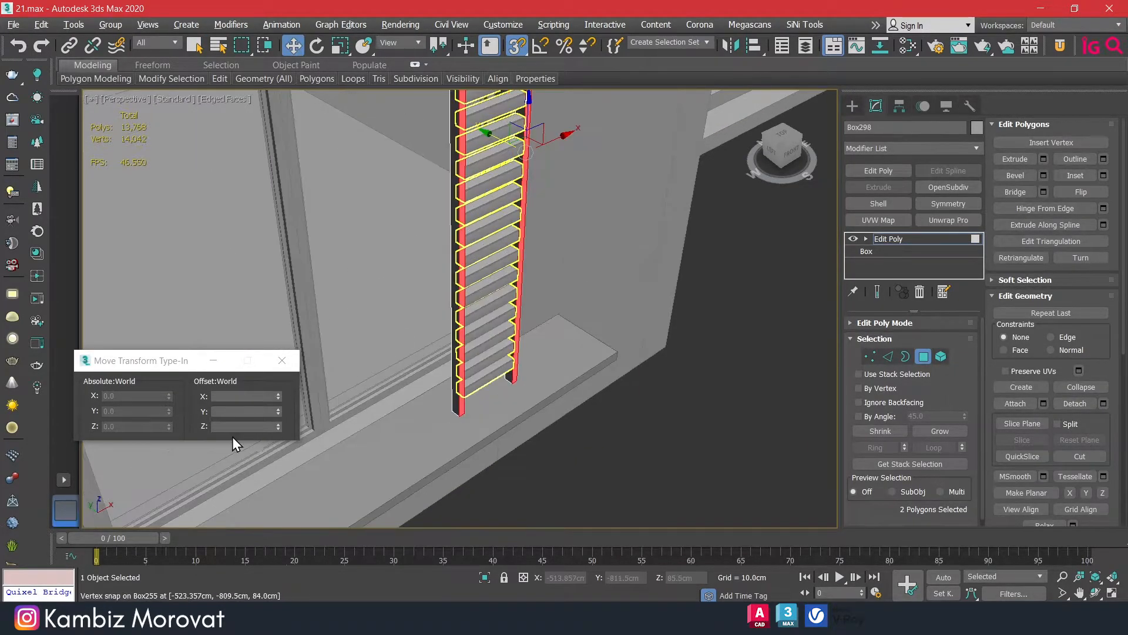
{"action": "left_click", "coordinate": [234, 409]}
{"action": "type", "text": "-5"}
{"action": "key", "text": "Return"}
{"action": "scroll", "coordinate": [534, 302], "scroll_direction": "up", "scroll_amount": 5}
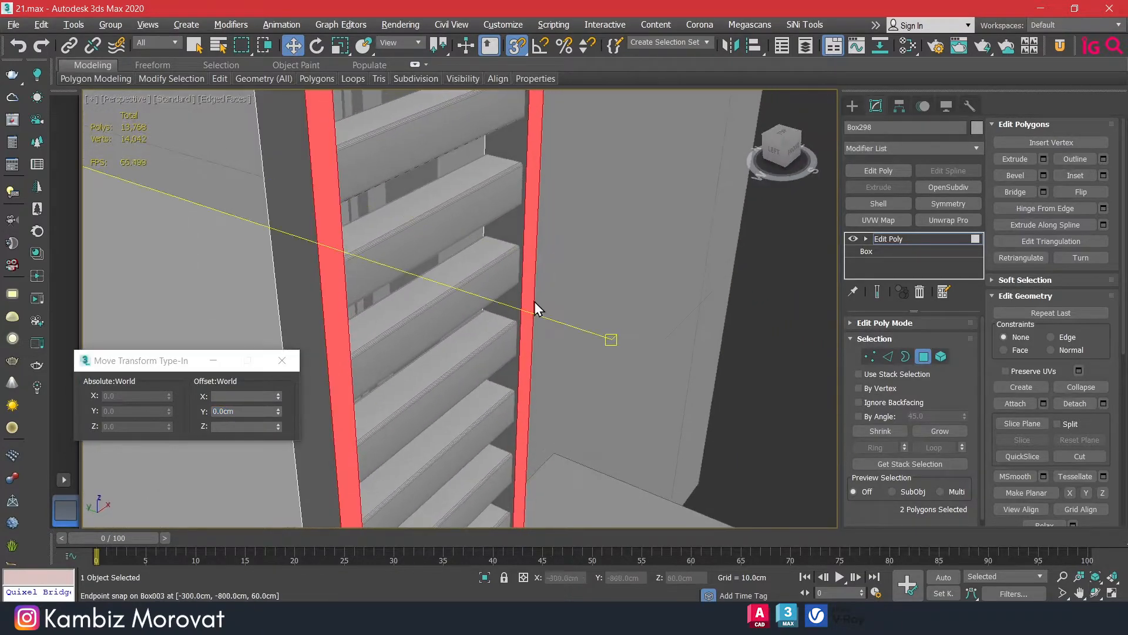
Select the rear faces of both posts, behind the crosspieces.
{"action": "scroll", "coordinate": [534, 301], "scroll_direction": "down", "scroll_amount": 4}
{"action": "middle_click_drag", "start_coordinate": [534, 301], "coordinate": [539, 197]}
{"action": "middle_click_drag", "start_coordinate": [542, 237], "coordinate": [509, 220]}
{"action": "scroll", "coordinate": [479, 252], "scroll_direction": "up", "scroll_amount": 3}
{"action": "scroll", "coordinate": [479, 253], "scroll_direction": "down", "scroll_amount": 3}
{"action": "middle_click_drag", "start_coordinate": [488, 265], "coordinate": [495, 275], "text": "alt"}
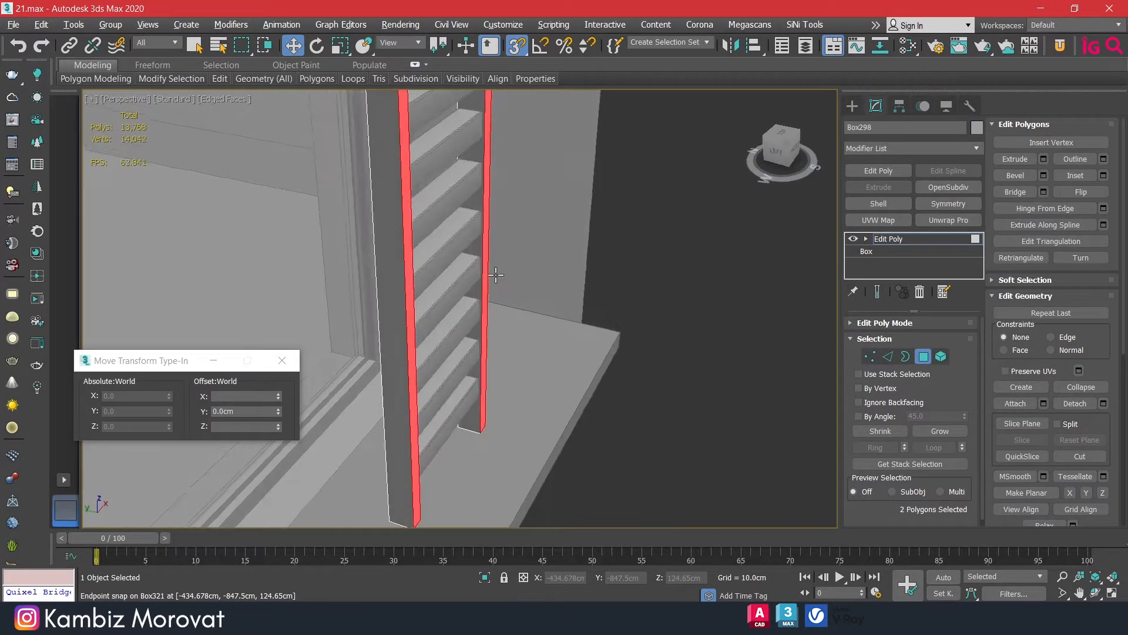
{"action": "scroll", "coordinate": [480, 357], "scroll_direction": "up", "scroll_amount": 2}
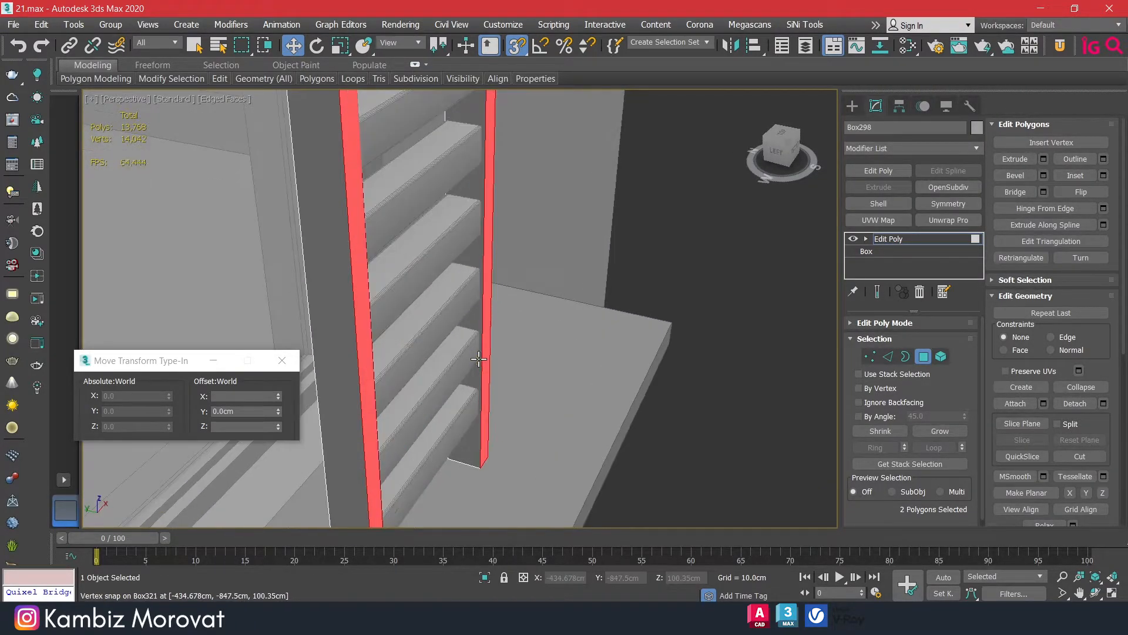
{"action": "scroll", "coordinate": [478, 353], "scroll_direction": "down", "scroll_amount": 2}
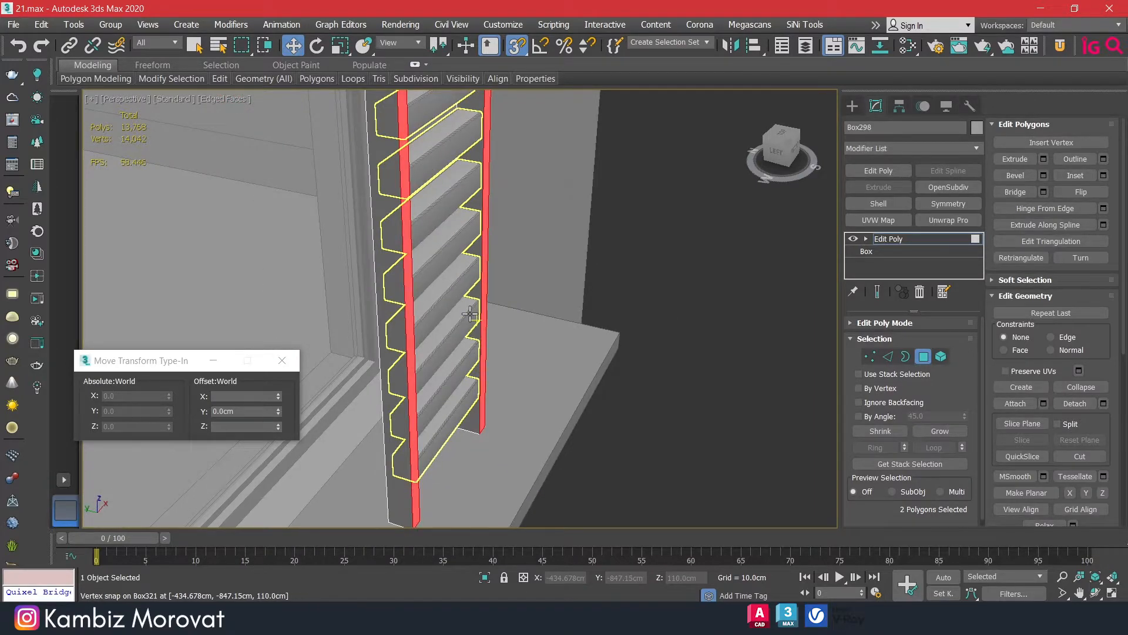
{"action": "middle_click_drag", "start_coordinate": [445, 312], "coordinate": [499, 324], "text": "alt"}
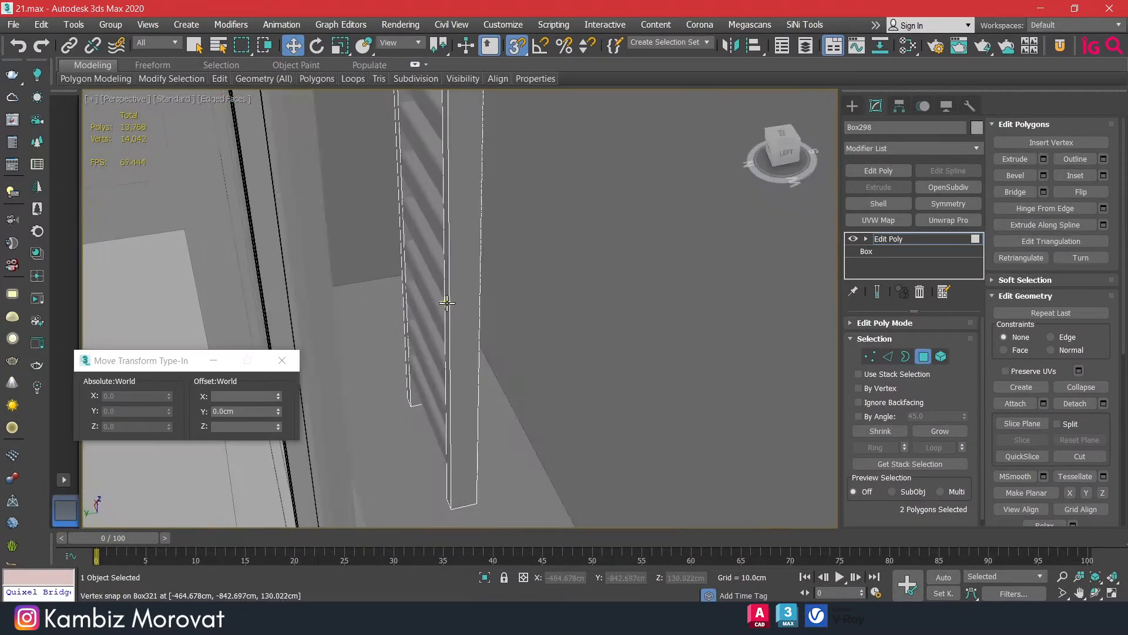
{"action": "scroll", "coordinate": [497, 326], "scroll_direction": "up", "scroll_amount": 2}
{"action": "left_click", "coordinate": [445, 282]}
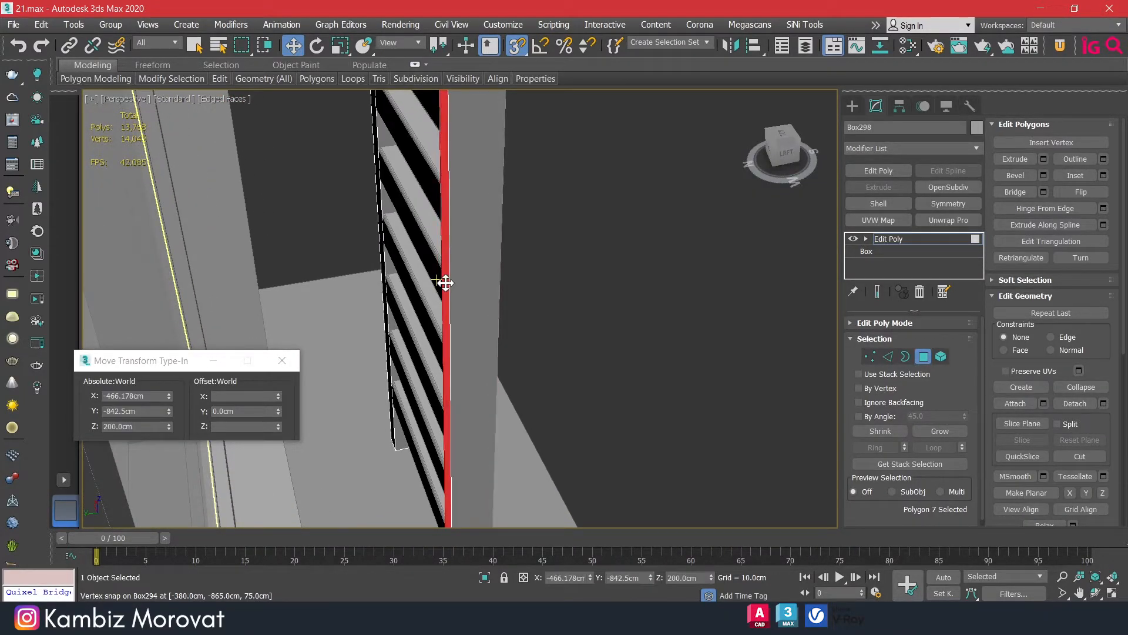
{"action": "left_click", "coordinate": [380, 230], "text": "ctrl"}
Offset the rear faces of both posts by 0.5 cm in Y and leave polygon editing.
{"action": "middle_click_drag", "start_coordinate": [444, 262], "coordinate": [409, 312], "text": "alt"}
{"action": "scroll", "coordinate": [401, 353], "scroll_direction": "down", "scroll_amount": 2}
{"action": "left_click", "coordinate": [230, 410]}
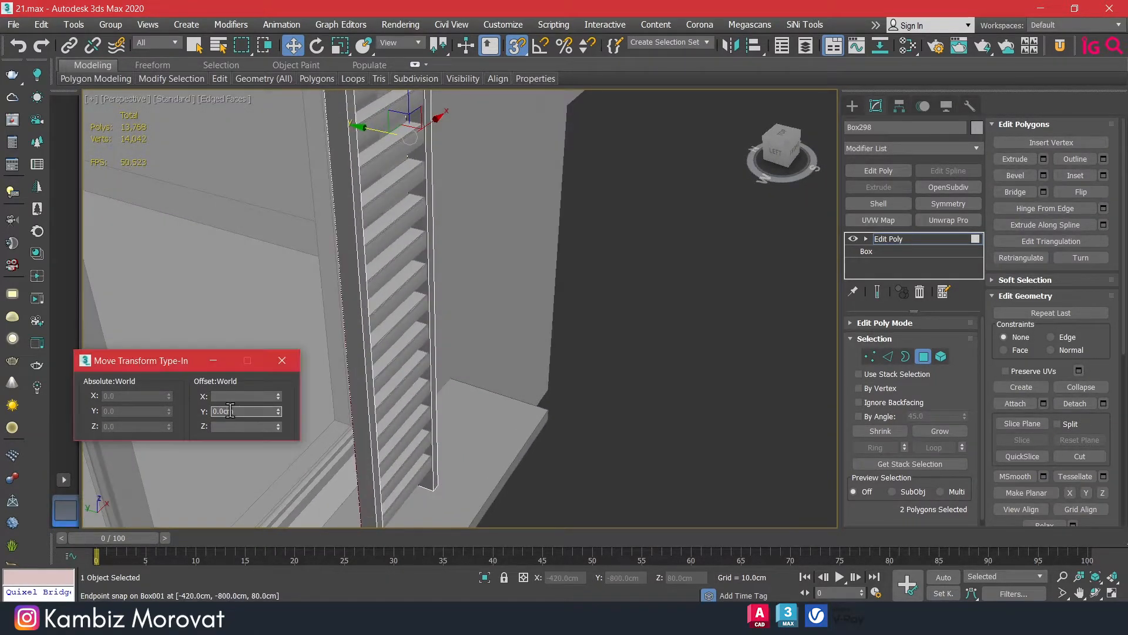
{"action": "type", "text": ".5"}
{"action": "key", "text": "Return"}
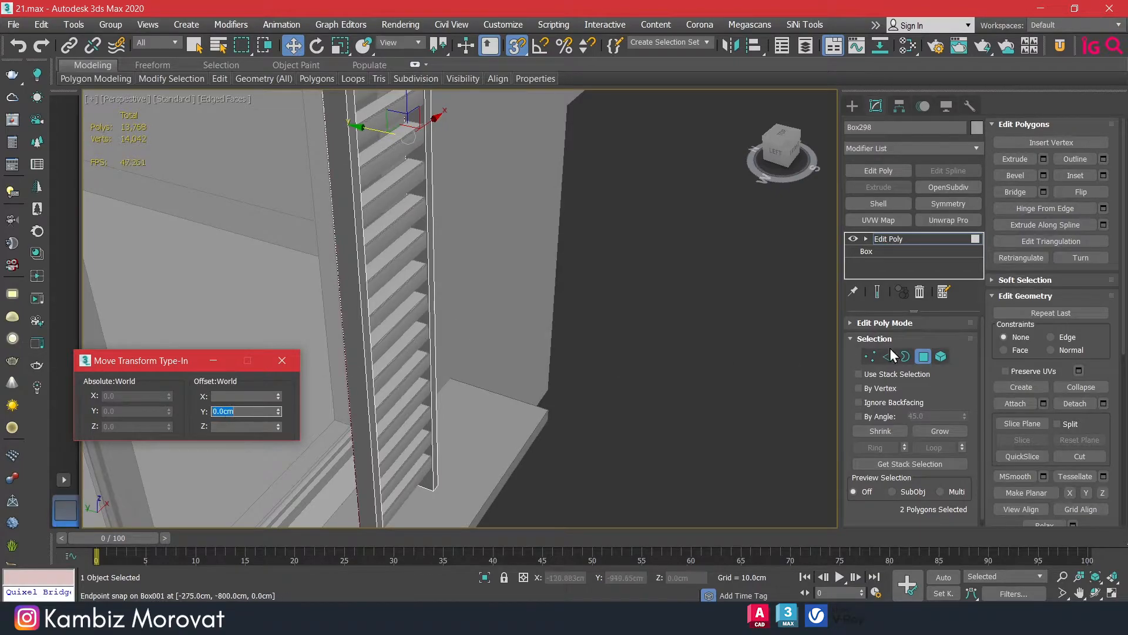
{"action": "left_click", "coordinate": [921, 356]}
Enter edge editing on the joined posts with their eight long vertical edges selected.
{"action": "middle_click_drag", "start_coordinate": [499, 337], "coordinate": [455, 333], "text": "alt"}
{"action": "mouse_move", "coordinate": [455, 332]}
{"action": "middle_mouse_down"}
{"action": "mouse_move", "coordinate": [499, 333]}
{"action": "mouse_move", "coordinate": [455, 344]}
{"action": "middle_mouse_up"}
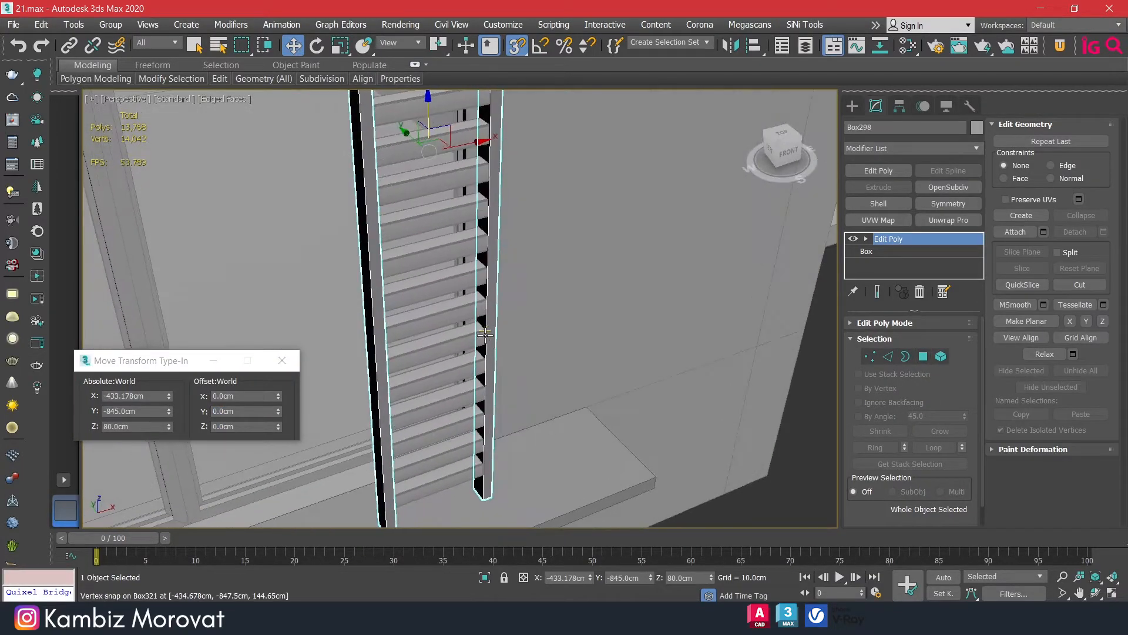
{"action": "scroll", "coordinate": [470, 382], "scroll_direction": "up", "scroll_amount": 5}
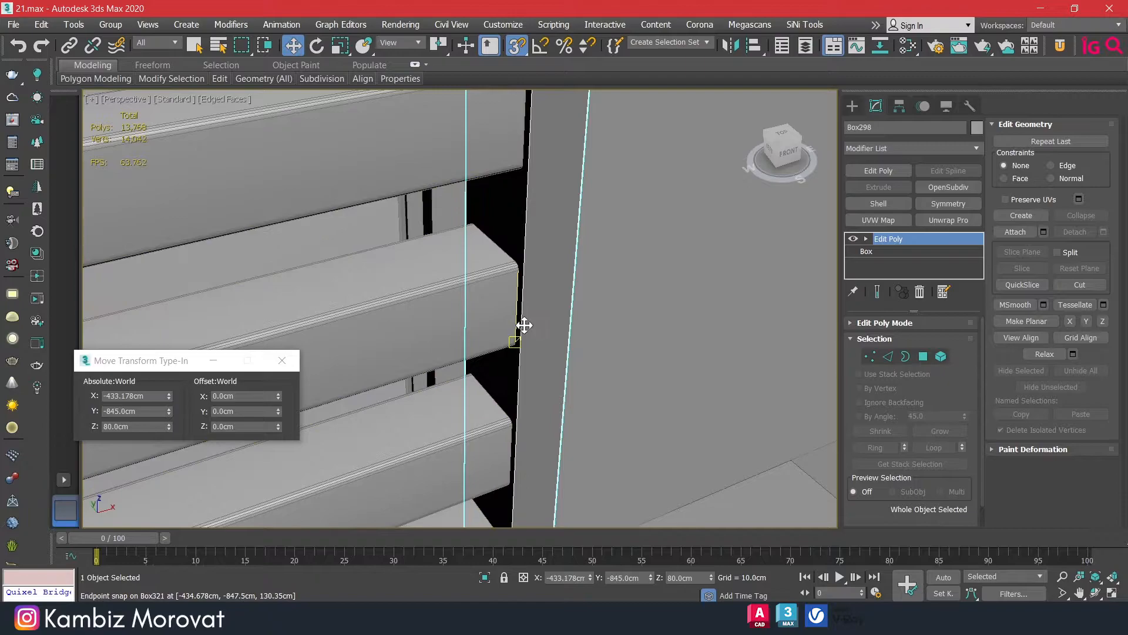
{"action": "left_click", "coordinate": [888, 356]}
{"action": "scroll", "coordinate": [563, 306], "scroll_direction": "down", "scroll_amount": 5}
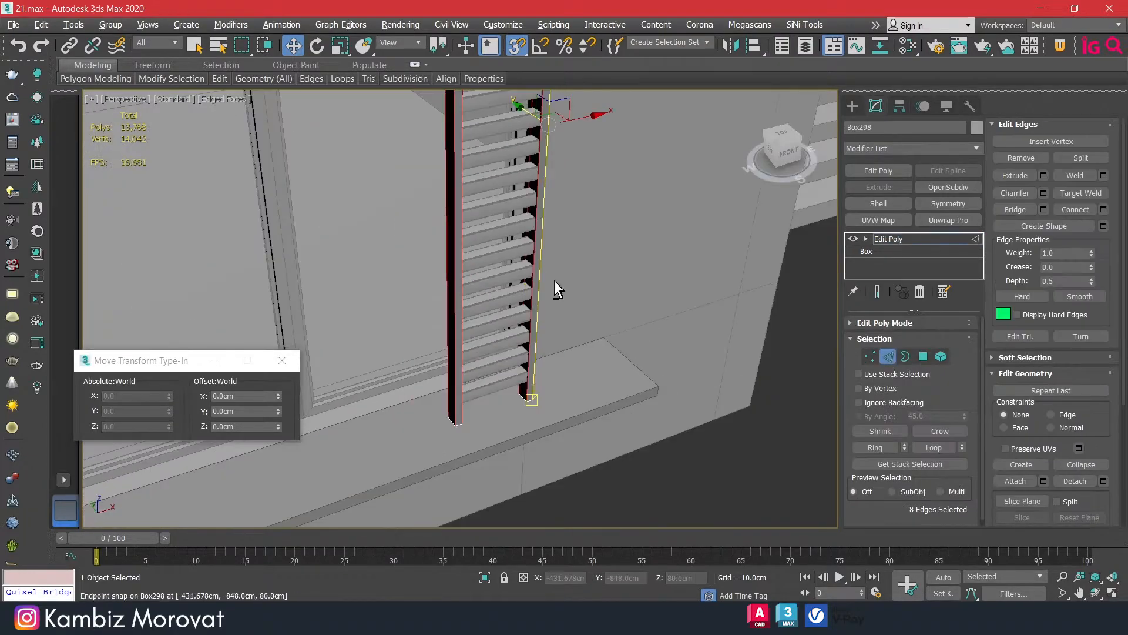
{"action": "scroll", "coordinate": [549, 247], "scroll_direction": "up", "scroll_amount": 5}
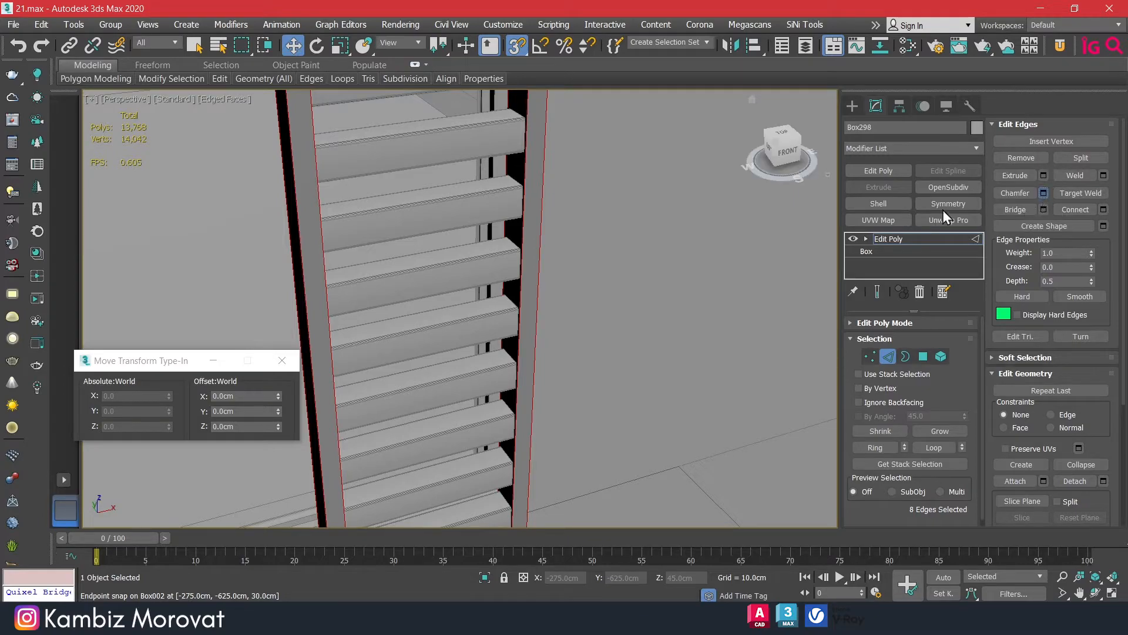
Chamfer the posts' vertical edges by 0.35 cm with 3 segments, apply it and leave edge editing.
{"action": "left_click", "coordinate": [1044, 193]}
{"action": "scroll", "coordinate": [604, 239], "scroll_direction": "up", "scroll_amount": 5}
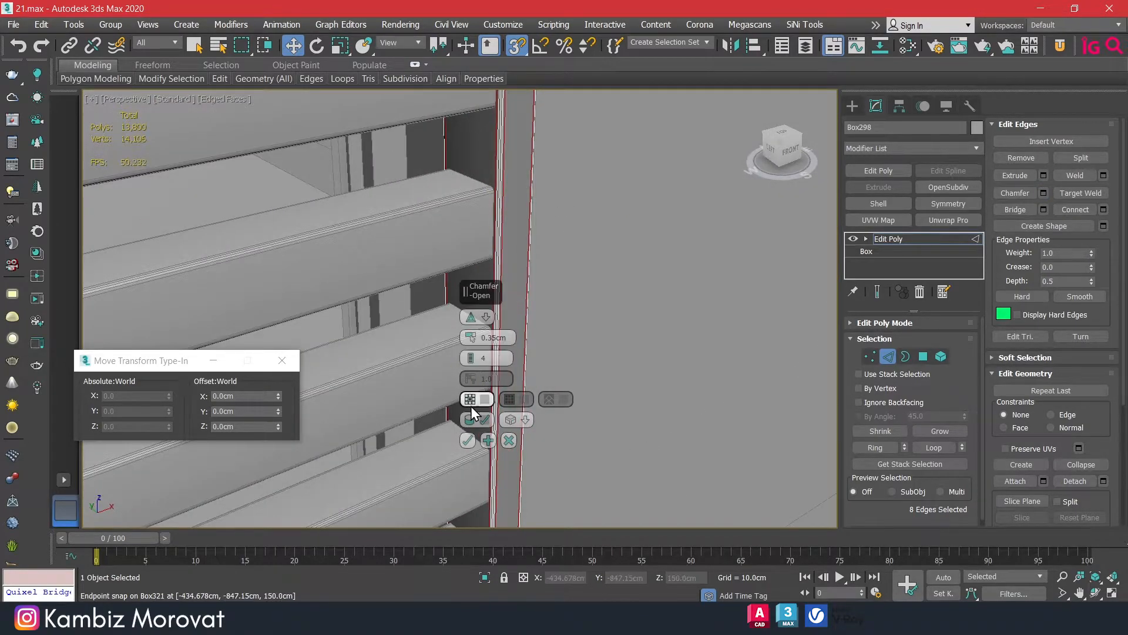
{"action": "left_click", "coordinate": [473, 361]}
{"action": "scroll", "coordinate": [506, 199], "scroll_direction": "up", "scroll_amount": 4}
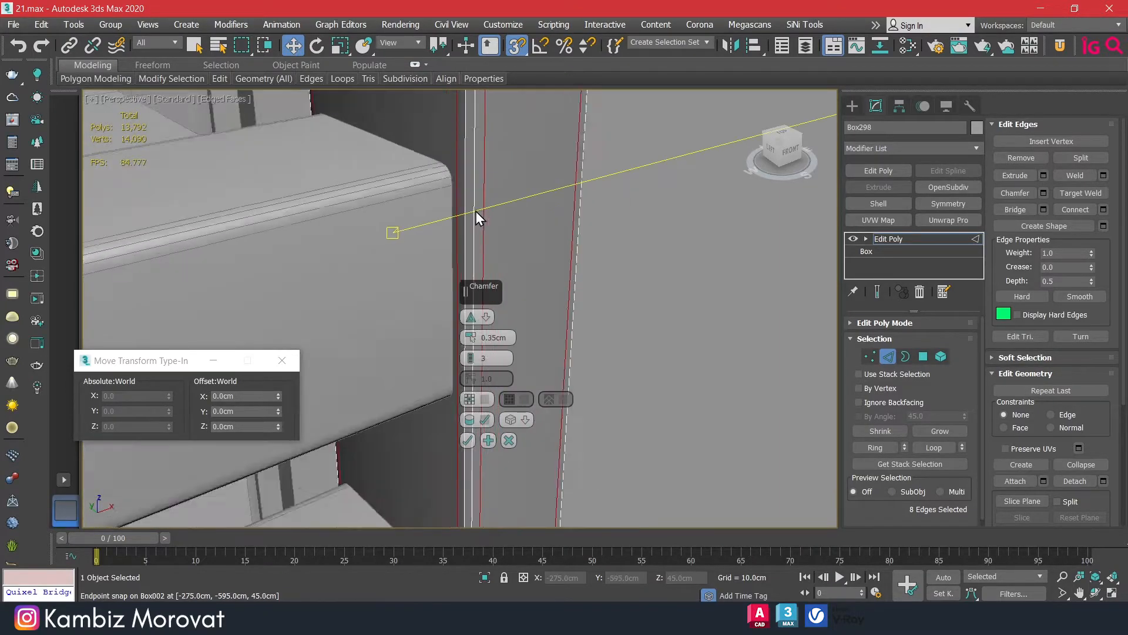
{"action": "scroll", "coordinate": [474, 226], "scroll_direction": "down", "scroll_amount": 3}
{"action": "left_click", "coordinate": [467, 440]}
{"action": "scroll", "coordinate": [442, 308], "scroll_direction": "down", "scroll_amount": 4}
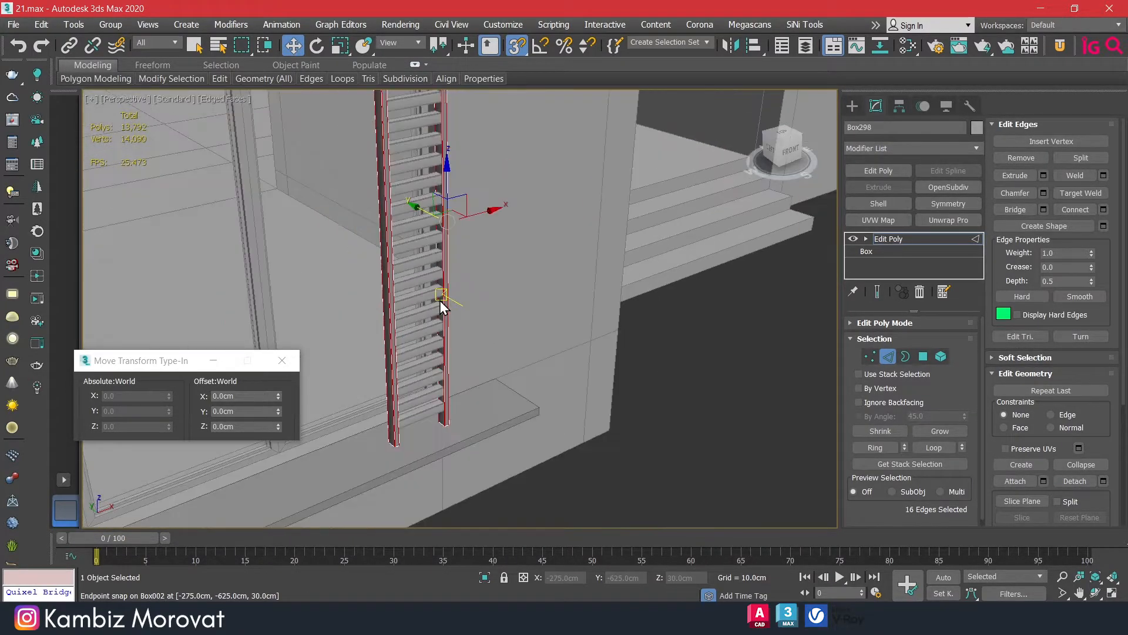
{"action": "left_click", "coordinate": [895, 358]}
Add the crosspieces to the post selection and group them as one slatted screen.
{"action": "middle_click_drag", "start_coordinate": [436, 218], "coordinate": [412, 242], "text": "alt"}
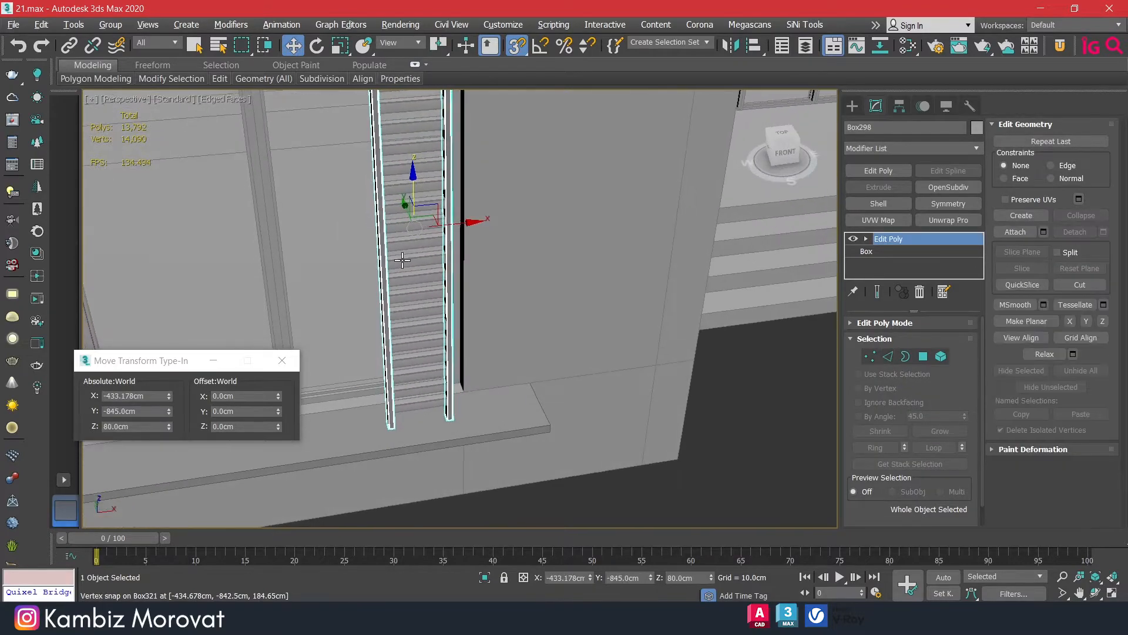
{"action": "left_click", "coordinate": [411, 237], "text": "ctrl"}
{"action": "left_click", "coordinate": [103, 26]}
{"action": "left_click", "coordinate": [121, 47]}
{"action": "left_click", "coordinate": [575, 335]}
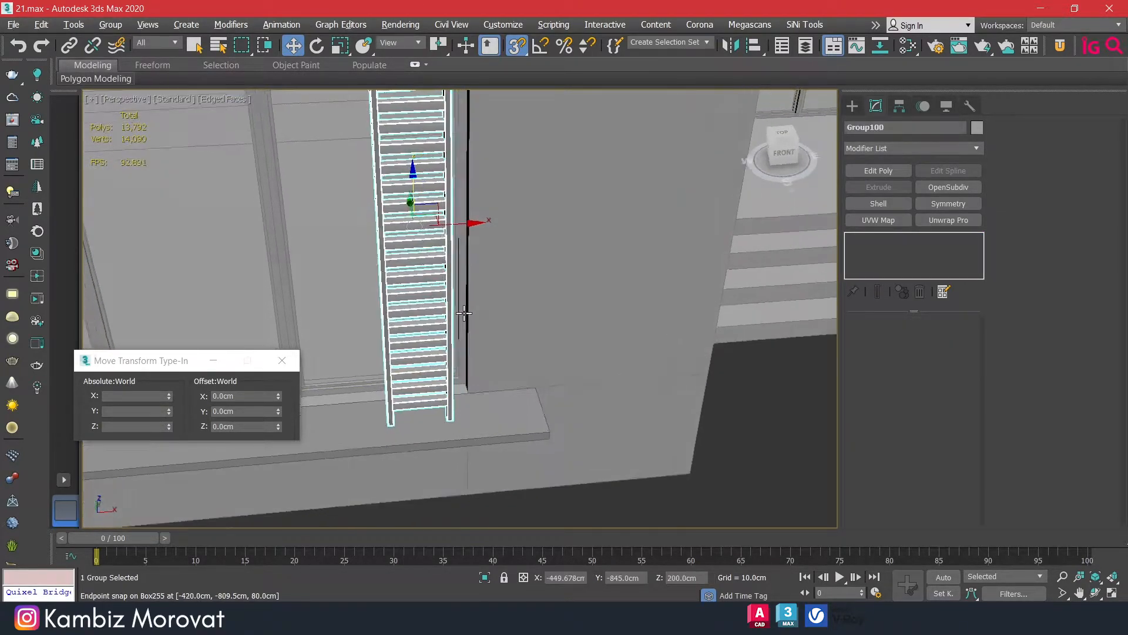
Move the slatted screen group along X to the far end of the facade, at about X -1111.5 cm.
{"action": "scroll", "coordinate": [460, 340], "scroll_direction": "up", "scroll_amount": 10}
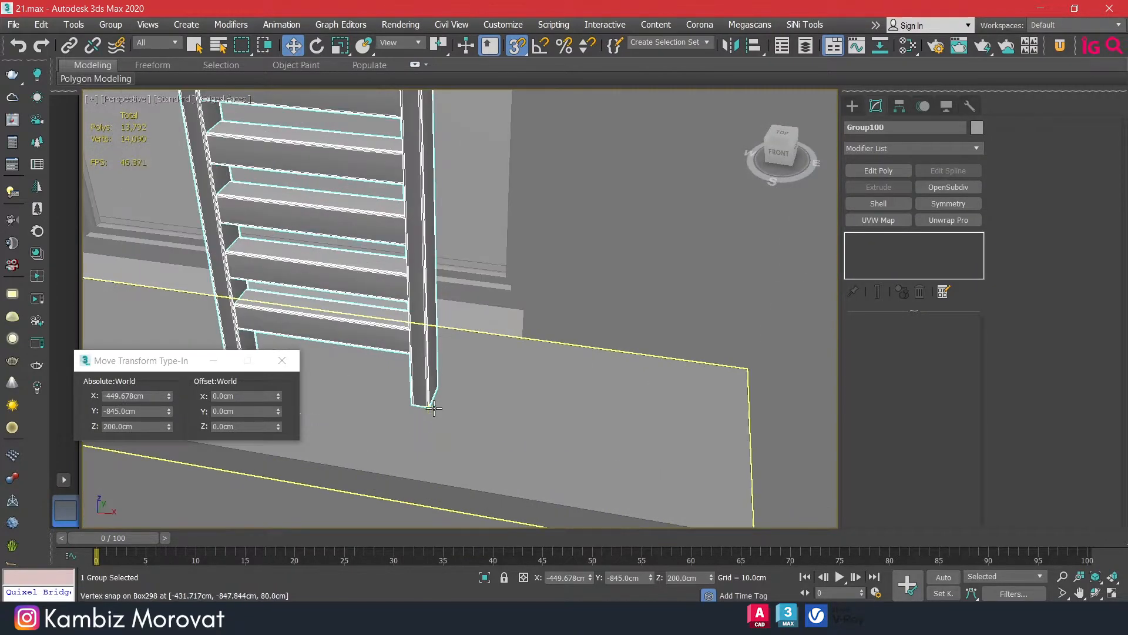
{"action": "left_click_drag", "start_coordinate": [446, 355], "coordinate": [150, 262]}
{"action": "scroll", "coordinate": [499, 372], "scroll_direction": "down", "scroll_amount": 6}
{"action": "scroll", "coordinate": [805, 506], "scroll_direction": "down", "scroll_amount": 5}
{"action": "middle_click_drag", "start_coordinate": [223, 293], "coordinate": [519, 301]}
Snap the screen group's outer post to the end of the base slab, at X -1147 cm.
{"action": "middle_click_drag", "start_coordinate": [520, 301], "coordinate": [539, 330], "text": "alt"}
{"action": "middle_click_drag", "start_coordinate": [378, 280], "coordinate": [410, 300], "text": "alt"}
{"action": "scroll", "coordinate": [411, 302], "scroll_direction": "up", "scroll_amount": 8}
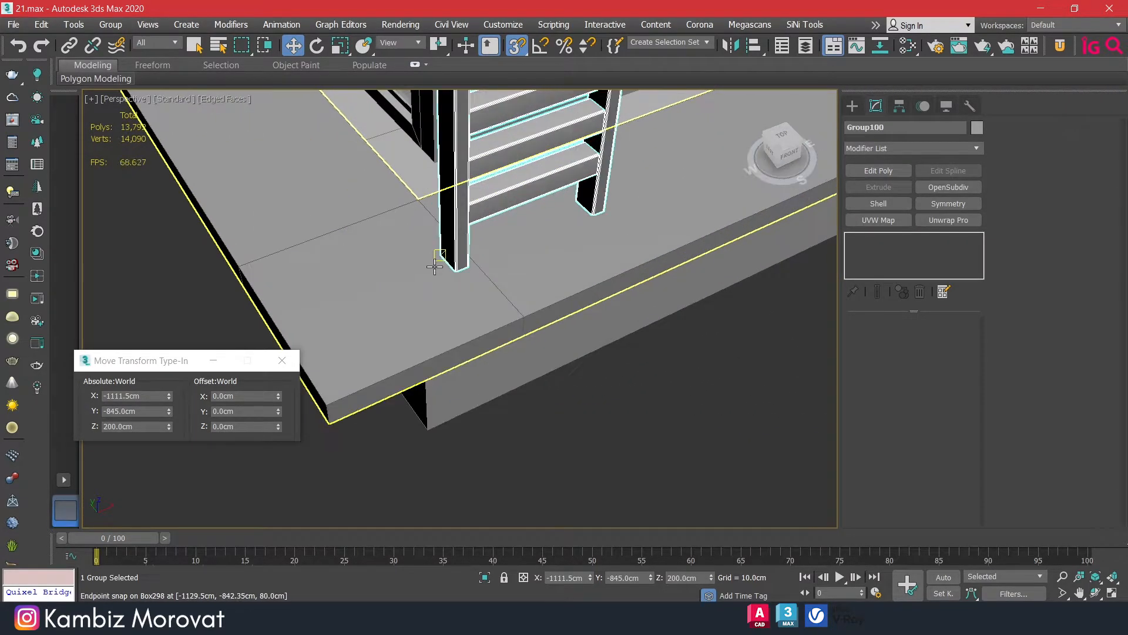
{"action": "left_click_drag", "start_coordinate": [443, 265], "coordinate": [246, 267]}
{"action": "scroll", "coordinate": [323, 311], "scroll_direction": "down", "scroll_amount": 3}
{"action": "middle_click_drag", "start_coordinate": [365, 292], "coordinate": [391, 275], "text": "alt"}
{"action": "scroll", "coordinate": [391, 275], "scroll_direction": "down", "scroll_amount": 4}
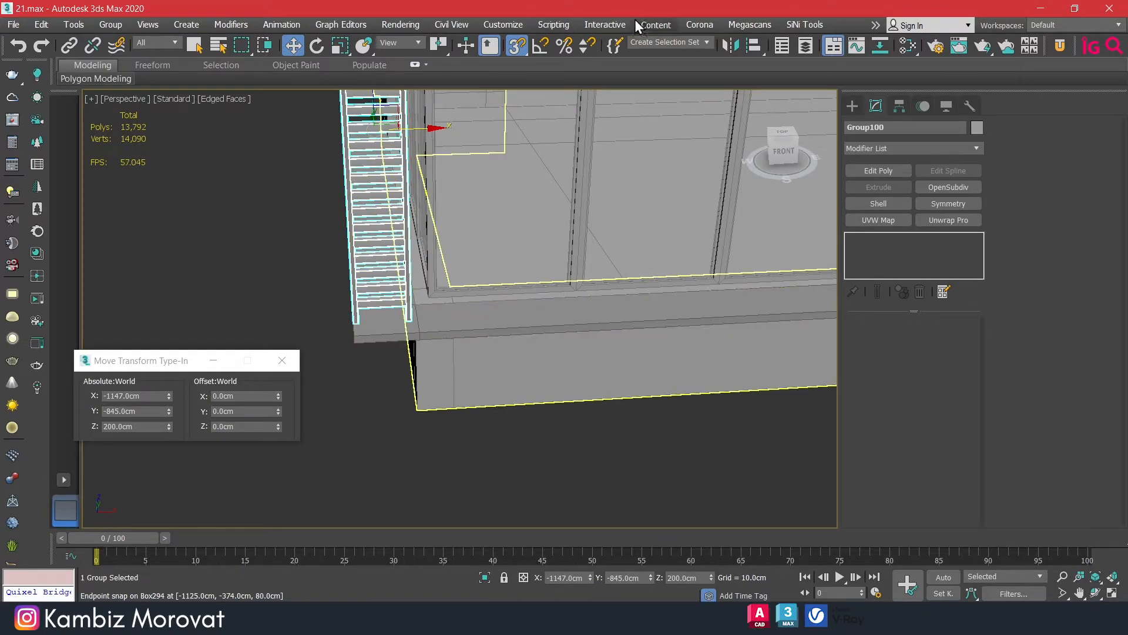
Center the screen group's pivot and move the group to X -1145 cm with Midpoint snapping enabled.
{"action": "left_click", "coordinate": [899, 107]}
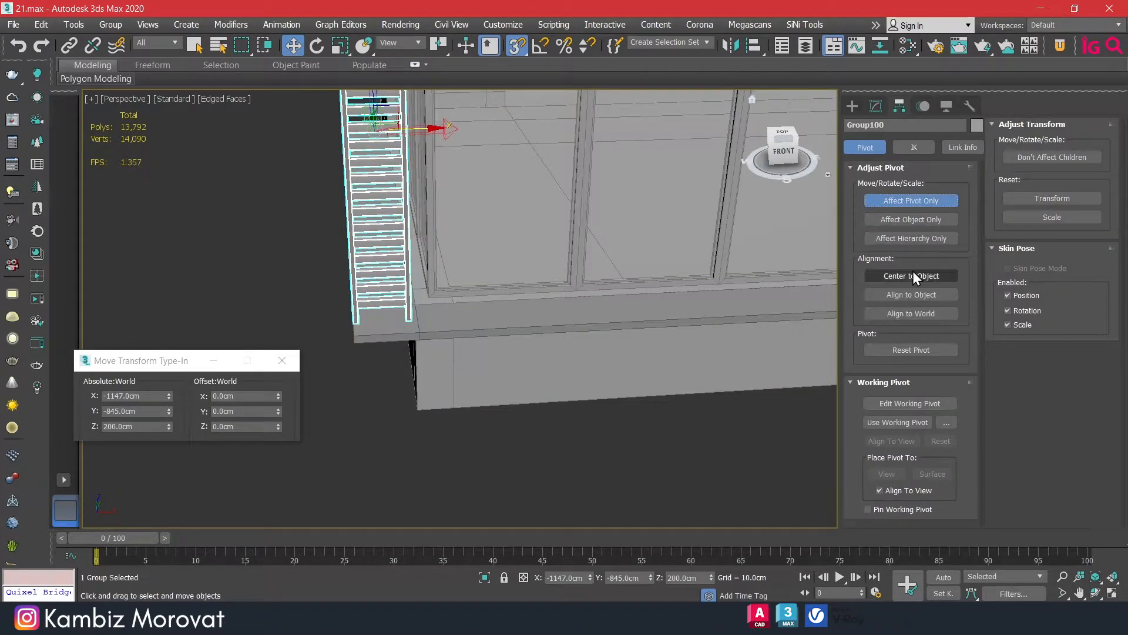
{"action": "left_click", "coordinate": [915, 203]}
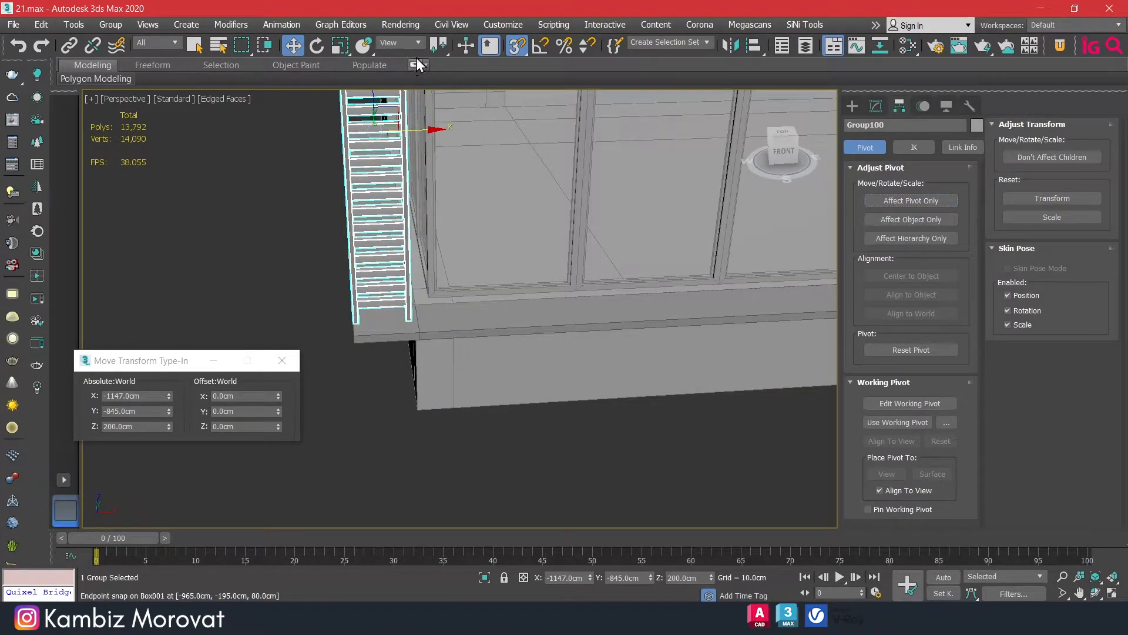
{"action": "right_click", "coordinate": [517, 46]}
{"action": "left_click", "coordinate": [583, 321]}
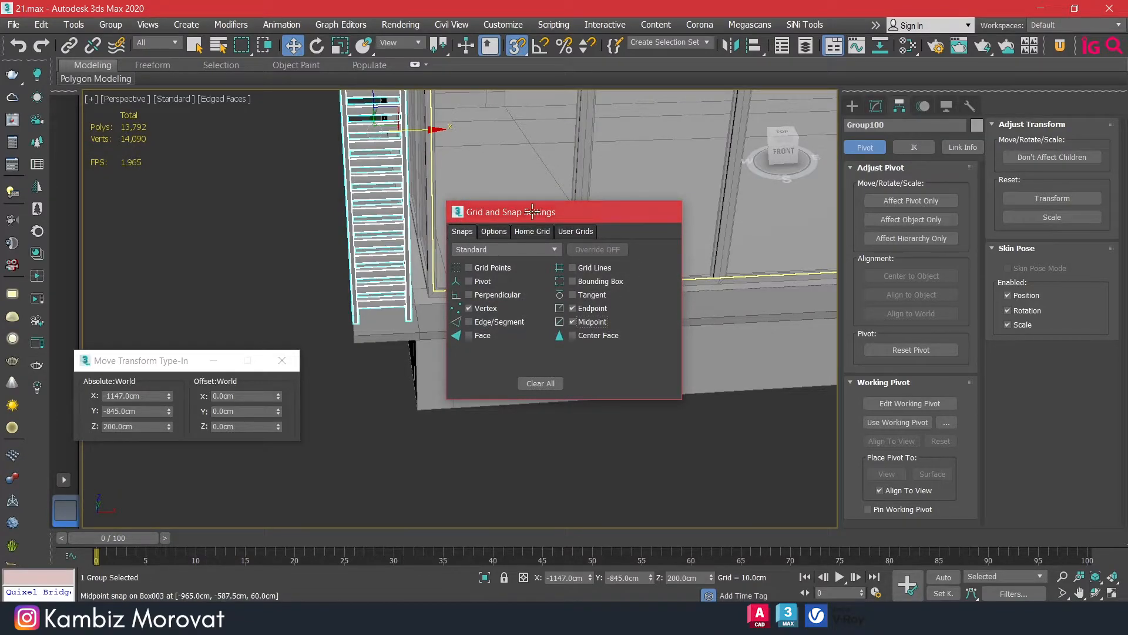
{"action": "left_click_drag", "start_coordinate": [379, 222], "coordinate": [387, 336]}
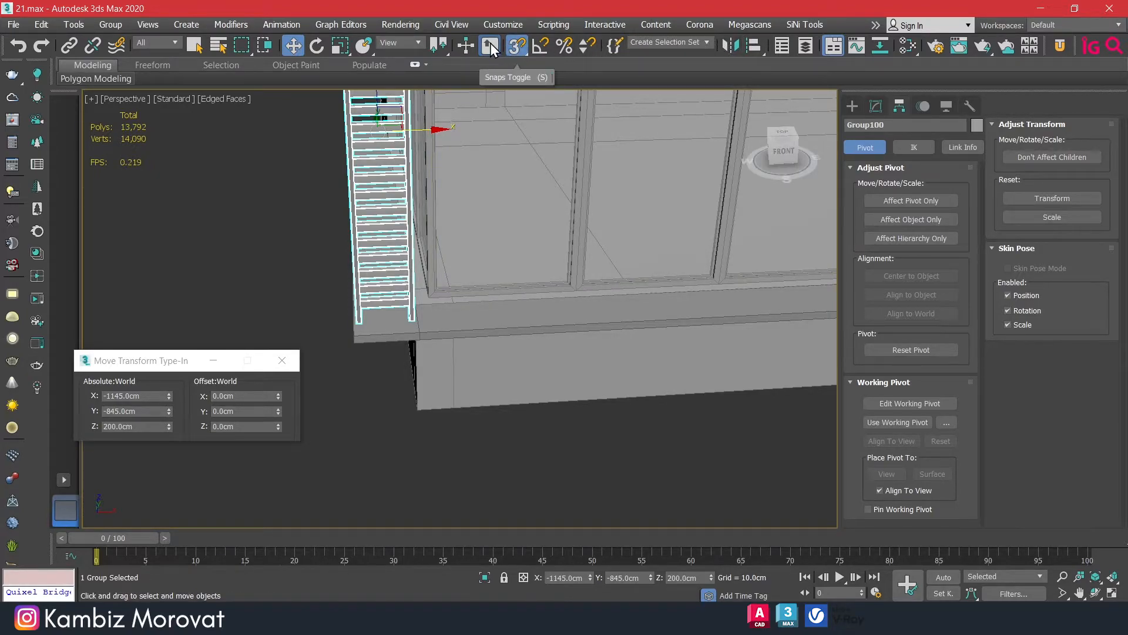
Turn off Midpoint snapping and close the snap settings.
{"action": "right_click", "coordinate": [519, 45]}
{"action": "left_click", "coordinate": [572, 321]}
{"action": "left_click", "coordinate": [664, 212]}
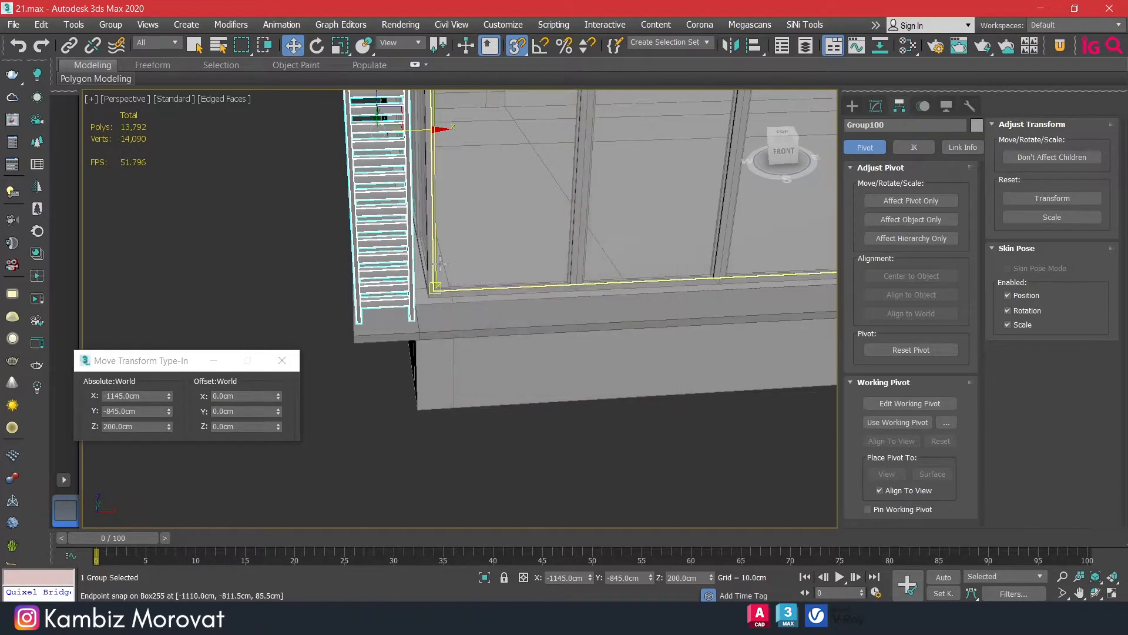
Start an Array of the screen group with a 40 cm incremental X move and preview it.
{"action": "scroll", "coordinate": [405, 332], "scroll_direction": "up", "scroll_amount": 4}
{"action": "scroll", "coordinate": [404, 332], "scroll_direction": "down", "scroll_amount": 3}
{"action": "middle_click_drag", "start_coordinate": [436, 354], "coordinate": [409, 352], "text": "alt"}
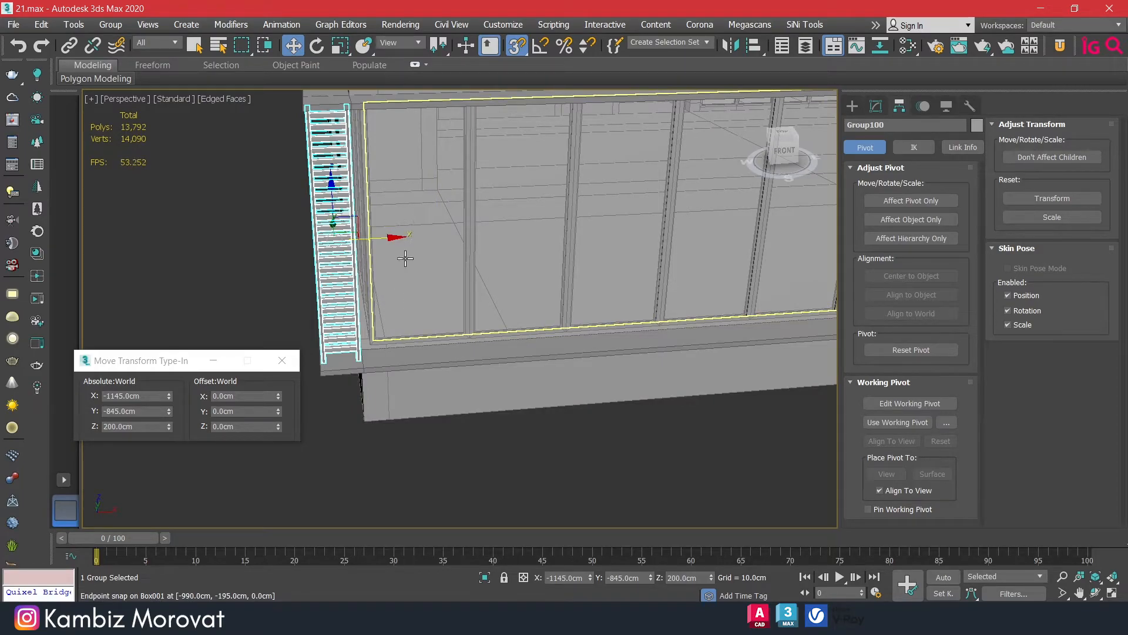
{"action": "left_click", "coordinate": [86, 24]}
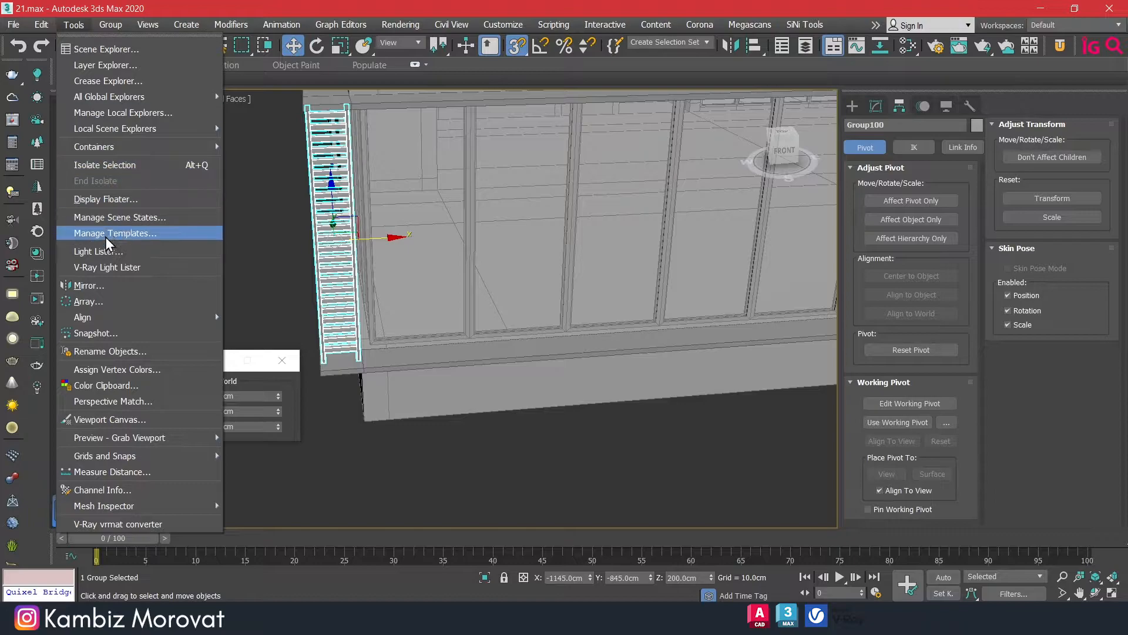
{"action": "left_click", "coordinate": [104, 299]}
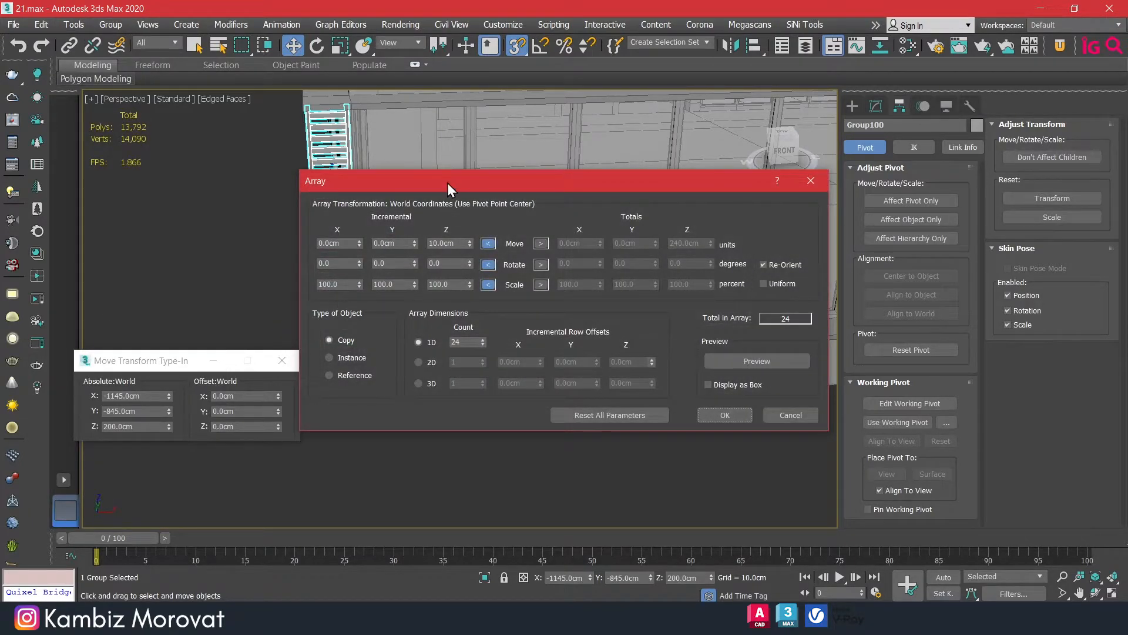
{"action": "left_click_drag", "start_coordinate": [447, 182], "coordinate": [581, 326]}
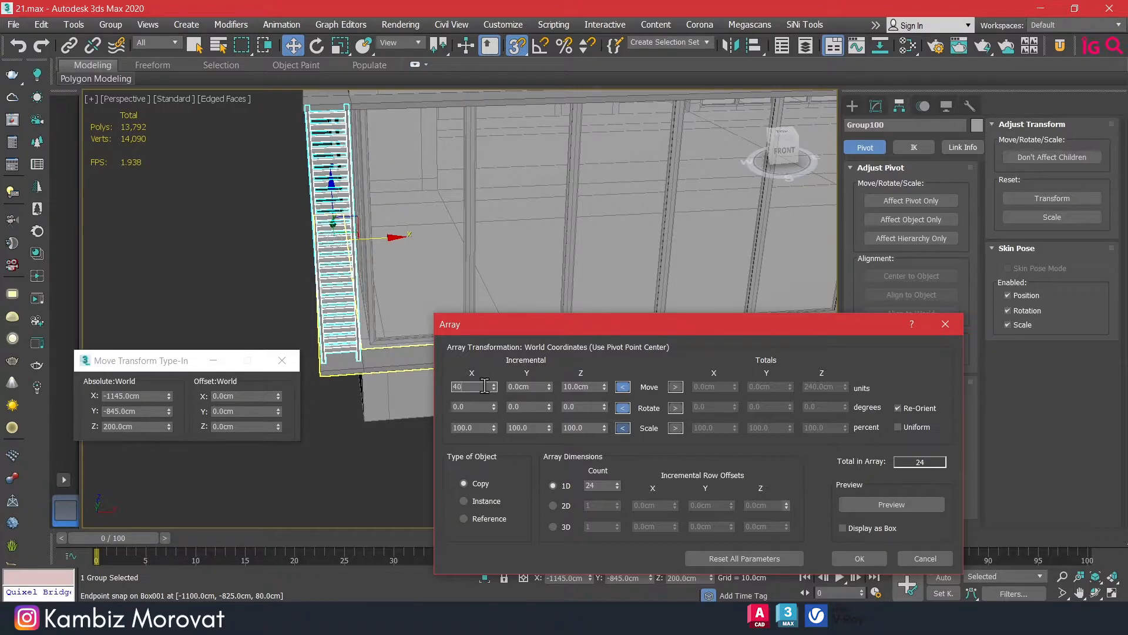
{"action": "left_click", "coordinate": [891, 505]}
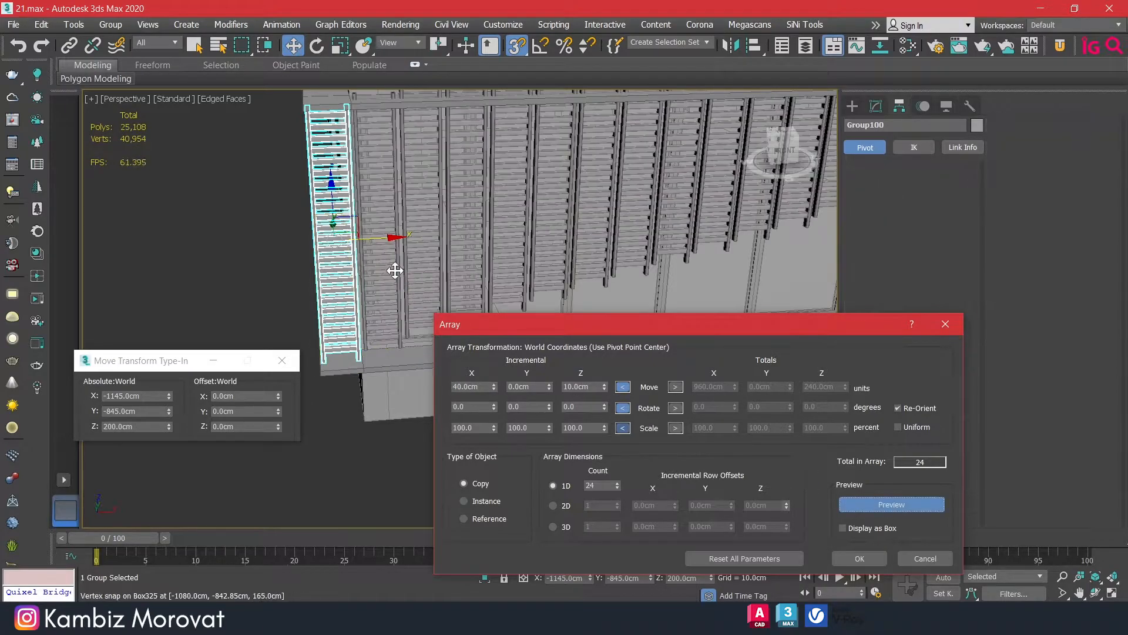
Reset the array's incremental Z move to 0 cm and set its X move to 36 cm, comparing it with 35 cm.
{"action": "middle_click_drag", "start_coordinate": [377, 271], "coordinate": [336, 277]}
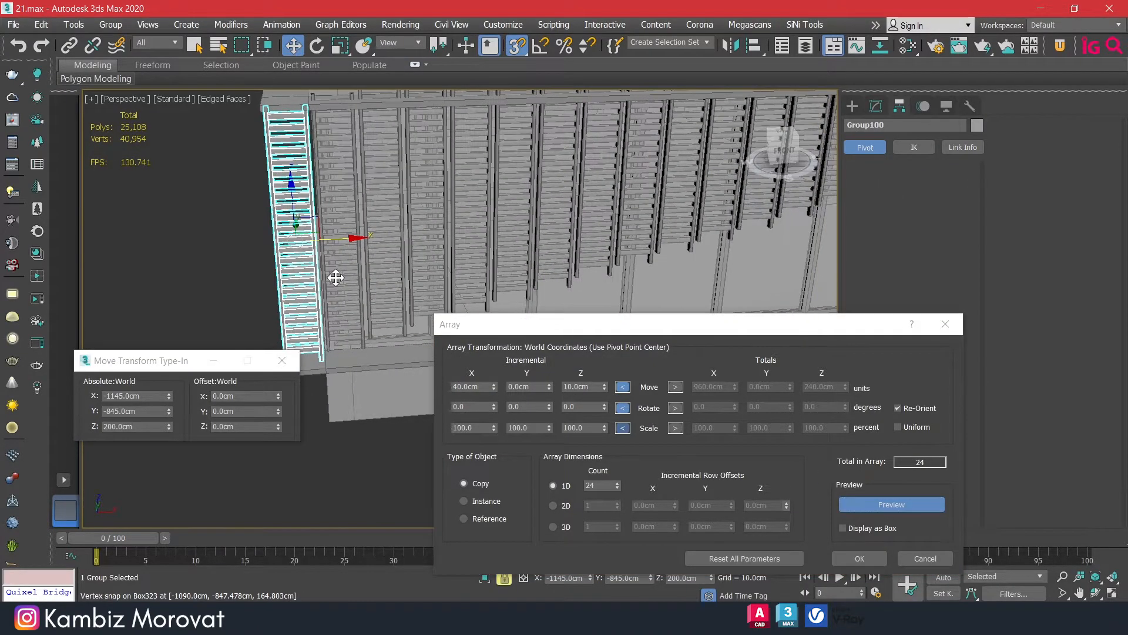
{"action": "right_click", "coordinate": [603, 388]}
{"action": "scroll", "coordinate": [325, 202], "scroll_direction": "up", "scroll_amount": 6}
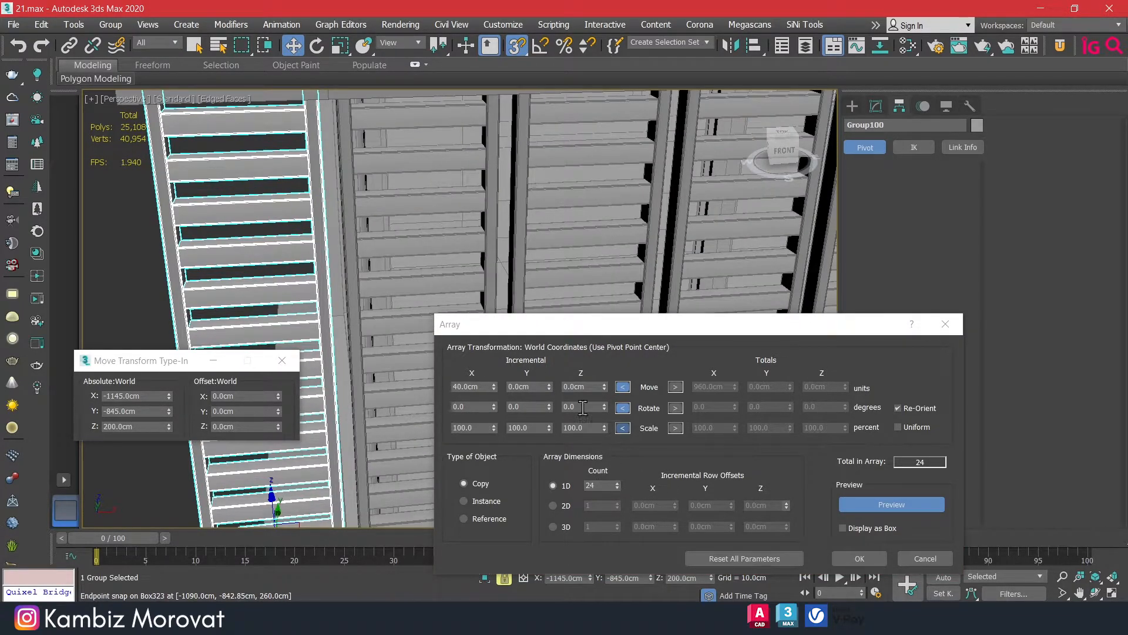
{"action": "left_click_drag", "start_coordinate": [493, 386], "coordinate": [496, 389]}
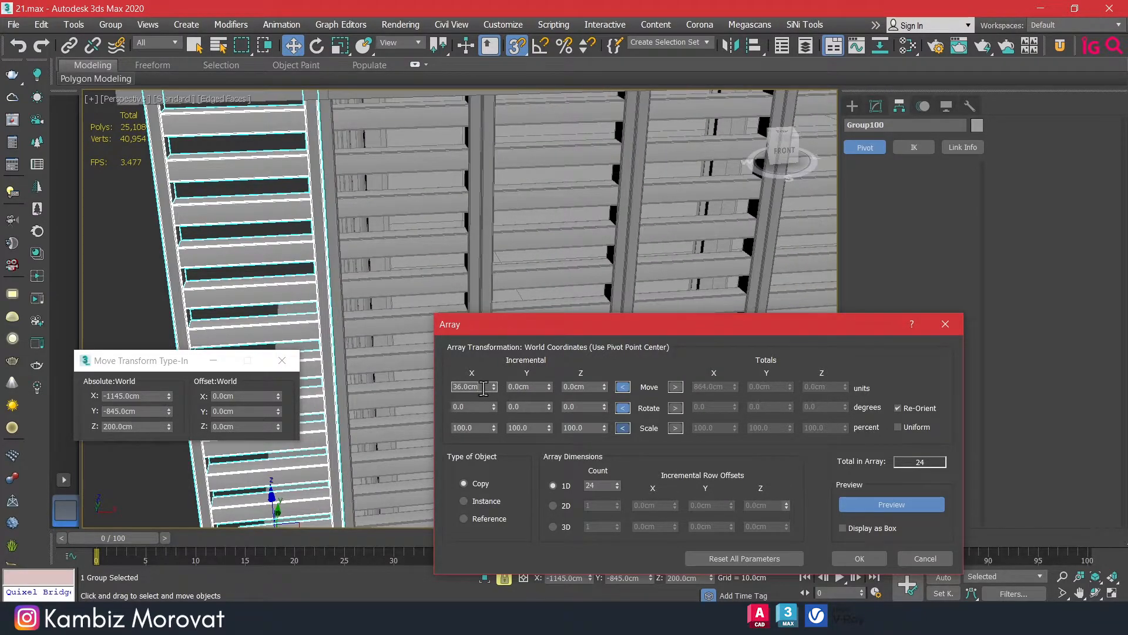
{"action": "type", "text": "5"}
{"action": "key", "text": "Return"}
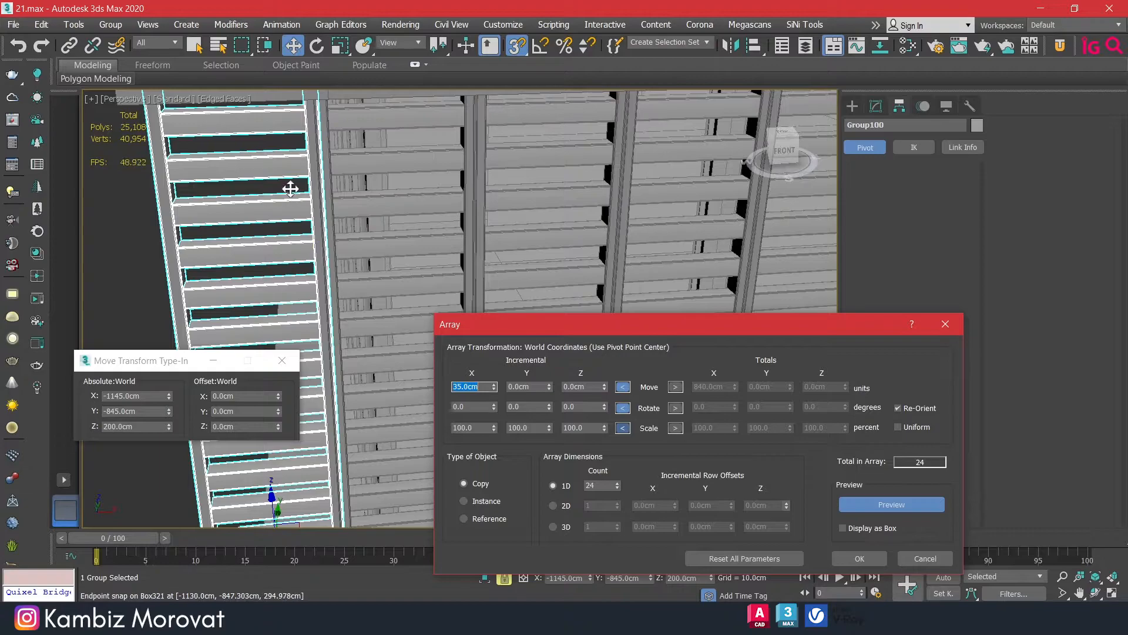
{"action": "scroll", "coordinate": [322, 136], "scroll_direction": "up", "scroll_amount": 5}
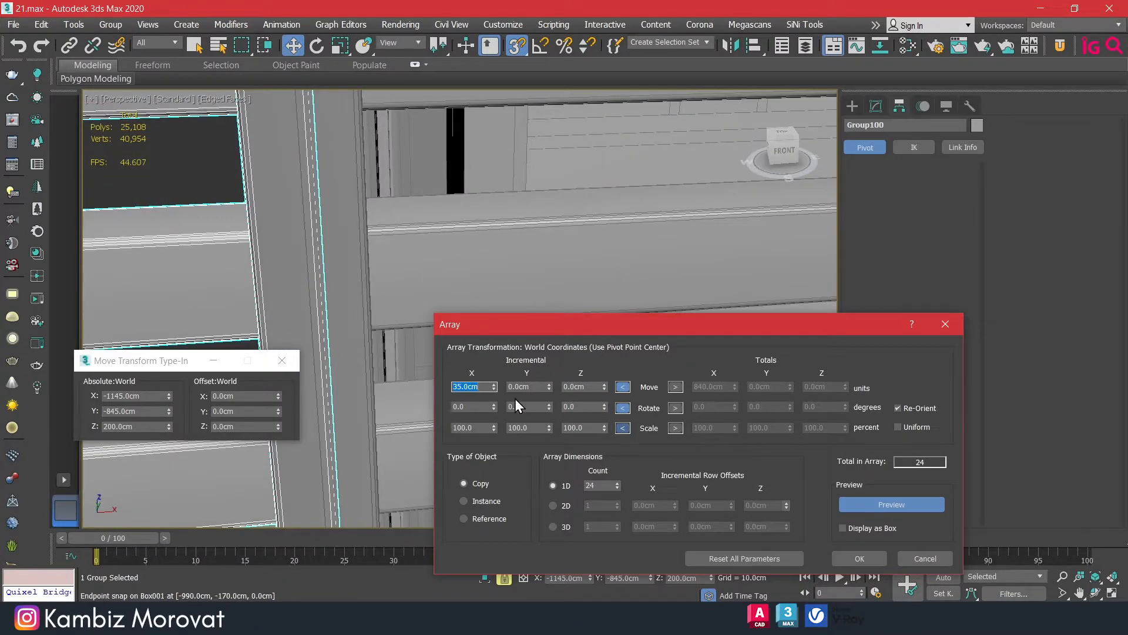
{"action": "type", "text": "36"}
{"action": "key", "text": "Return"}
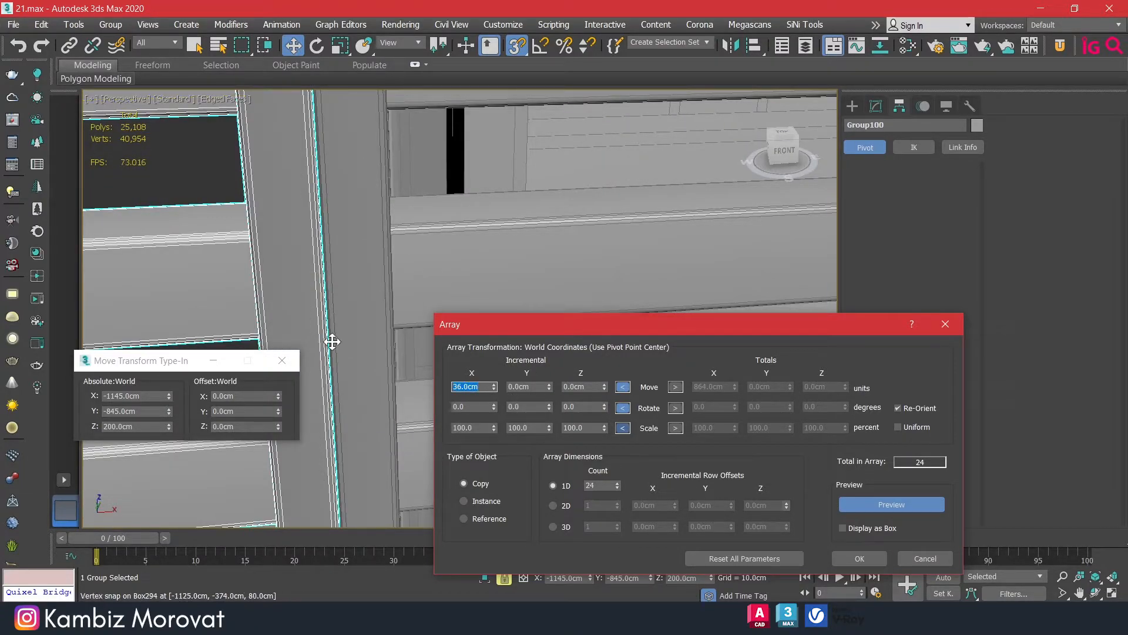
Try 37 cm as the array's incremental X move, checking the gap between neighbouring screens, and restore it to 36 cm.
{"action": "scroll", "coordinate": [360, 335], "scroll_direction": "down", "scroll_amount": 3}
{"action": "scroll", "coordinate": [347, 306], "scroll_direction": "down", "scroll_amount": 4}
{"action": "scroll", "coordinate": [351, 293], "scroll_direction": "up", "scroll_amount": 2}
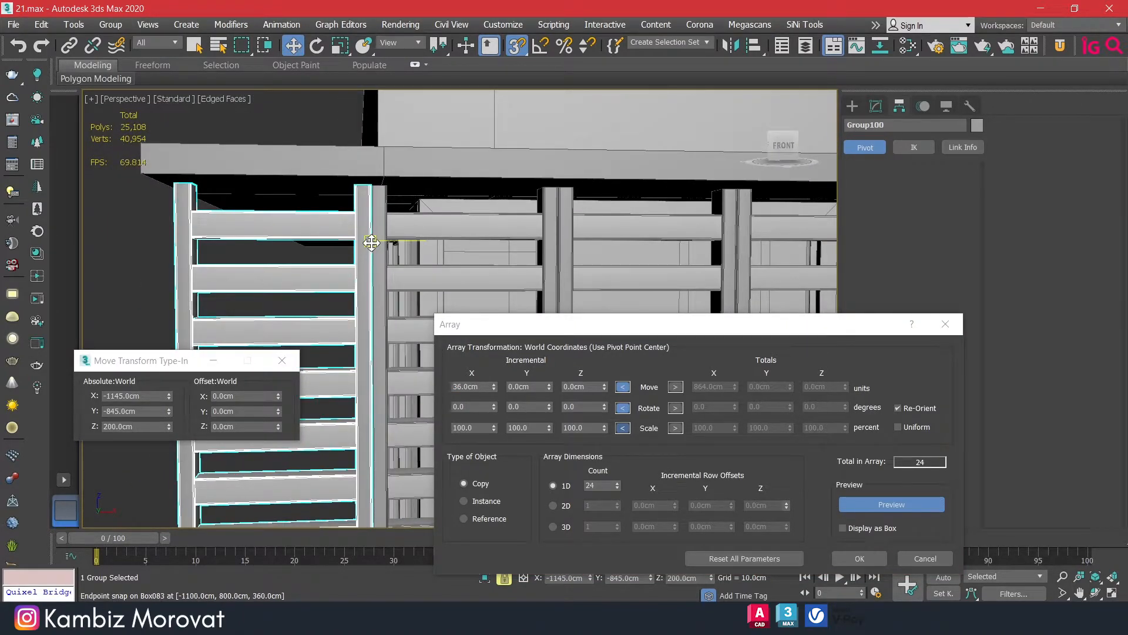
{"action": "key", "text": "f"}
{"action": "scroll", "coordinate": [412, 238], "scroll_direction": "up", "scroll_amount": 3}
{"action": "scroll", "coordinate": [487, 196], "scroll_direction": "up", "scroll_amount": 4}
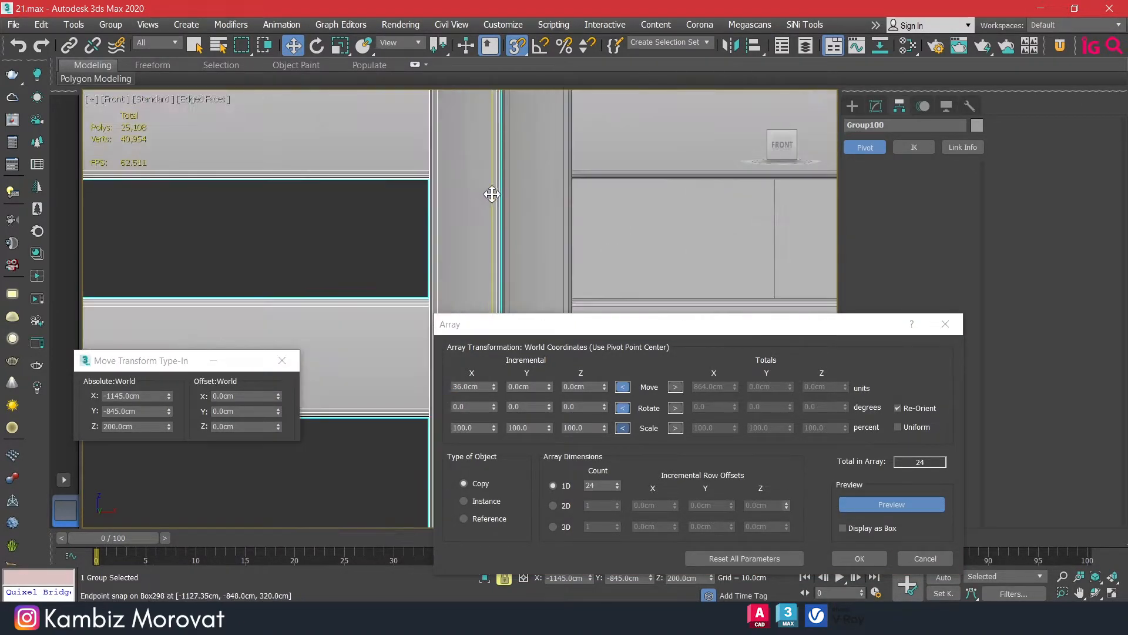
{"action": "double_click", "coordinate": [480, 385]}
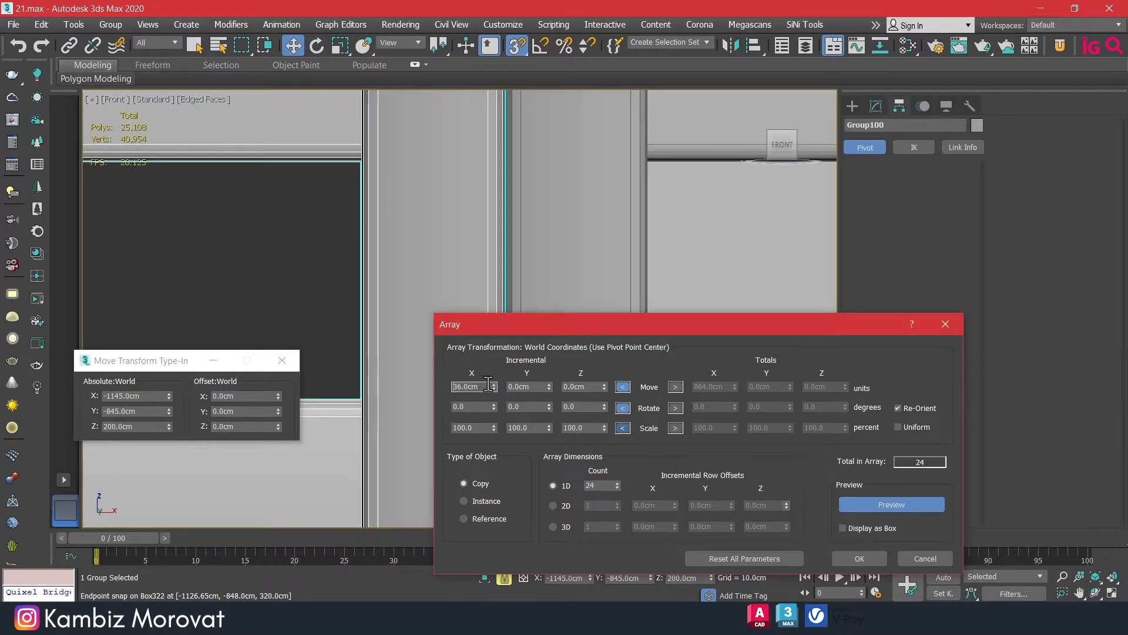
{"action": "key", "text": "Return"}
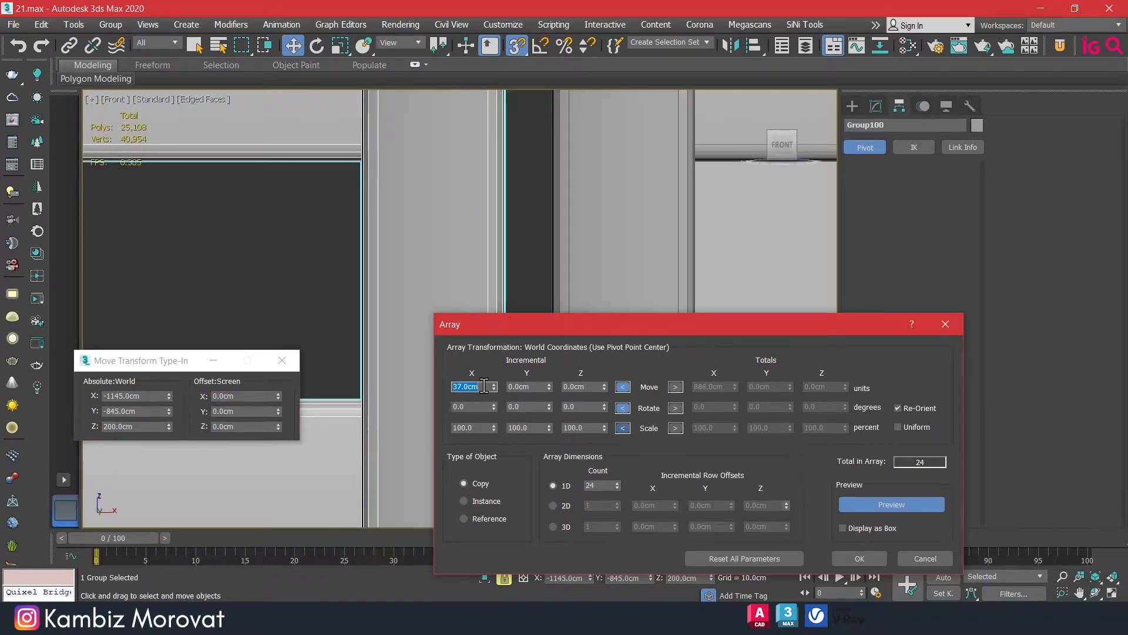
{"action": "type", "text": "36"}
{"action": "key", "text": "Return"}
{"action": "scroll", "coordinate": [369, 204], "scroll_direction": "down", "scroll_amount": 5}
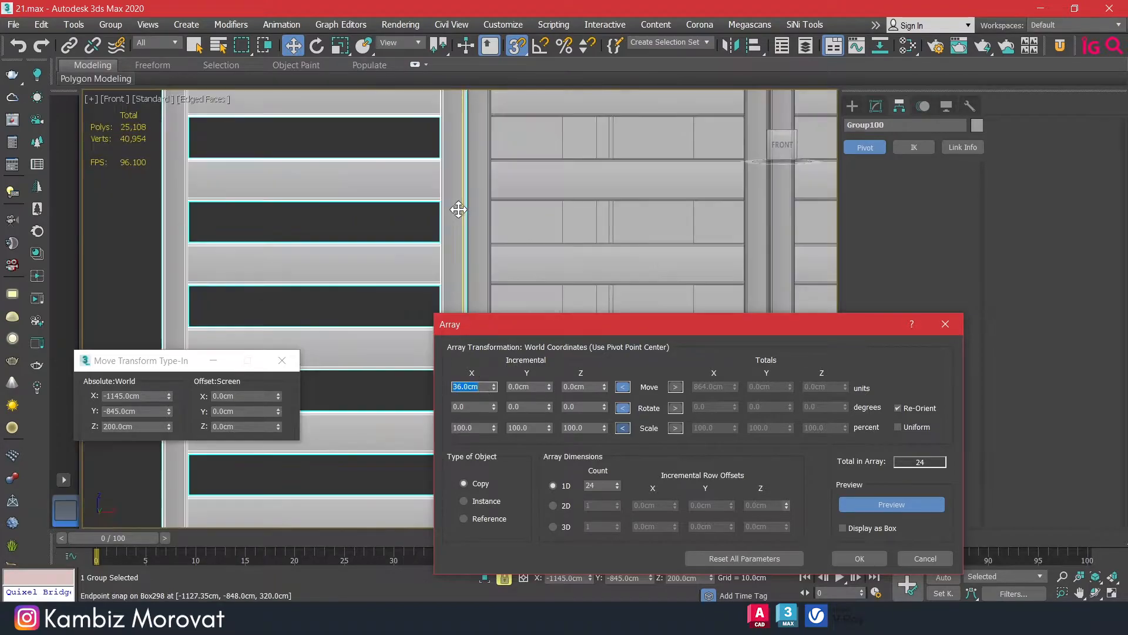
Reduce the array count to 21 to fit the front facade and create the screen copies.
{"action": "middle_click_drag", "start_coordinate": [369, 205], "coordinate": [386, 231], "text": "alt"}
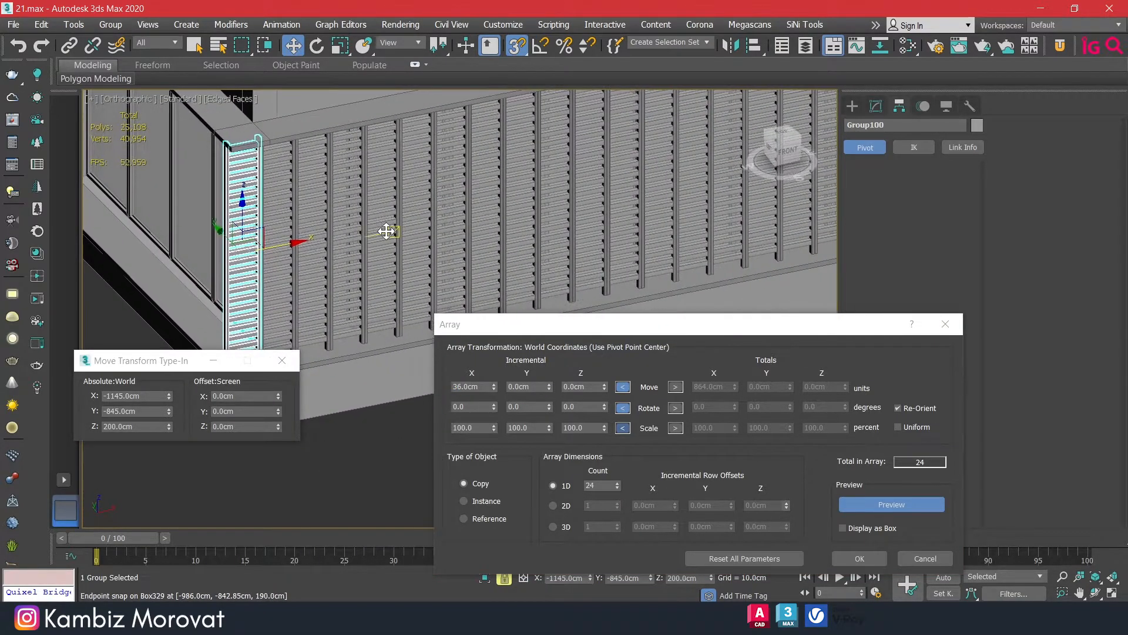
{"action": "key", "text": "p"}
{"action": "key", "text": "z"}
{"action": "scroll", "coordinate": [470, 259], "scroll_direction": "down", "scroll_amount": 4}
{"action": "middle_click_drag", "start_coordinate": [482, 259], "coordinate": [294, 151]}
{"action": "middle_click_drag", "start_coordinate": [540, 184], "coordinate": [295, 202]}
{"action": "scroll", "coordinate": [468, 214], "scroll_direction": "up", "scroll_amount": 5}
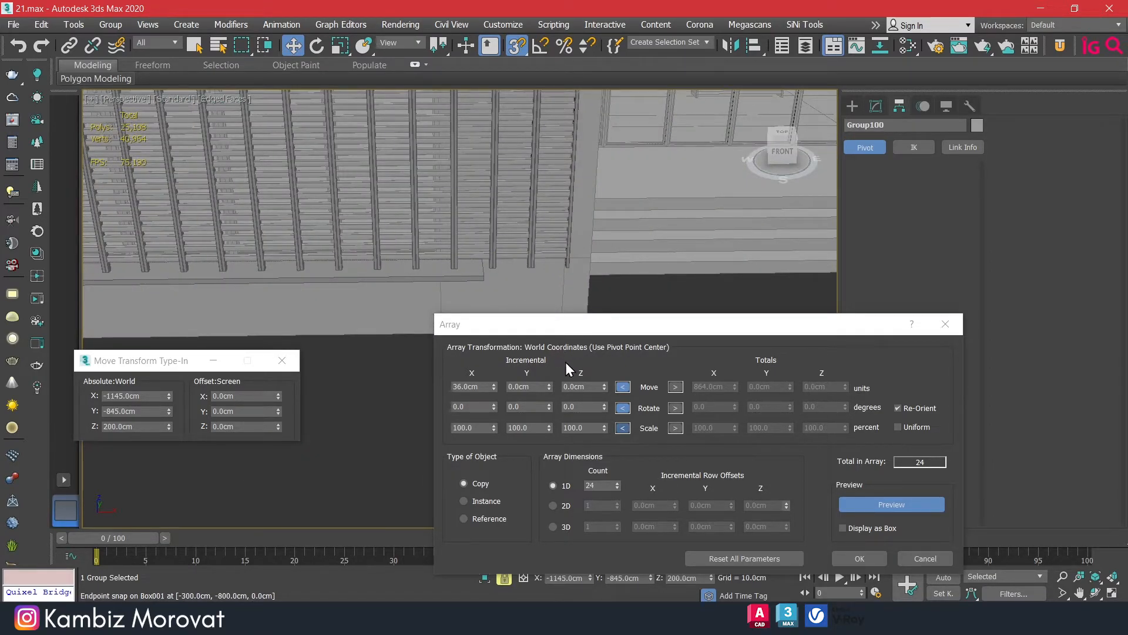
{"action": "left_click", "coordinate": [617, 487]}
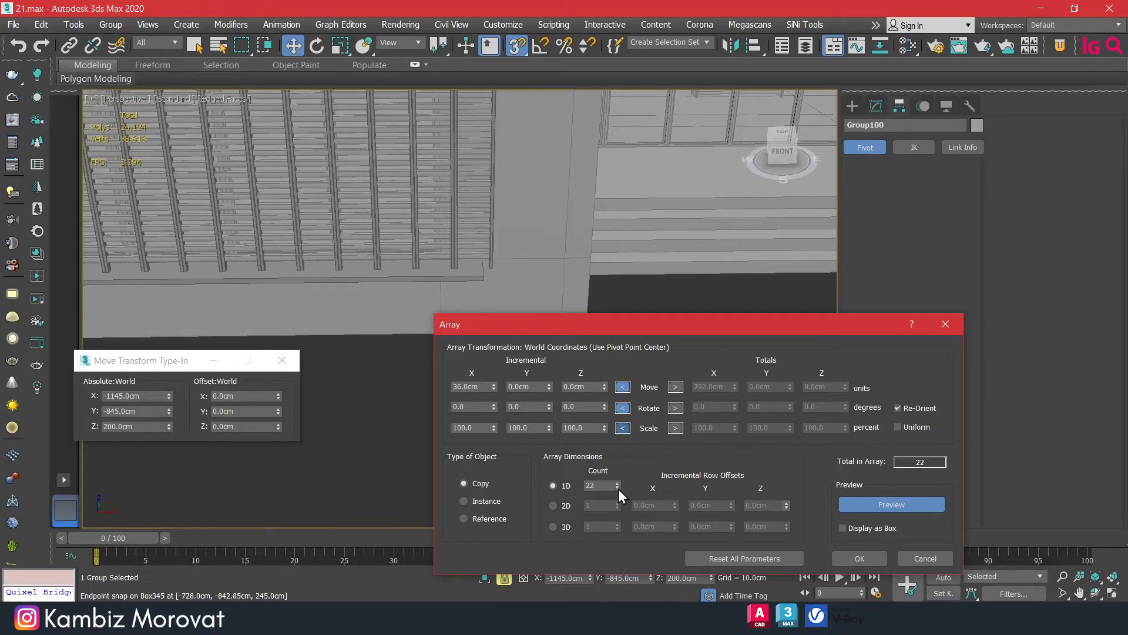
{"action": "scroll", "coordinate": [445, 240], "scroll_direction": "down", "scroll_amount": 4}
{"action": "mouse_move", "coordinate": [353, 249]}
{"action": "middle_mouse_down"}
{"action": "mouse_move", "coordinate": [494, 246]}
{"action": "mouse_move", "coordinate": [433, 269]}
{"action": "mouse_move", "coordinate": [341, 264]}
{"action": "middle_mouse_up"}
{"action": "mouse_move", "coordinate": [341, 264]}
{"action": "middle_mouse_down"}
{"action": "mouse_move", "coordinate": [367, 259]}
{"action": "mouse_move", "coordinate": [353, 265]}
{"action": "mouse_move", "coordinate": [362, 273]}
{"action": "mouse_move", "coordinate": [272, 262]}
{"action": "mouse_move", "coordinate": [446, 264]}
{"action": "mouse_move", "coordinate": [403, 255]}
{"action": "mouse_move", "coordinate": [529, 267]}
{"action": "mouse_move", "coordinate": [458, 241]}
{"action": "mouse_move", "coordinate": [386, 240]}
{"action": "mouse_move", "coordinate": [383, 214]}
{"action": "mouse_move", "coordinate": [406, 211]}
{"action": "mouse_move", "coordinate": [390, 252]}
{"action": "mouse_move", "coordinate": [342, 252]}
{"action": "mouse_move", "coordinate": [347, 266]}
{"action": "middle_mouse_up"}
{"action": "scroll", "coordinate": [365, 268], "scroll_direction": "up", "scroll_amount": 3}
{"action": "scroll", "coordinate": [338, 238], "scroll_direction": "up", "scroll_amount": 3}
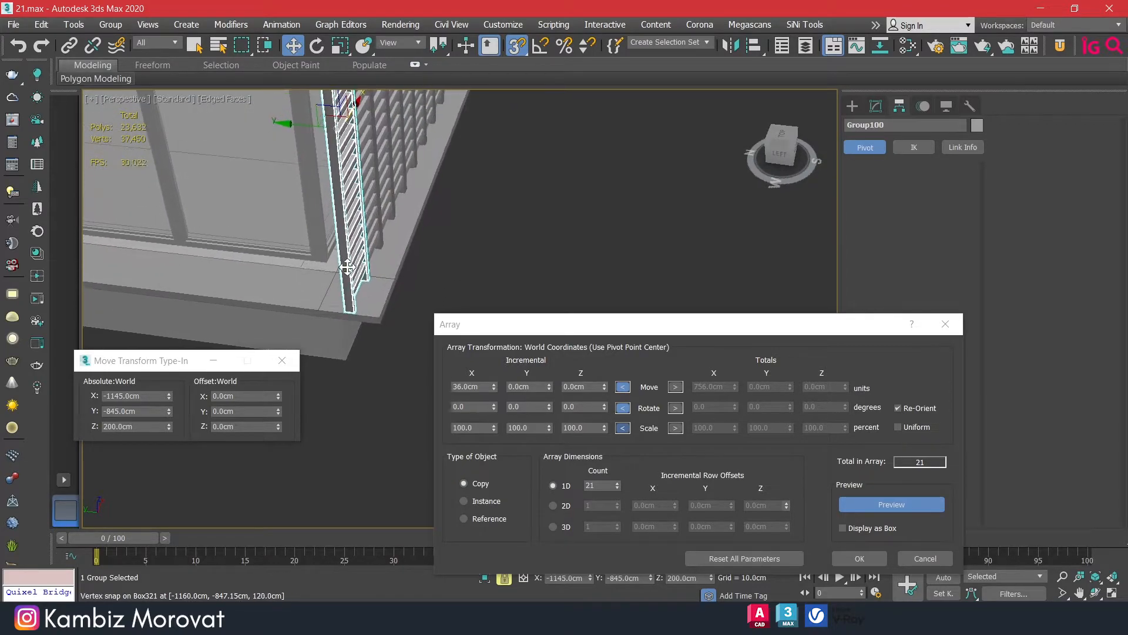
{"action": "left_click", "coordinate": [880, 556]}
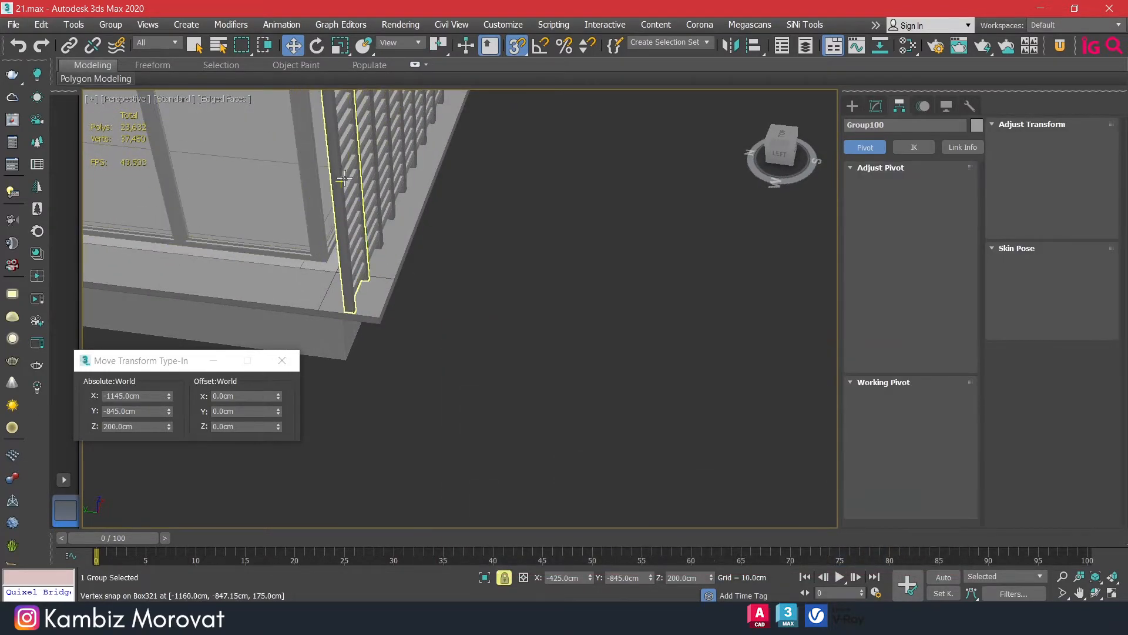
Rotate the original corner screen group -90 degrees about Z with angle snapping so it faces the side facade.
{"action": "middle_click_drag", "start_coordinate": [326, 130], "coordinate": [385, 184]}
{"action": "key", "text": "e"}
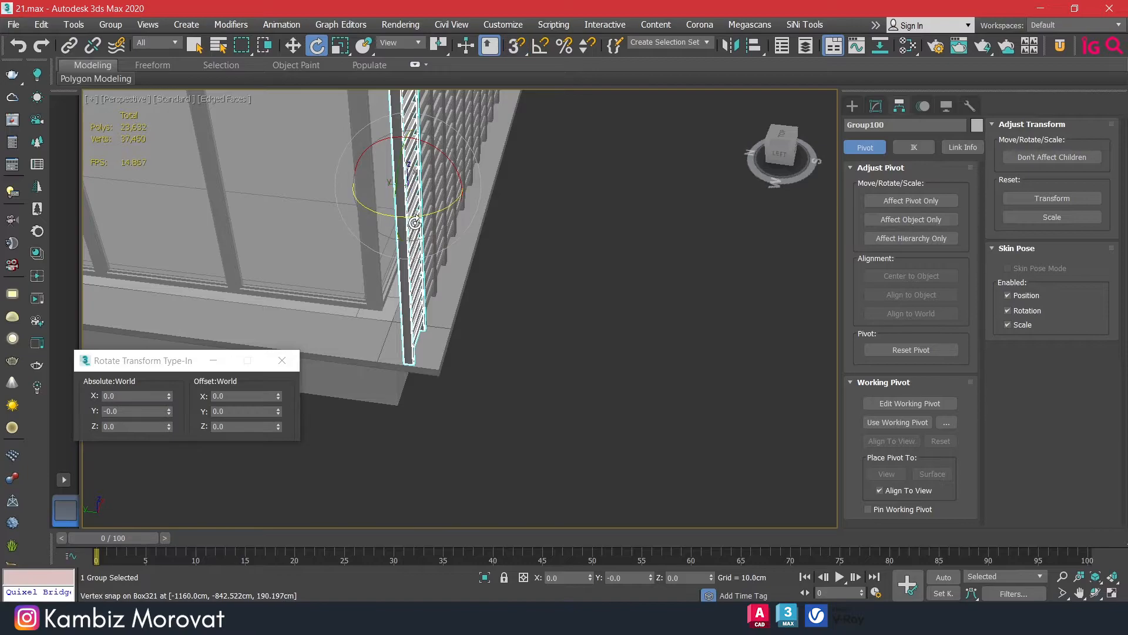
{"action": "left_click_drag", "start_coordinate": [422, 221], "coordinate": [376, 246]}
{"action": "key", "text": "ctrl+z"}
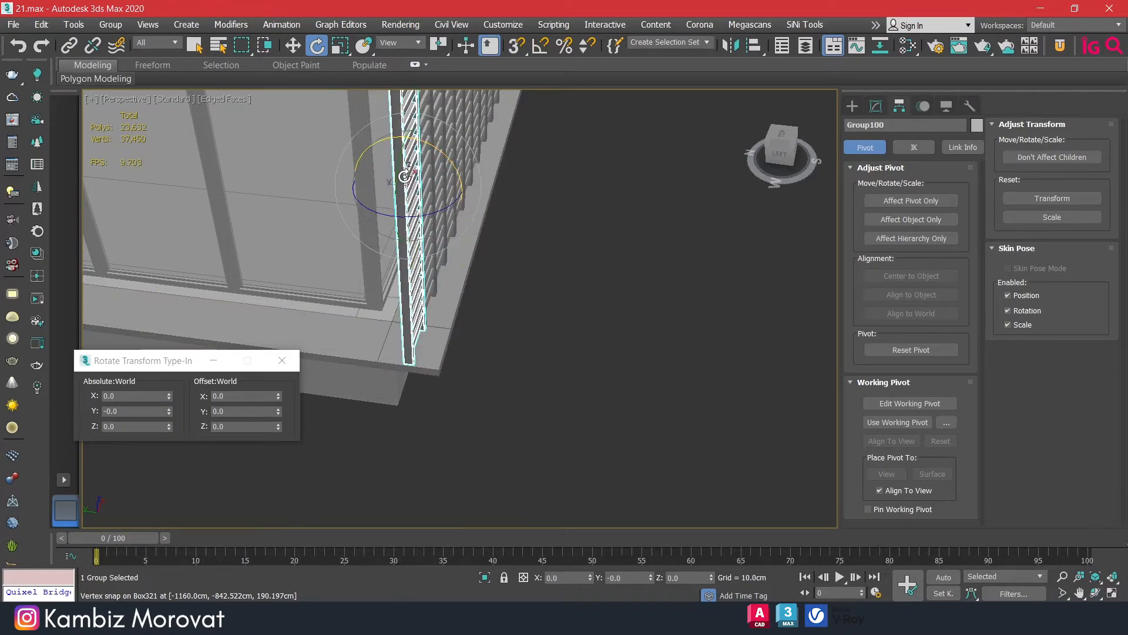
{"action": "middle_click_drag", "start_coordinate": [402, 175], "coordinate": [391, 167], "text": "alt"}
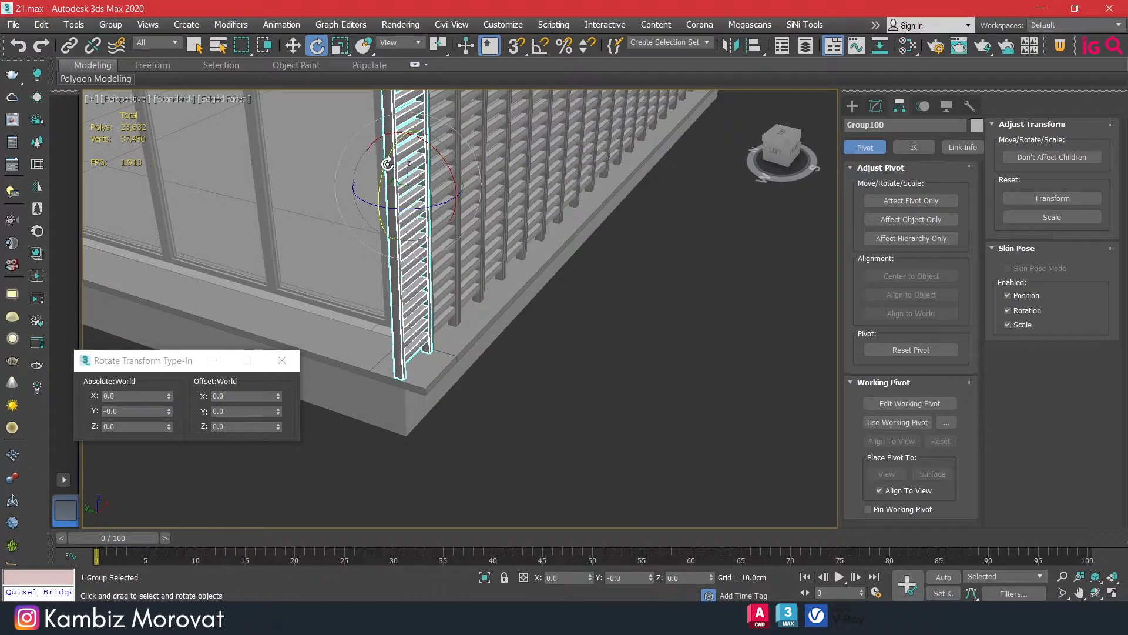
{"action": "left_click_drag", "start_coordinate": [399, 211], "coordinate": [346, 214]}
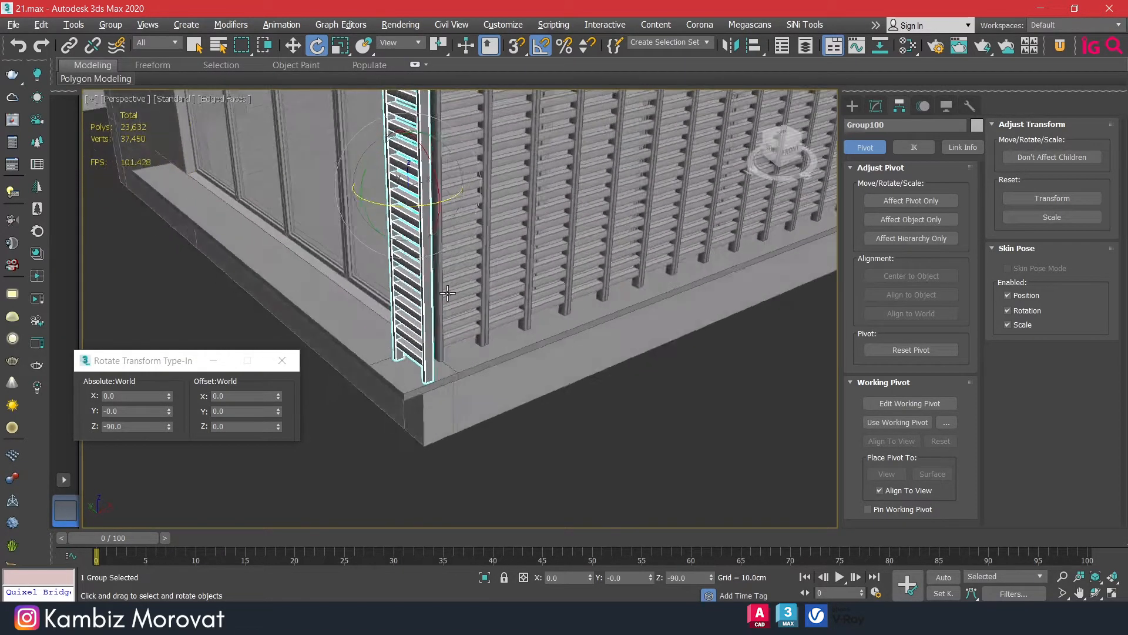
Start an Array of the rotated corner screen with incremental moves of 0 cm in X and 36 cm in Y, and preview it.
{"action": "key", "text": "w"}
{"action": "left_click", "coordinate": [73, 24]}
{"action": "left_click", "coordinate": [94, 194]}
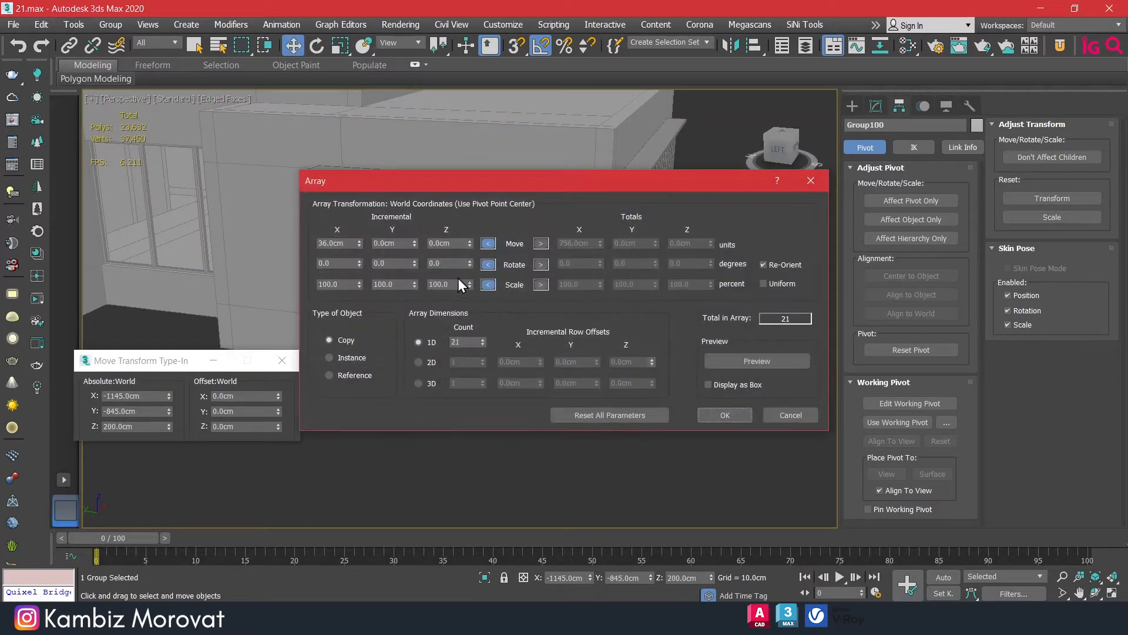
{"action": "left_click_drag", "start_coordinate": [471, 183], "coordinate": [734, 271]}
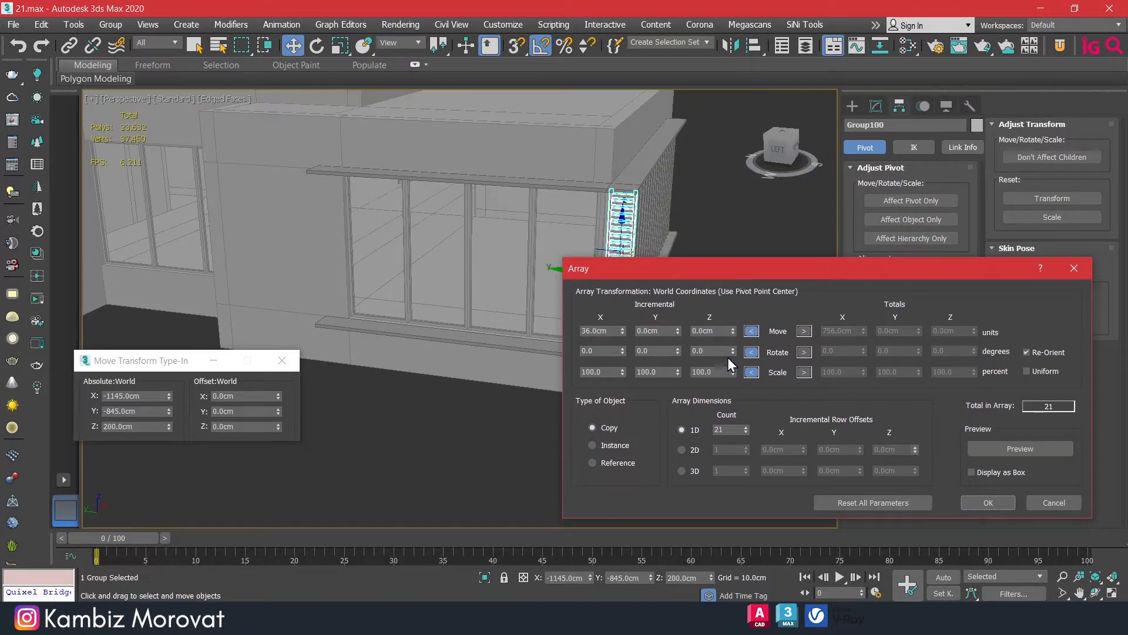
{"action": "right_click", "coordinate": [623, 333]}
{"action": "left_click", "coordinate": [643, 331]}
{"action": "left_click", "coordinate": [1020, 449]}
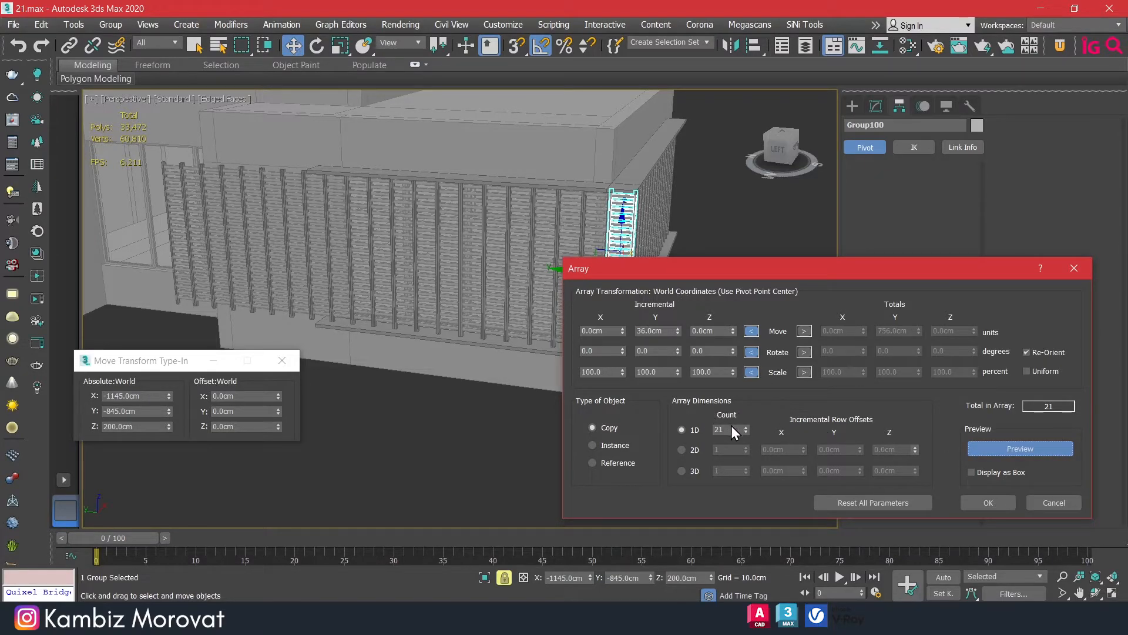
Reduce the array count to 13 to fit the side facade's ledge and create the screen copies.
{"action": "left_click", "coordinate": [746, 432]}
{"action": "left_click", "coordinate": [746, 432]}
{"action": "left_click", "coordinate": [746, 432]}
{"action": "left_click", "coordinate": [746, 432]}
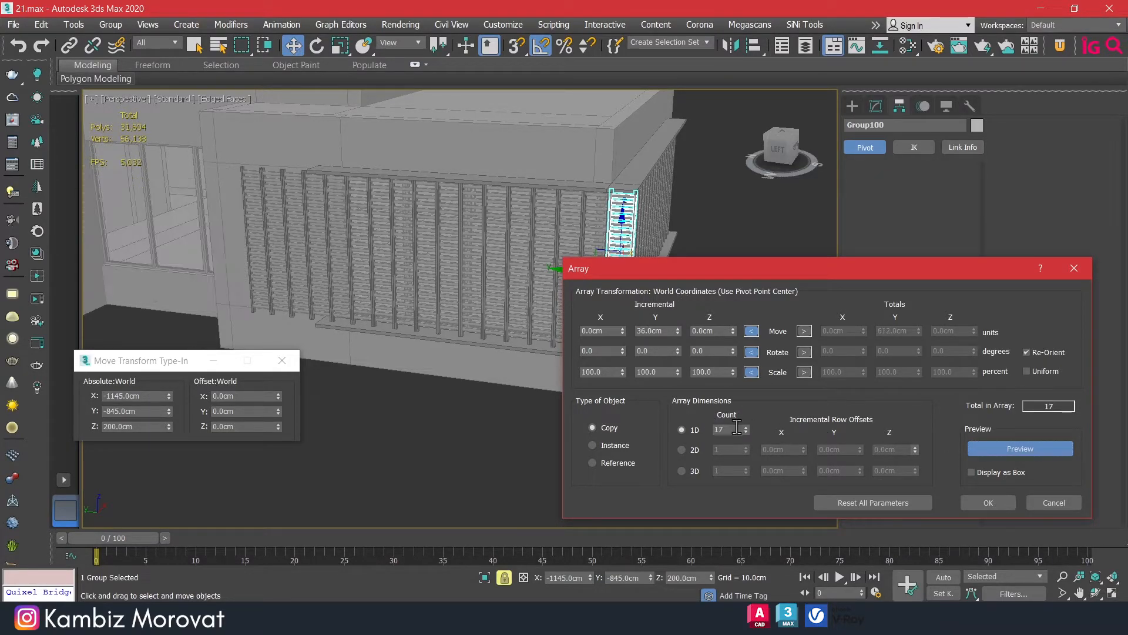
{"action": "left_click", "coordinate": [746, 432]}
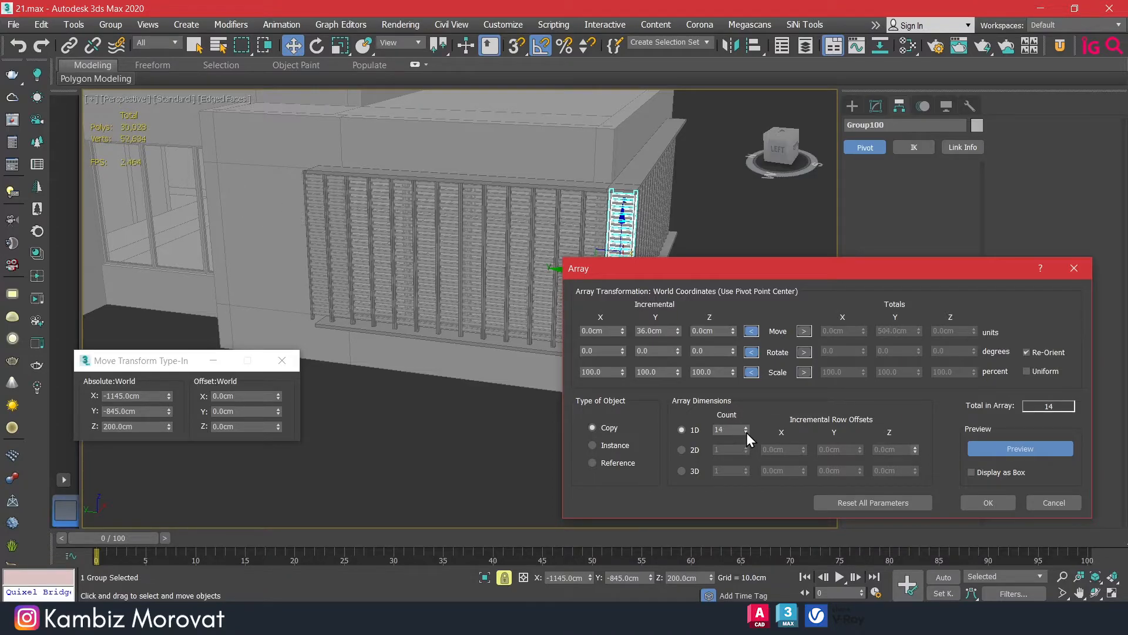
{"action": "left_click", "coordinate": [745, 428]}
{"action": "middle_click_drag", "start_coordinate": [355, 378], "coordinate": [494, 434], "text": "alt"}
{"action": "left_click", "coordinate": [992, 499]}
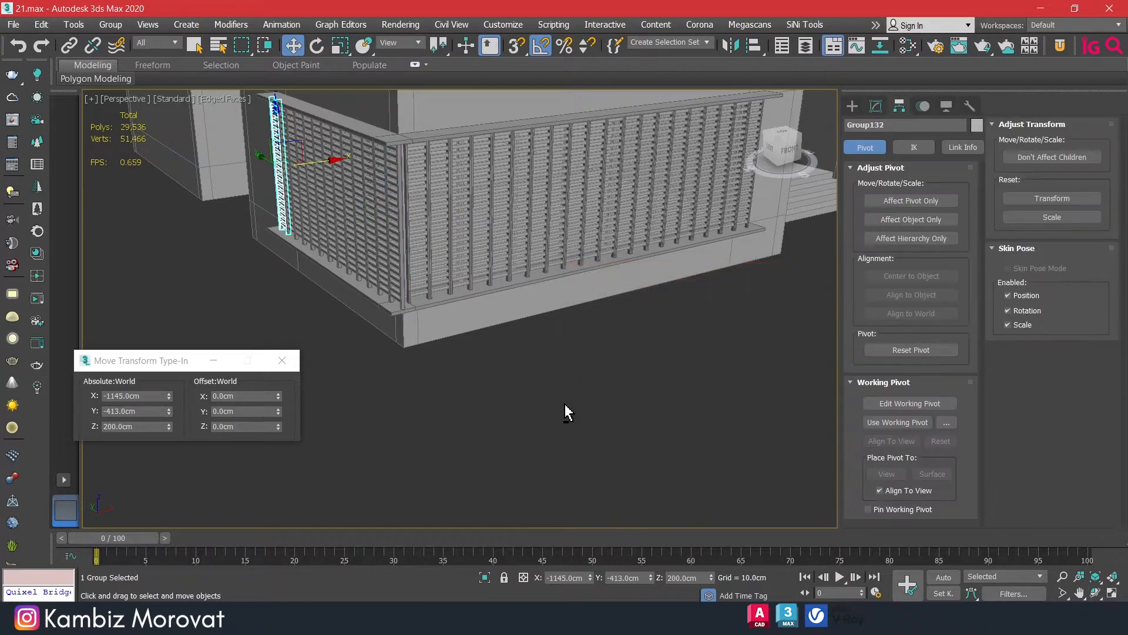
Rotate the first two front-facade screens beside the corner 90 degrees each about the Z axis.
{"action": "middle_click_drag", "start_coordinate": [563, 403], "coordinate": [570, 422], "text": "alt"}
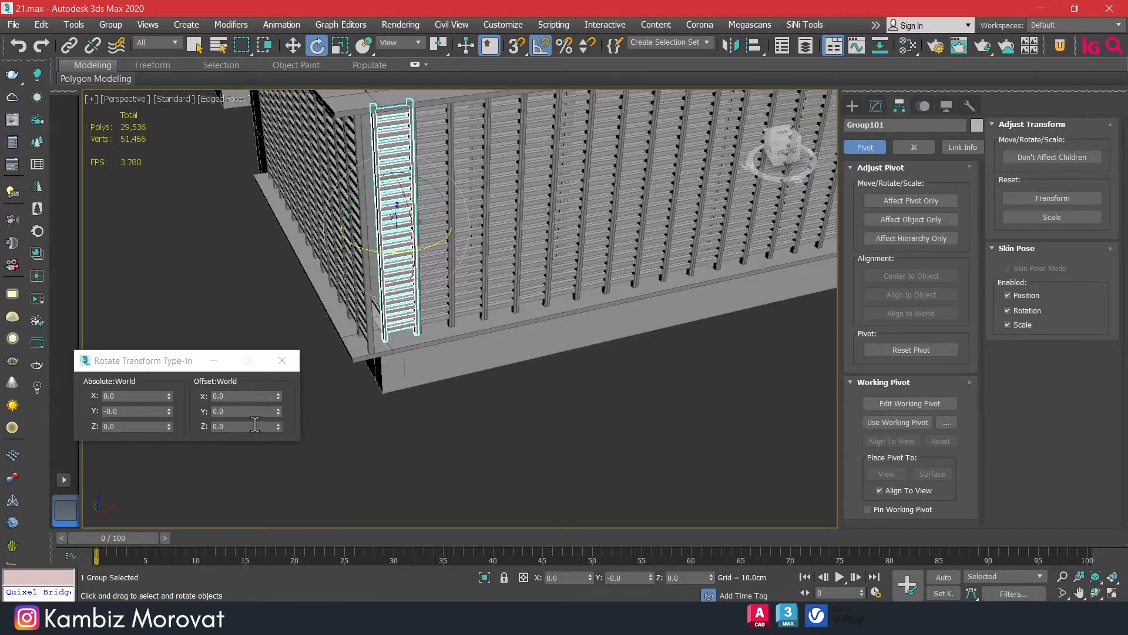
{"action": "left_click", "coordinate": [249, 424]}
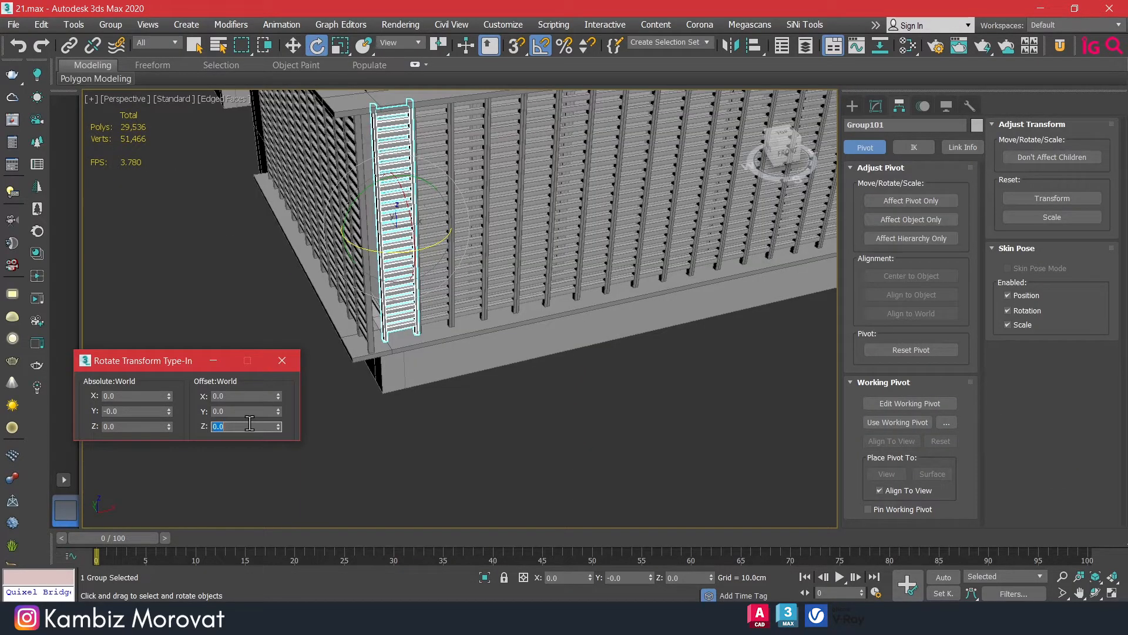
{"action": "key", "text": "Return"}
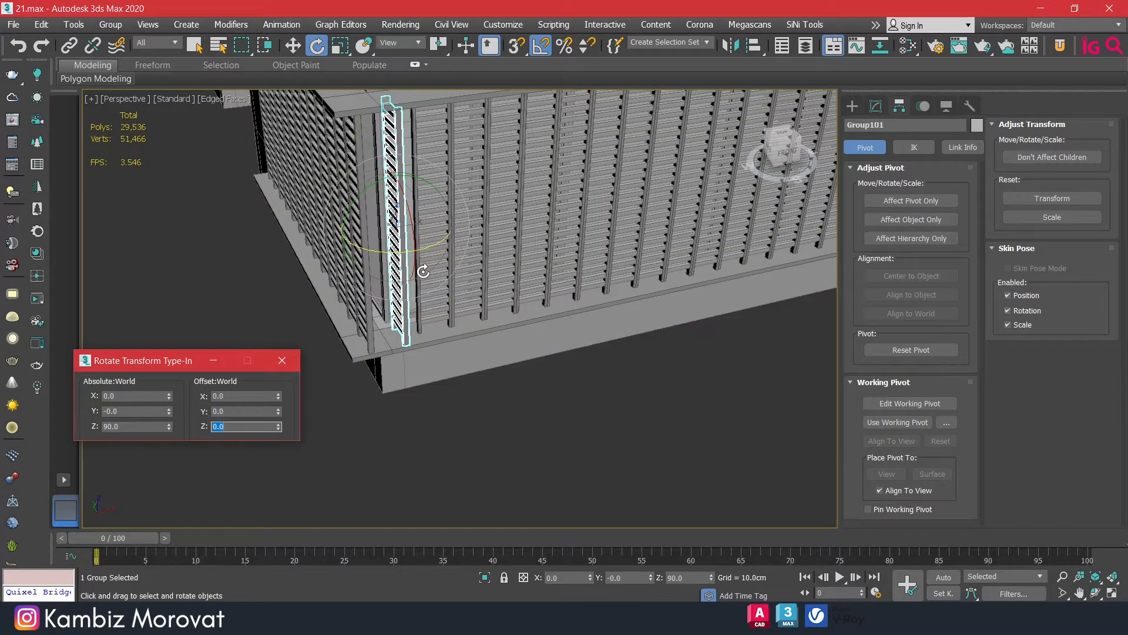
{"action": "left_click", "coordinate": [418, 303]}
{"action": "left_click", "coordinate": [250, 424]}
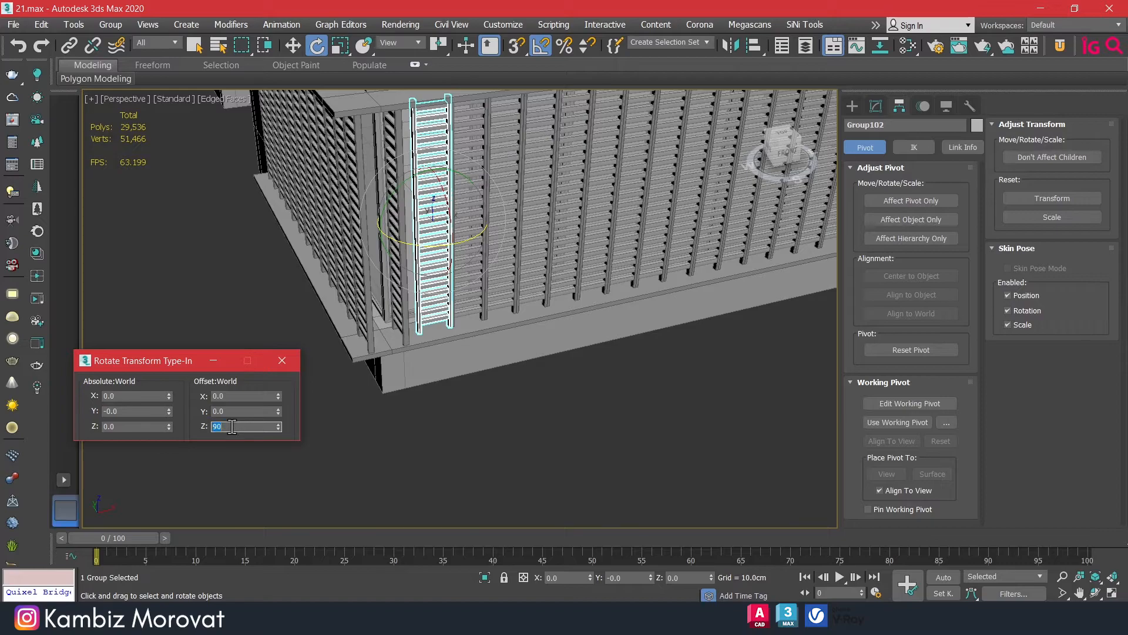
{"action": "key", "text": "Return"}
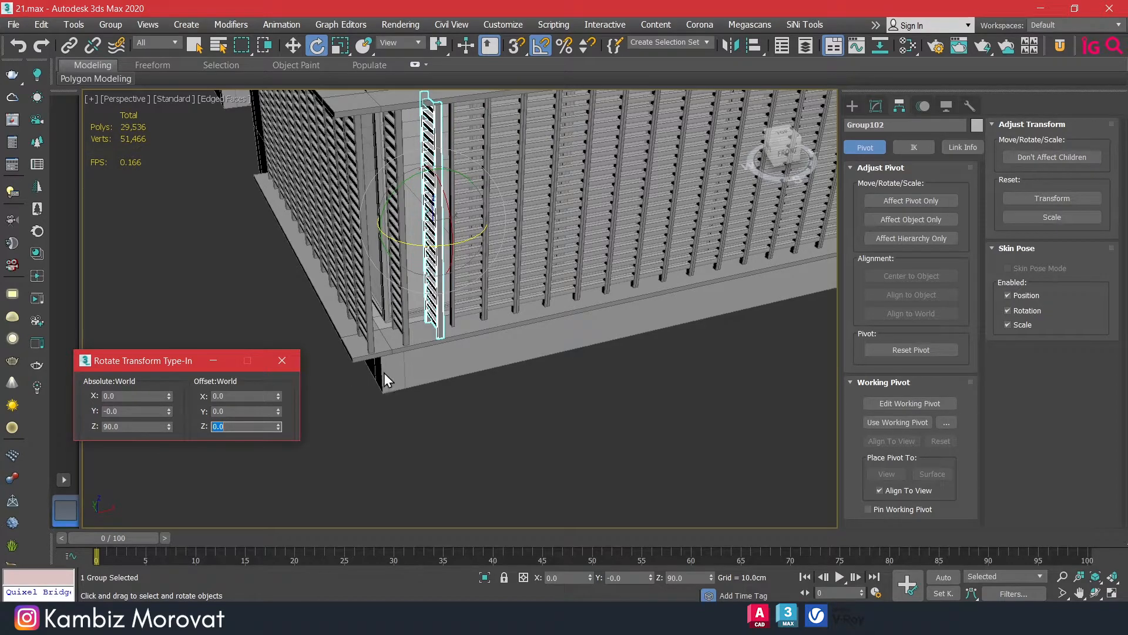
Rotate the third, fourth and fifth front-facade screens from the corner 90 degrees each about the Z axis.
{"action": "left_click", "coordinate": [461, 311]}
{"action": "left_click", "coordinate": [240, 426]}
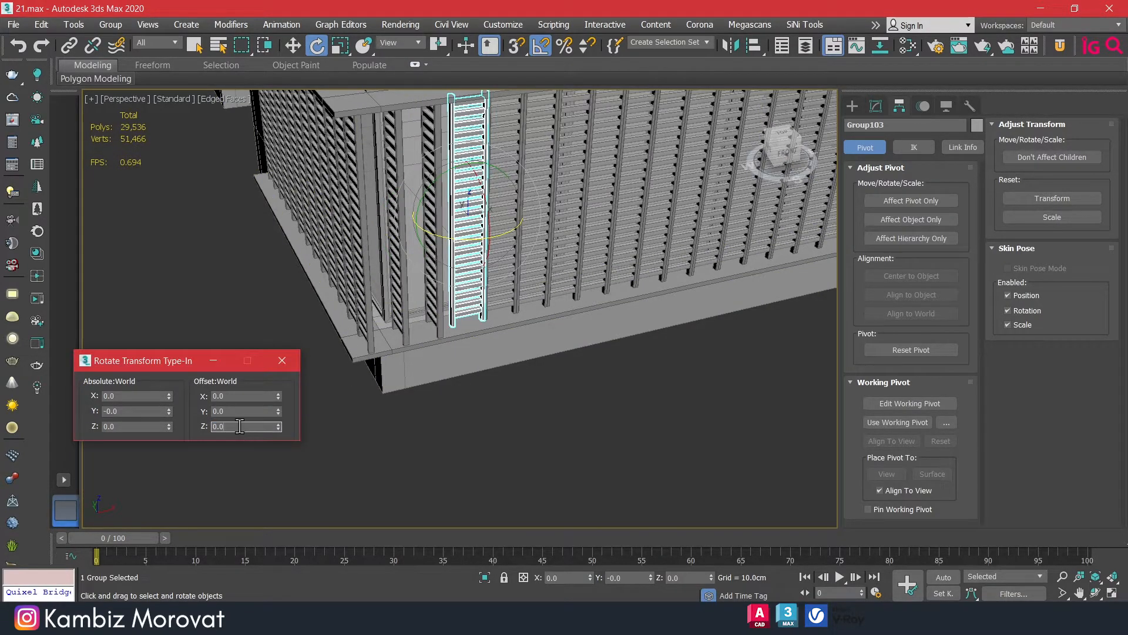
{"action": "type", "text": "90"}
{"action": "key", "text": "Return"}
{"action": "middle_click_drag", "start_coordinate": [505, 311], "coordinate": [433, 327], "text": "alt"}
{"action": "left_click", "coordinate": [433, 327]}
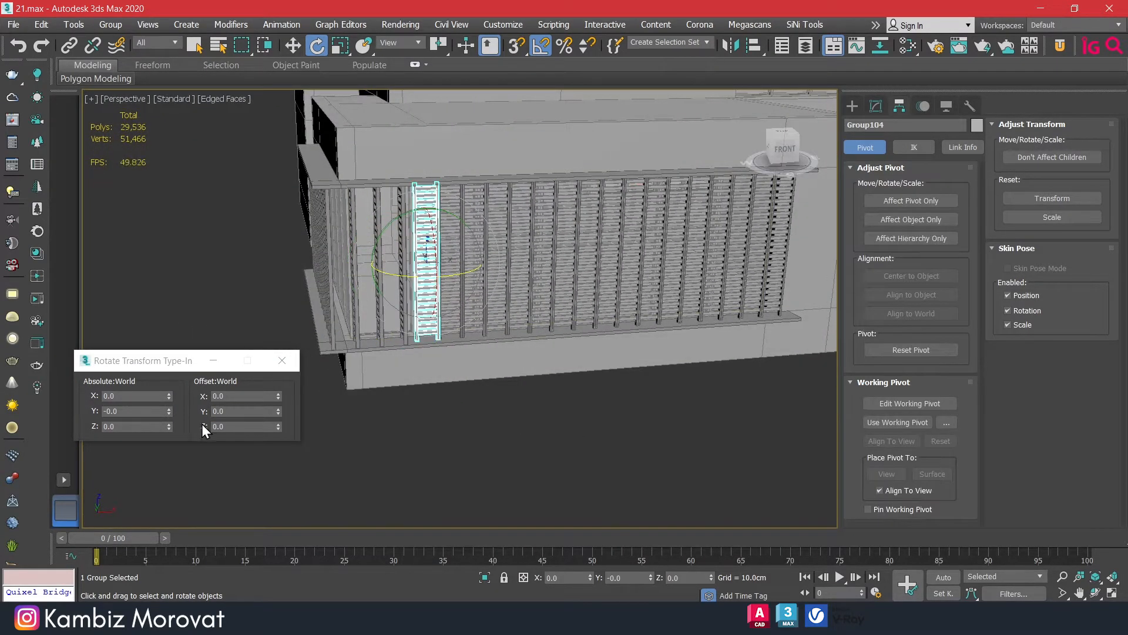
{"action": "left_click", "coordinate": [225, 423]}
{"action": "type", "text": "90"}
{"action": "key", "text": "Return"}
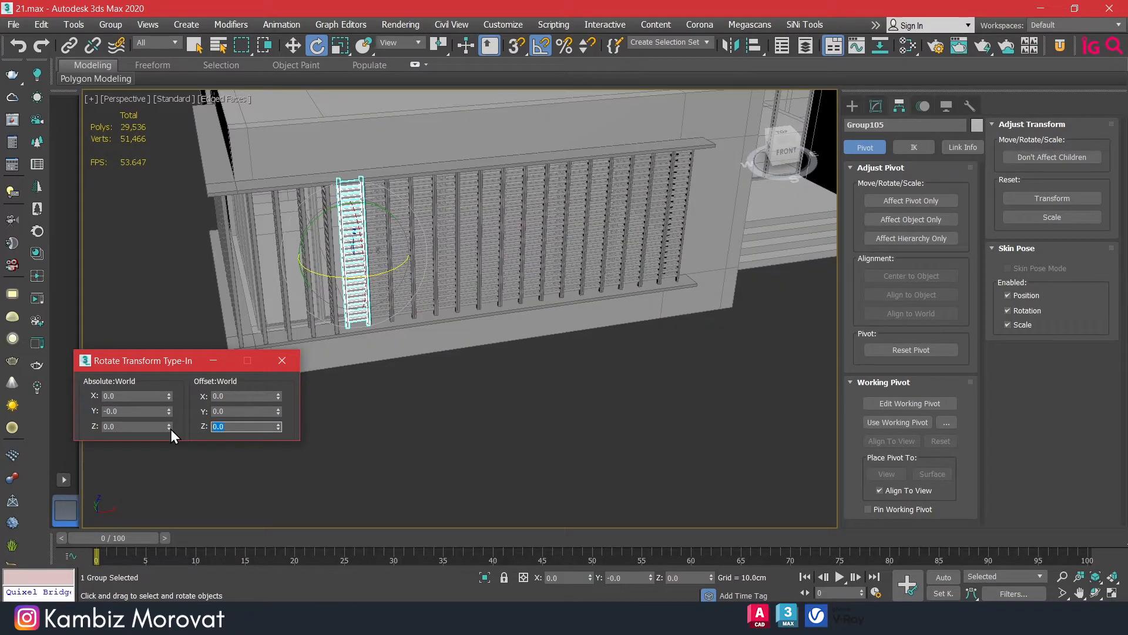
{"action": "type", "text": "90"}
{"action": "key", "text": "Return"}
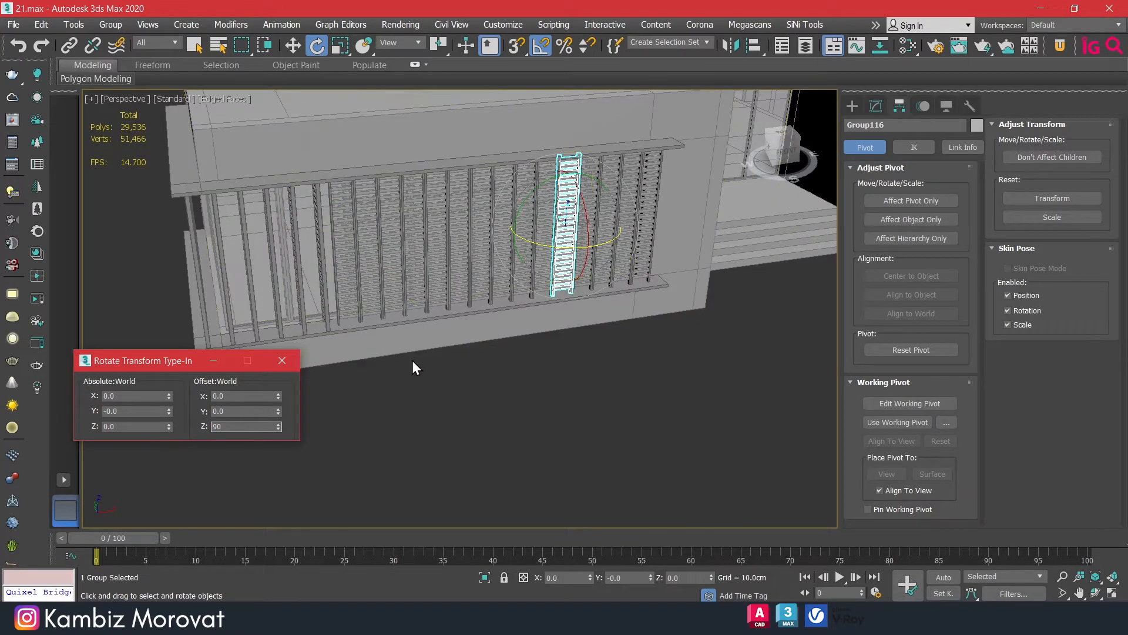
Rotate the fifth, sixth and seventh screens from the front row's far end 90 degrees each about the Z axis.
{"action": "key", "text": "Return"}
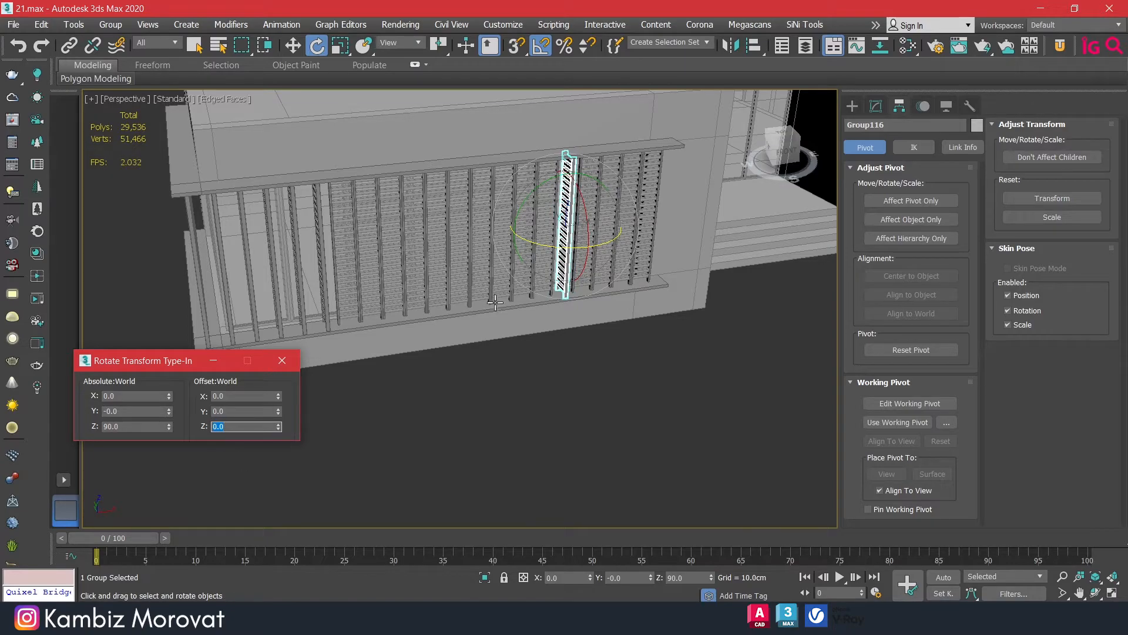
{"action": "middle_click", "coordinate": [544, 268]}
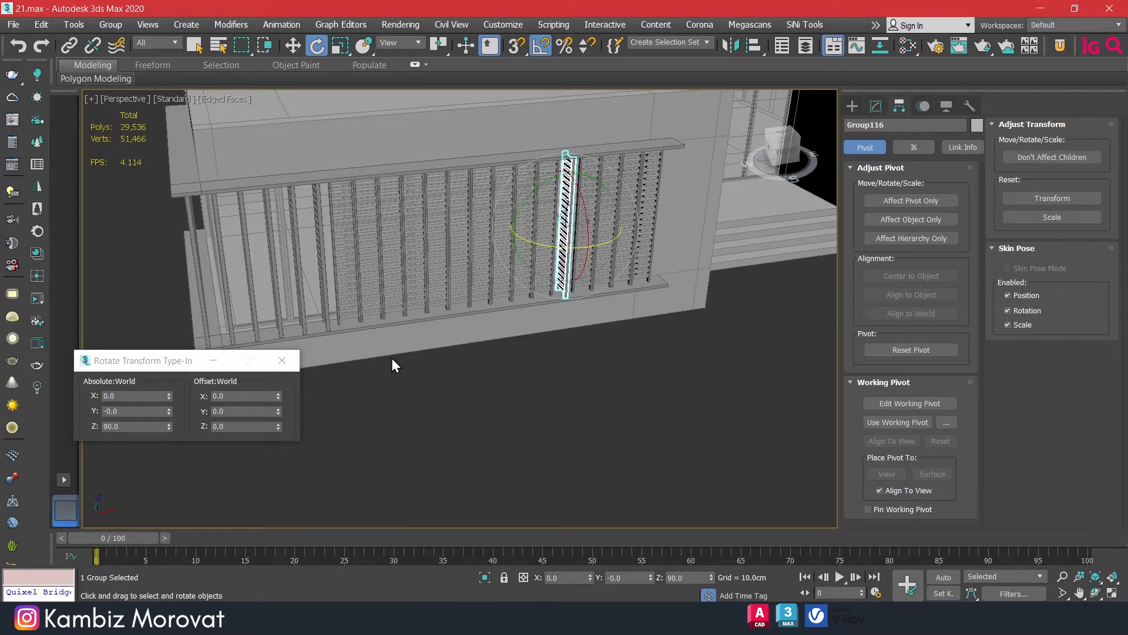
{"action": "scroll", "coordinate": [557, 280], "scroll_direction": "up", "scroll_amount": 2}
{"action": "left_click", "coordinate": [539, 282]}
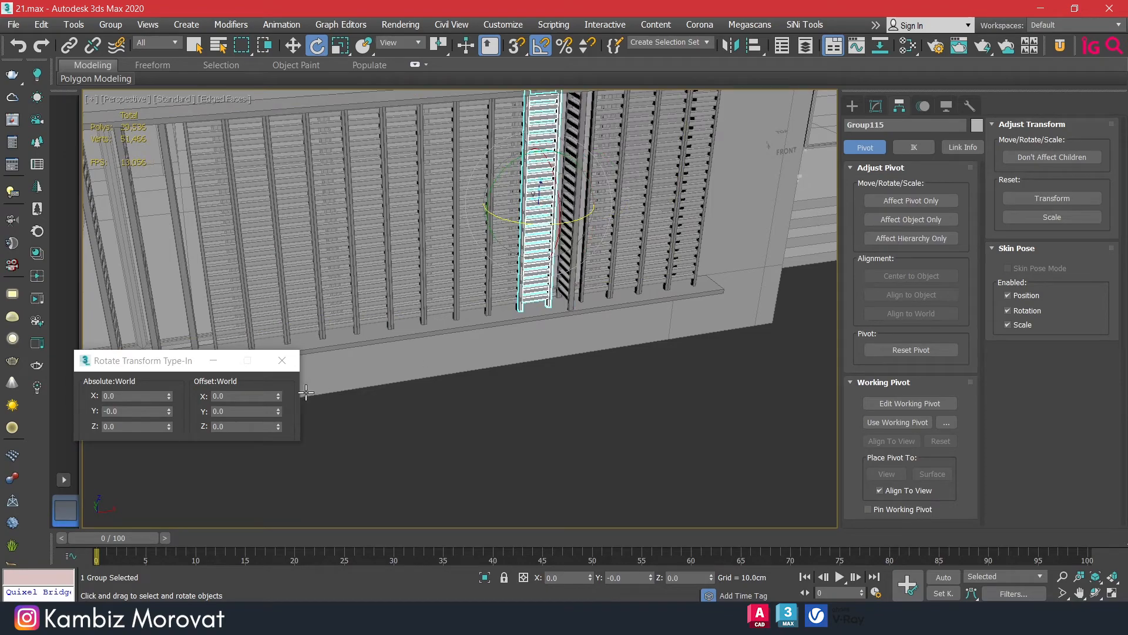
{"action": "double_click", "coordinate": [242, 426]}
{"action": "type", "text": "90"}
{"action": "key", "text": "Return"}
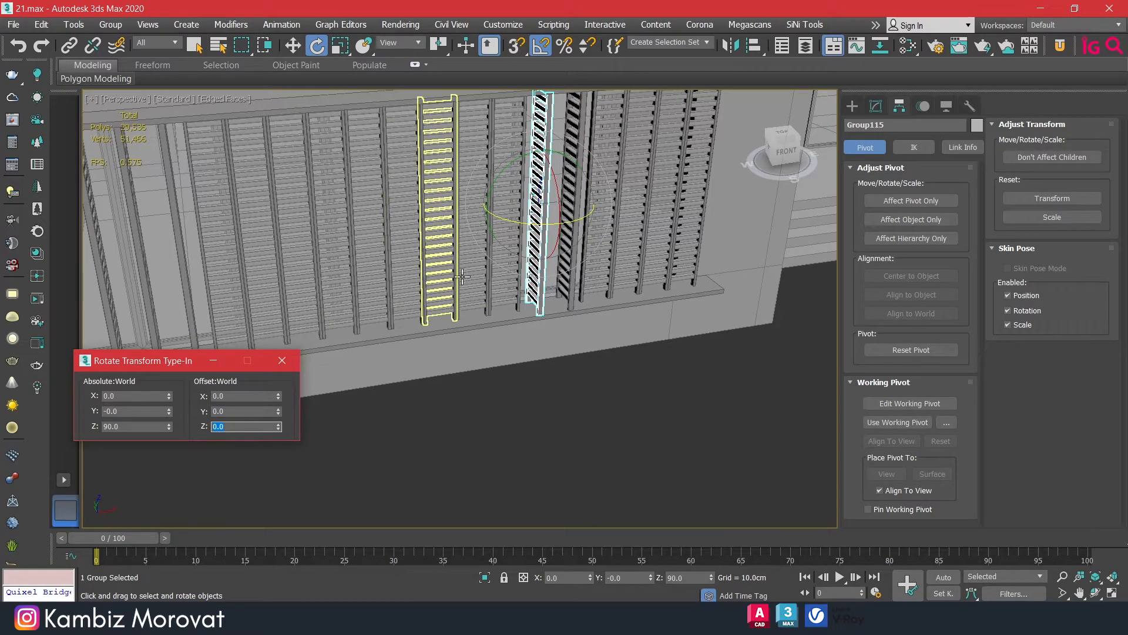
{"action": "left_click", "coordinate": [507, 277]}
{"action": "left_click", "coordinate": [240, 427]}
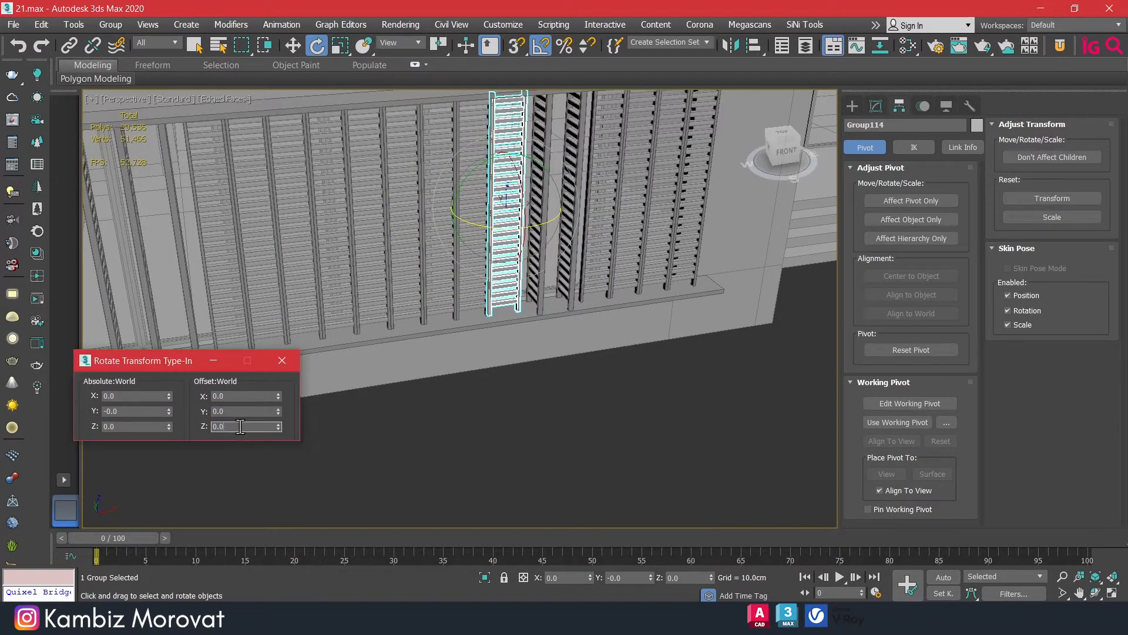
{"action": "type", "text": "90"}
{"action": "key", "text": "Return"}
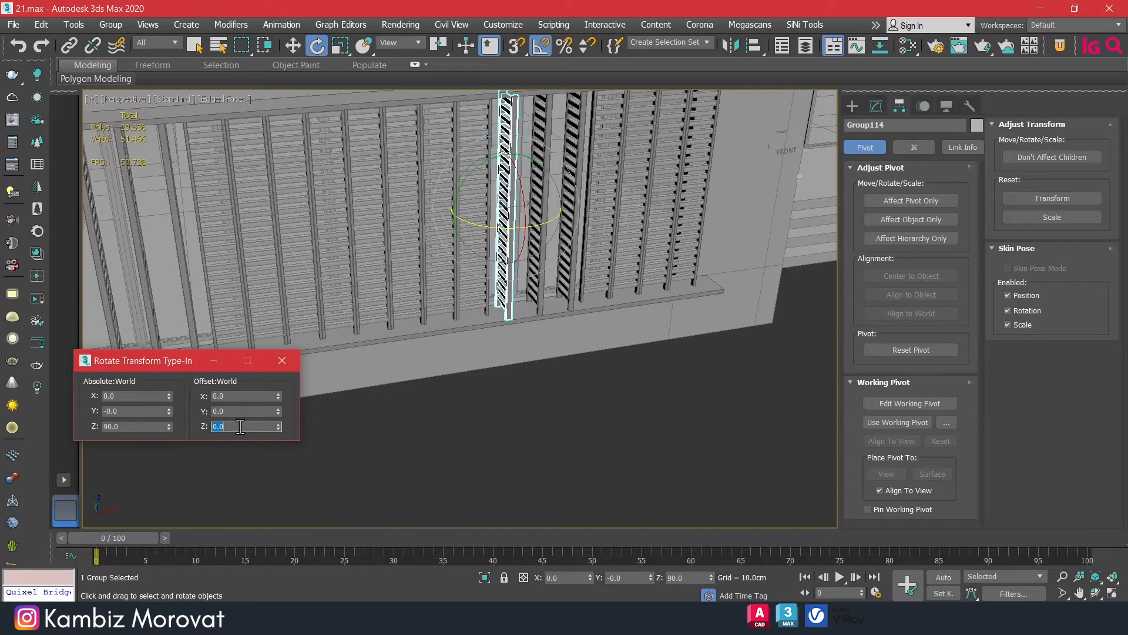
Rotate the eighth slatted screen from the front row's far end 90 degrees about the Z axis.
{"action": "left_click", "coordinate": [475, 290]}
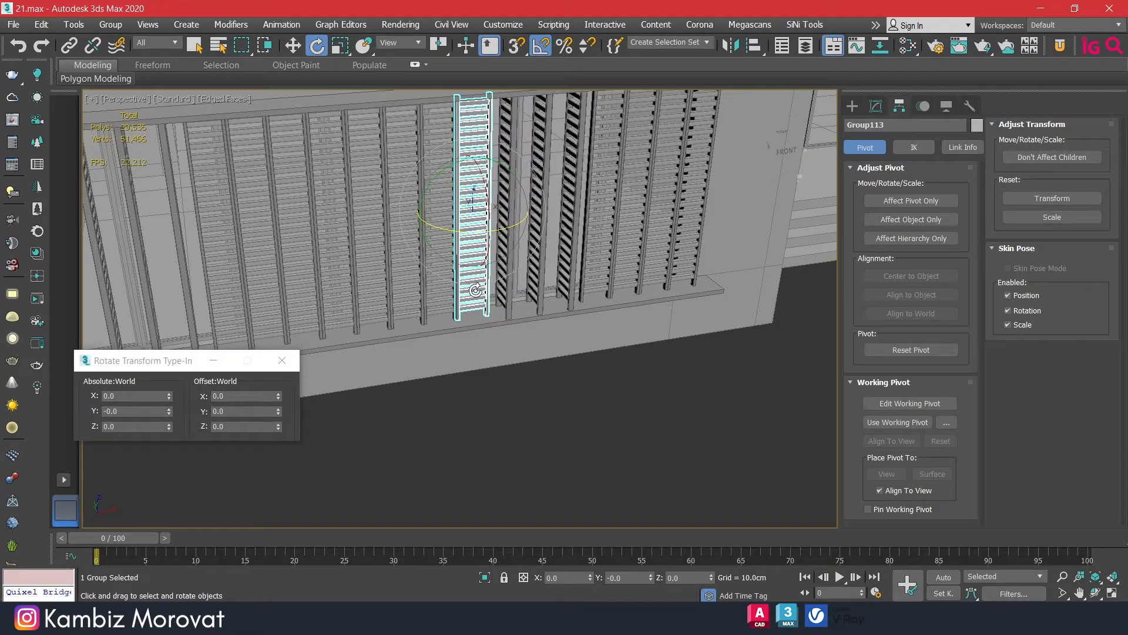
{"action": "left_click", "coordinate": [233, 425]}
{"action": "type", "text": "90"}
{"action": "key", "text": "Return"}
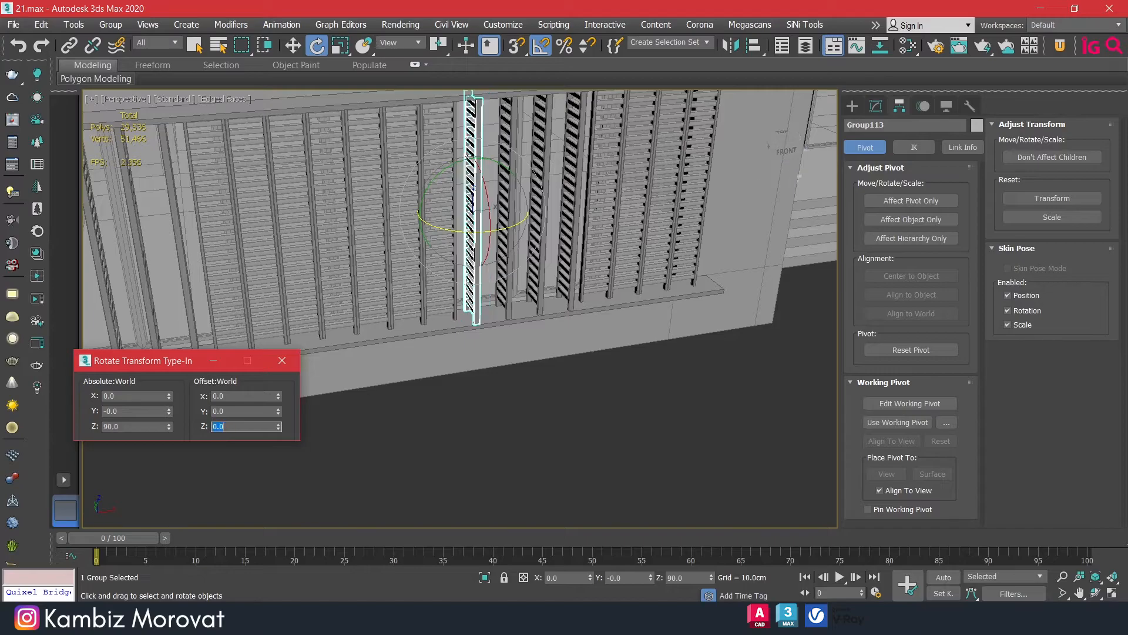
Rotate a closed screen near the middle of the front facade 90 degrees about the Z axis.
{"action": "left_click", "coordinate": [580, 406]}
{"action": "scroll", "coordinate": [580, 407], "scroll_direction": "down", "scroll_amount": 6}
{"action": "middle_click_drag", "start_coordinate": [607, 403], "coordinate": [555, 376], "text": "alt"}
{"action": "left_click", "coordinate": [501, 331]}
{"action": "left_click", "coordinate": [242, 430]}
{"action": "type", "text": "90"}
{"action": "key", "text": "Return"}
{"action": "middle_click_drag", "start_coordinate": [493, 371], "coordinate": [564, 453], "text": "alt"}
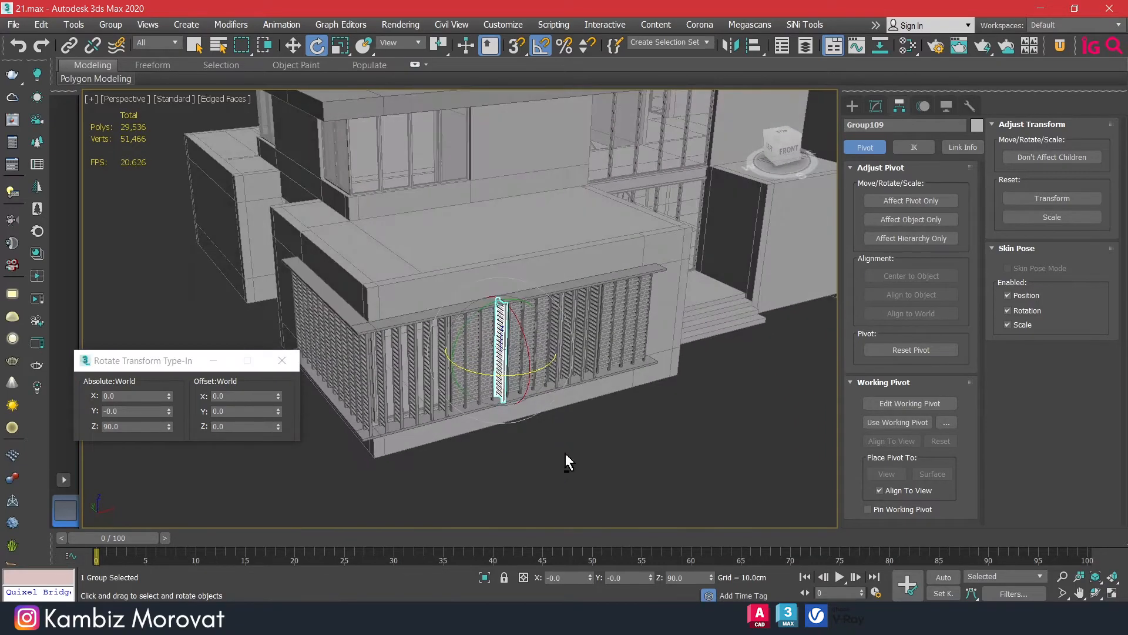
Rotate the front-facade screen on the corner side of the one just turned 90 degrees about the Z axis.
{"action": "left_click", "coordinate": [564, 453]}
{"action": "scroll", "coordinate": [519, 376], "scroll_direction": "up", "scroll_amount": 3}
{"action": "left_click", "coordinate": [481, 342]}
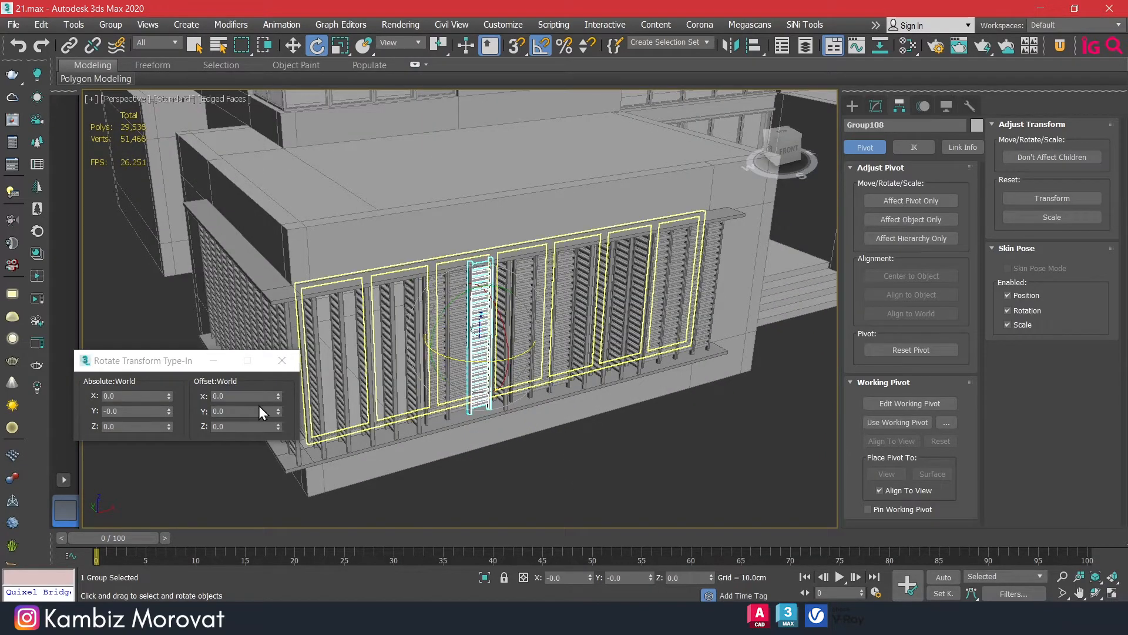
{"action": "left_click", "coordinate": [238, 427]}
{"action": "type", "text": "90"}
{"action": "key", "text": "Return"}
{"action": "scroll", "coordinate": [719, 407], "scroll_direction": "down", "scroll_amount": 3}
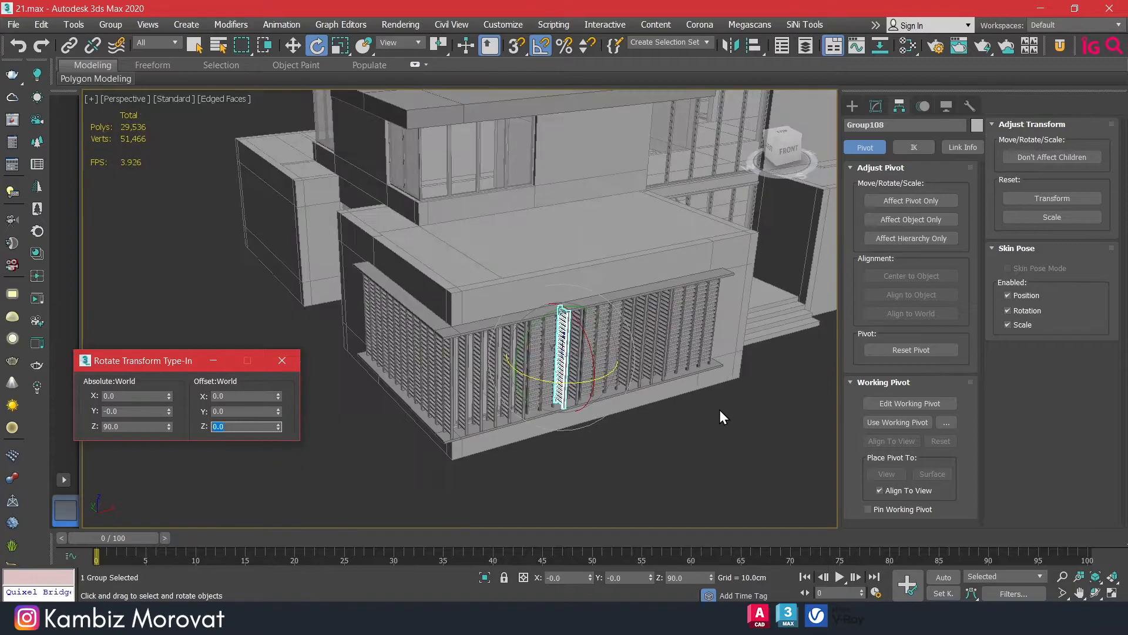
{"action": "left_click", "coordinate": [721, 448]}
{"action": "middle_click_drag", "start_coordinate": [722, 448], "coordinate": [682, 453], "text": "alt"}
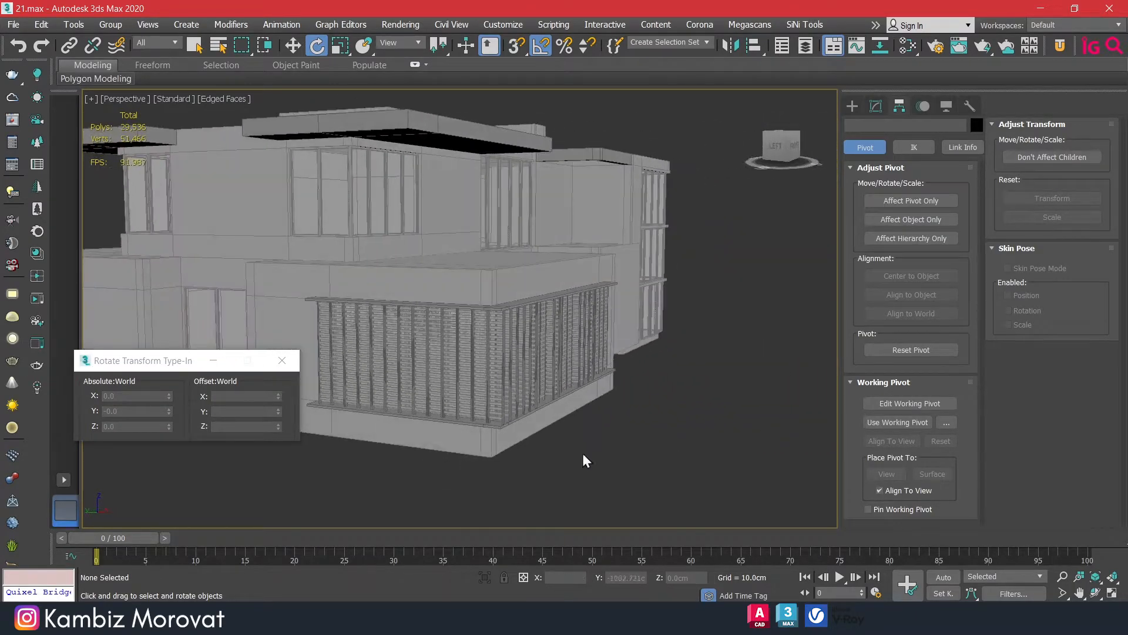
Rotate the side-facade screen nearest the corner 90 degrees about the Z axis.
{"action": "scroll", "coordinate": [464, 417], "scroll_direction": "up", "scroll_amount": 4}
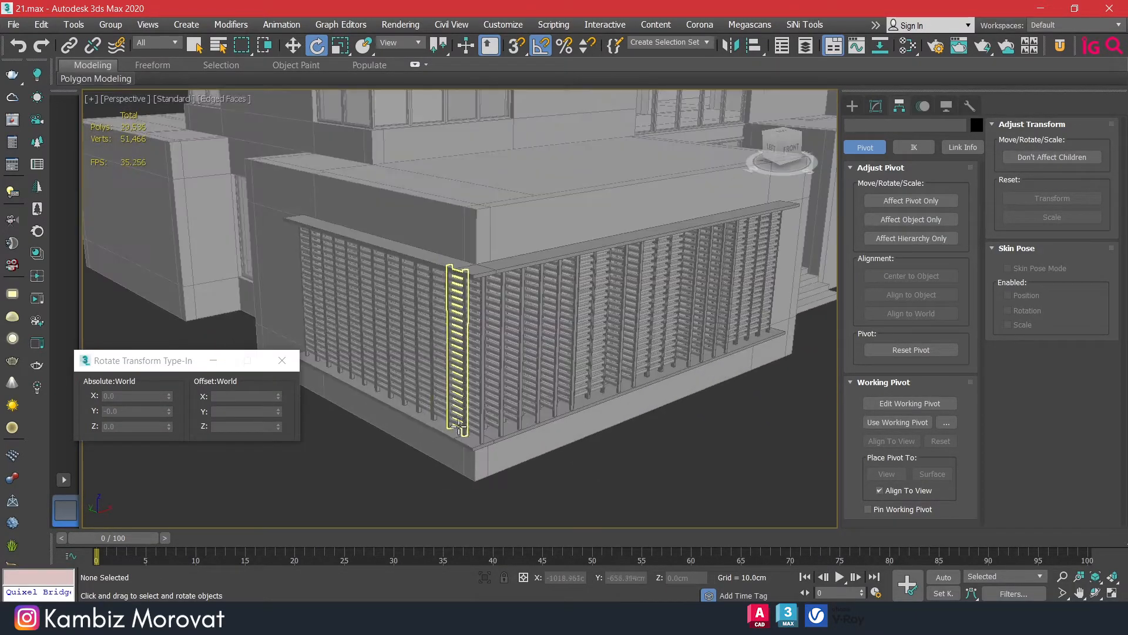
{"action": "mouse_move", "coordinate": [479, 447]}
{"action": "middle_mouse_down", "text": "alt"}
{"action": "mouse_move", "coordinate": [447, 453]}
{"action": "mouse_move", "coordinate": [491, 462]}
{"action": "middle_mouse_up", "text": "alt"}
{"action": "left_click", "coordinate": [486, 438]}
{"action": "left_click", "coordinate": [238, 425]}
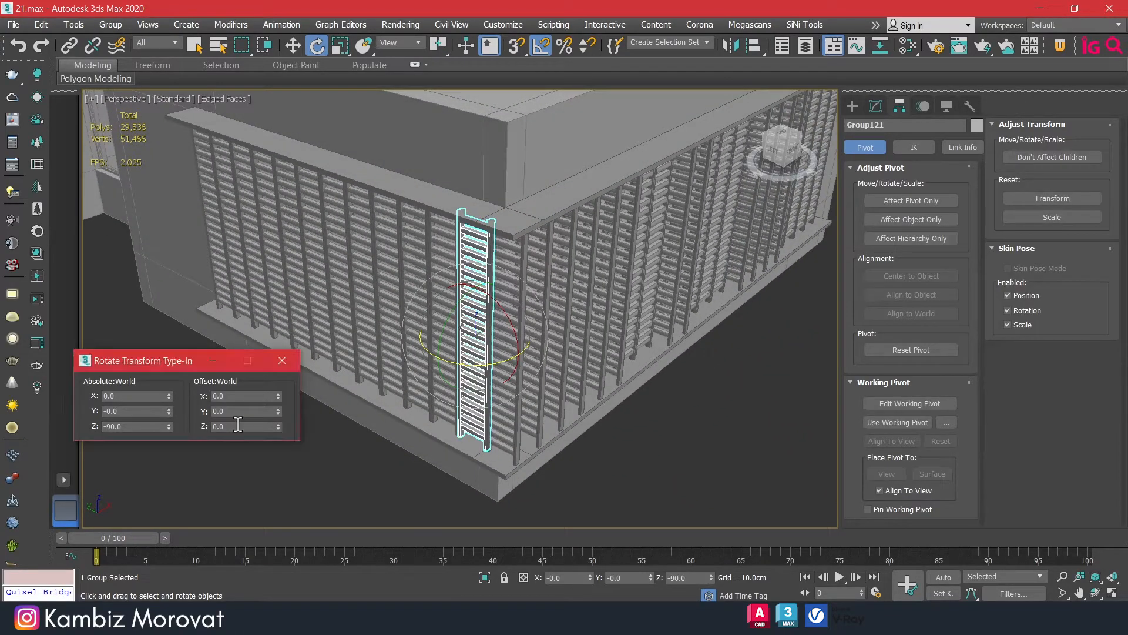
{"action": "type", "text": "90"}
{"action": "key", "text": "Return"}
Rotate the second and third side-facade screens from the corner 90 degrees each about the Z axis.
{"action": "middle_click_drag", "start_coordinate": [764, 376], "coordinate": [721, 379], "text": "alt"}
{"action": "left_click", "coordinate": [593, 364]}
{"action": "left_click", "coordinate": [219, 426]}
{"action": "type", "text": "90"}
{"action": "key", "text": "Return"}
{"action": "left_click", "coordinate": [560, 360]}
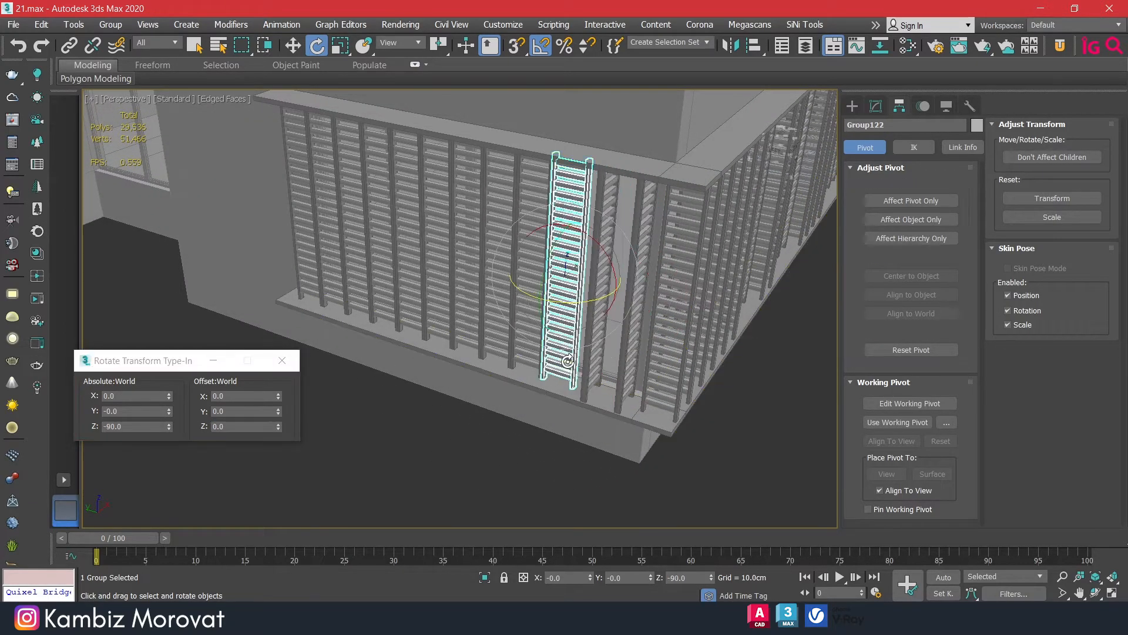
{"action": "left_click_drag", "start_coordinate": [233, 425], "coordinate": [193, 426]}
{"action": "type", "text": "90"}
{"action": "key", "text": "Return"}
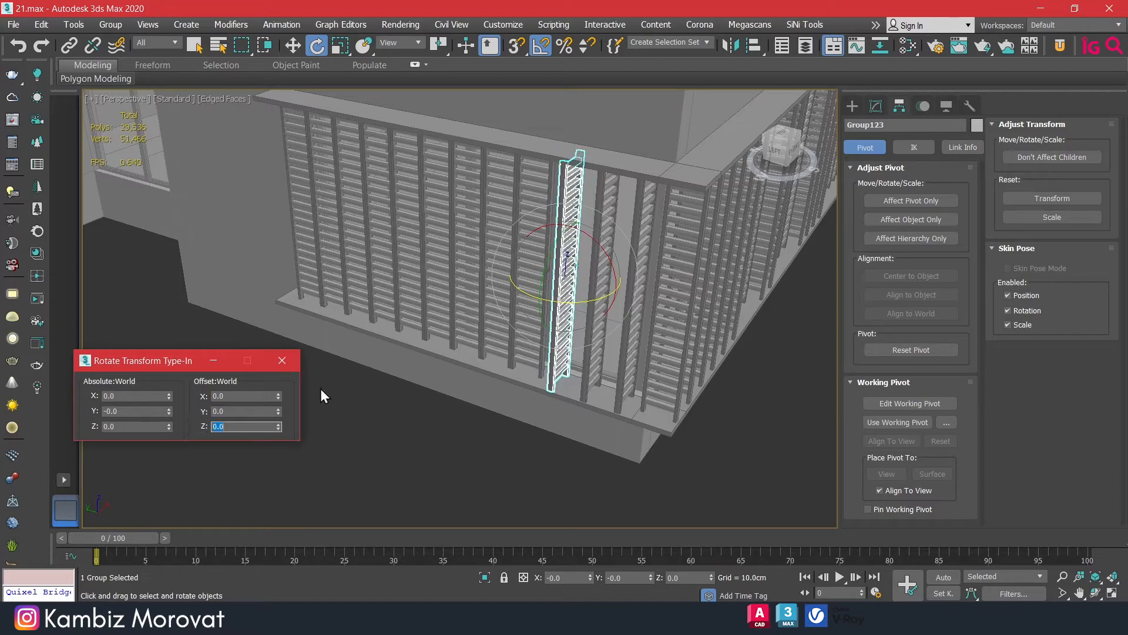
Rotate the fourth, fifth and sixth screens from the side row's far end 90 degrees each about the Z axis.
{"action": "left_click", "coordinate": [382, 258]}
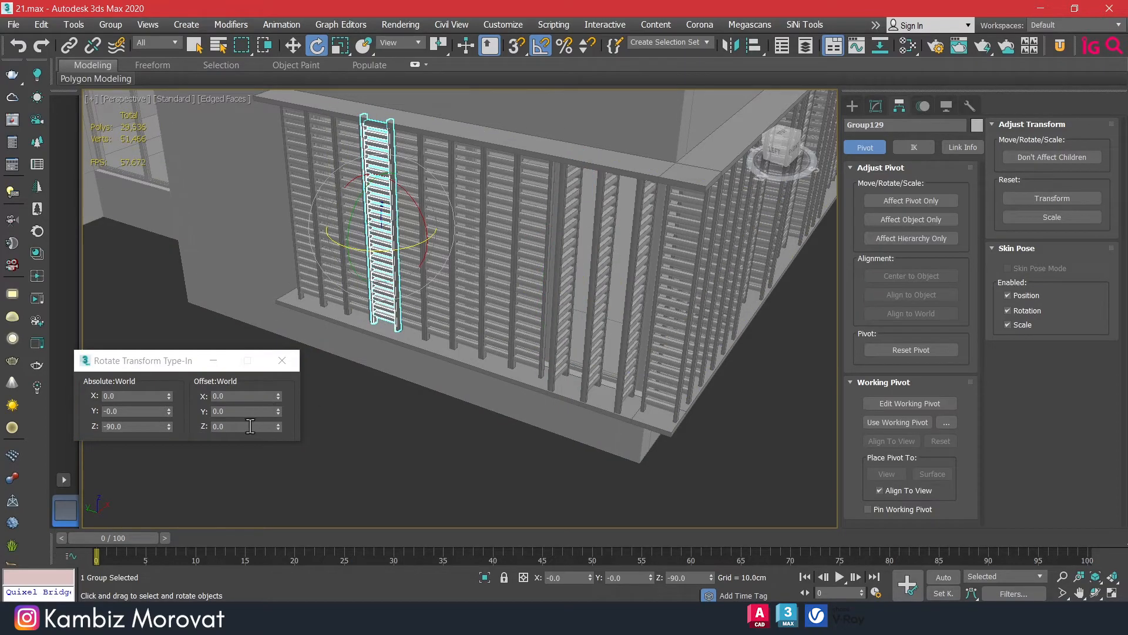
{"action": "left_click_drag", "start_coordinate": [250, 426], "coordinate": [128, 430]}
{"action": "type", "text": "90"}
{"action": "key", "text": "Return"}
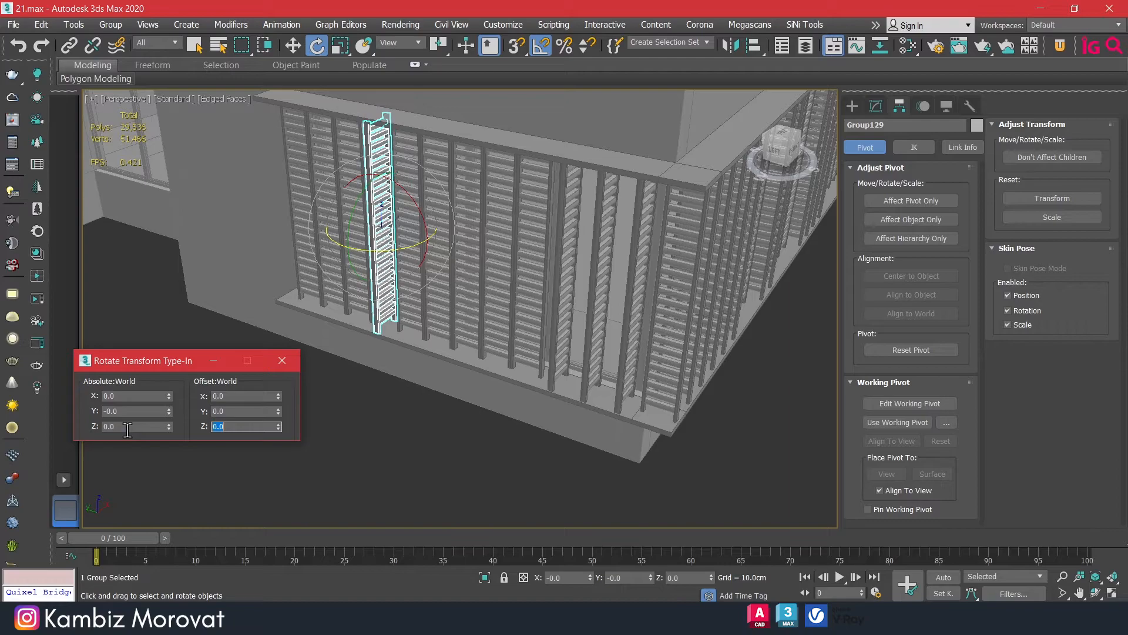
{"action": "left_click", "coordinate": [405, 322]}
{"action": "left_click_drag", "start_coordinate": [238, 426], "coordinate": [163, 430]}
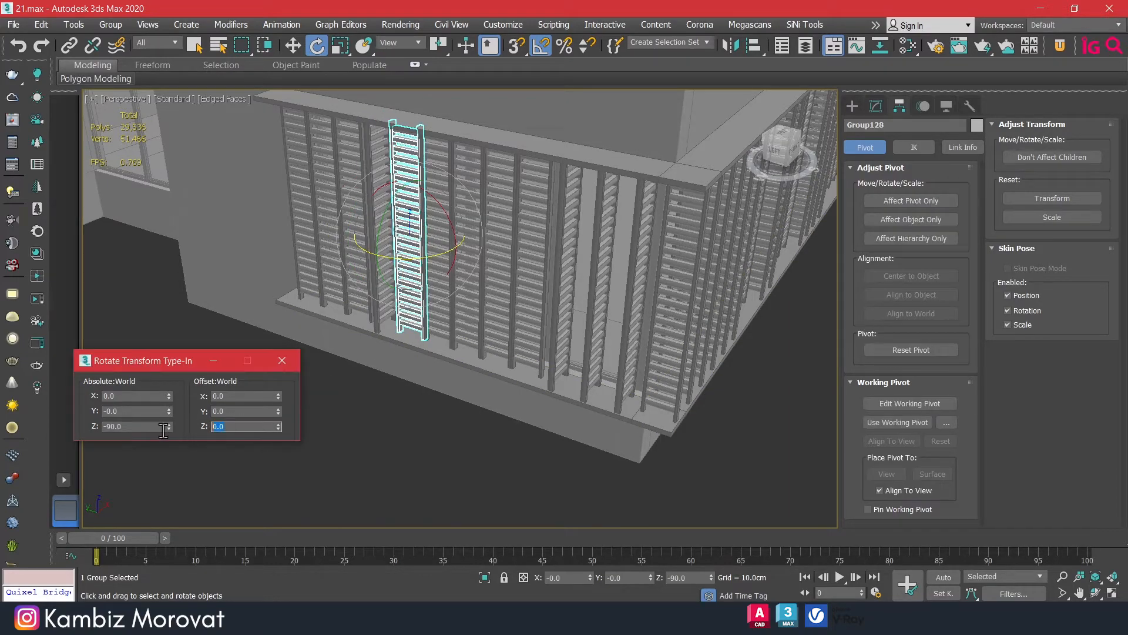
{"action": "type", "text": "90"}
{"action": "key", "text": "Return"}
{"action": "left_click", "coordinate": [435, 312]}
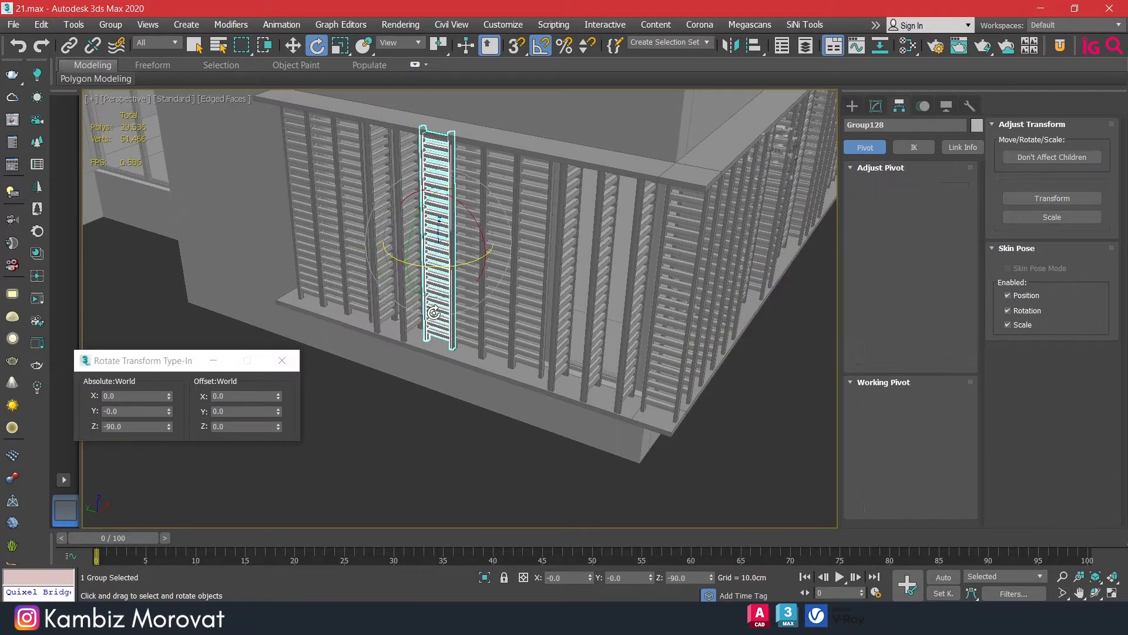
{"action": "left_click_drag", "start_coordinate": [256, 423], "coordinate": [147, 430]}
{"action": "type", "text": "90"}
{"action": "key", "text": "Return"}
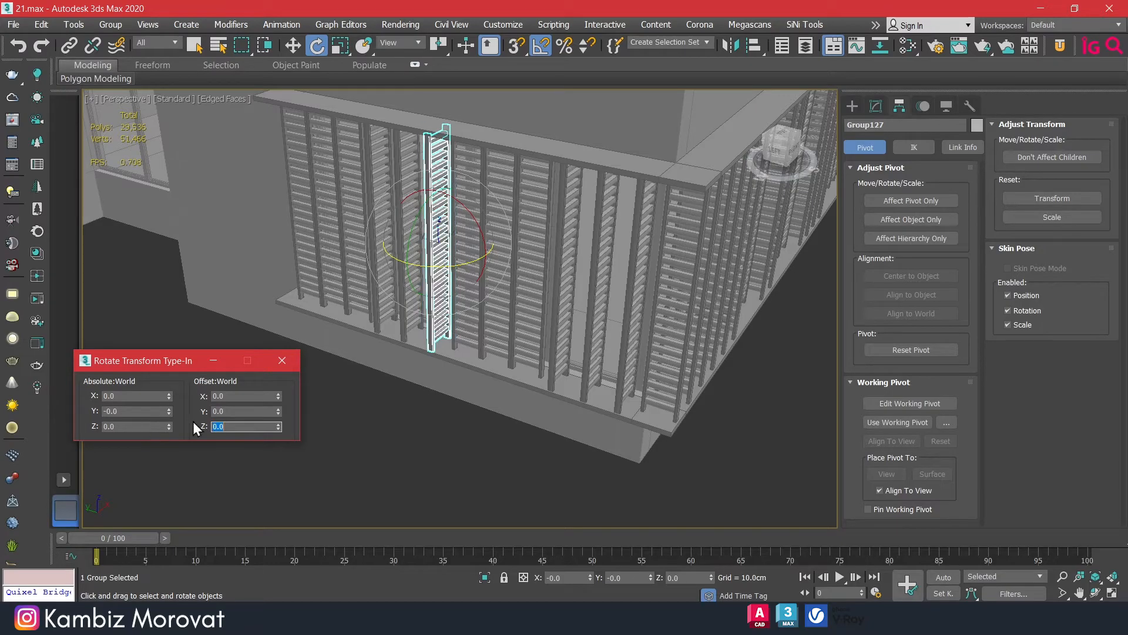
{"action": "mouse_move", "coordinate": [517, 329]}
{"action": "middle_mouse_down", "text": "alt"}
{"action": "mouse_move", "coordinate": [554, 332]}
{"action": "mouse_move", "coordinate": [522, 349]}
{"action": "middle_mouse_up", "text": "alt"}
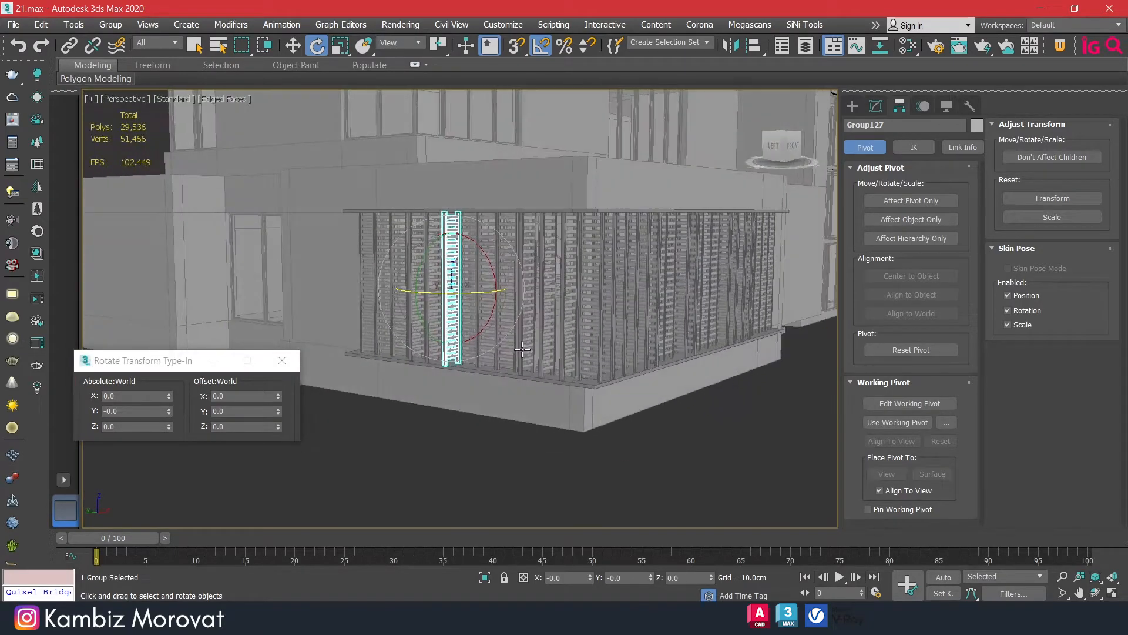
{"action": "left_click", "coordinate": [612, 474]}
{"action": "middle_click_drag", "start_coordinate": [612, 474], "coordinate": [514, 393], "text": "alt"}
Select all the slatted screens along the front and side facades in a wireframe top view, excluding other geometry.
{"action": "middle_click_drag", "start_coordinate": [407, 328], "coordinate": [543, 372], "text": "alt"}
{"action": "key", "text": "t"}
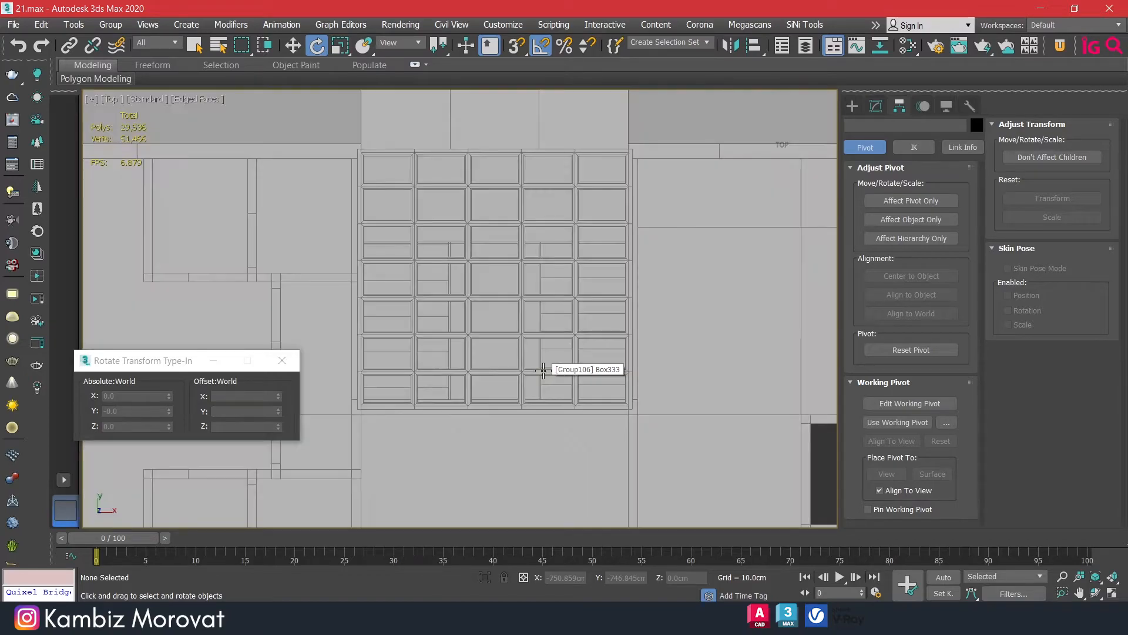
{"action": "key", "text": "F3"}
{"action": "scroll", "coordinate": [493, 403], "scroll_direction": "up", "scroll_amount": 6}
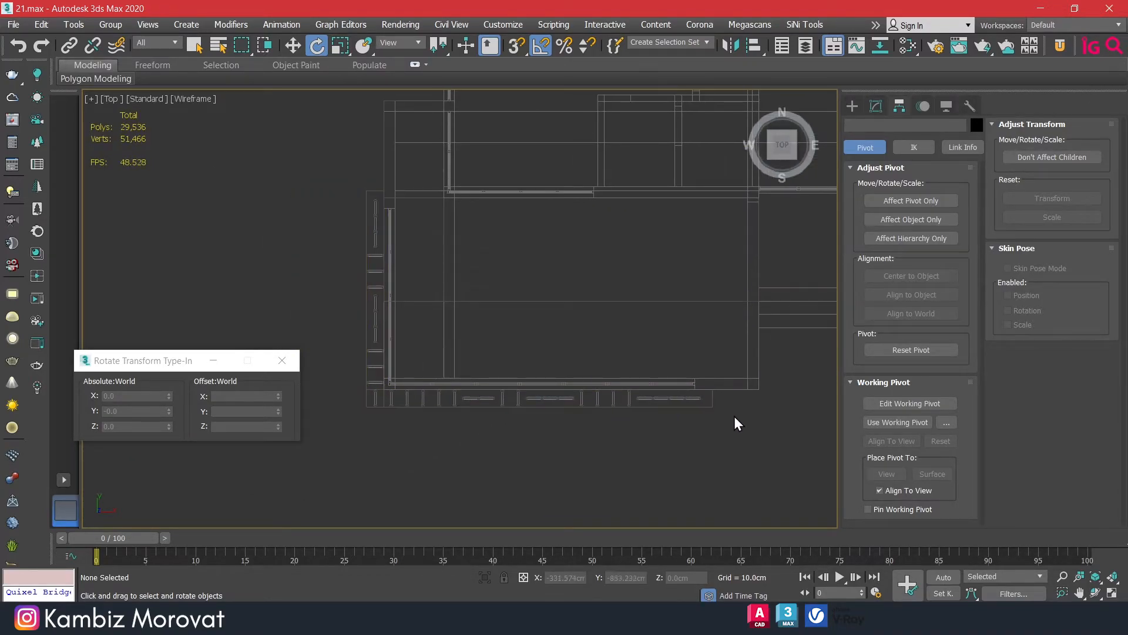
{"action": "left_click_drag", "start_coordinate": [365, 399], "coordinate": [352, 396]}
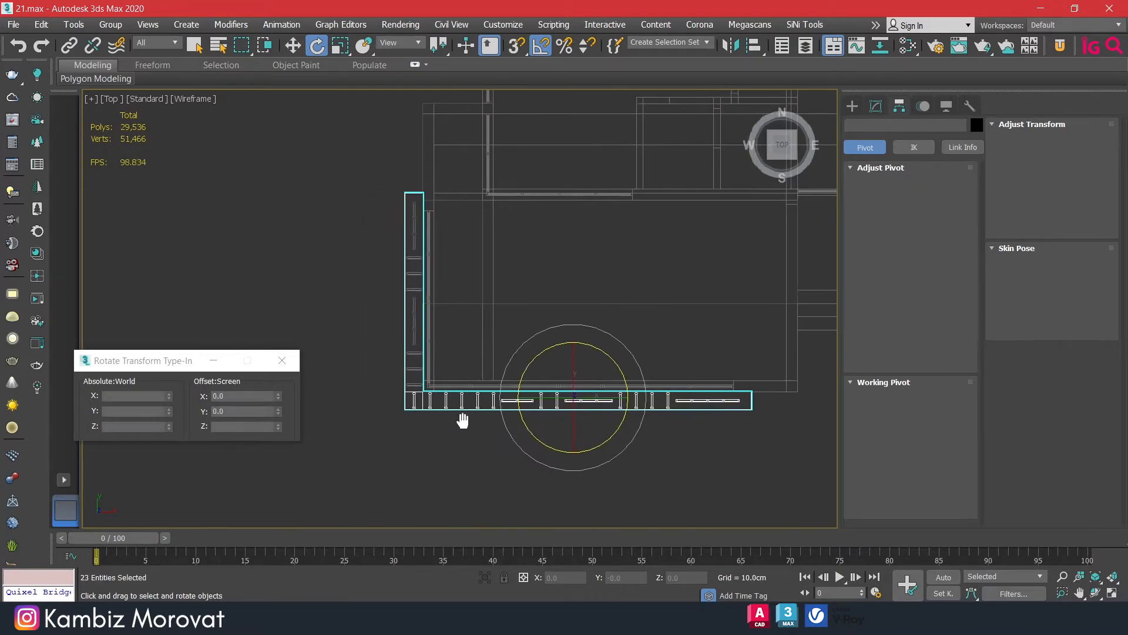
{"action": "left_click_drag", "start_coordinate": [435, 441], "coordinate": [436, 442], "text": "alt"}
{"action": "scroll", "coordinate": [416, 432], "scroll_direction": "up", "scroll_amount": 5}
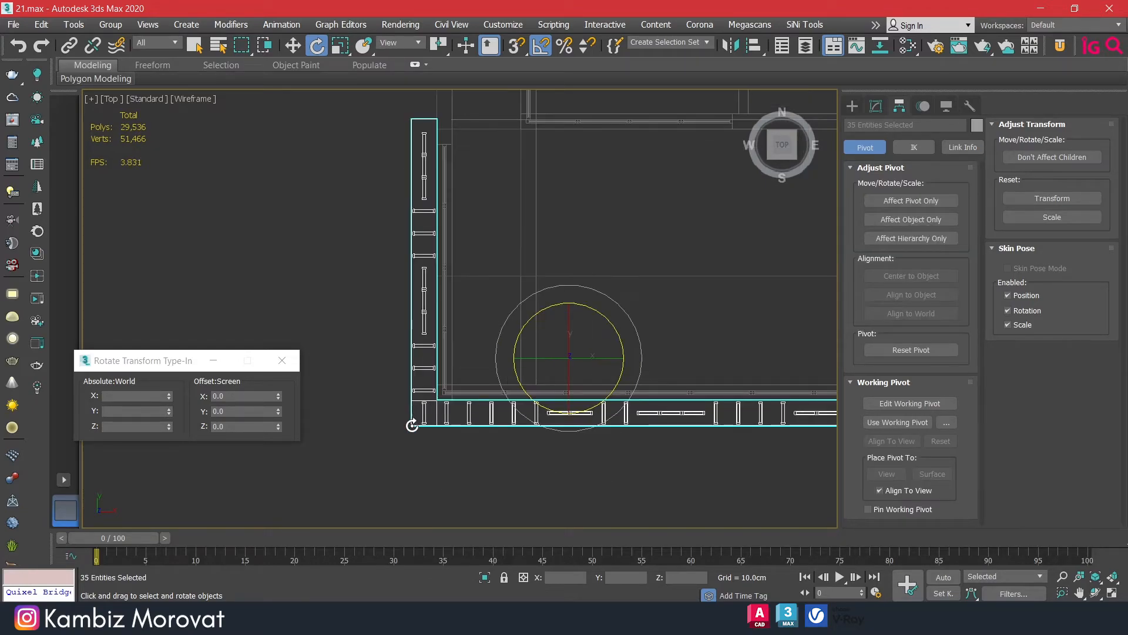
{"action": "left_click_drag", "start_coordinate": [389, 382], "coordinate": [388, 382], "text": "alt"}
Add the upper and lower ledges to the selected screens in a shaded perspective view.
{"action": "scroll", "coordinate": [398, 399], "scroll_direction": "down", "scroll_amount": 3}
{"action": "middle_click_drag", "start_coordinate": [432, 403], "coordinate": [505, 307], "text": "alt"}
{"action": "key", "text": "p"}
{"action": "key", "text": "z"}
{"action": "scroll", "coordinate": [442, 373], "scroll_direction": "down", "scroll_amount": 6}
{"action": "middle_click_drag", "start_coordinate": [505, 306], "coordinate": [508, 297], "text": "alt"}
{"action": "scroll", "coordinate": [509, 297], "scroll_direction": "up", "scroll_amount": 2}
{"action": "middle_click_drag", "start_coordinate": [481, 335], "coordinate": [536, 297]}
{"action": "key", "text": "w"}
{"action": "middle_click_drag", "start_coordinate": [536, 297], "coordinate": [512, 273], "text": "alt"}
{"action": "key", "text": "z"}
{"action": "scroll", "coordinate": [512, 273], "scroll_direction": "down", "scroll_amount": 8}
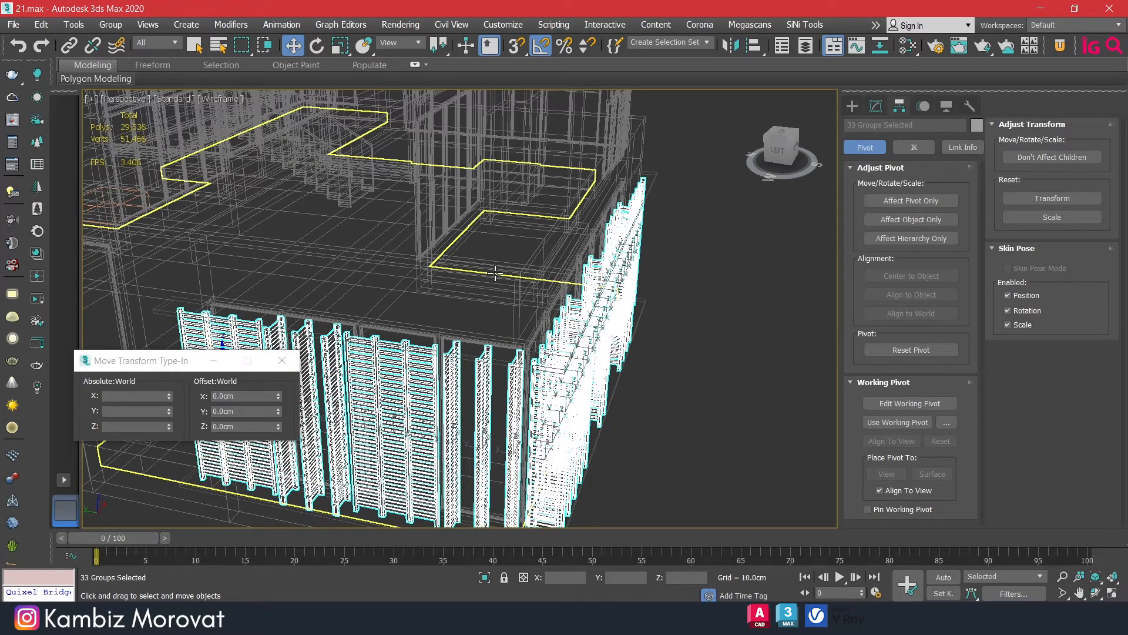
{"action": "key", "text": "F3"}
{"action": "middle_click_drag", "start_coordinate": [483, 319], "coordinate": [472, 284], "text": "alt"}
{"action": "scroll", "coordinate": [503, 275], "scroll_direction": "up", "scroll_amount": 2}
{"action": "scroll", "coordinate": [509, 275], "scroll_direction": "down", "scroll_amount": 2}
{"action": "scroll", "coordinate": [554, 265], "scroll_direction": "up", "scroll_amount": 2}
{"action": "left_click", "coordinate": [554, 247], "text": "ctrl"}
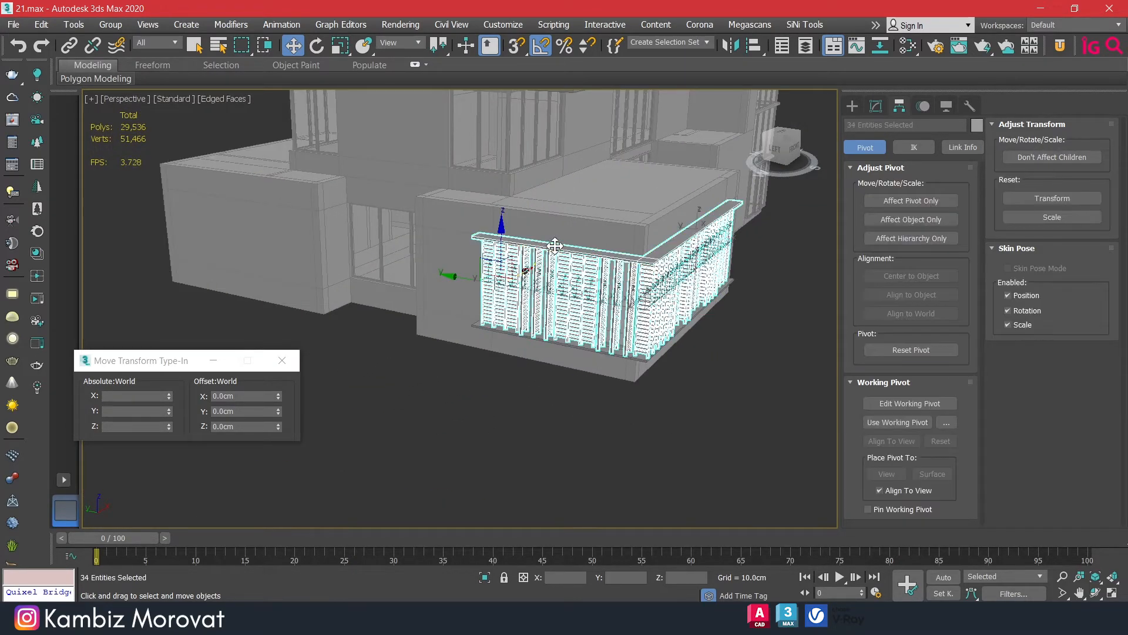
{"action": "left_click", "coordinate": [511, 332], "text": "ctrl"}
Copy the selected screens and ledges along the Y axis to beyond the villa's opposite wing.
{"action": "scroll", "coordinate": [548, 328], "scroll_direction": "down", "scroll_amount": 2}
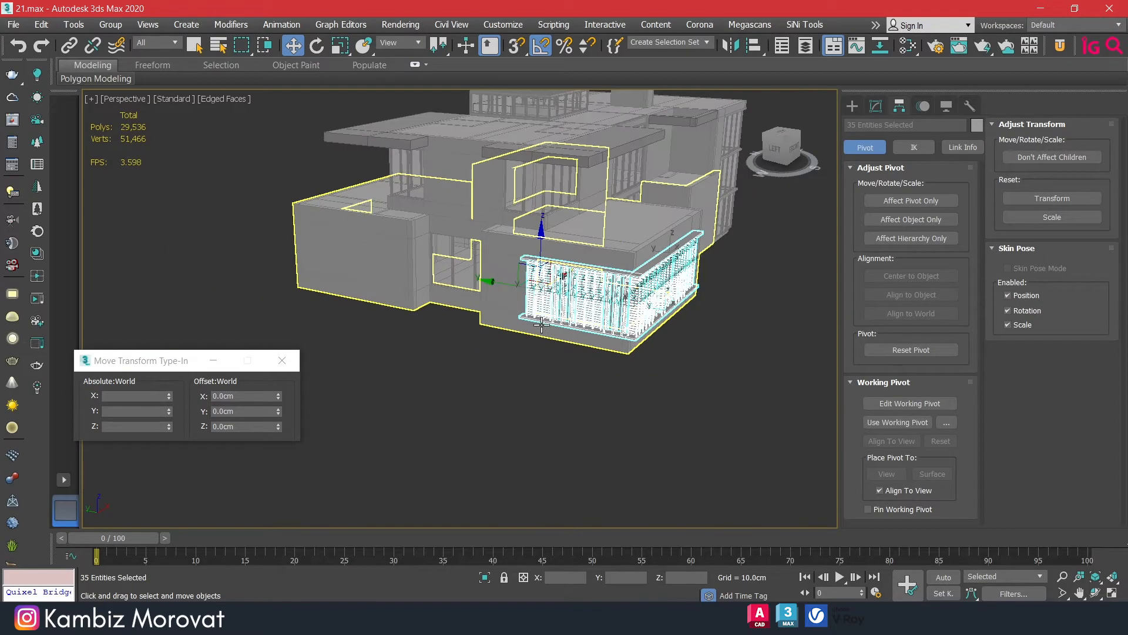
{"action": "scroll", "coordinate": [535, 322], "scroll_direction": "down", "scroll_amount": 2}
{"action": "middle_click_drag", "start_coordinate": [473, 326], "coordinate": [546, 305], "text": "alt"}
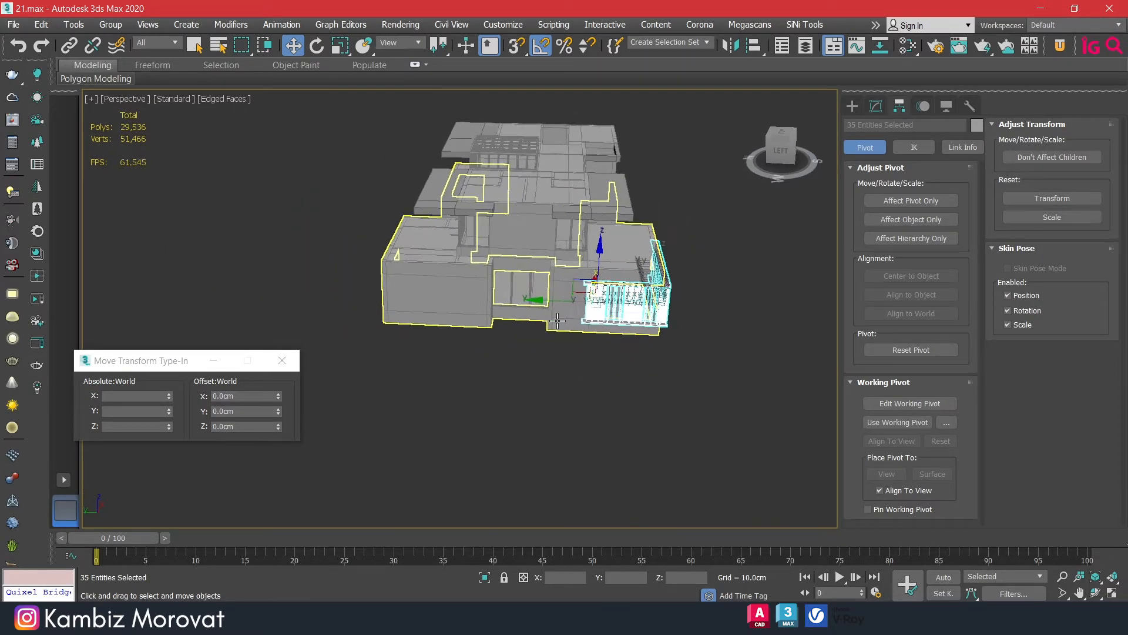
{"action": "left_click_drag", "start_coordinate": [550, 302], "coordinate": [262, 307], "text": "shift"}
{"action": "left_click", "coordinate": [552, 372]}
Rotate the copied screens and ledges 180 degrees about the X axis to suit the opposite corner.
{"action": "scroll", "coordinate": [390, 326], "scroll_direction": "up", "scroll_amount": 3}
{"action": "key", "text": "e"}
{"action": "mouse_move", "coordinate": [463, 237]}
{"action": "left_mouse_down"}
{"action": "mouse_move", "coordinate": [382, 189]}
{"action": "mouse_move", "coordinate": [339, 189]}
{"action": "left_mouse_up"}
Move the copied screens and ledges with vertex snapping so they wrap the opposite wing's corner.
{"action": "key", "text": "w"}
{"action": "middle_click_drag", "start_coordinate": [441, 268], "coordinate": [328, 282], "text": "alt"}
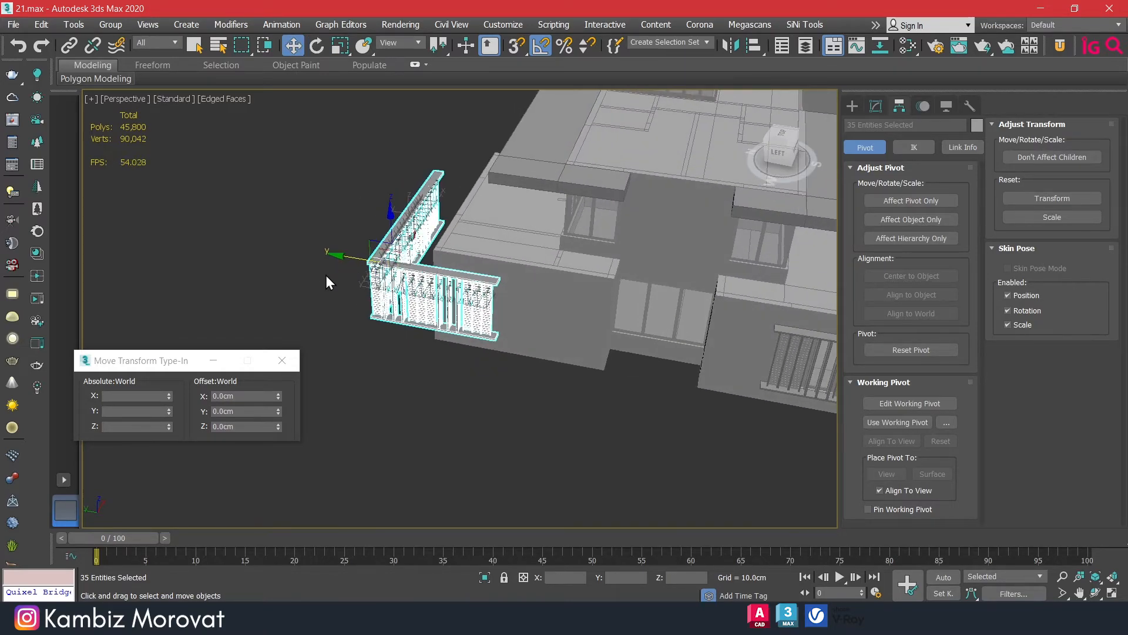
{"action": "scroll", "coordinate": [369, 259], "scroll_direction": "up", "scroll_amount": 5}
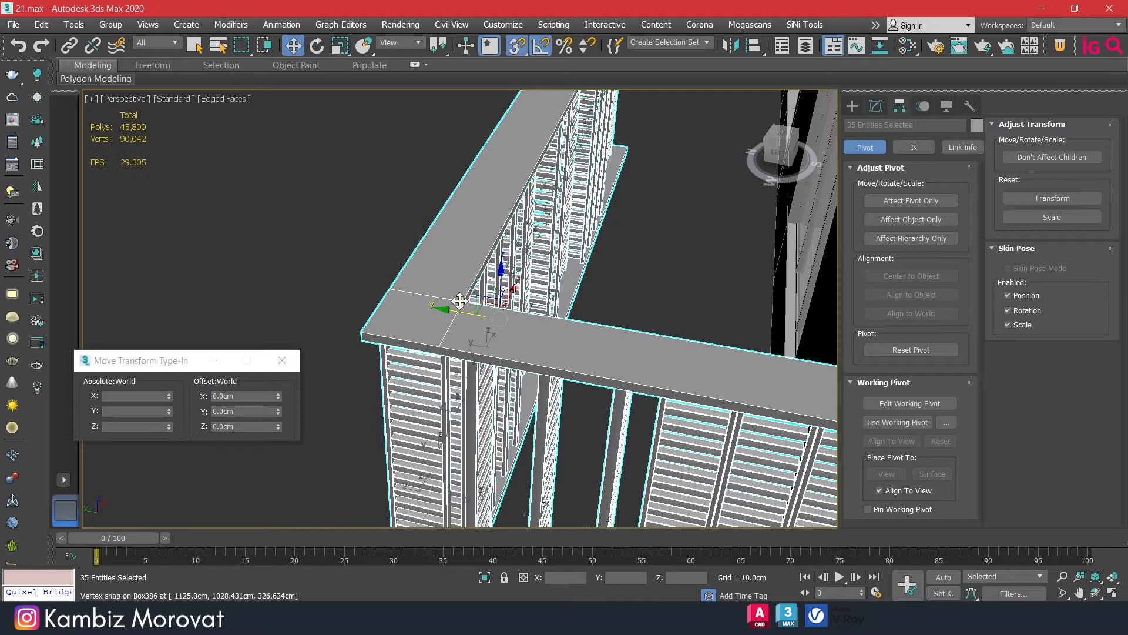
{"action": "scroll", "coordinate": [459, 300], "scroll_direction": "up", "scroll_amount": 5}
{"action": "left_click_drag", "start_coordinate": [467, 304], "coordinate": [572, 347]}
{"action": "scroll", "coordinate": [467, 304], "scroll_direction": "down", "scroll_amount": 4}
{"action": "middle_click_drag", "start_coordinate": [571, 347], "coordinate": [376, 329]}
{"action": "left_click_drag", "start_coordinate": [572, 348], "coordinate": [573, 278]}
{"action": "scroll", "coordinate": [573, 278], "scroll_direction": "down", "scroll_amount": 5}
{"action": "middle_click_drag", "start_coordinate": [529, 388], "coordinate": [608, 347], "text": "alt"}
{"action": "left_click", "coordinate": [664, 446]}
Rotate the eighth and seventh screens from the corner on the copied side row 90 degrees each about Z.
{"action": "middle_click_drag", "start_coordinate": [664, 412], "coordinate": [586, 397], "text": "alt"}
{"action": "scroll", "coordinate": [550, 361], "scroll_direction": "up", "scroll_amount": 4}
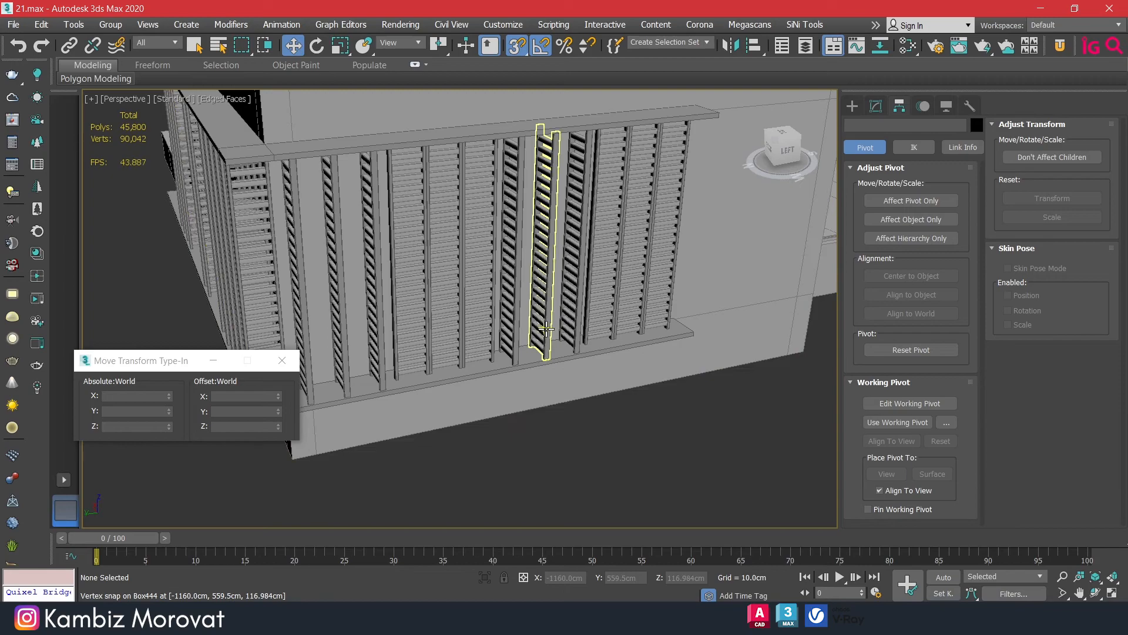
{"action": "left_click", "coordinate": [546, 329]}
{"action": "middle_click_drag", "start_coordinate": [546, 329], "coordinate": [511, 329], "text": "alt"}
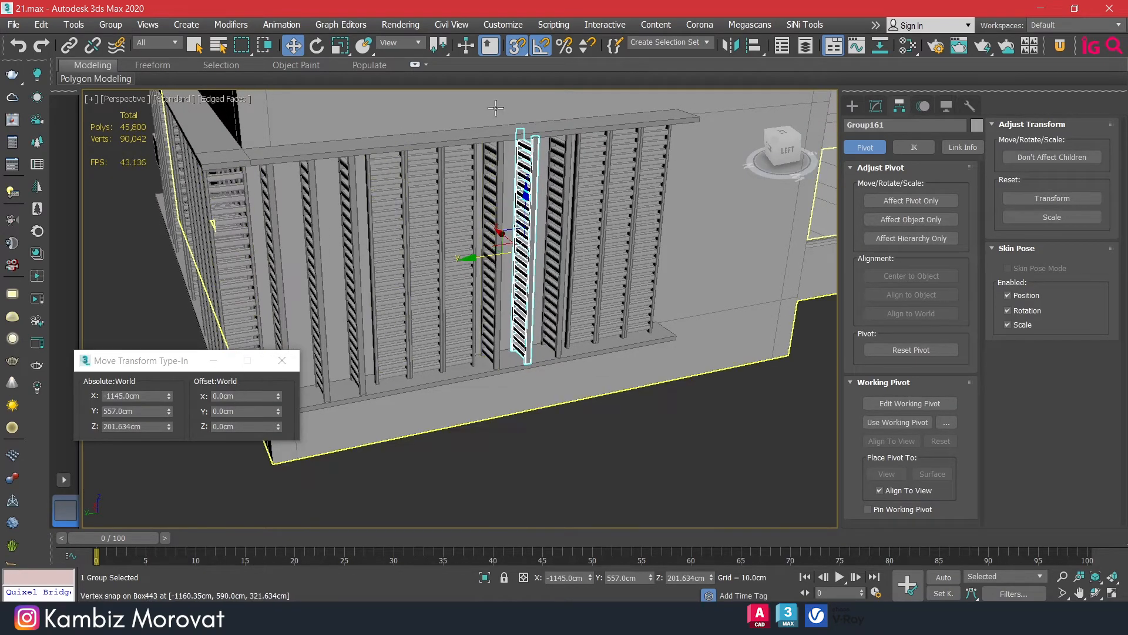
{"action": "left_click", "coordinate": [316, 45]}
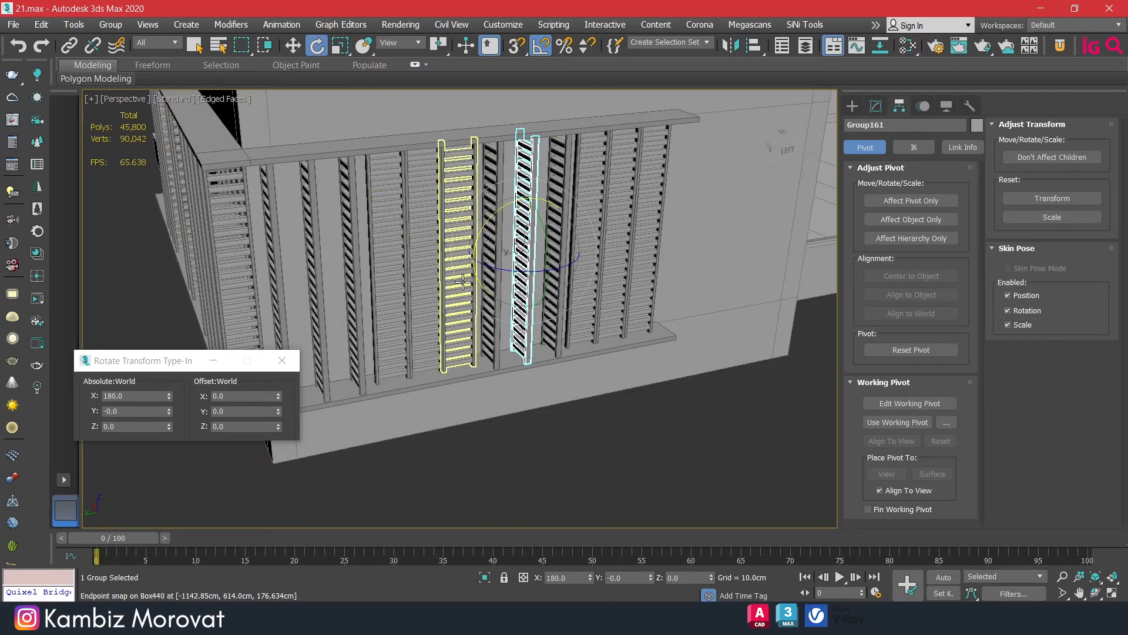
{"action": "left_click", "coordinate": [249, 427]}
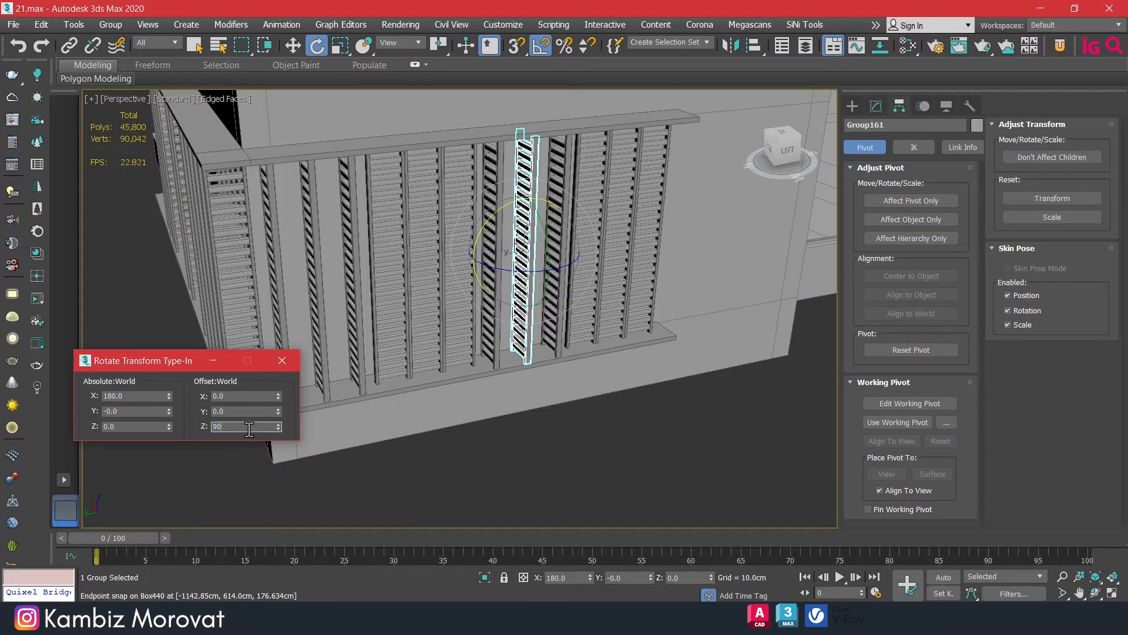
{"action": "type", "text": "90"}
{"action": "key", "text": "Return"}
{"action": "left_click", "coordinate": [498, 338]}
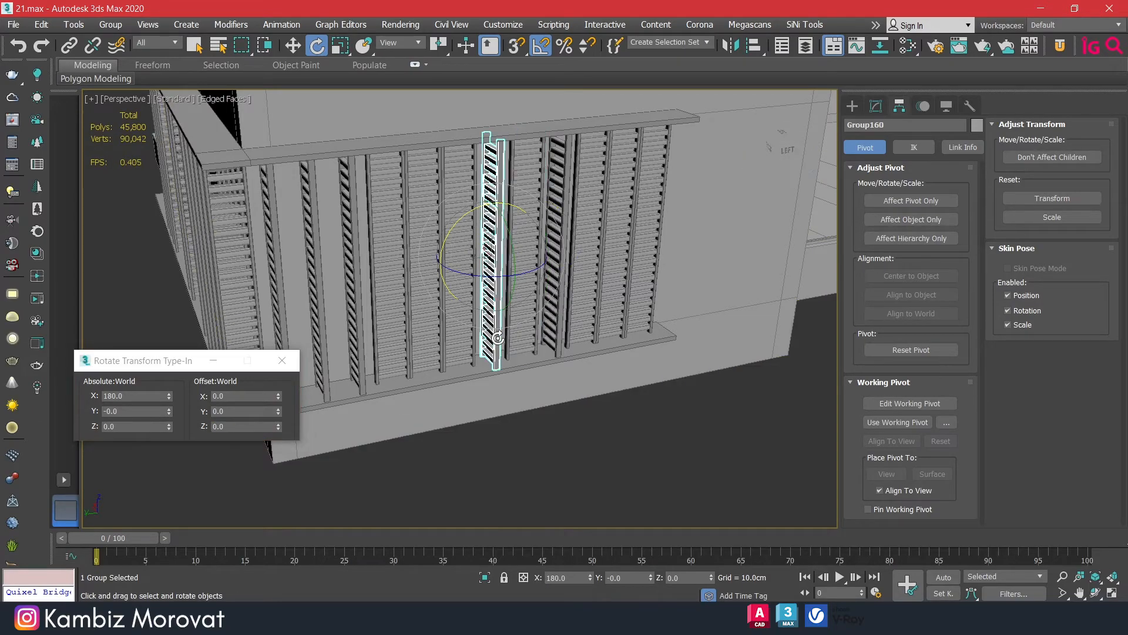
{"action": "left_click", "coordinate": [235, 425]}
{"action": "type", "text": "90"}
{"action": "key", "text": "Return"}
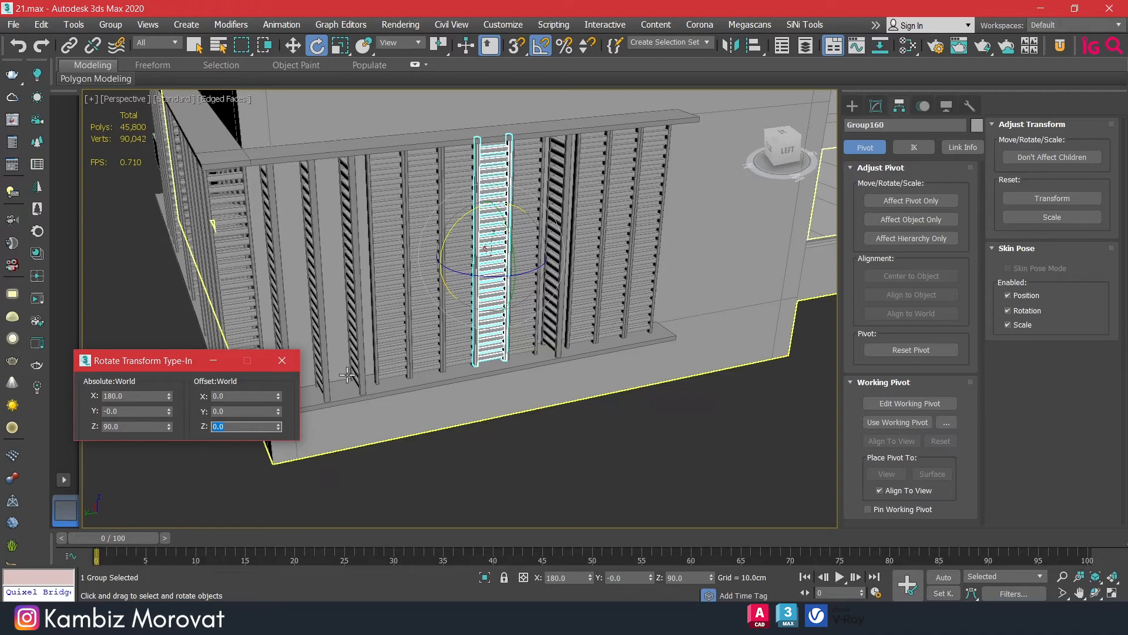
Rotate the third screen from the corner on the copied side row 90 degrees about the Z axis.
{"action": "left_click", "coordinate": [356, 370]}
{"action": "left_click", "coordinate": [207, 425]}
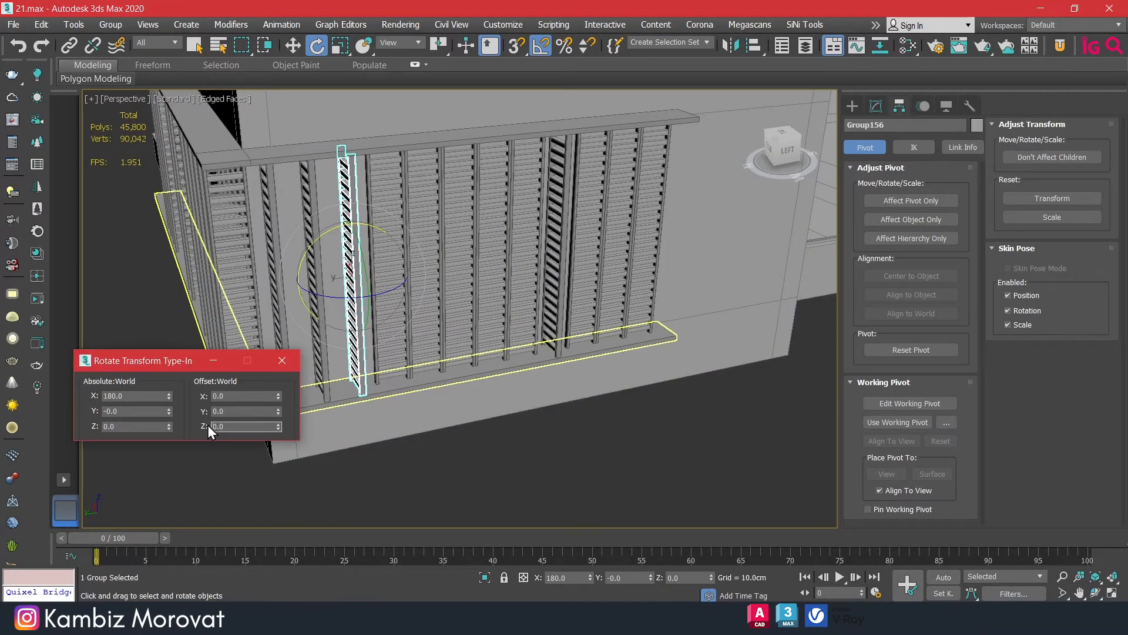
{"action": "type", "text": "90"}
{"action": "key", "text": "Return"}
Rotate an open screen near the middle of the copied rear row 90 degrees about Z, then deselect it.
{"action": "middle_click_drag", "start_coordinate": [482, 376], "coordinate": [626, 364], "text": "alt"}
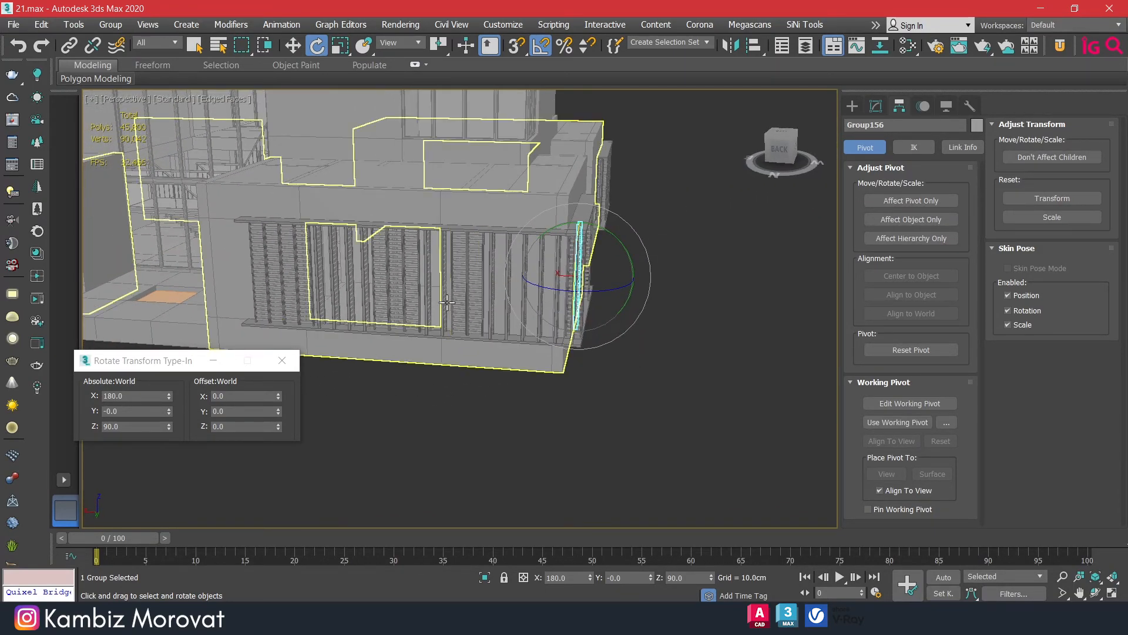
{"action": "left_click", "coordinate": [444, 282]}
{"action": "left_click", "coordinate": [110, 427]}
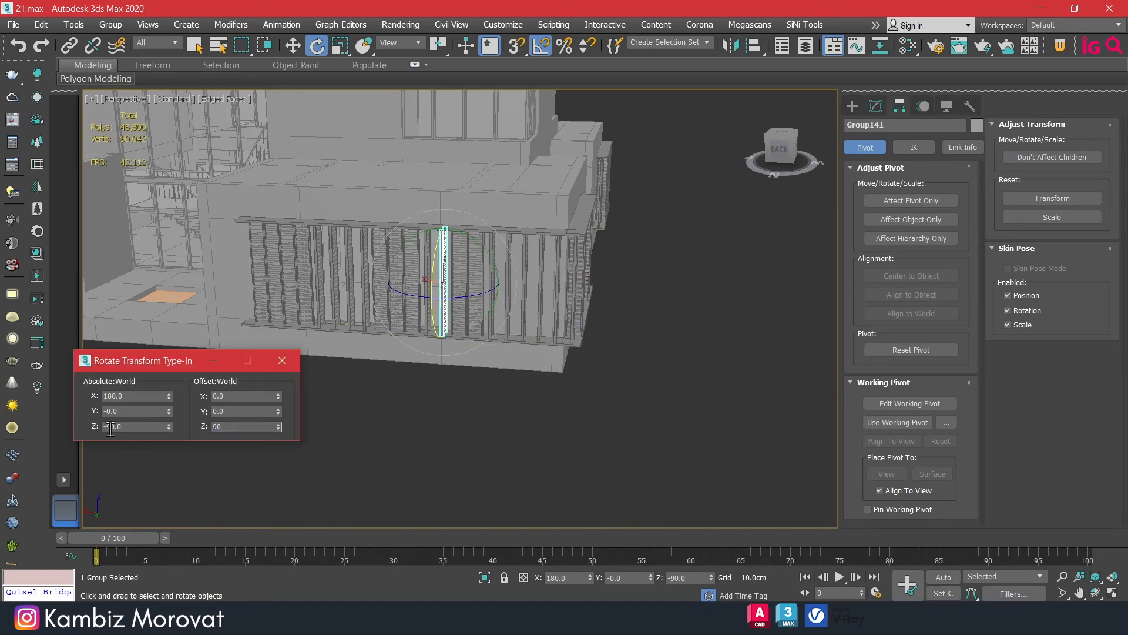
{"action": "scroll", "coordinate": [436, 310], "scroll_direction": "up", "scroll_amount": 3}
{"action": "mouse_move", "coordinate": [318, 305]}
{"action": "middle_mouse_down"}
{"action": "mouse_move", "coordinate": [499, 320]}
{"action": "mouse_move", "coordinate": [465, 347]}
{"action": "mouse_move", "coordinate": [323, 317]}
{"action": "middle_mouse_up"}
{"action": "scroll", "coordinate": [369, 330], "scroll_direction": "down", "scroll_amount": 3}
{"action": "left_click", "coordinate": [580, 405]}
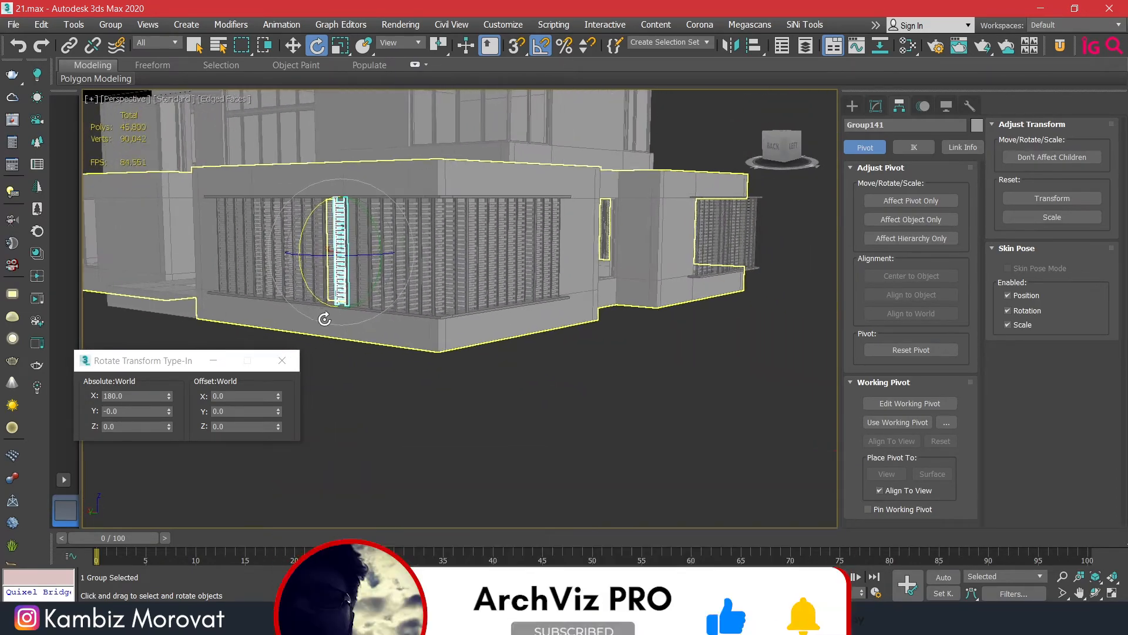
{"action": "scroll", "coordinate": [581, 405], "scroll_direction": "down", "scroll_amount": 6}
{"action": "middle_click_drag", "start_coordinate": [579, 405], "coordinate": [477, 384], "text": "alt"}
{"action": "scroll", "coordinate": [377, 351], "scroll_direction": "up", "scroll_amount": 2}
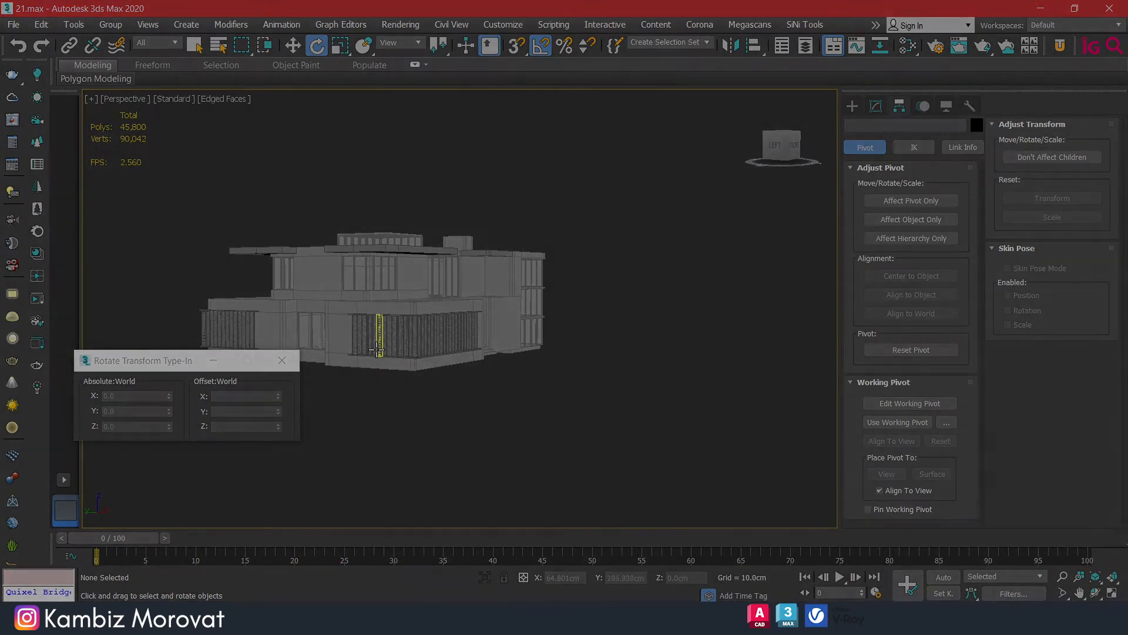